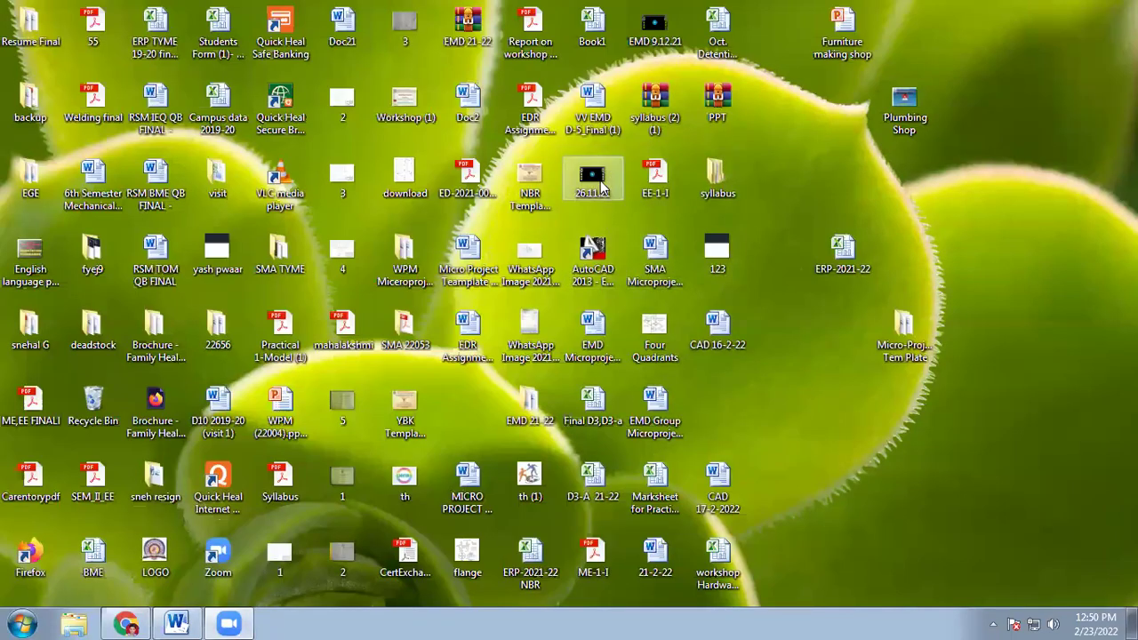
Launch AutoCAD 2013 from its desktop shortcut
left_click(594, 278)
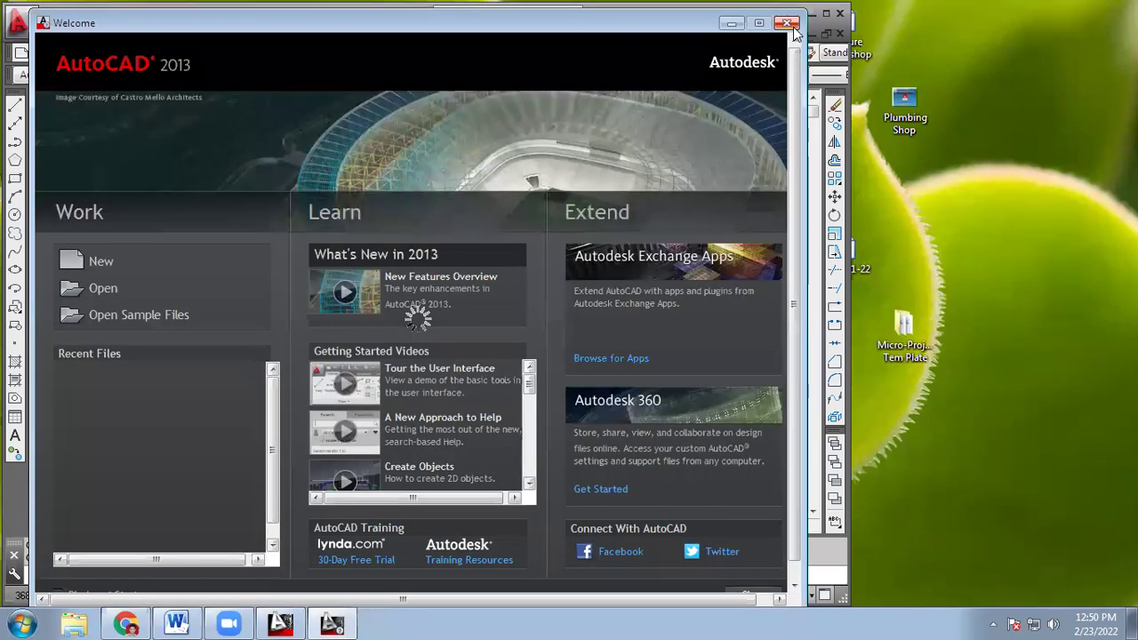
Close the Welcome window and maximize the AutoCAD window
left_click(787, 23)
left_click(826, 14)
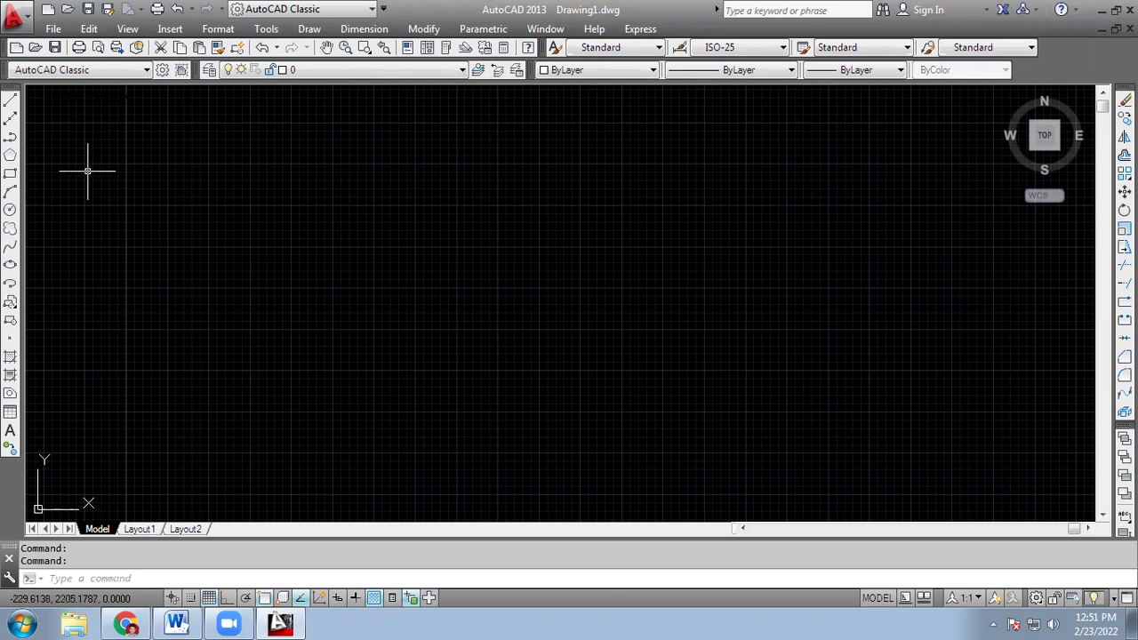
Turn off the grid and start a new drawing with no template, metric units
left_click(210, 598)
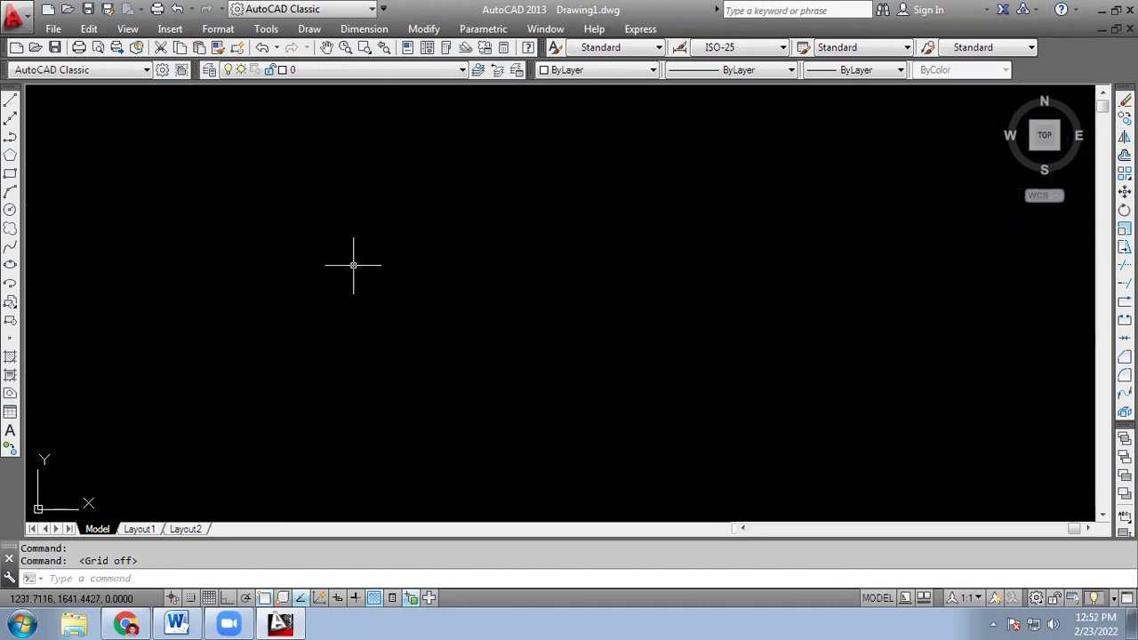
left_click(53, 30)
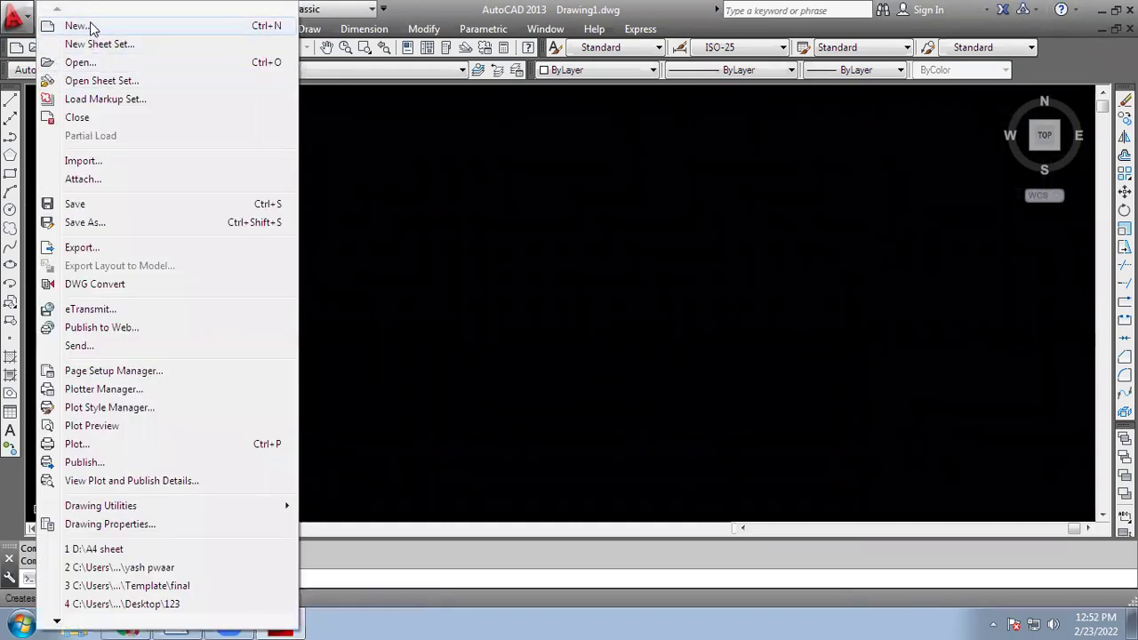
left_click(89, 27)
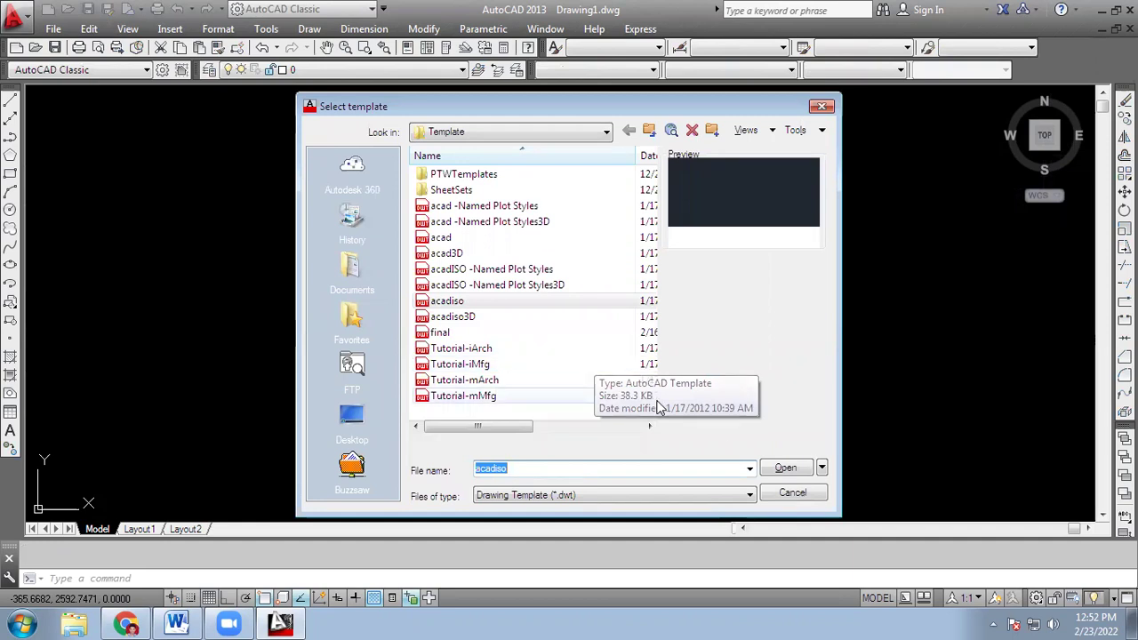
left_click(823, 470)
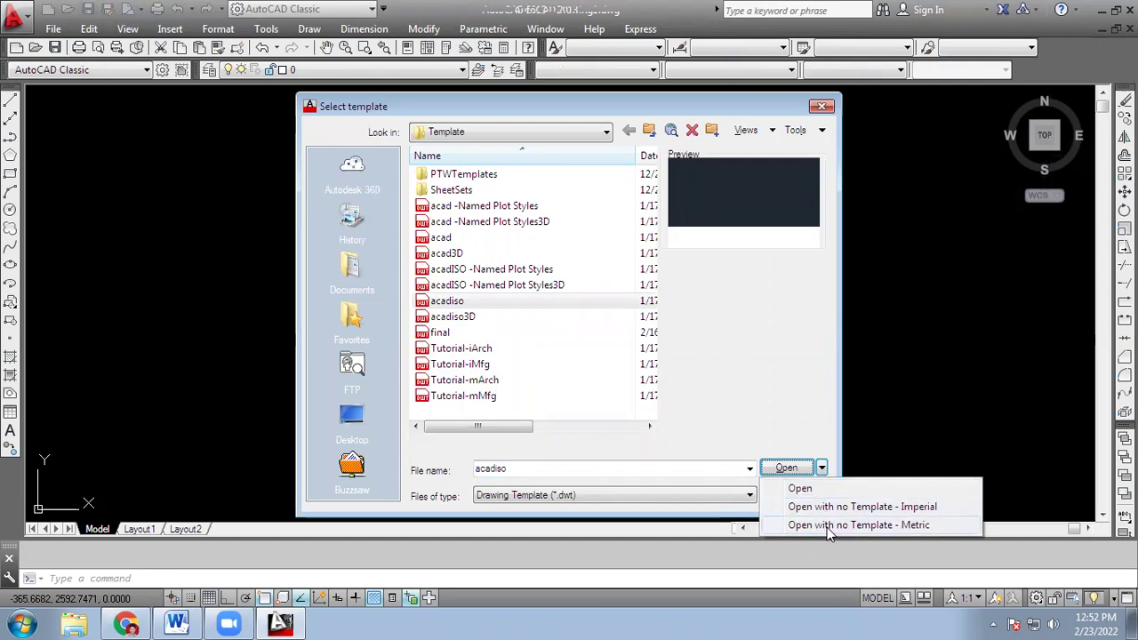
left_click(826, 525)
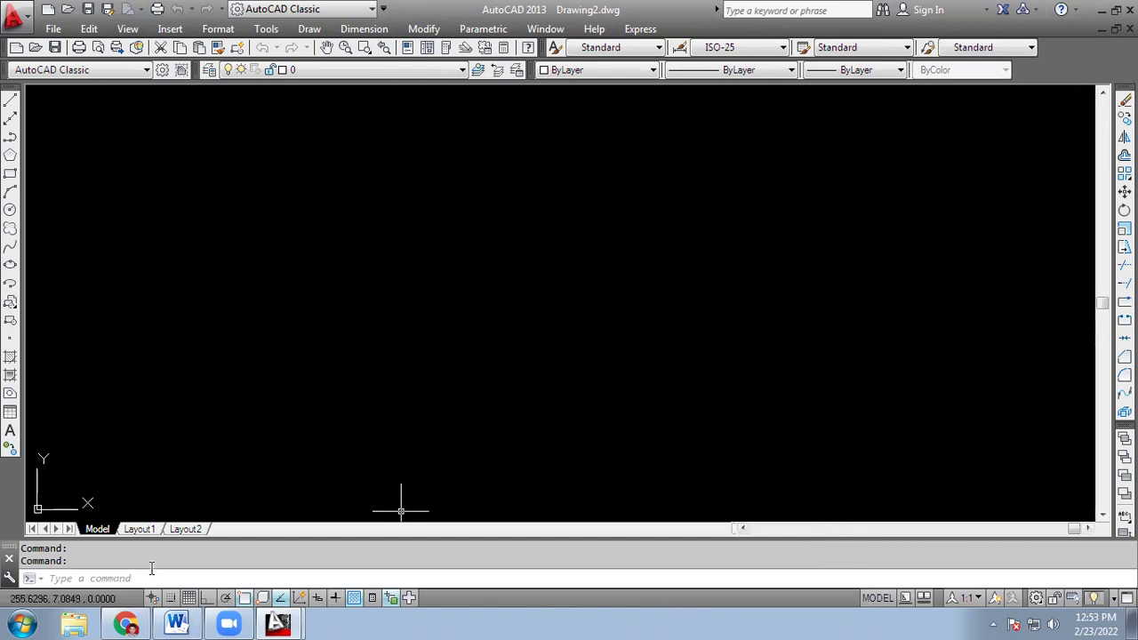
Run LIMITS with lower-left corner 0,0 and upper-right corner 200,200
left_click(80, 580)
type("li")
type("mi")
type("ts")
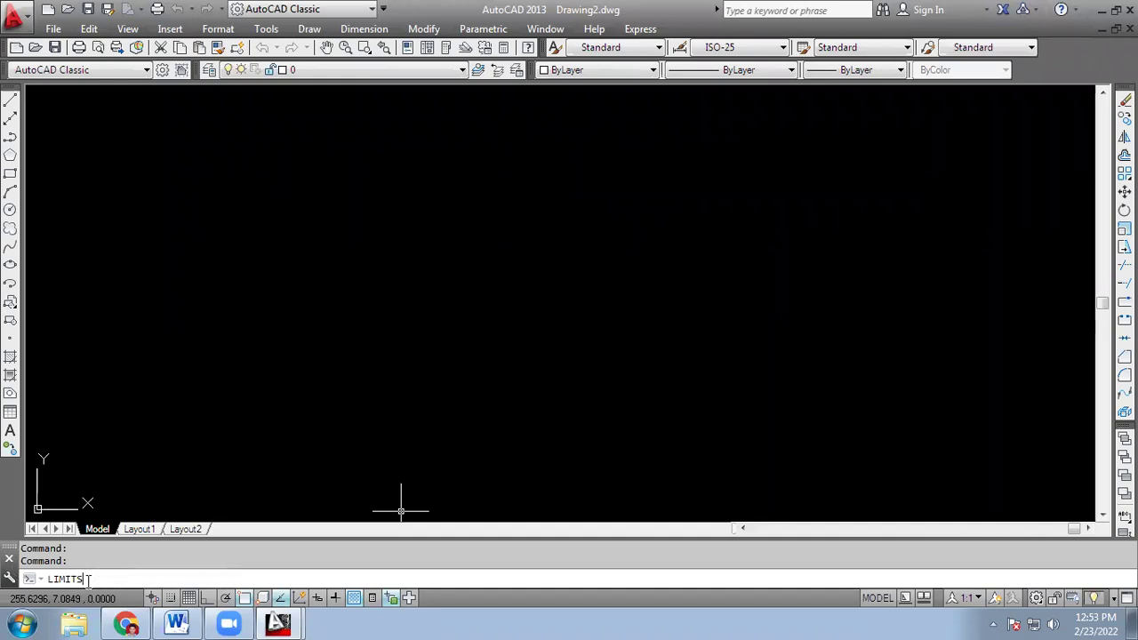
key("Return")
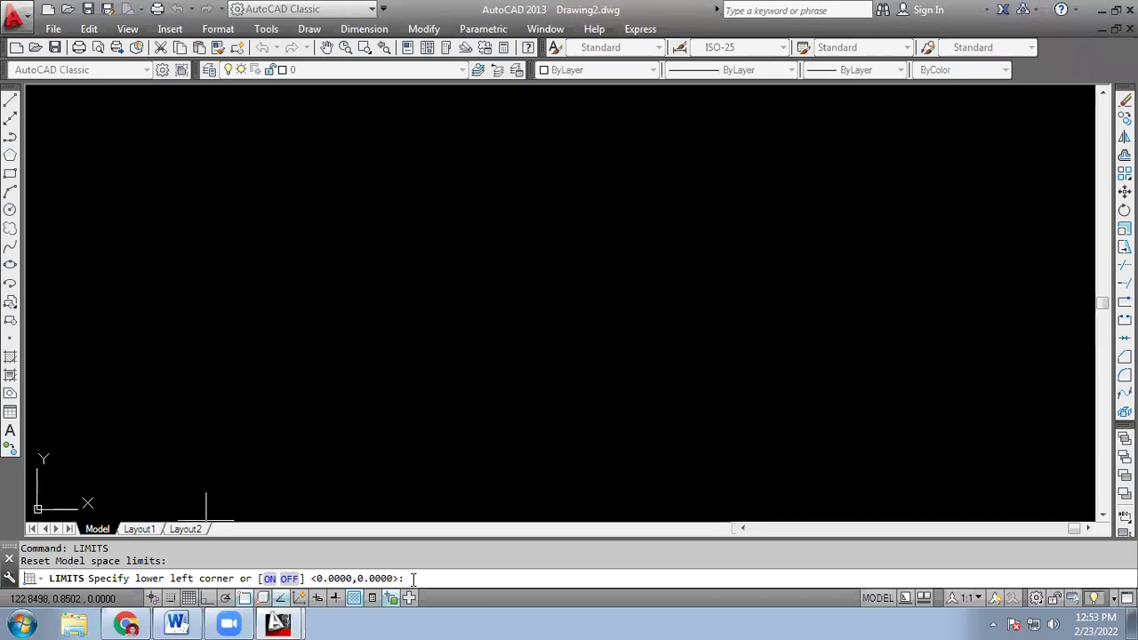
type("0,")
type("0")
key("Return")
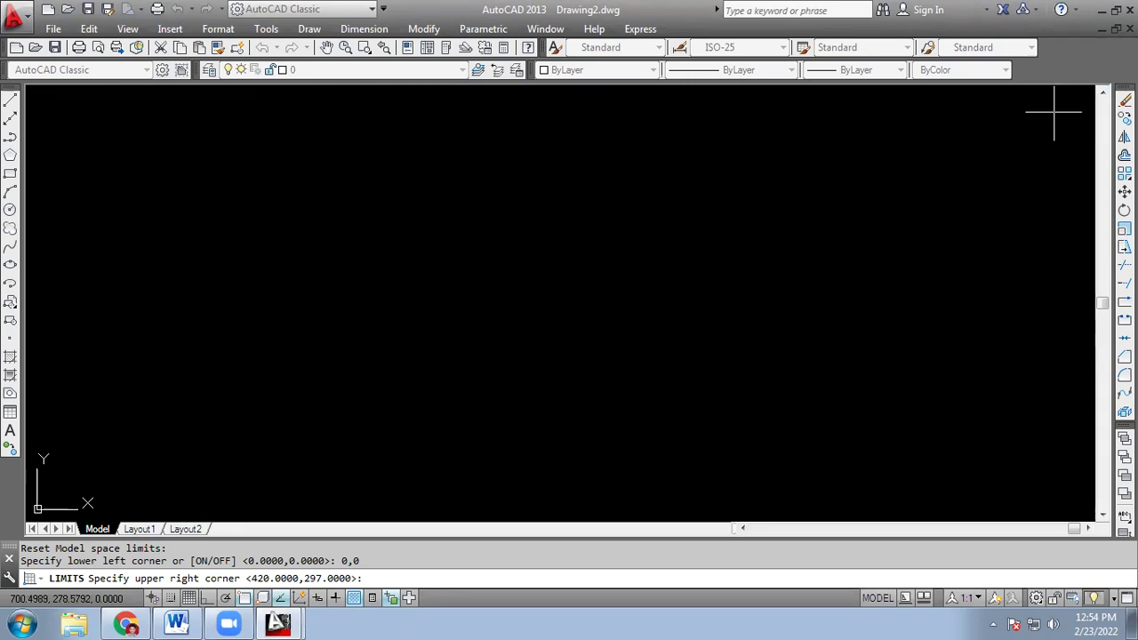
type("200,200")
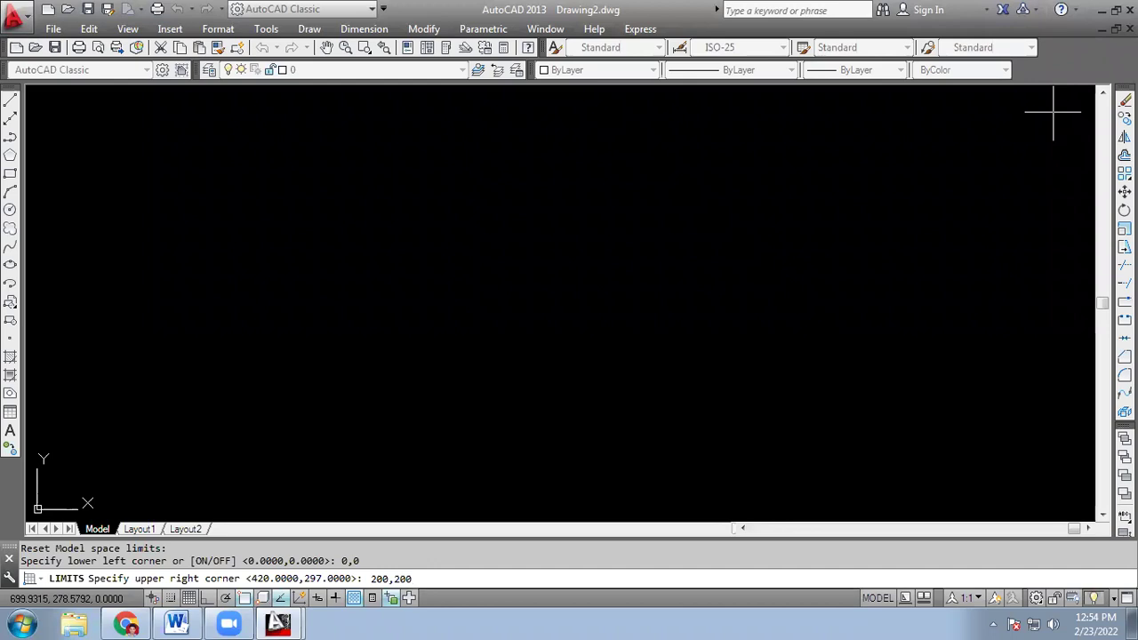
key("Return")
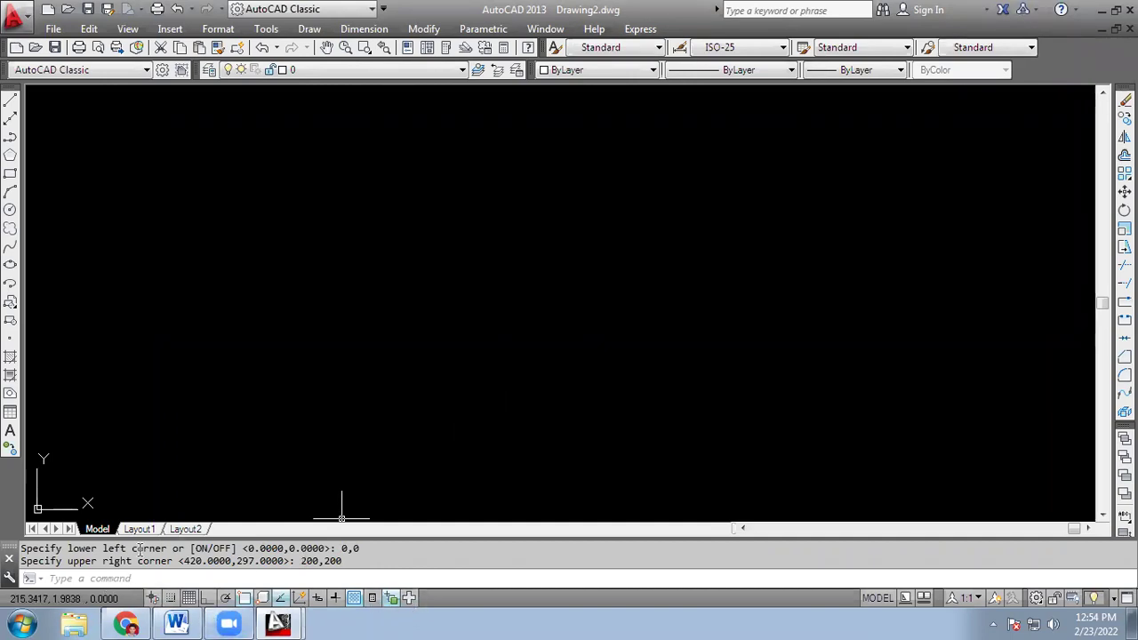
Finish the limits command, leaving the limits at 0,0 to 200,200
left_click(574, 577)
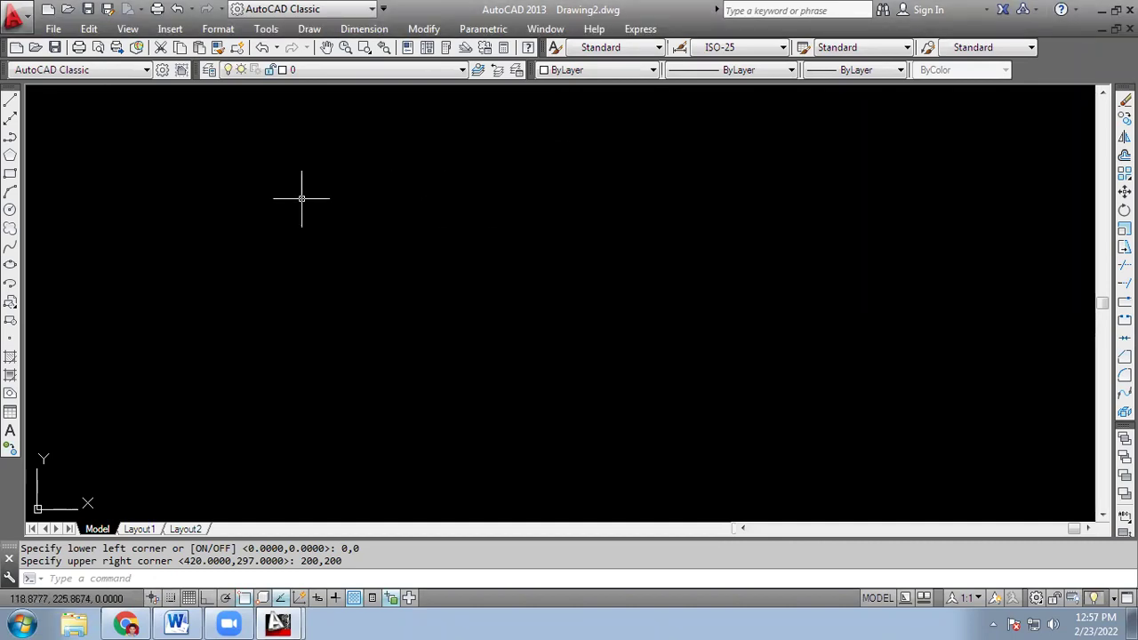
Draw the closed stepped outline using Line with Ortho on, then enable Infer Constraints
left_click(10, 100)
left_click(344, 185)
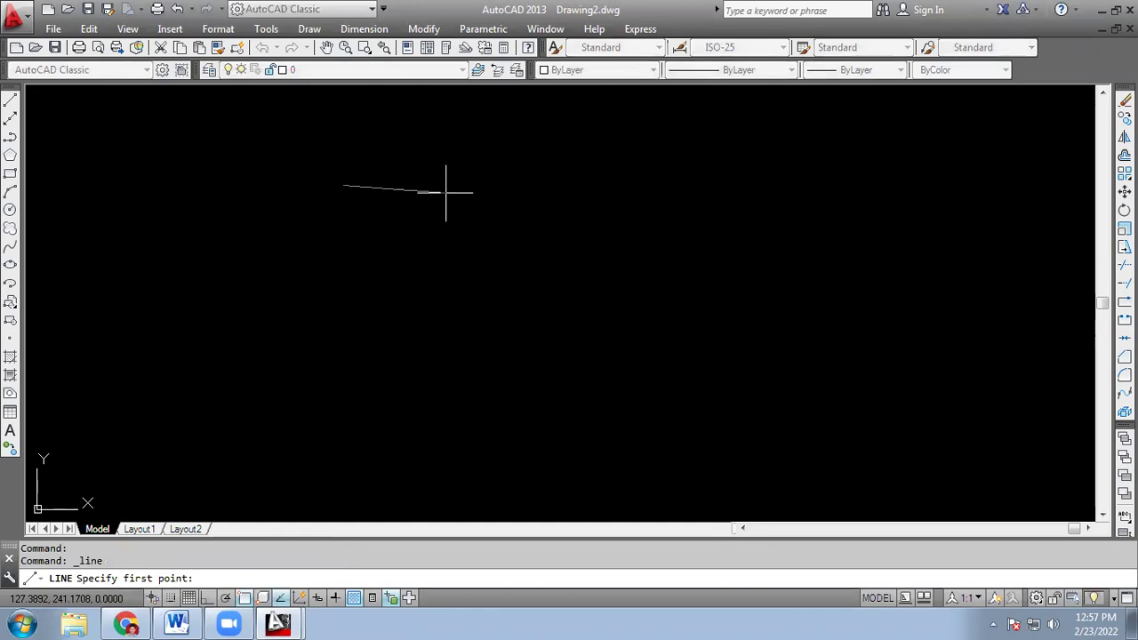
left_click(208, 597)
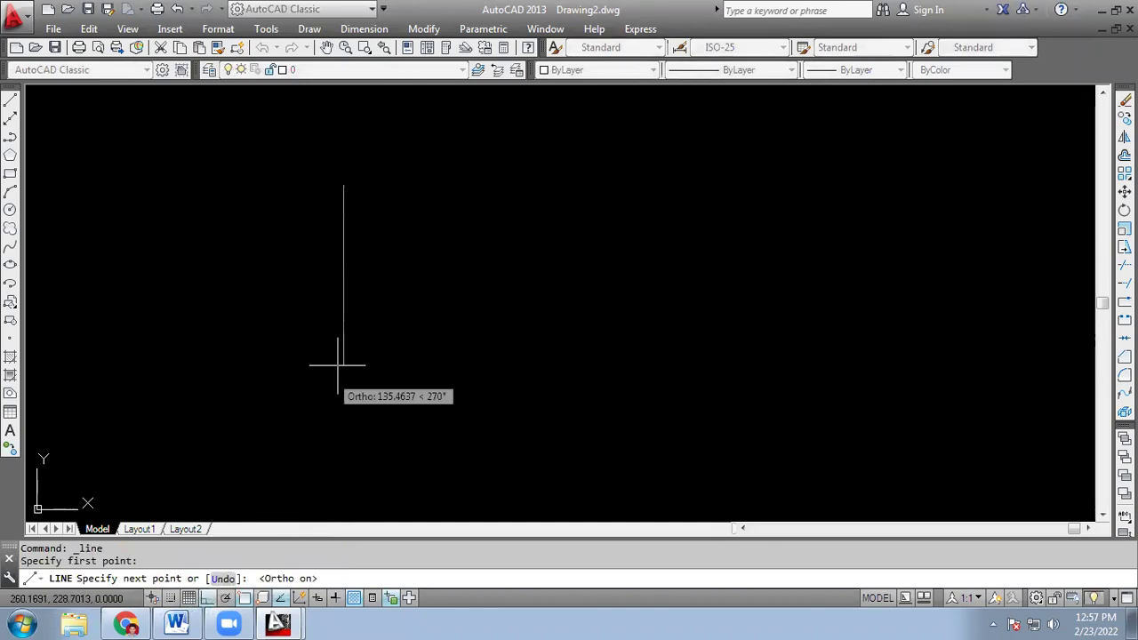
left_click(420, 185)
left_click(420, 306)
left_click(562, 307)
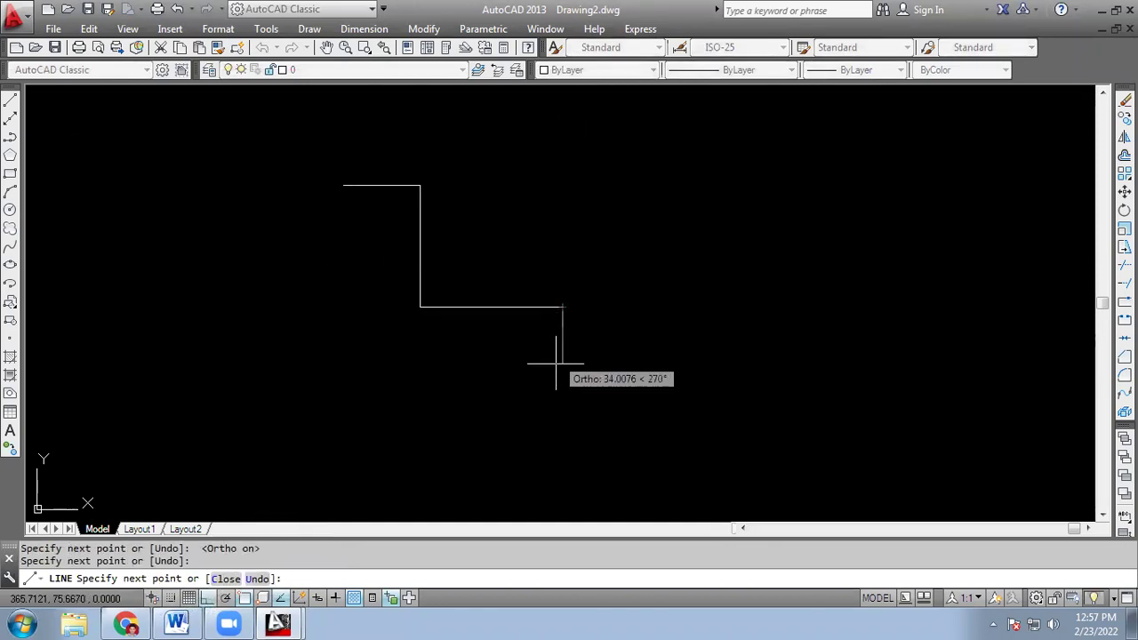
left_click(562, 410)
left_click(358, 409)
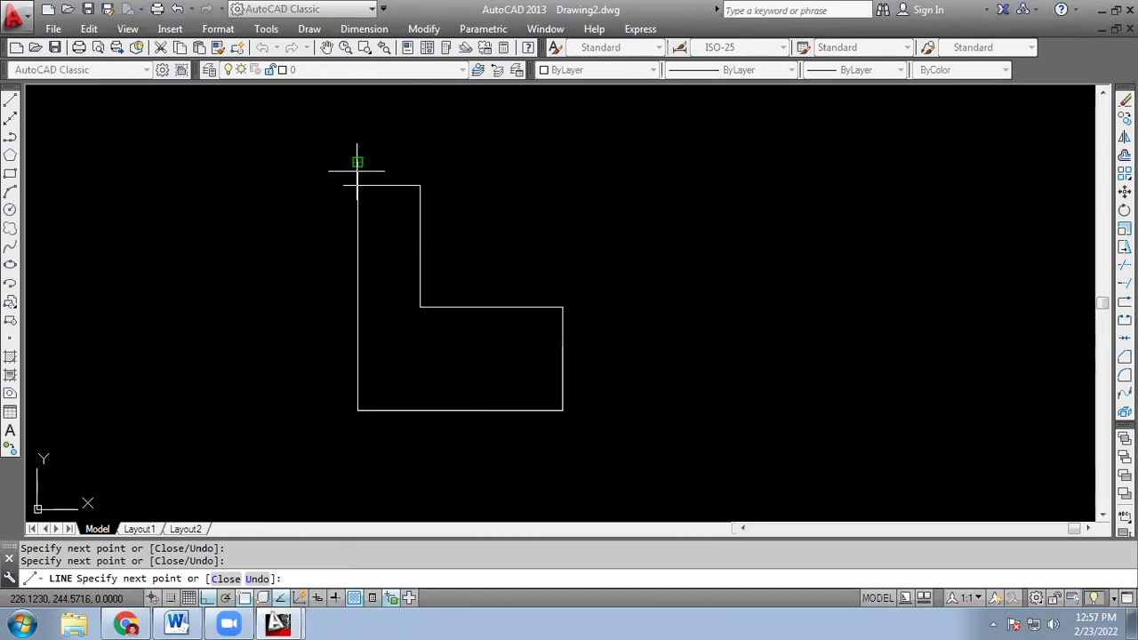
left_click(358, 185)
key("Escape")
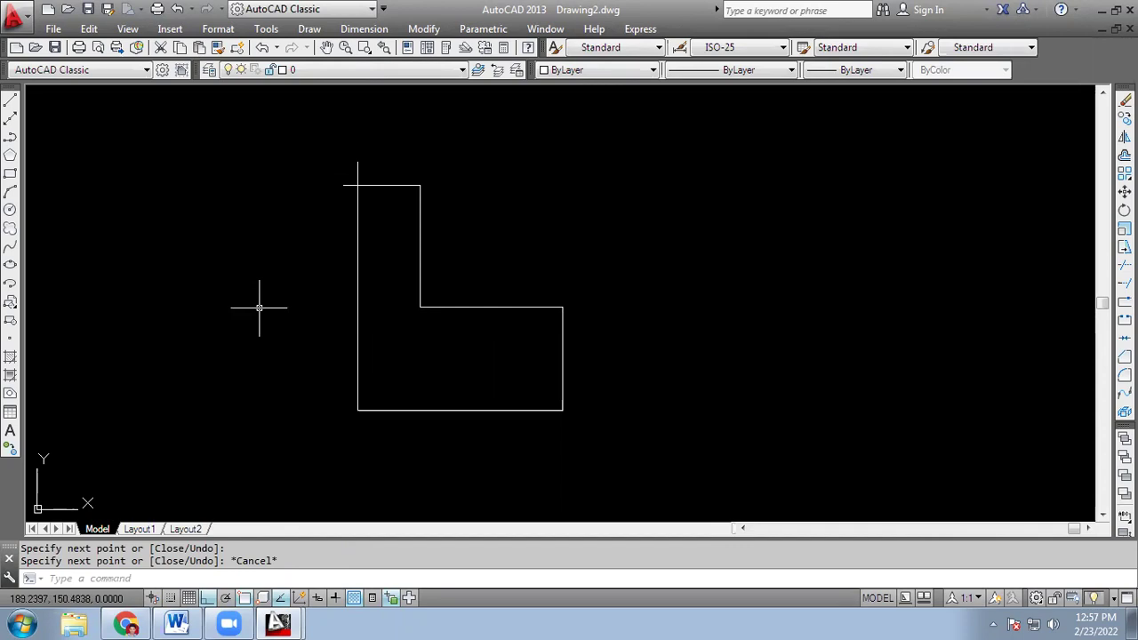
left_click(152, 598)
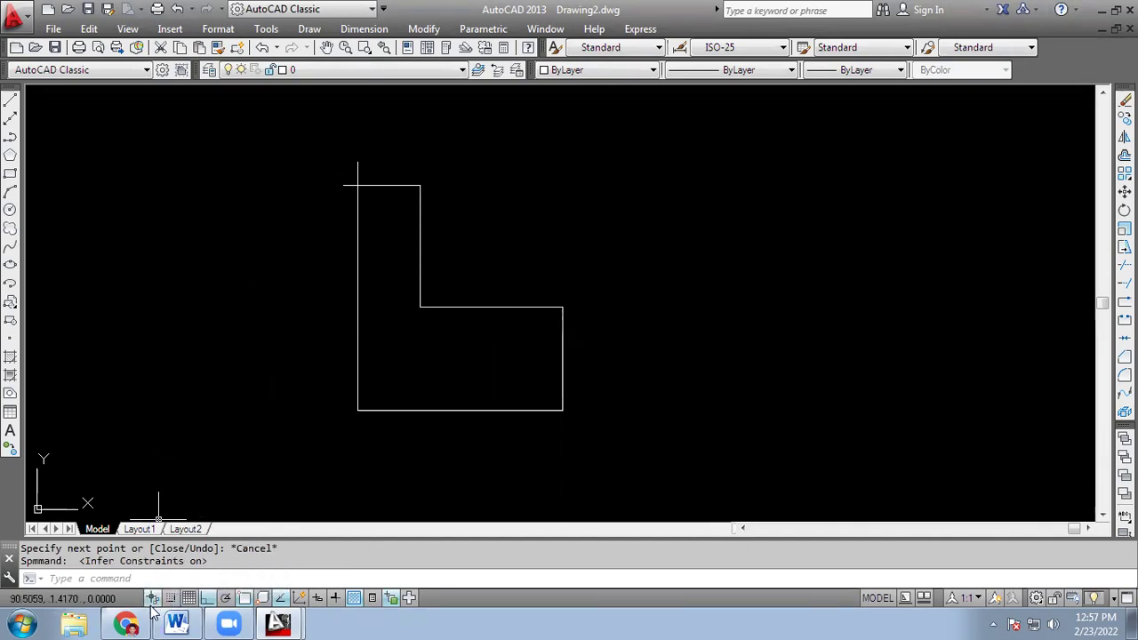
Draw a second closed stepped outline to the right, level with the first's top
left_click(16, 102)
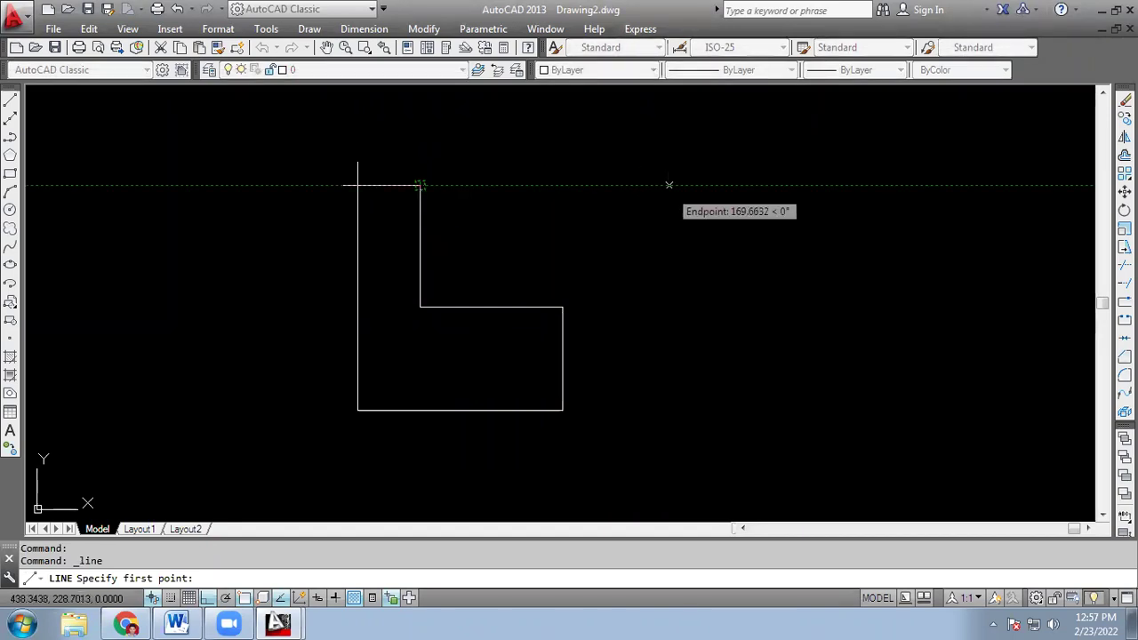
left_click(669, 186)
left_click(753, 187)
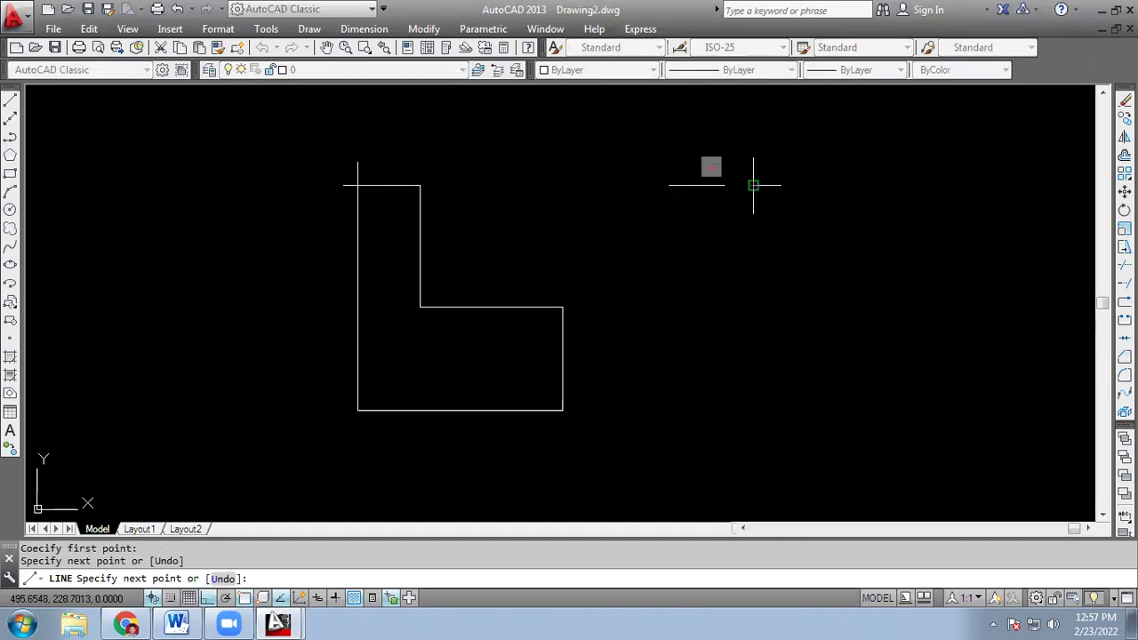
left_click(753, 265)
left_click(822, 267)
left_click(821, 380)
left_click(674, 379)
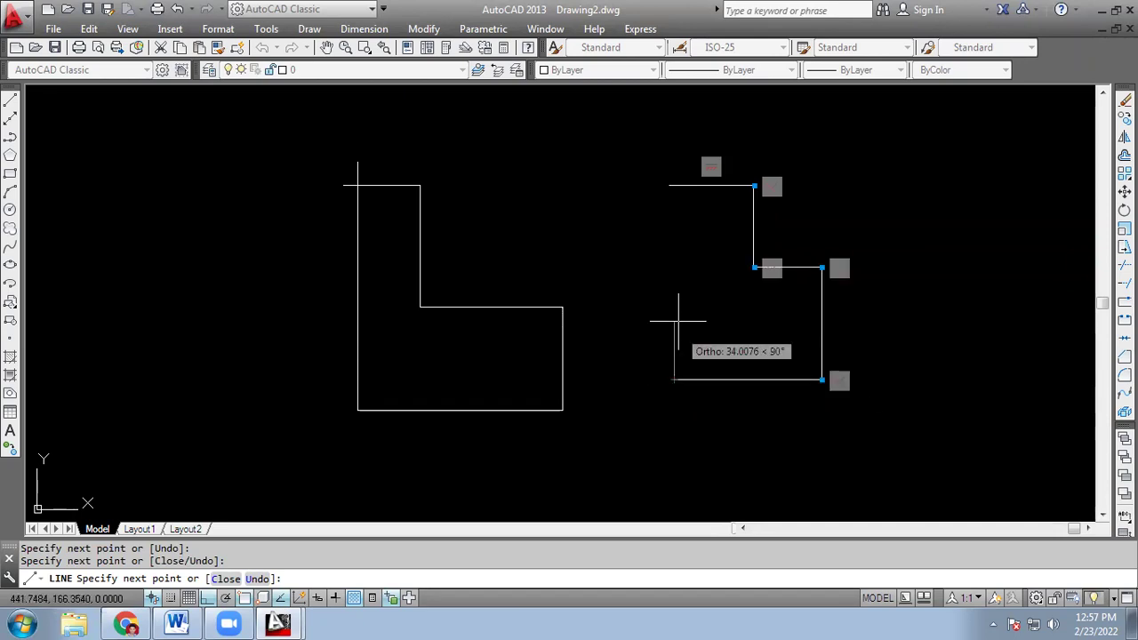
left_click(671, 186)
key("Escape")
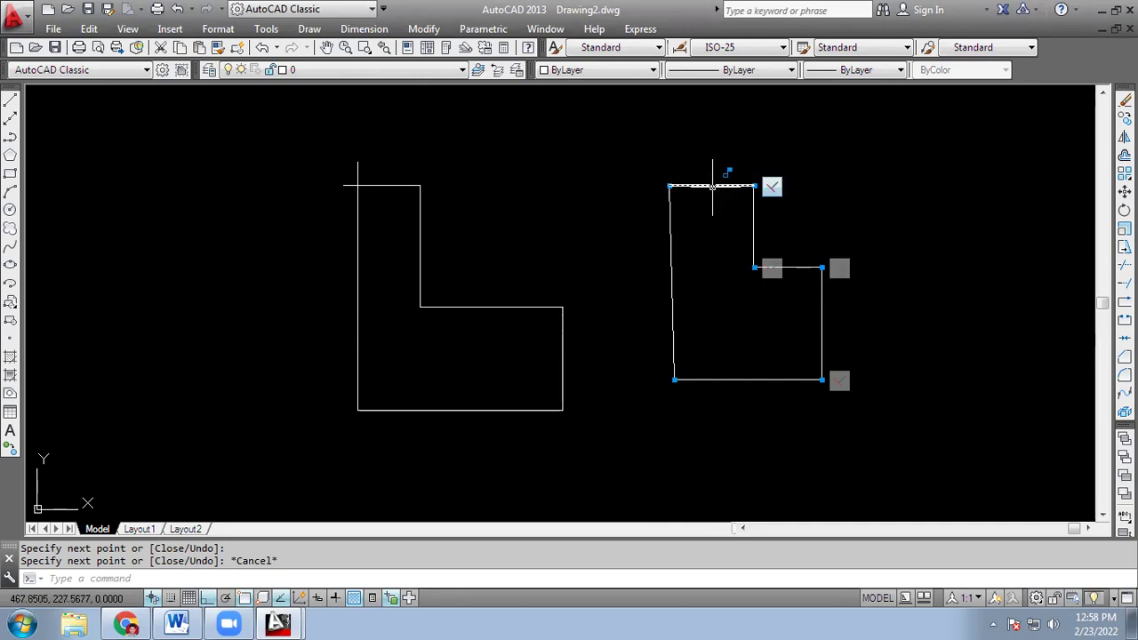
mouse_move(772, 186)
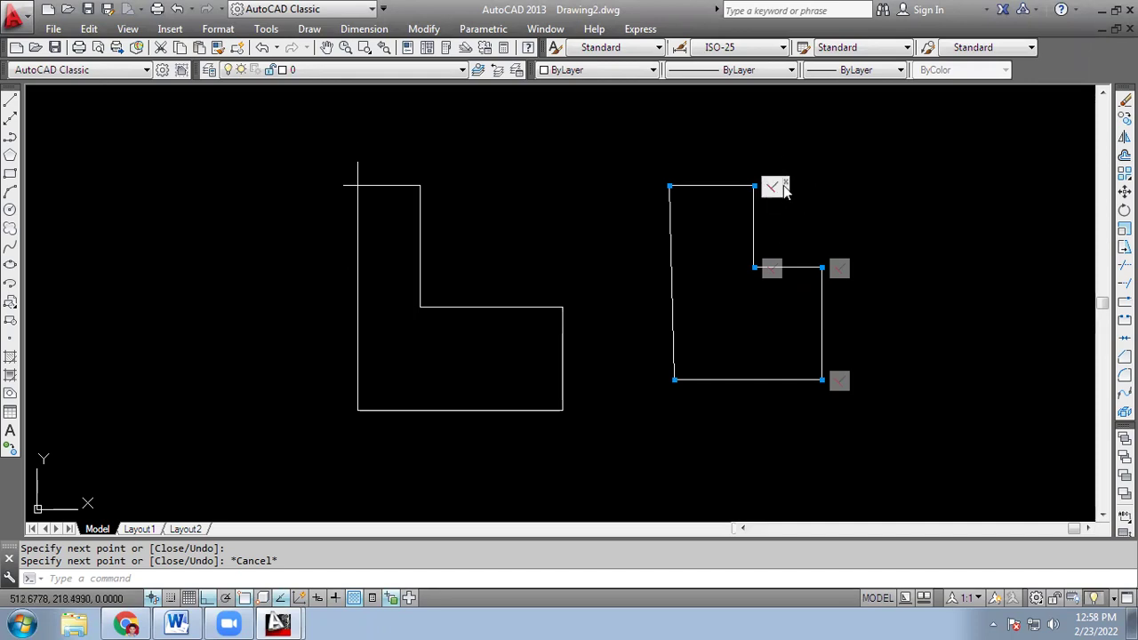
Delete the top-right corner constraint and confirm the Infer Constraints settings
left_click(785, 183)
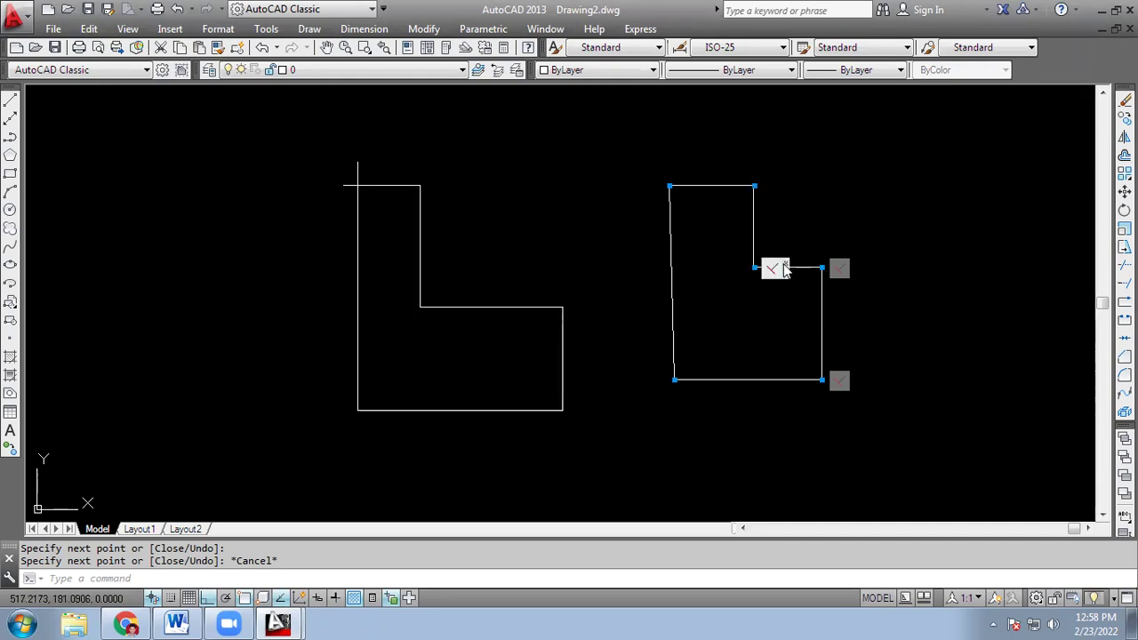
right_click(153, 598)
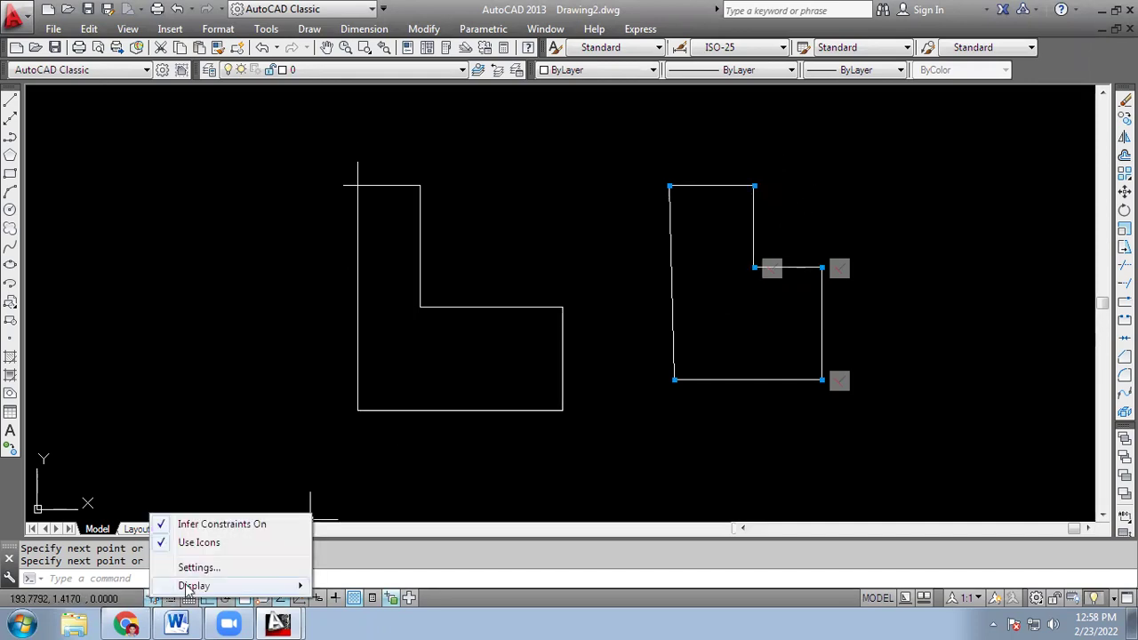
left_click(200, 568)
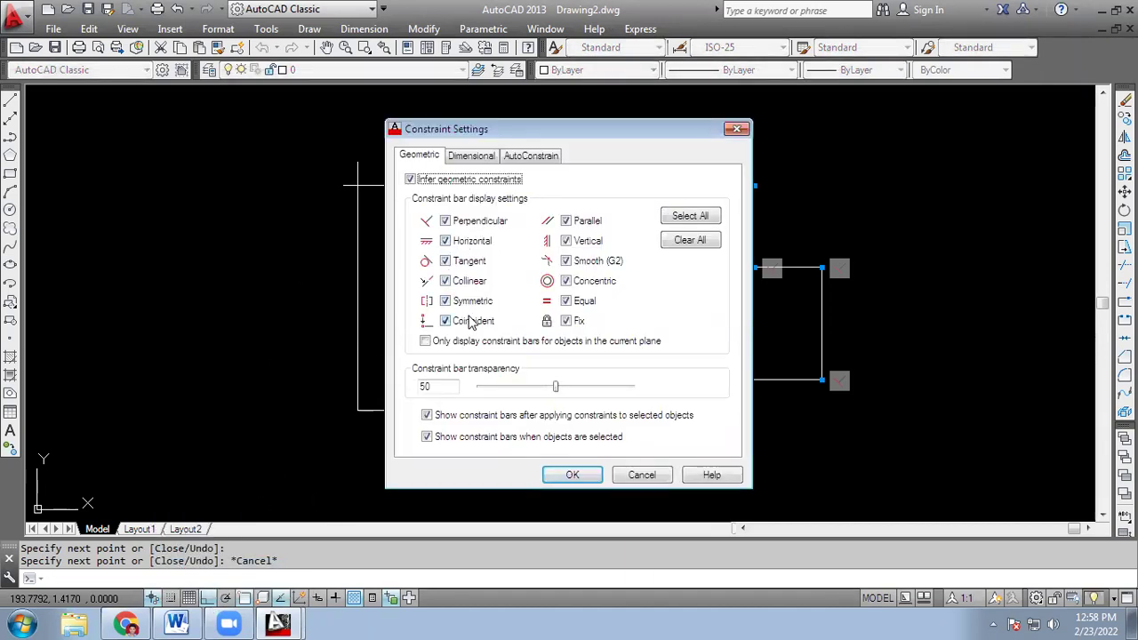
left_click(559, 477)
Erase both outlines, then switch Infer Constraints off and the grid on
left_click(640, 147)
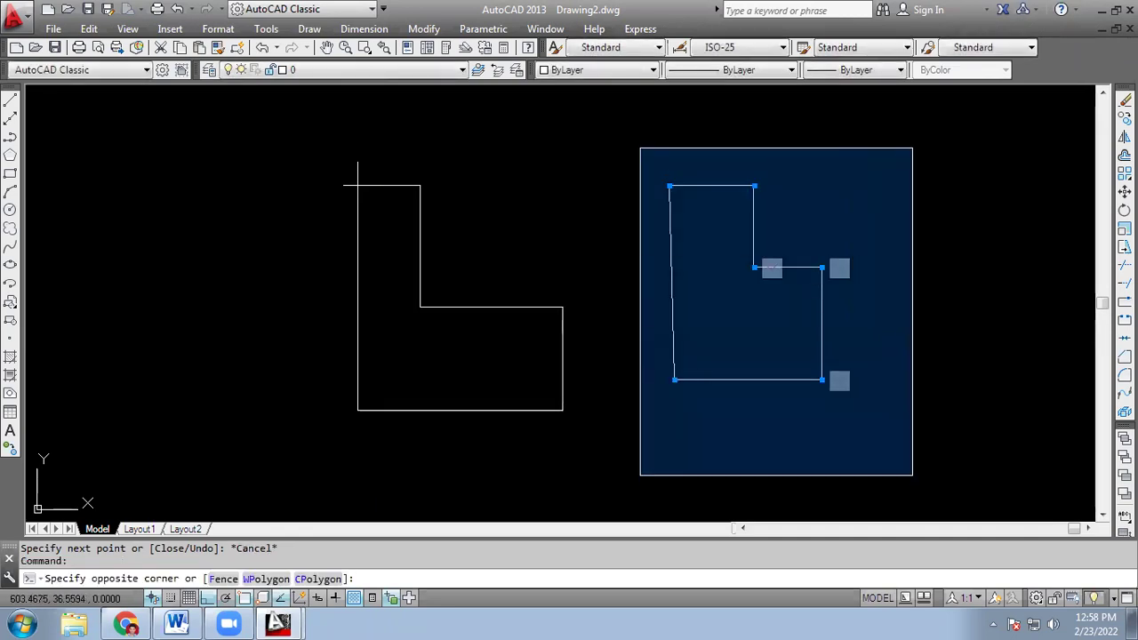
left_click(912, 476)
key("Delete")
left_click(304, 129)
left_click(613, 481)
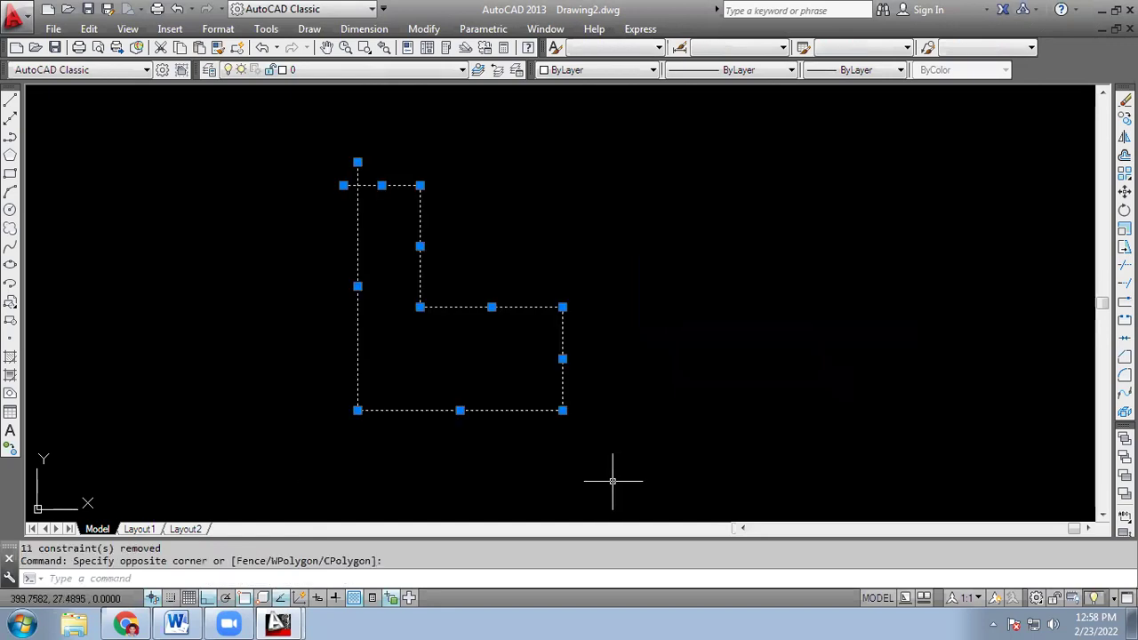
key("Delete")
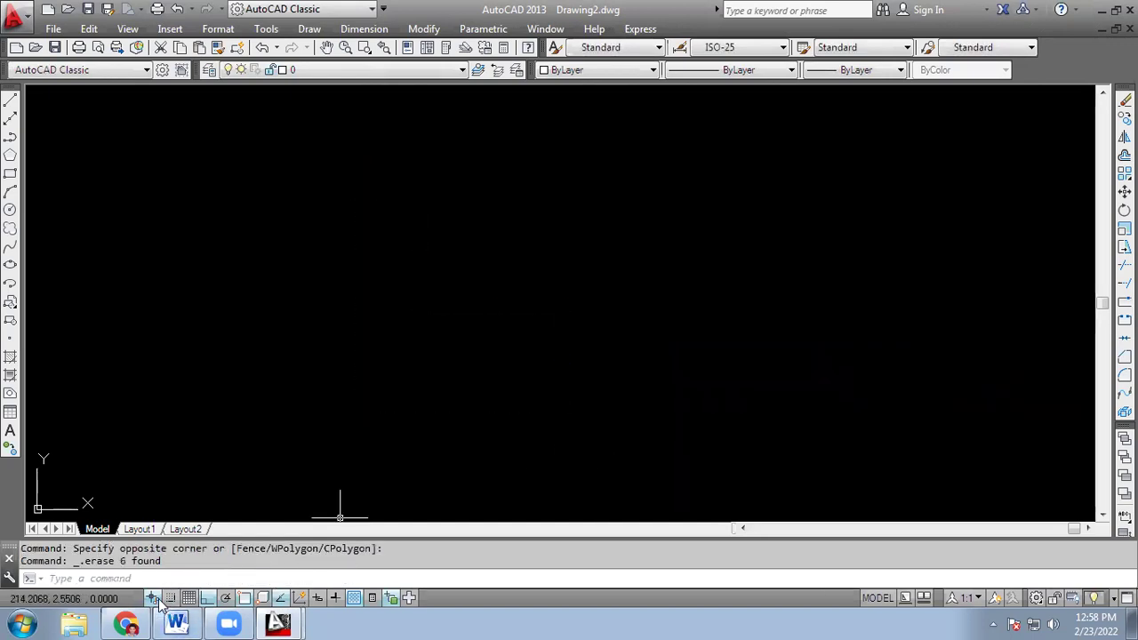
left_click(156, 597)
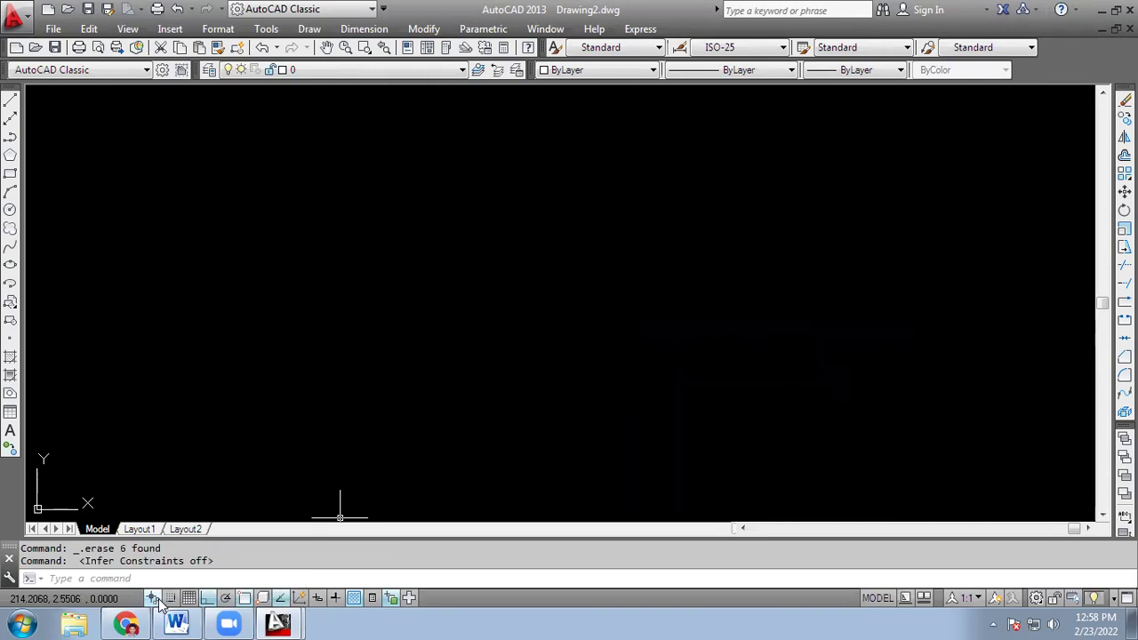
left_click(189, 598)
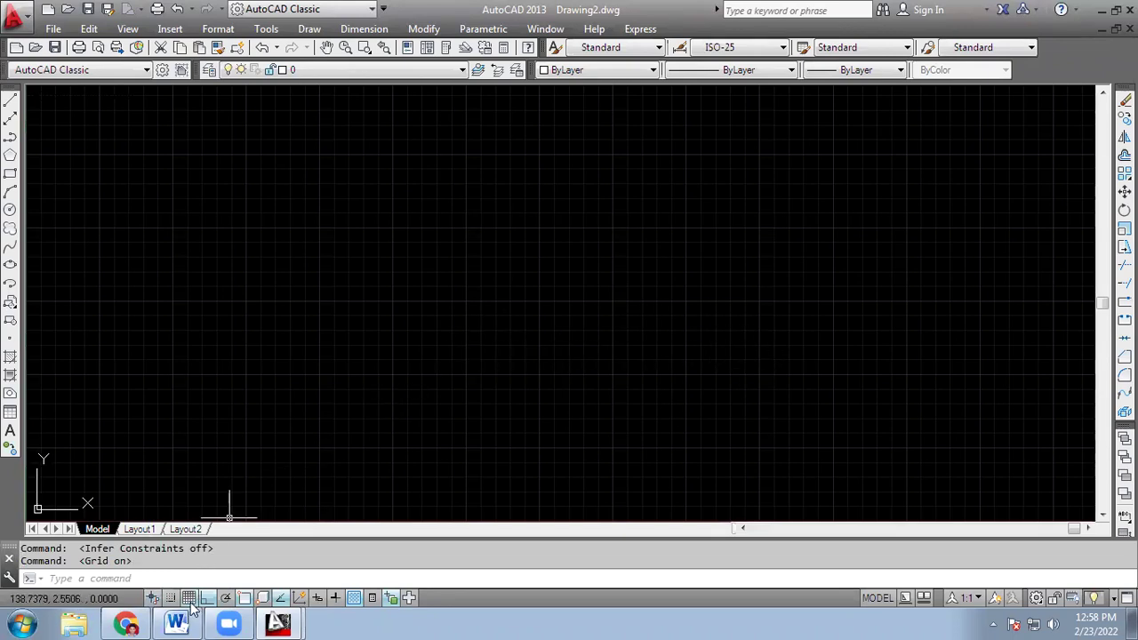
Check that grid spacing is 10 in the grid settings, then turn the grid off
right_click(190, 602)
left_click(236, 571)
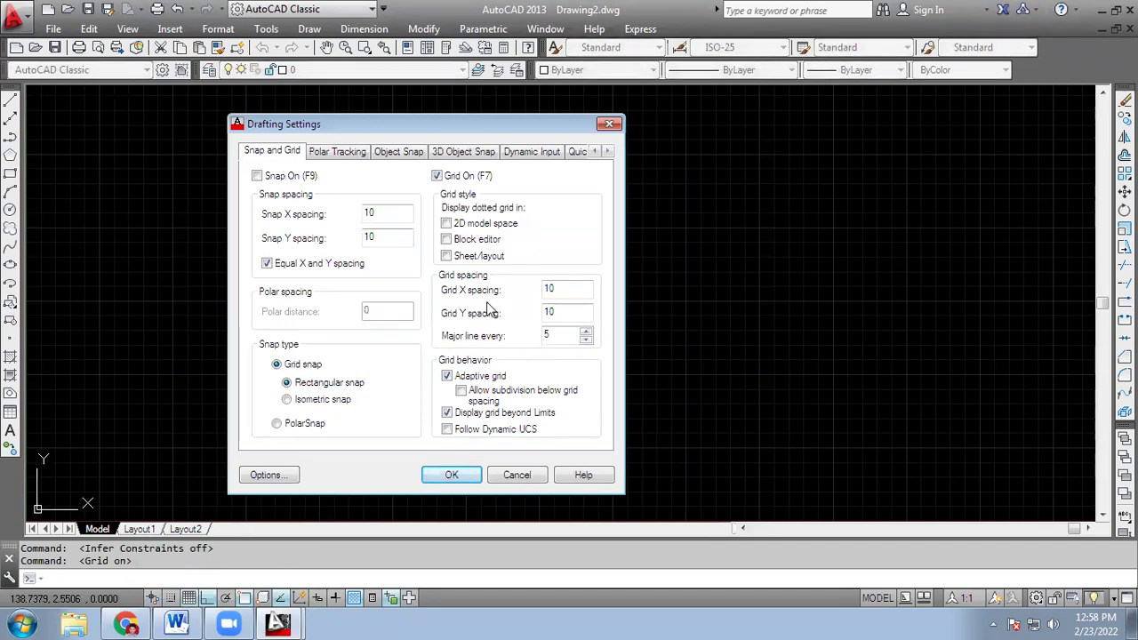
left_click_drag(569, 287, 531, 285)
left_click(450, 476)
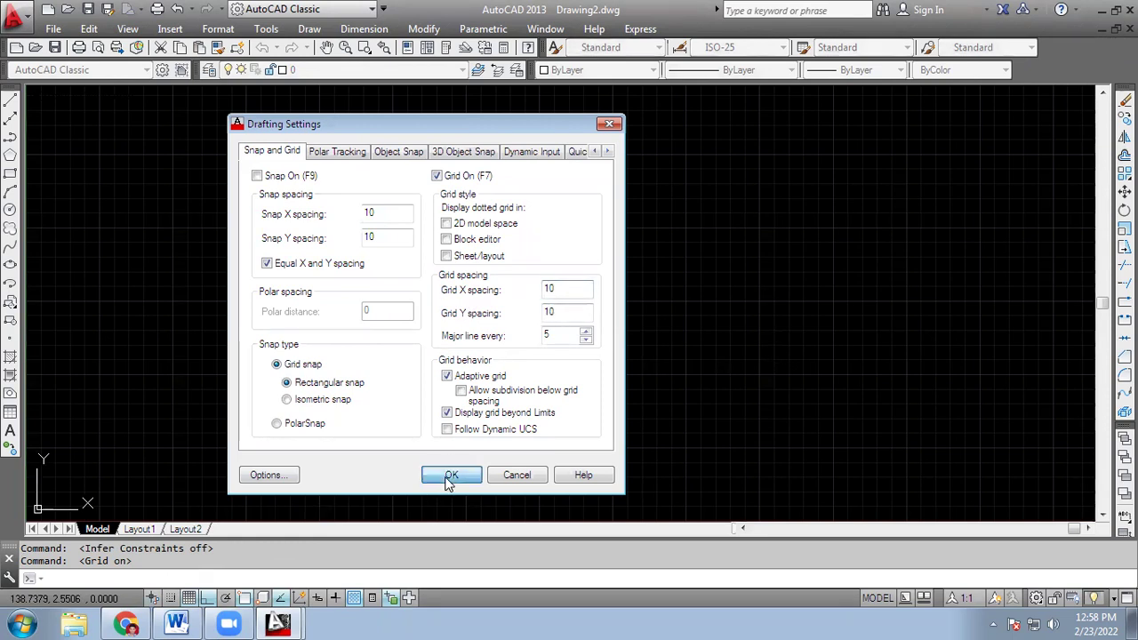
left_click(188, 599)
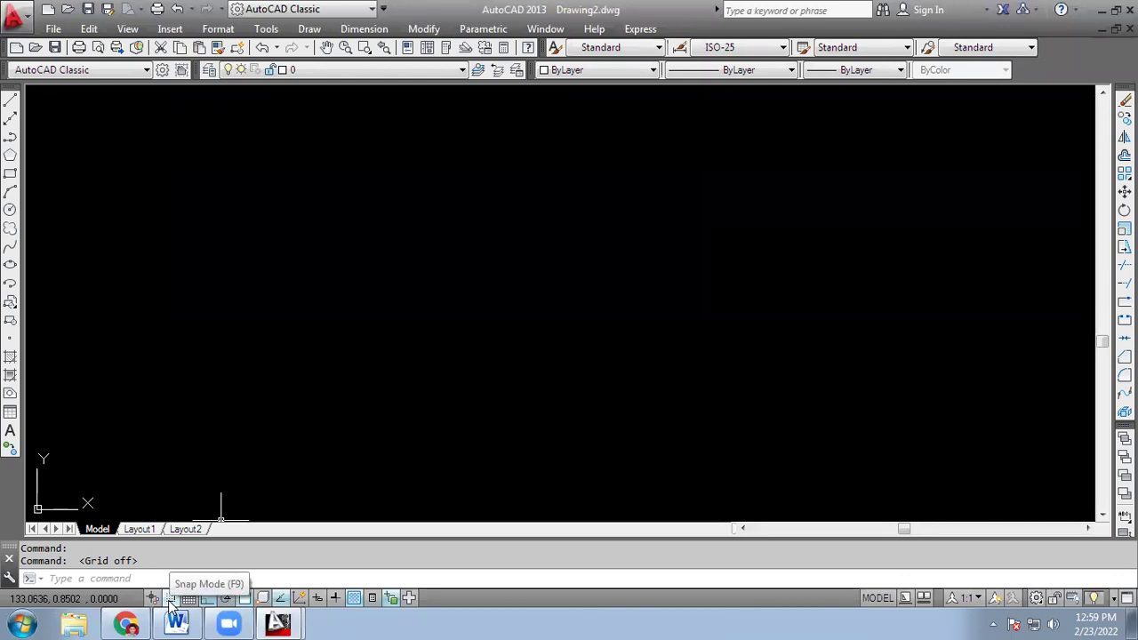
Turn Snap and Grid on, start Line, then switch Snap back off
left_click(170, 598)
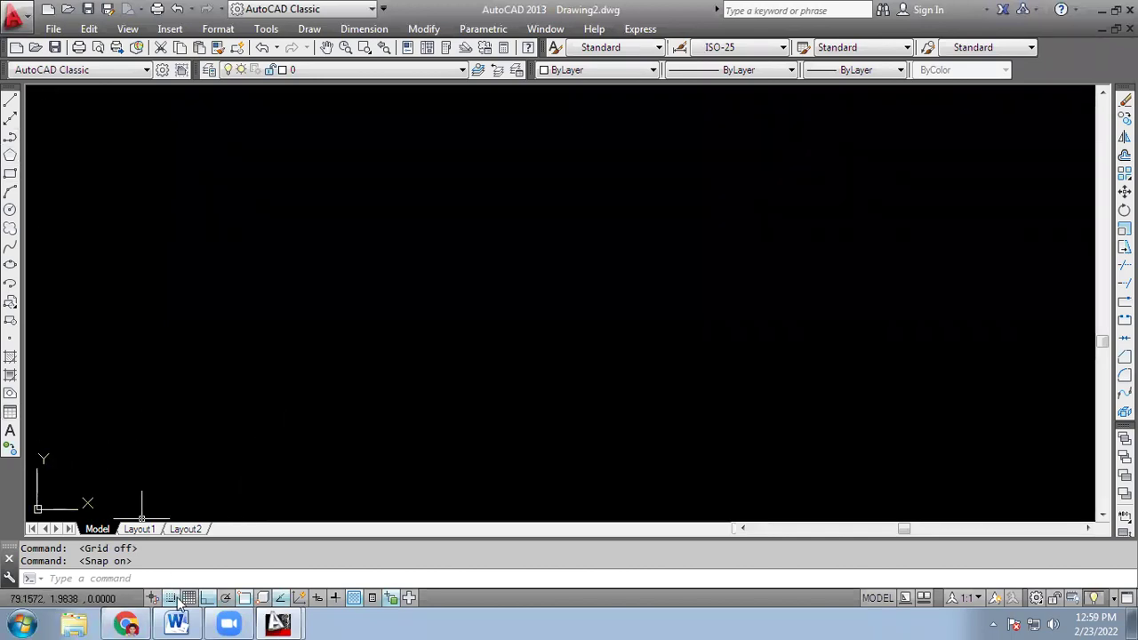
left_click(188, 599)
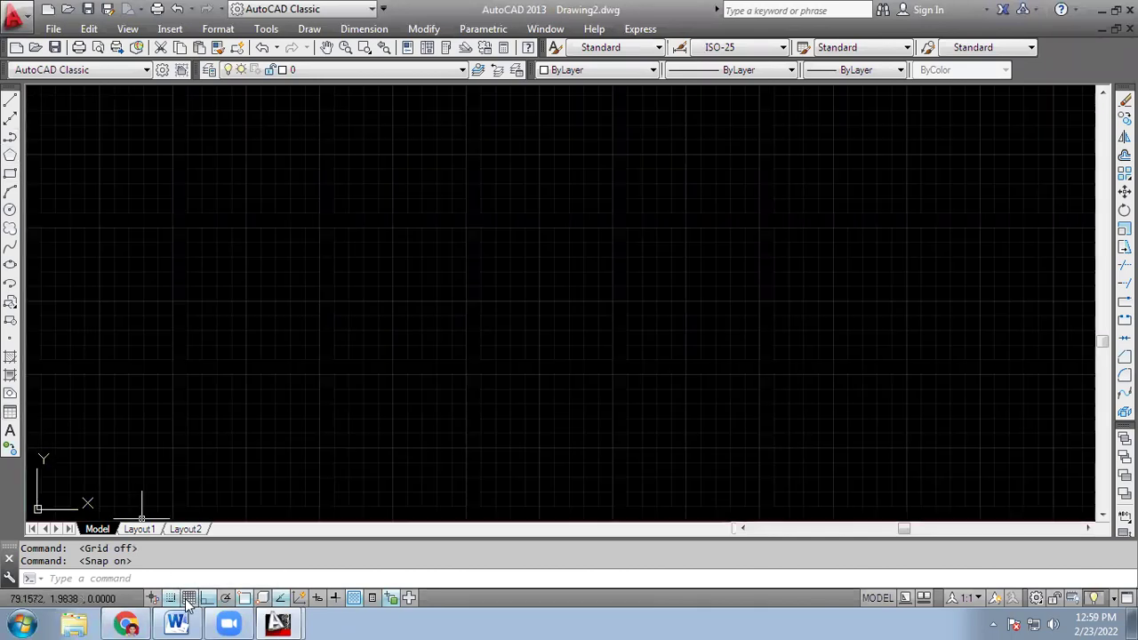
left_click(10, 99)
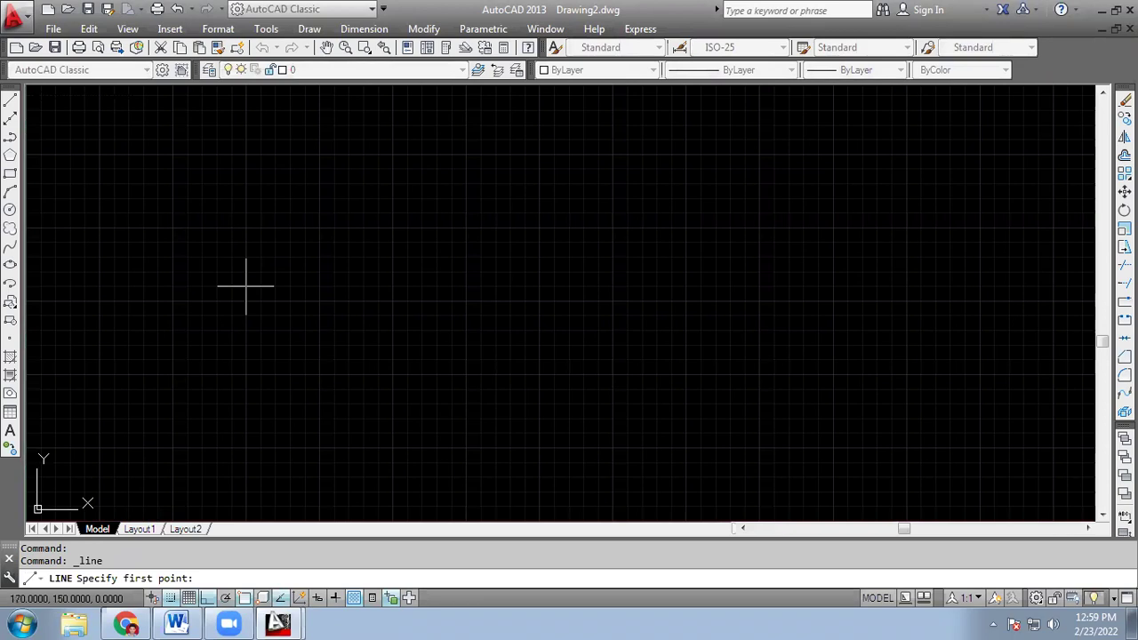
left_click(172, 598)
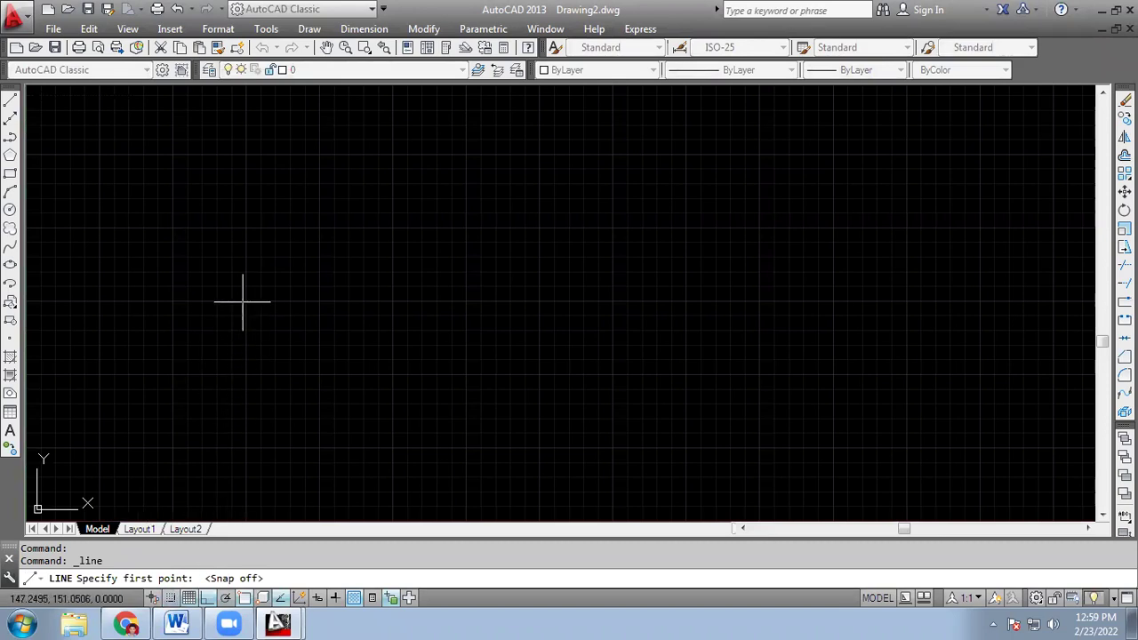
Draw a trial horizontal line, then select and delete it
scroll(267, 338, "up", 3)
left_click(168, 338)
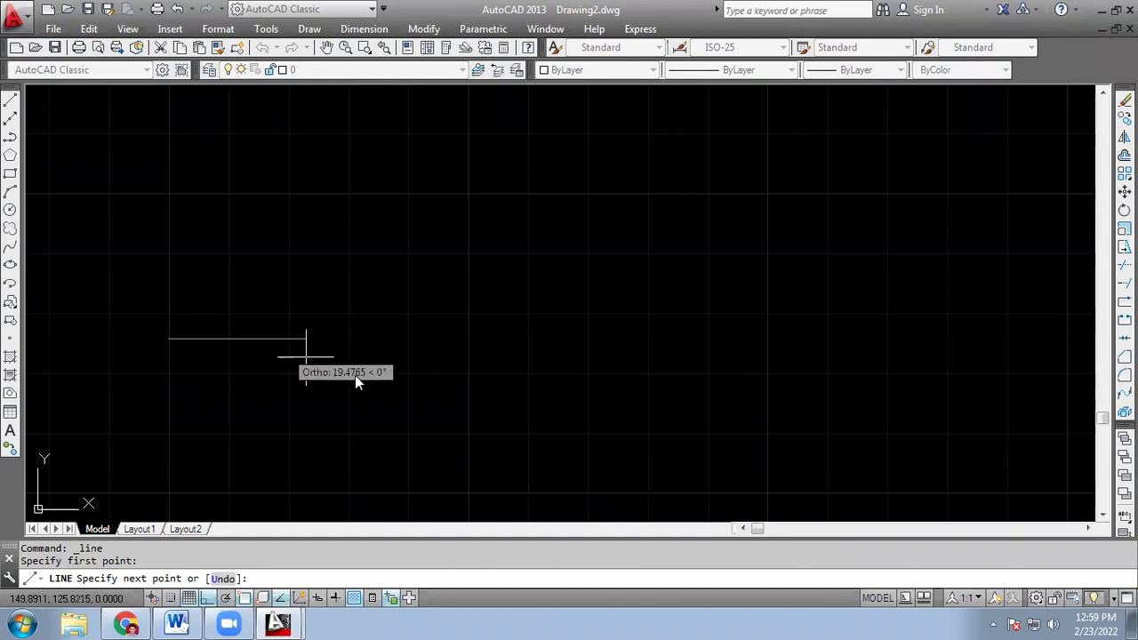
left_click(422, 375)
key("Escape")
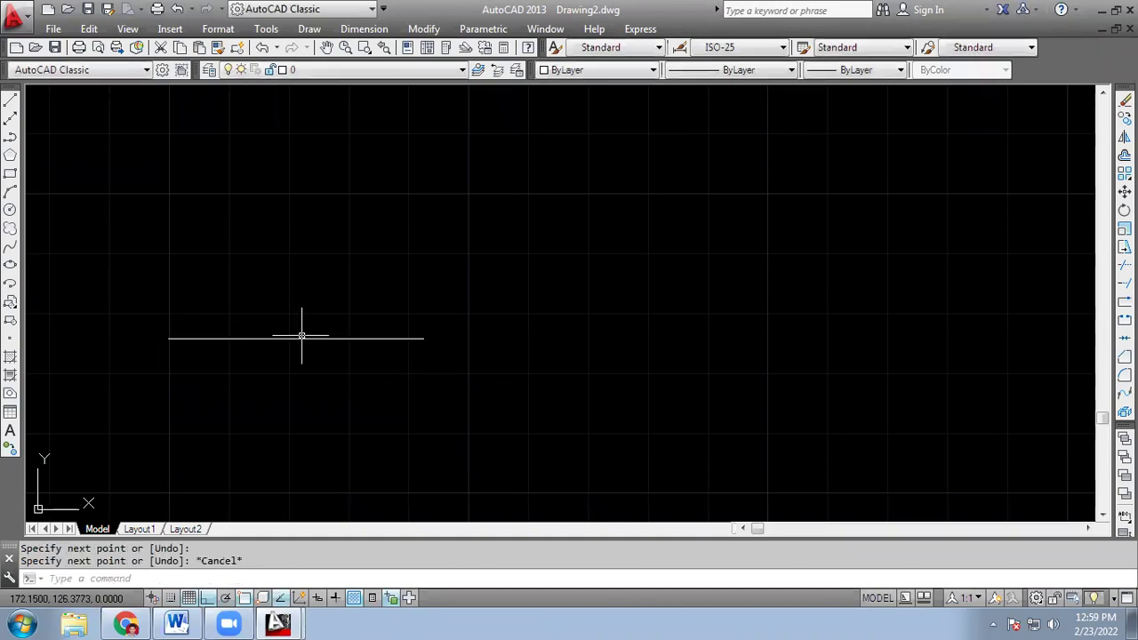
left_click(303, 339)
key("Delete")
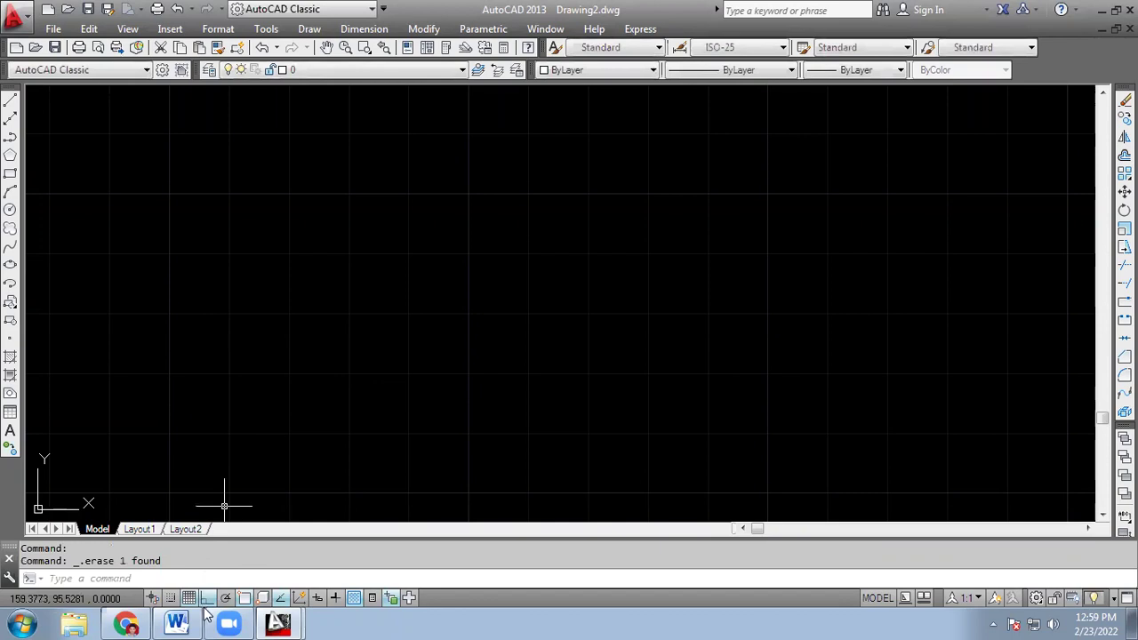
left_click(210, 599)
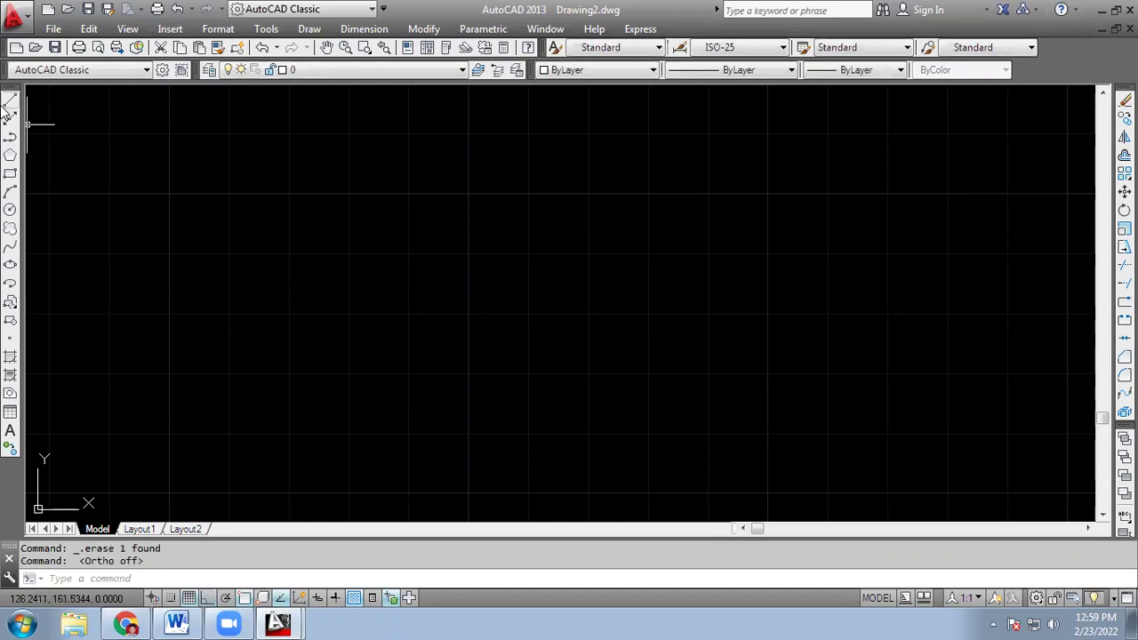
left_click(9, 103)
left_click(193, 181)
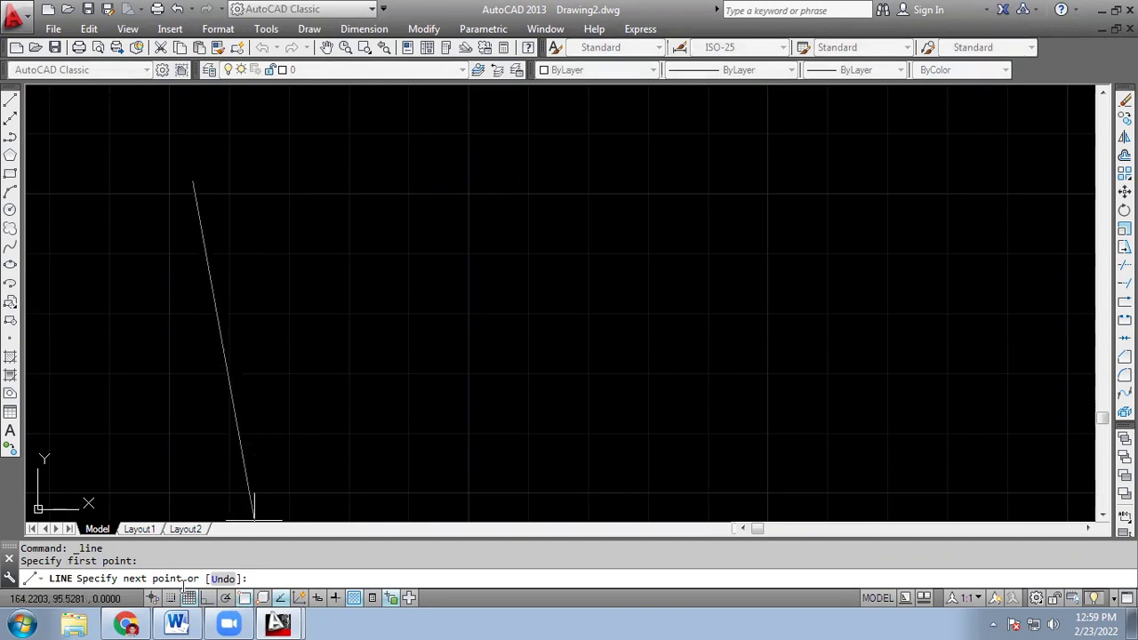
left_click(207, 598)
left_click(326, 180)
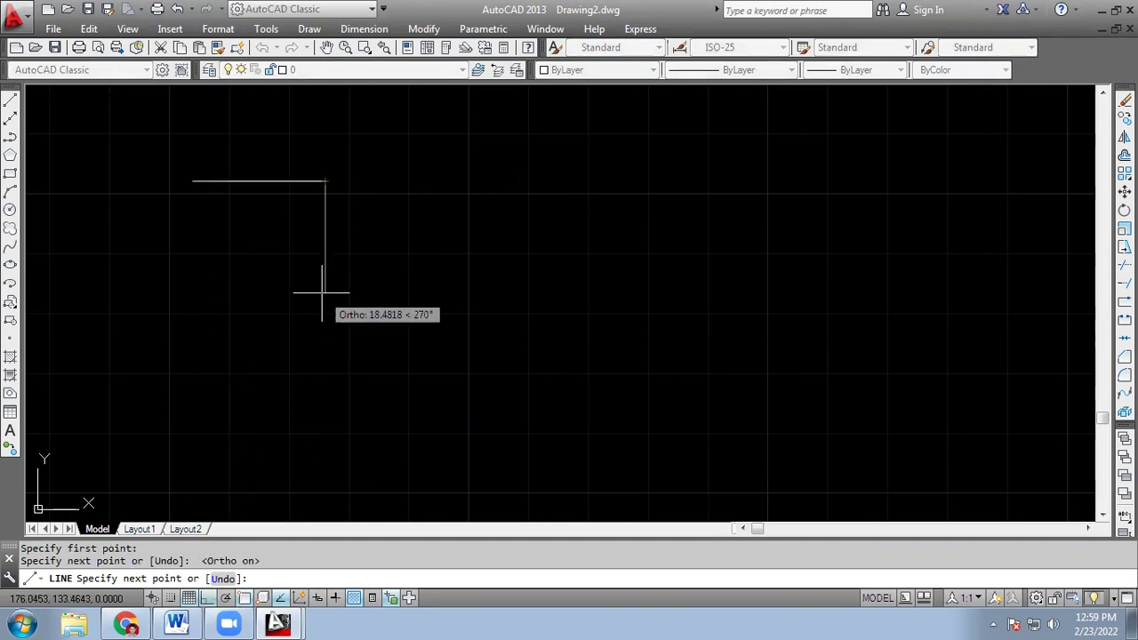
left_click(325, 293)
left_click(437, 295)
left_click(425, 175)
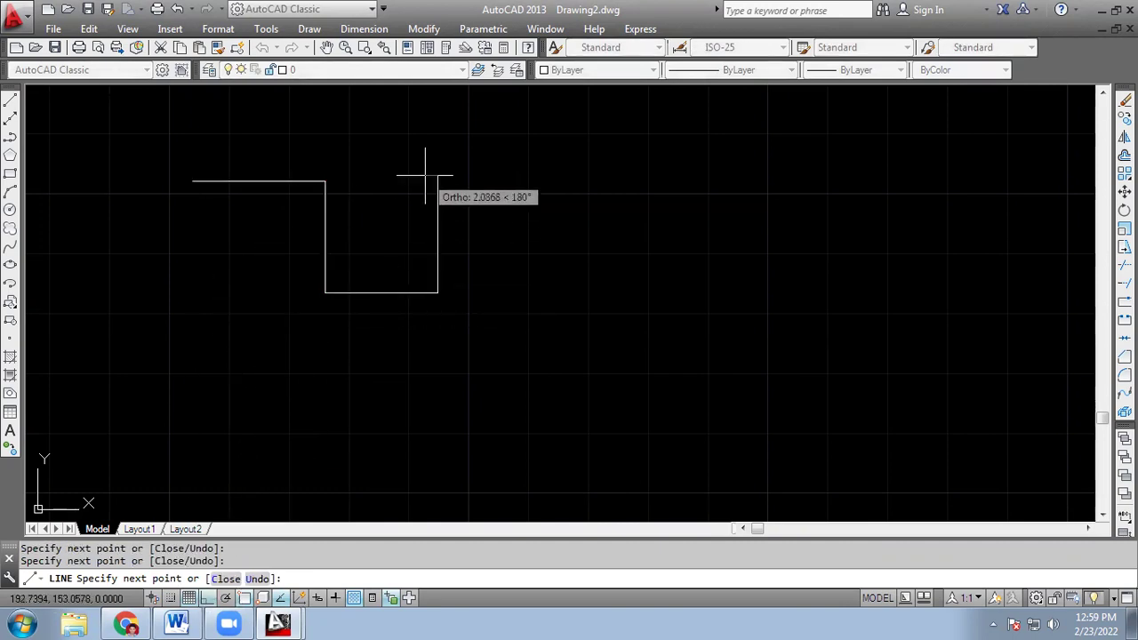
left_click(503, 186)
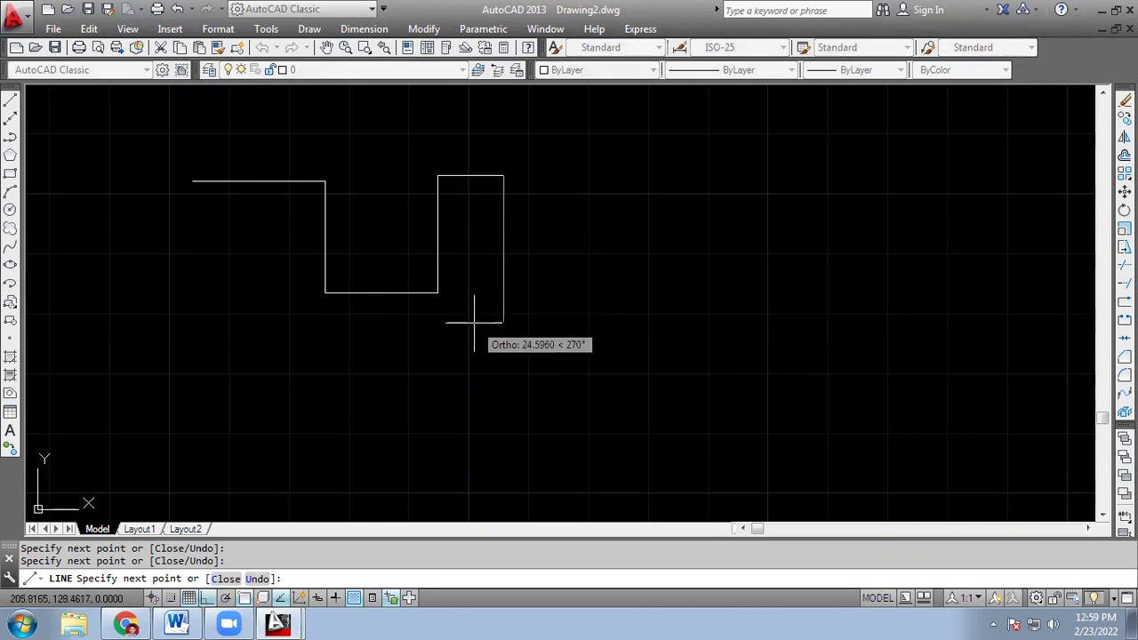
left_click(469, 316)
key("Escape")
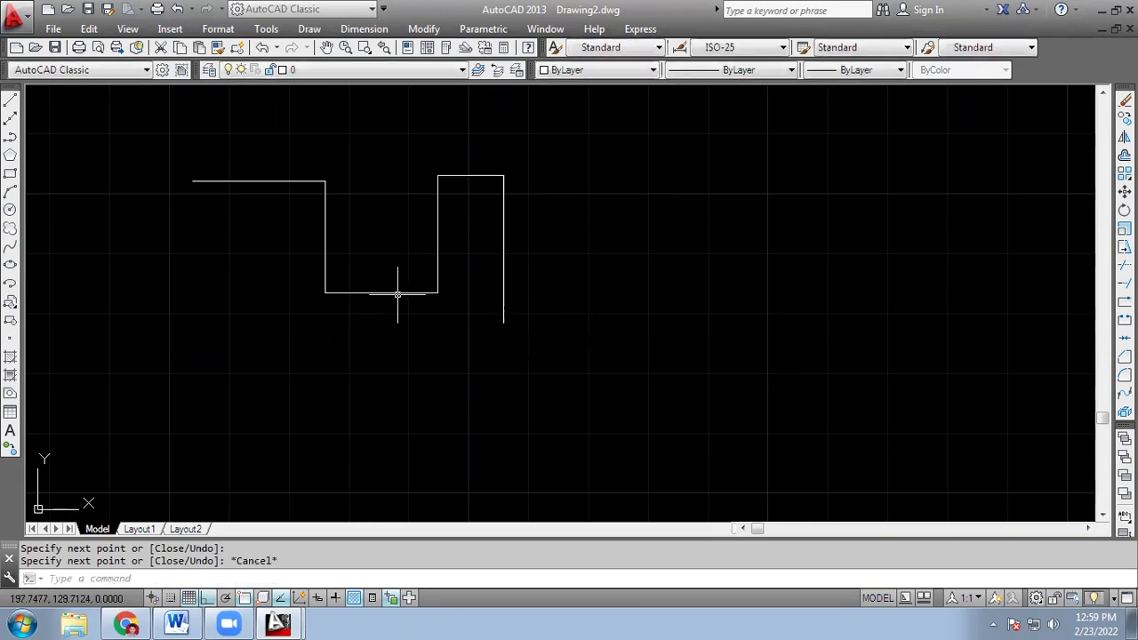
left_click(174, 130)
left_click(587, 389)
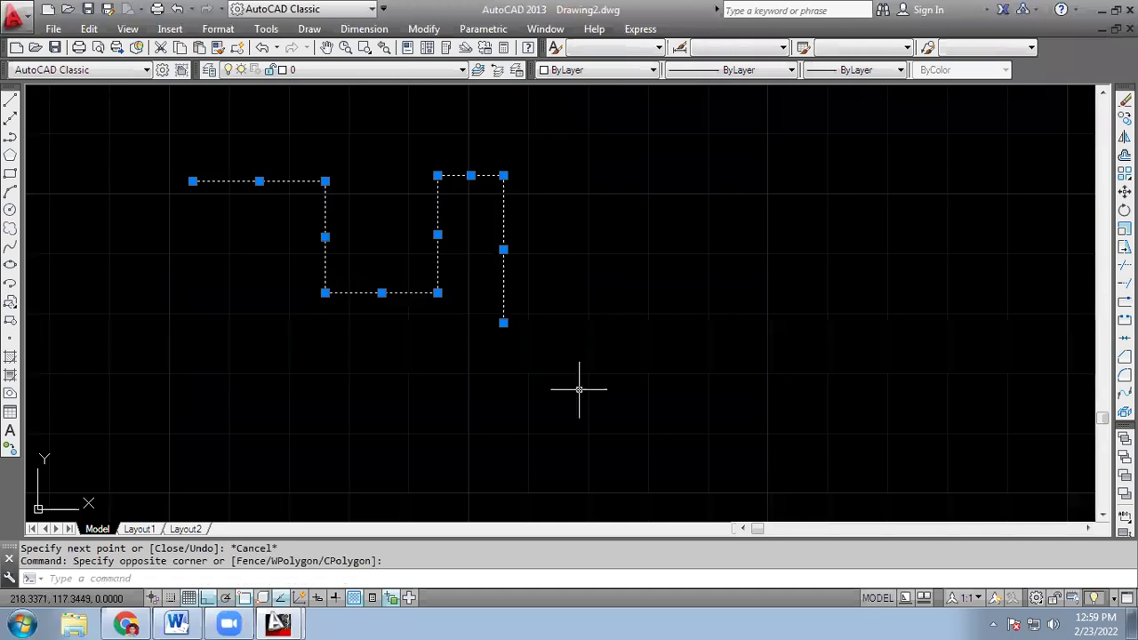
key("Delete")
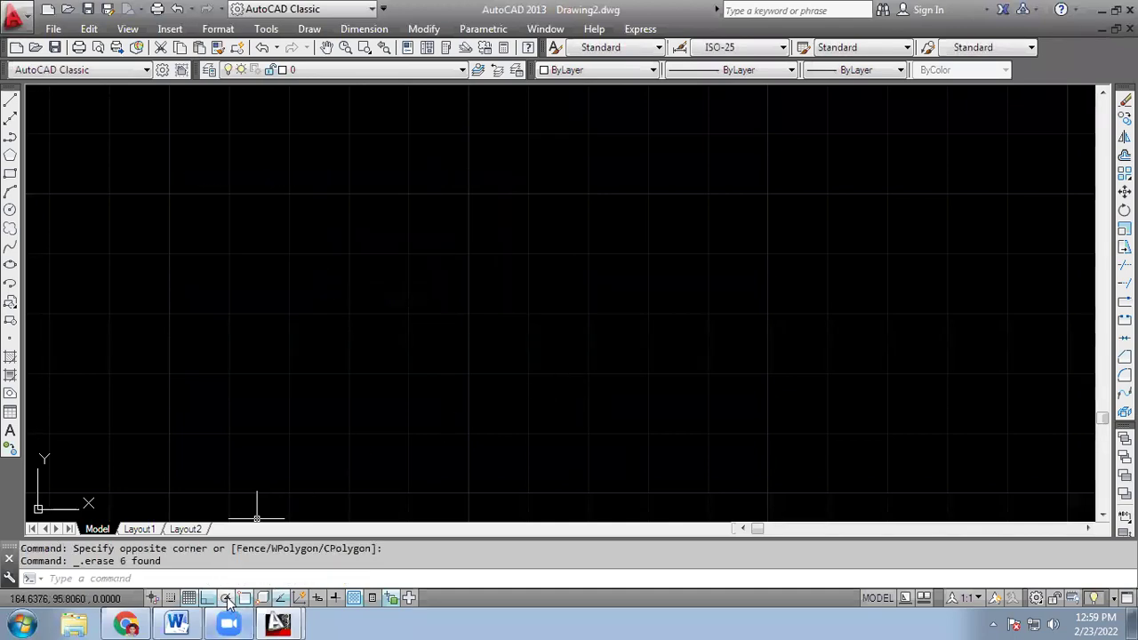
Turn on polar tracking with a 15° increment angle and start a new line
left_click(228, 601)
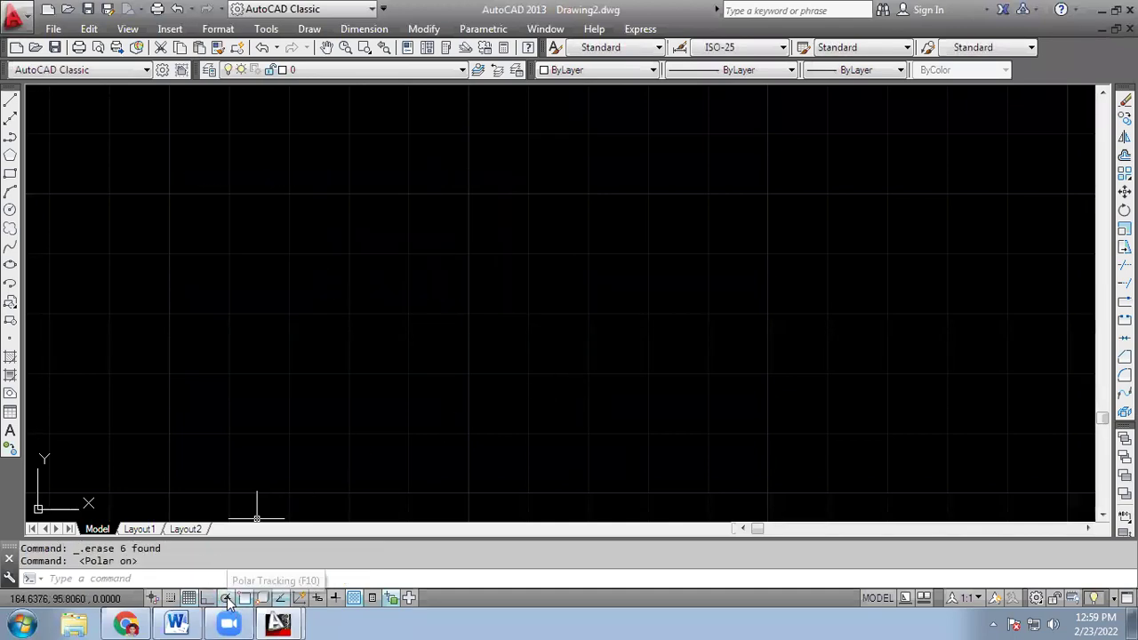
right_click(228, 601)
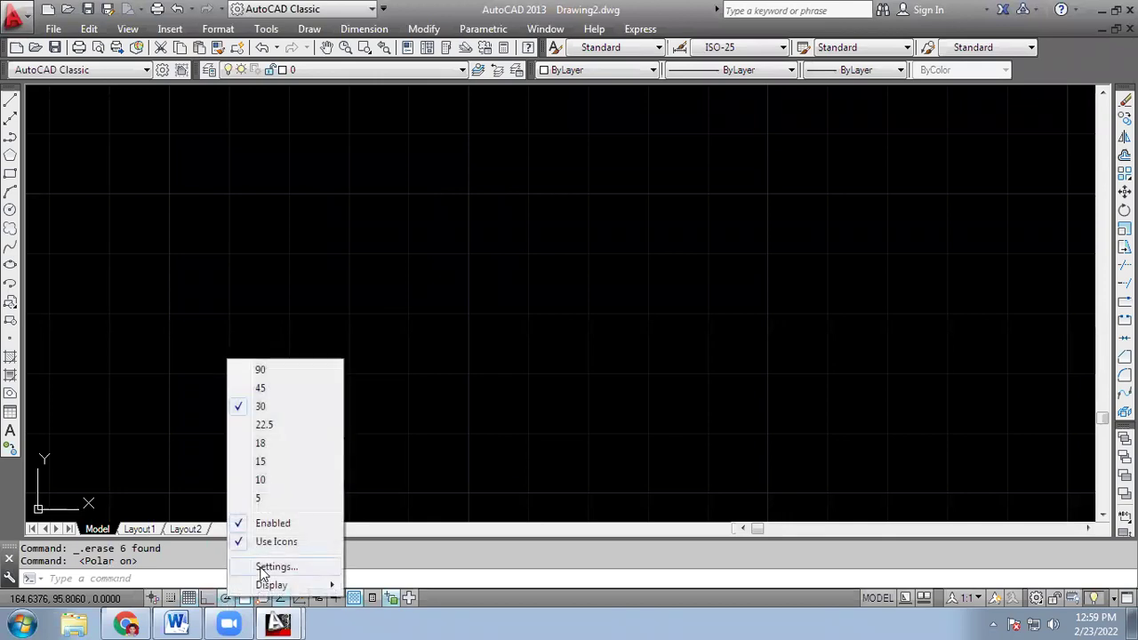
left_click(267, 564)
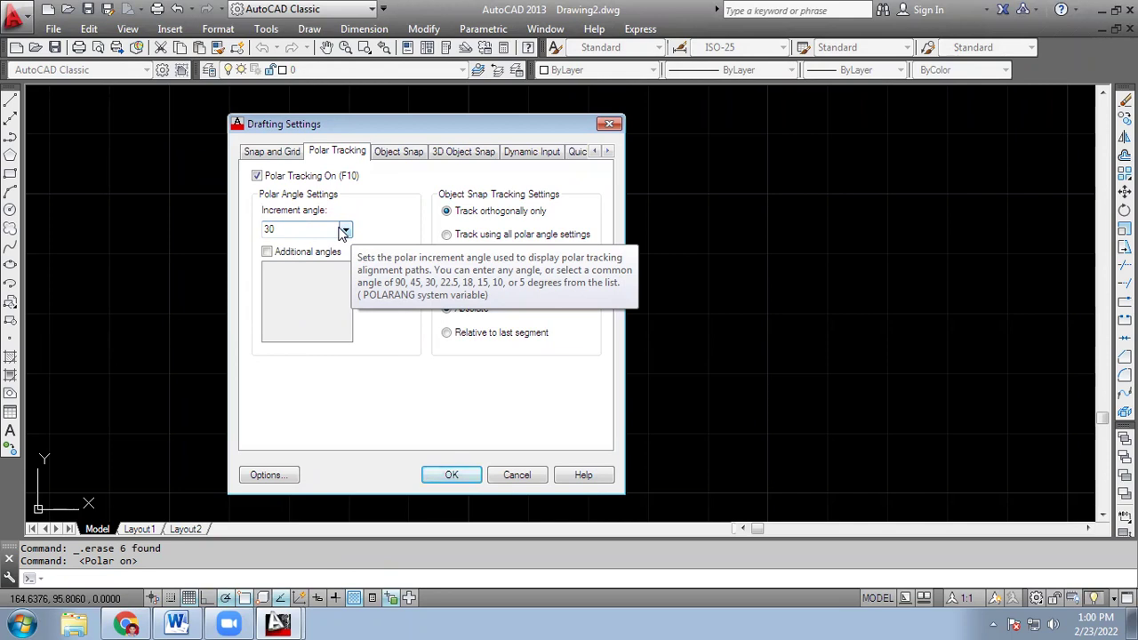
left_click(344, 232)
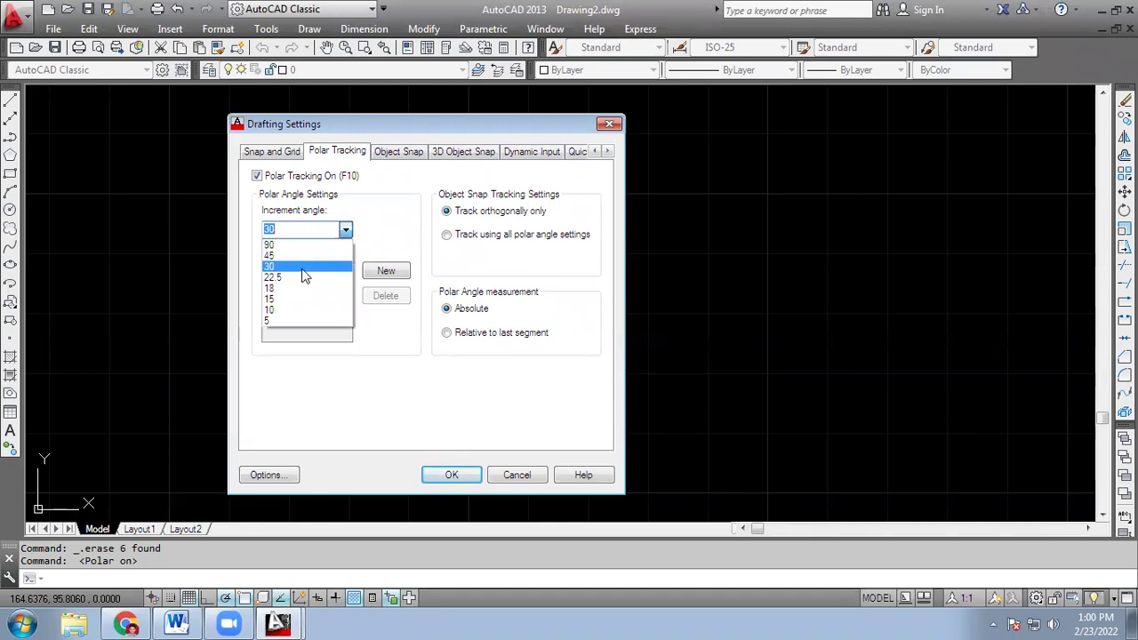
left_click(298, 305)
left_click(448, 475)
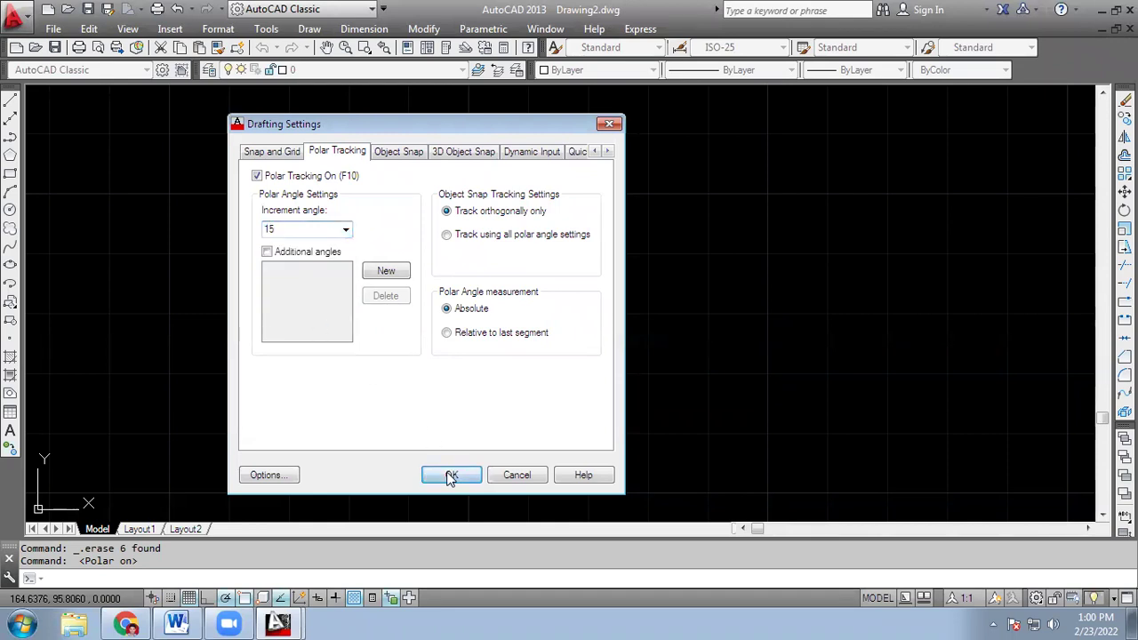
left_click(9, 99)
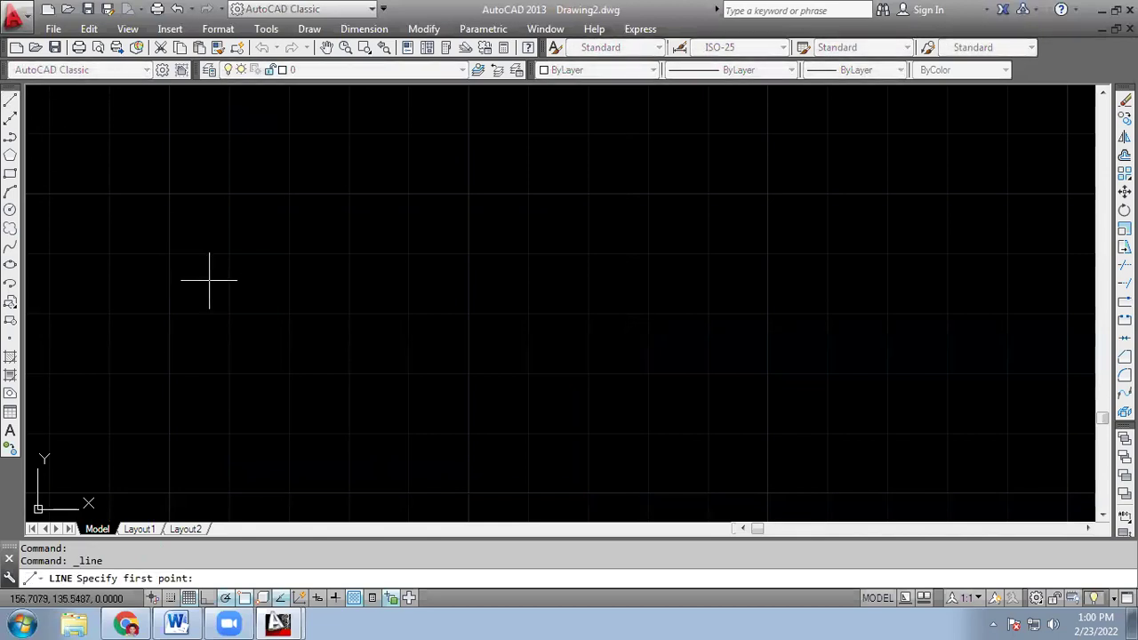
Place a first line point, switch polar tracking off, and cancel the unfinished line
left_click(286, 326)
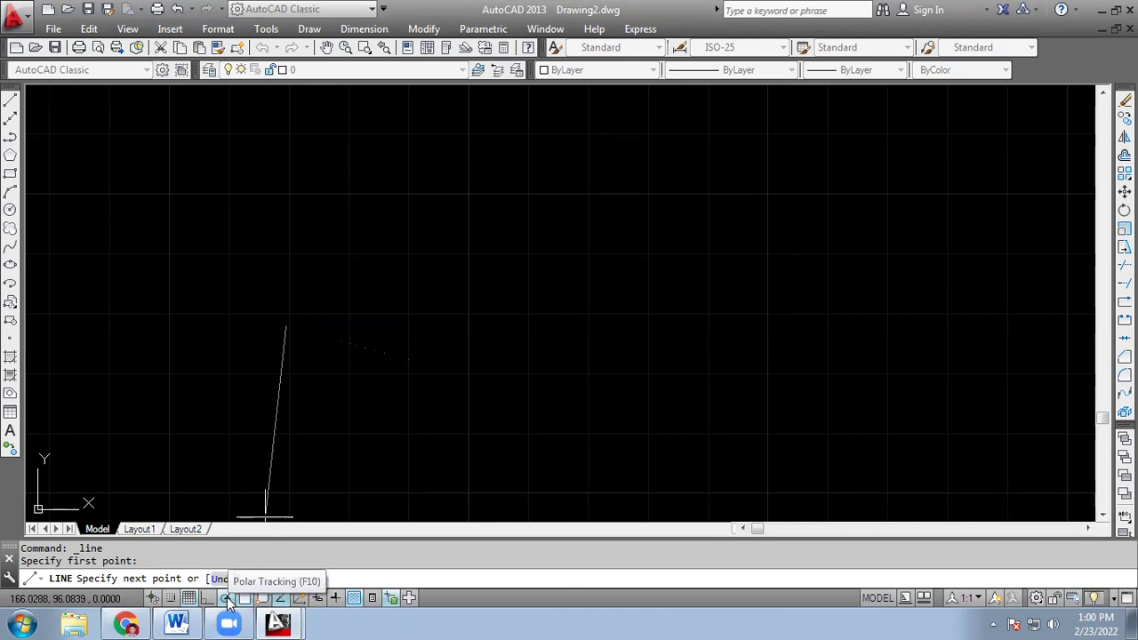
left_click(227, 601)
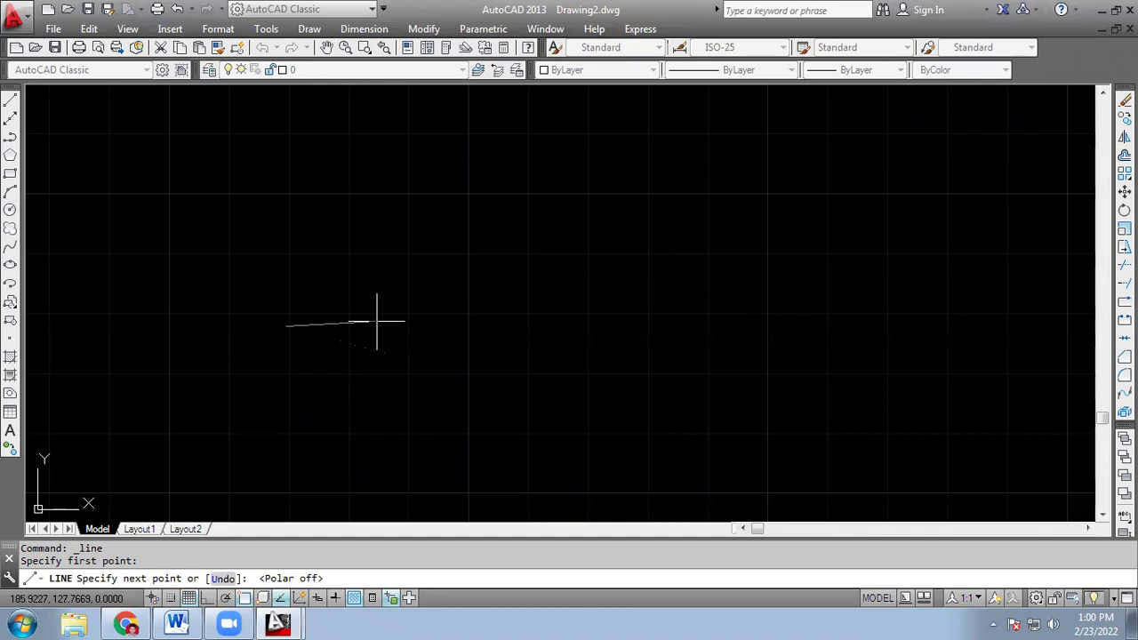
key("Escape")
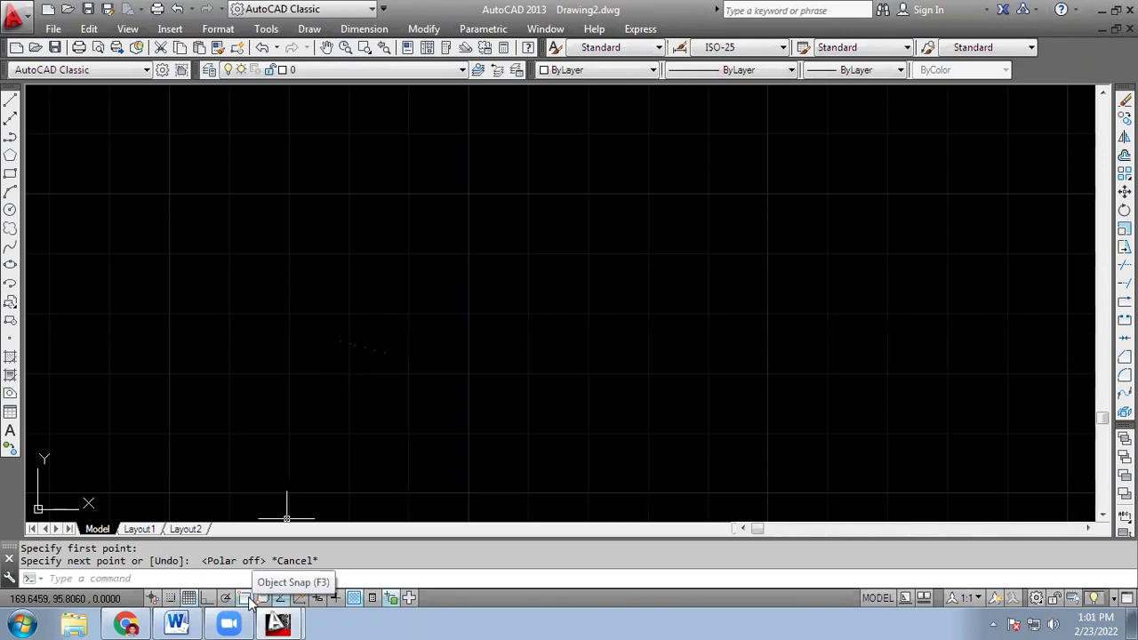
With ortho on, draw a three-segment stepped line: horizontal, down, then horizontal
left_click(10, 99)
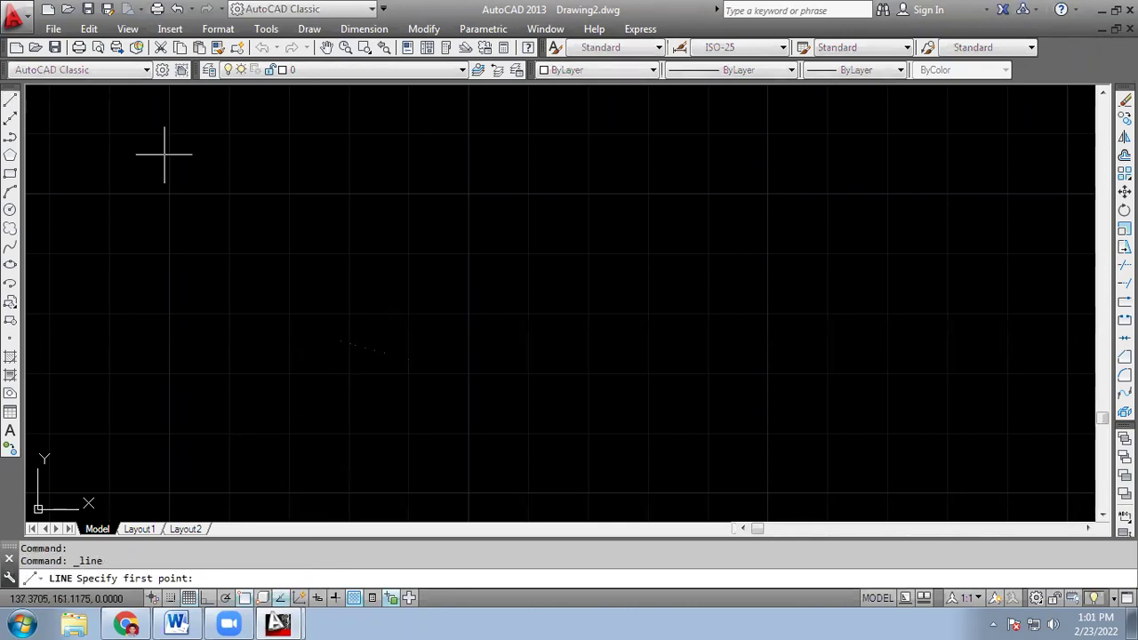
left_click(359, 244)
left_click(208, 599)
left_click(584, 244)
left_click(584, 413)
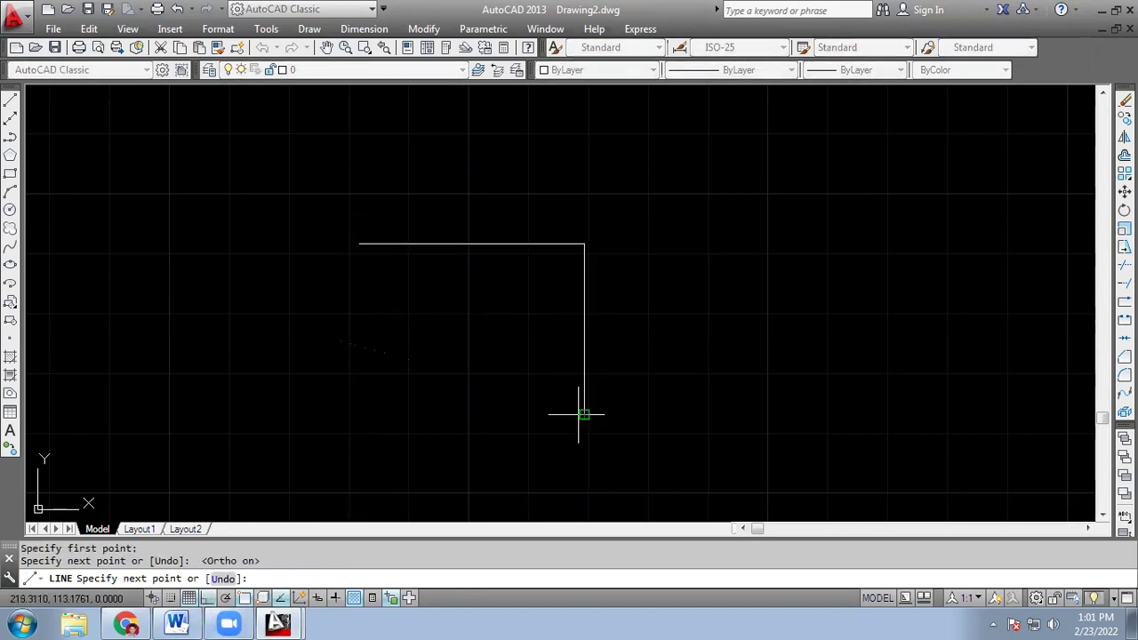
left_click(806, 413)
key("Escape")
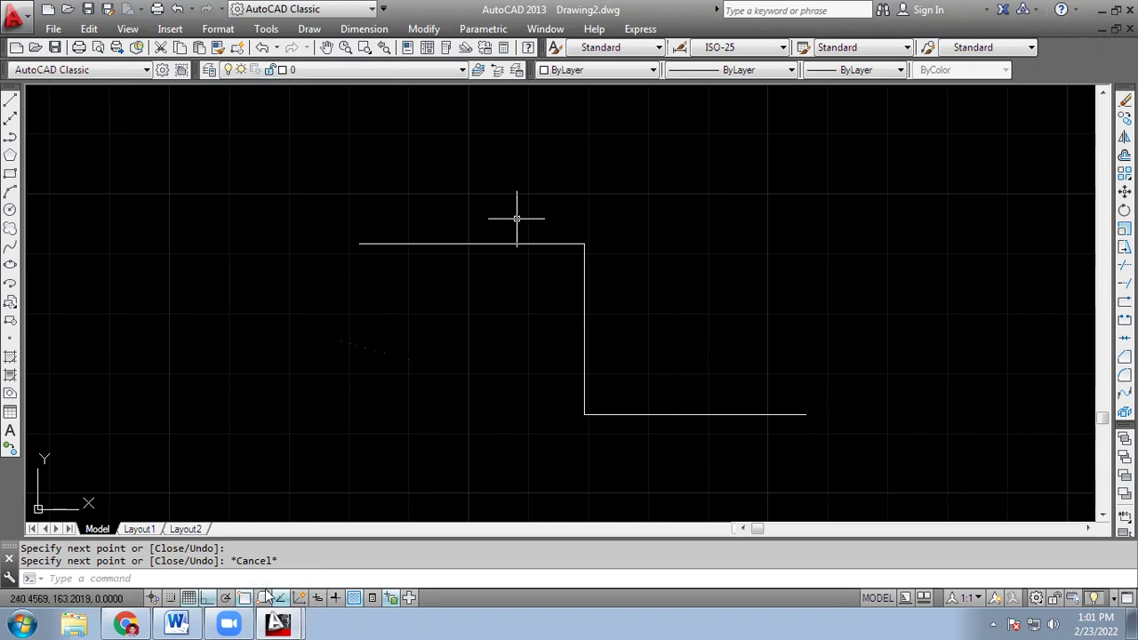
Window-select the stepped line and erase it with Delete
left_click(11, 100)
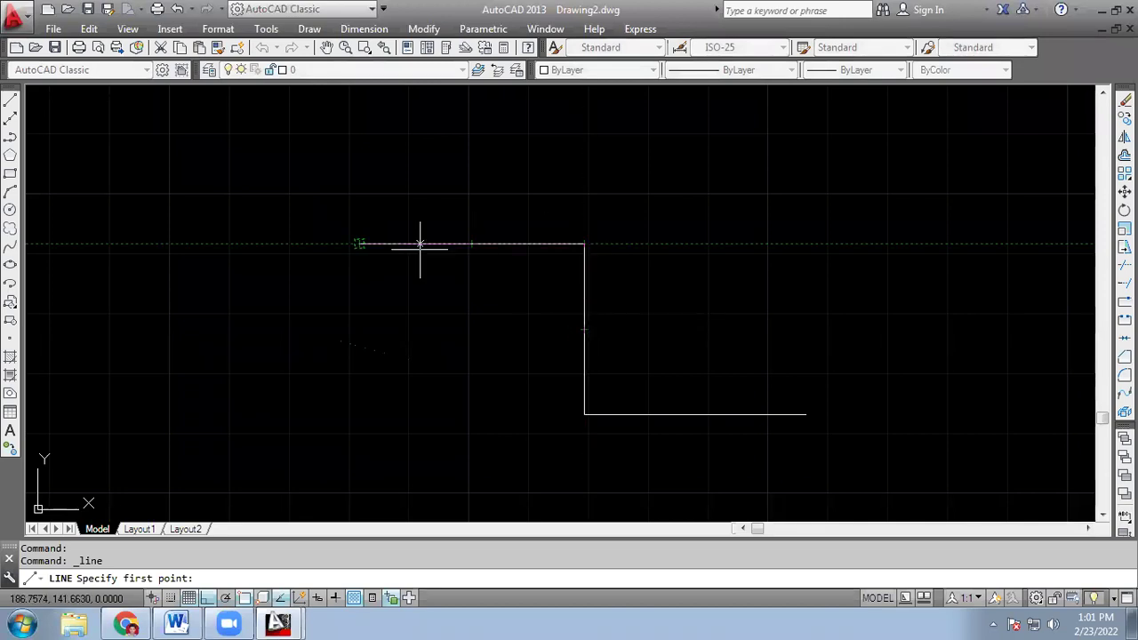
left_click(282, 179)
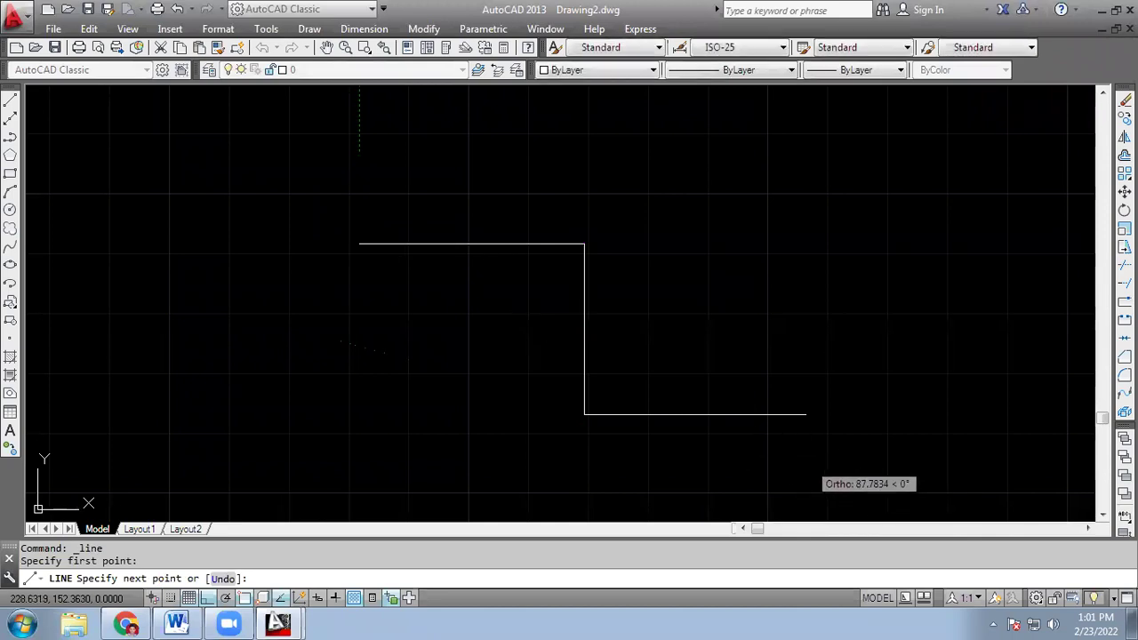
key("Escape")
left_click(329, 498)
left_click(842, 472)
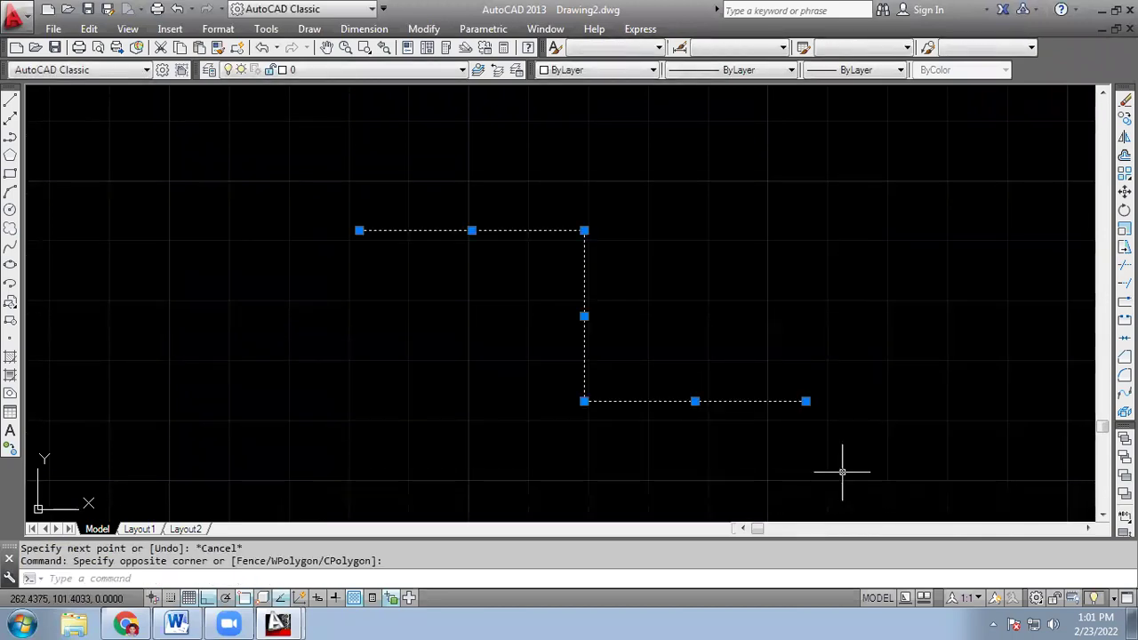
key("Delete")
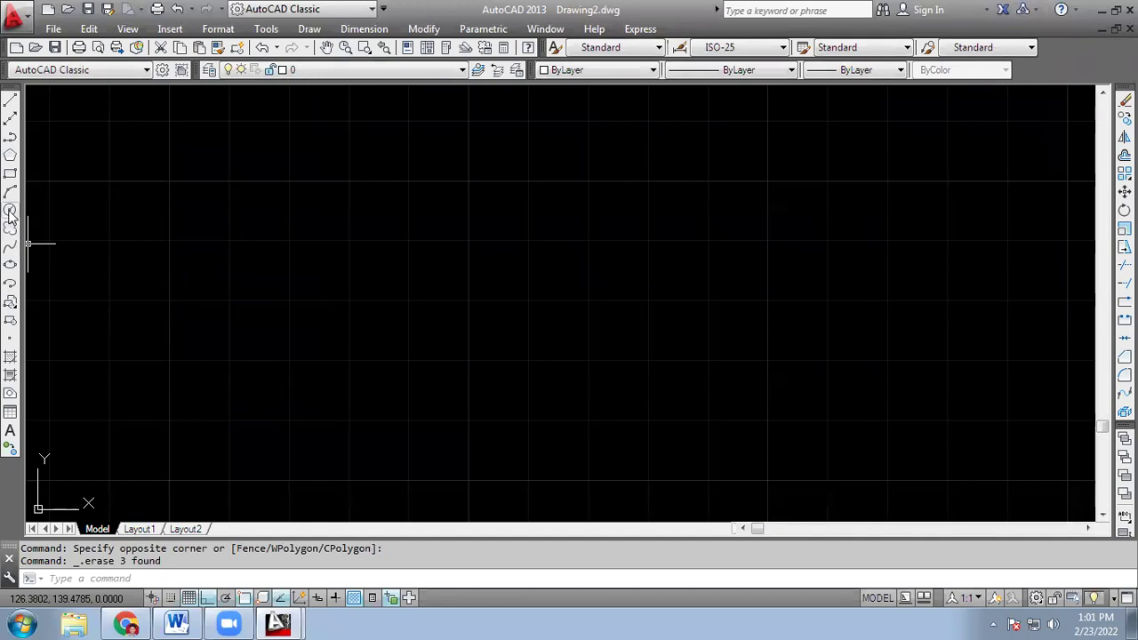
left_click(9, 209)
left_click(552, 252)
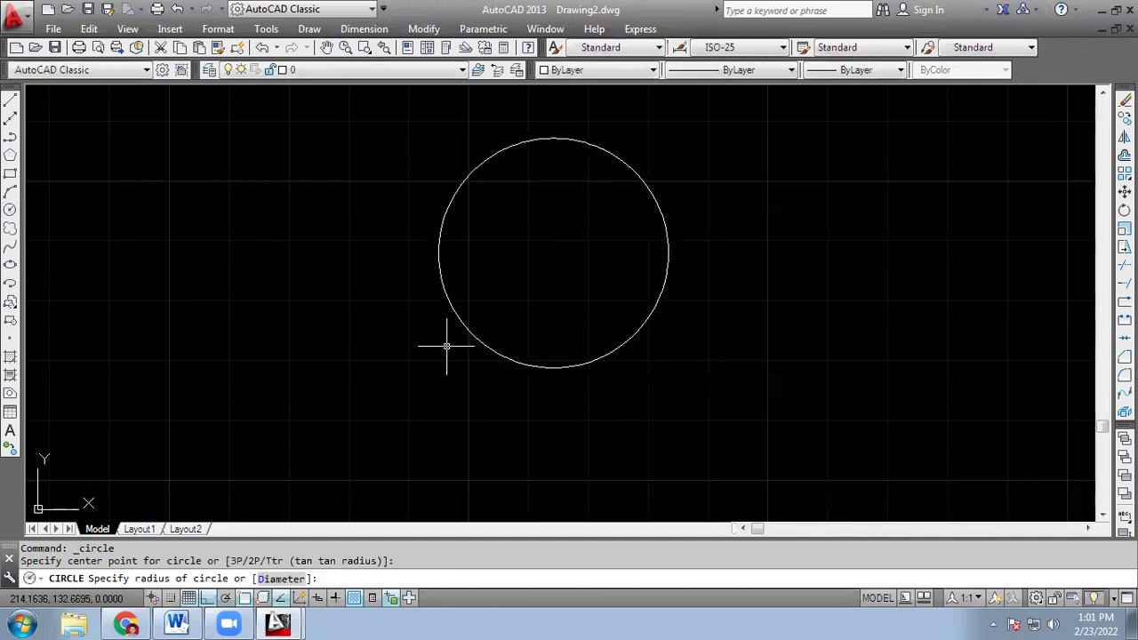
left_click(465, 326)
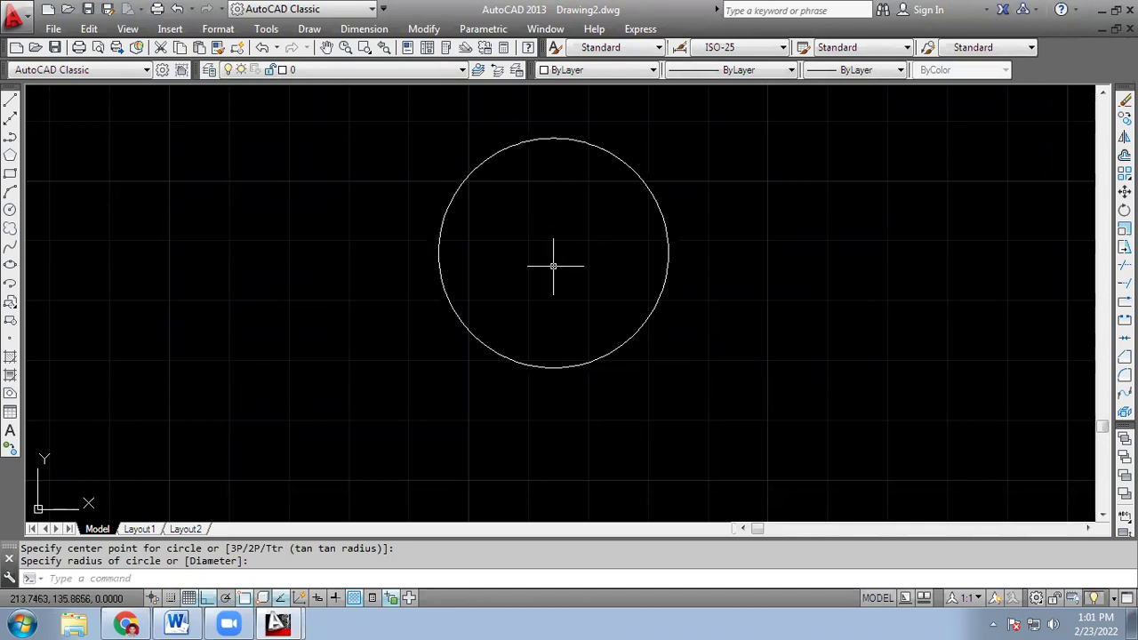
left_click(11, 211)
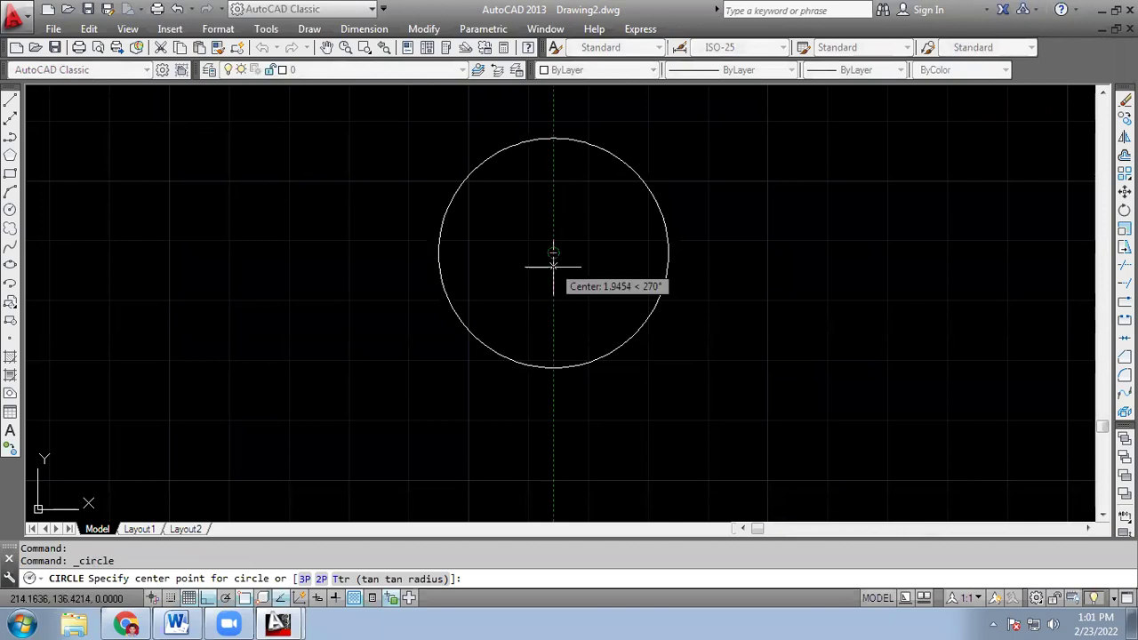
left_click(554, 253)
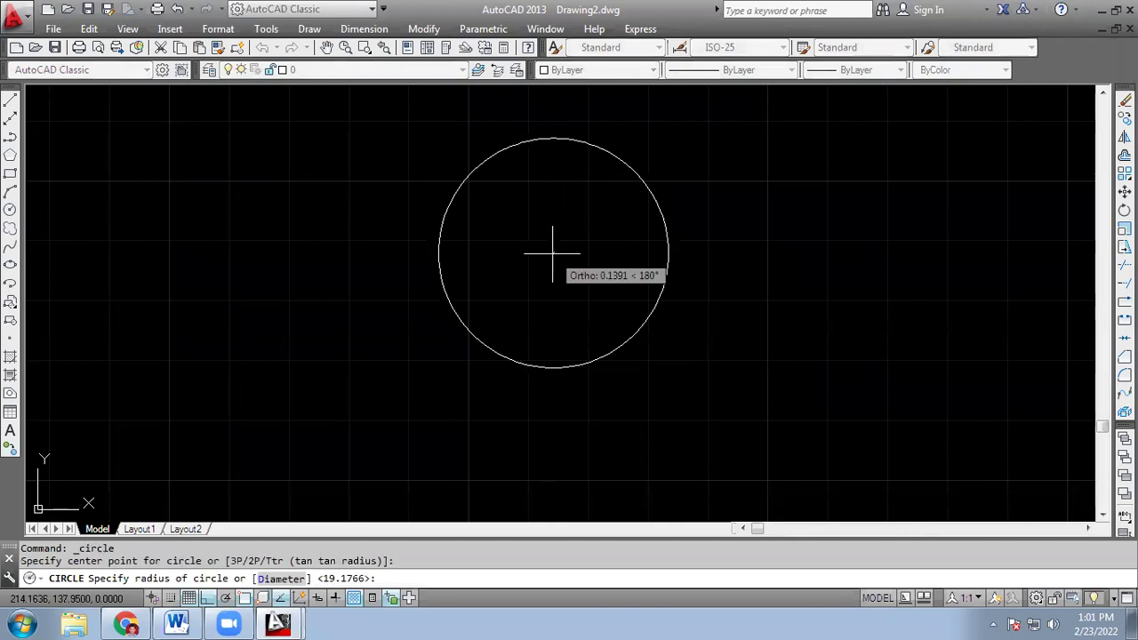
left_click(589, 325)
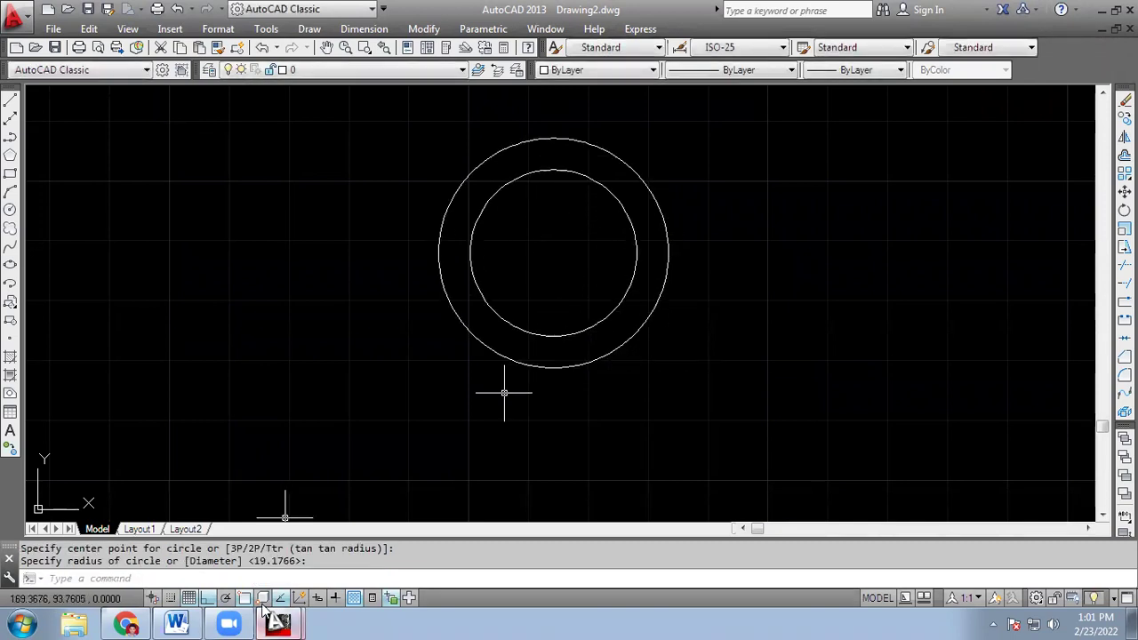
left_click(244, 599)
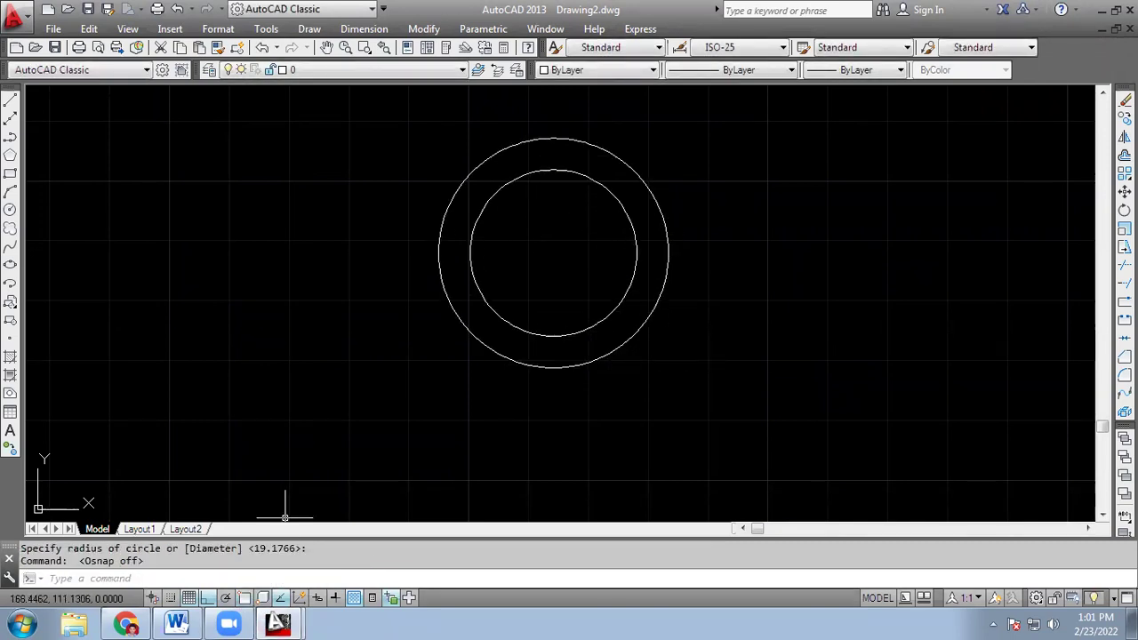
left_click(11, 210)
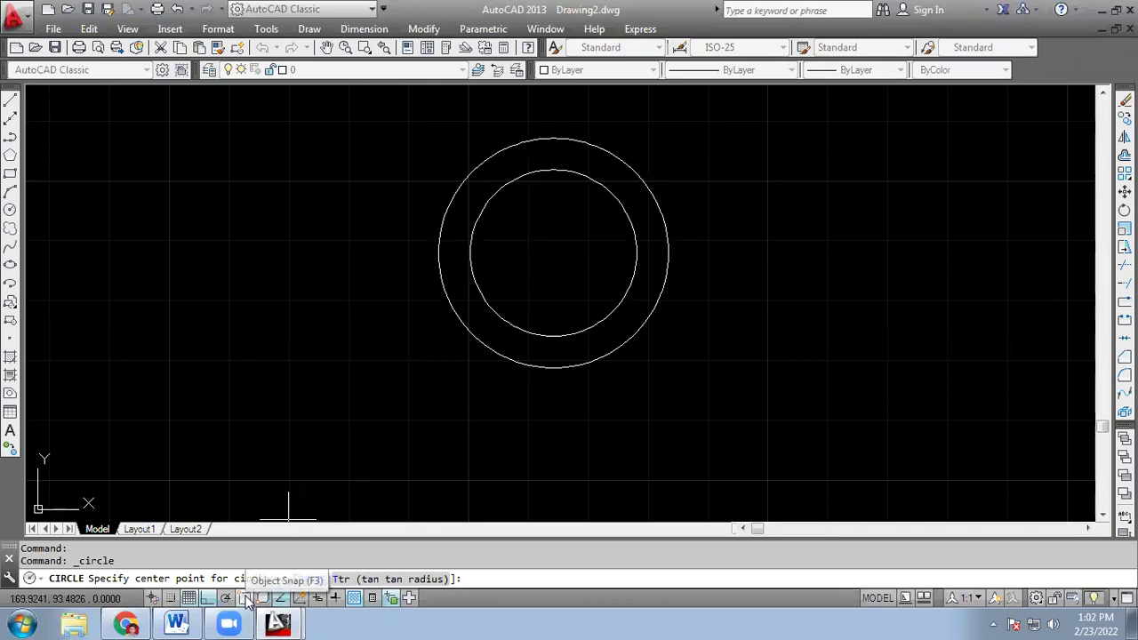
left_click(245, 598)
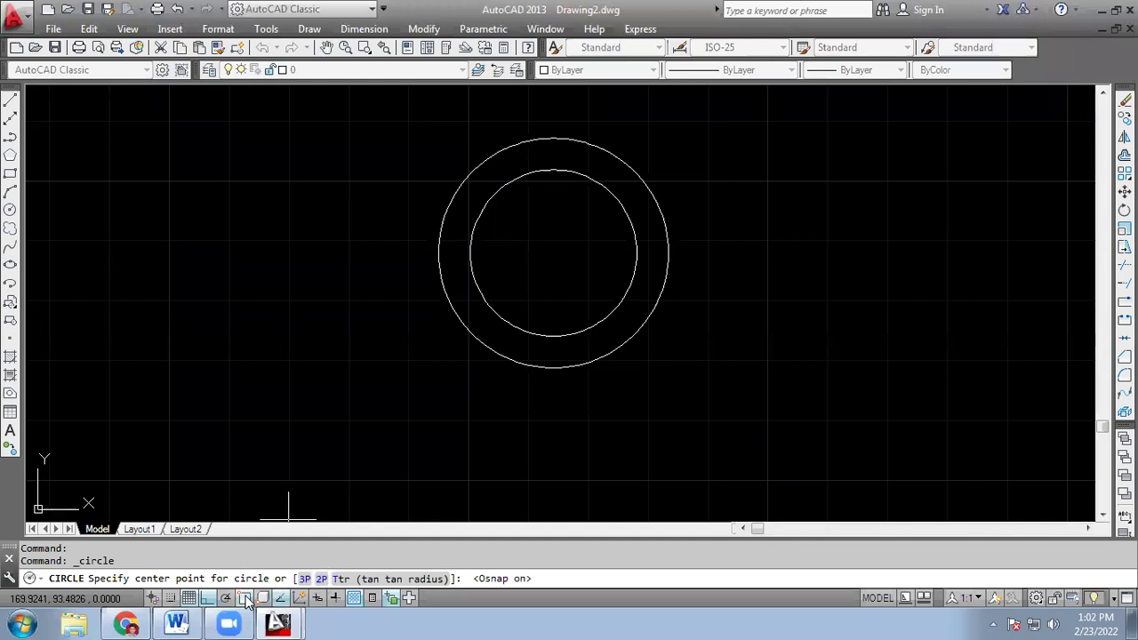
left_click(553, 253)
left_click(574, 300)
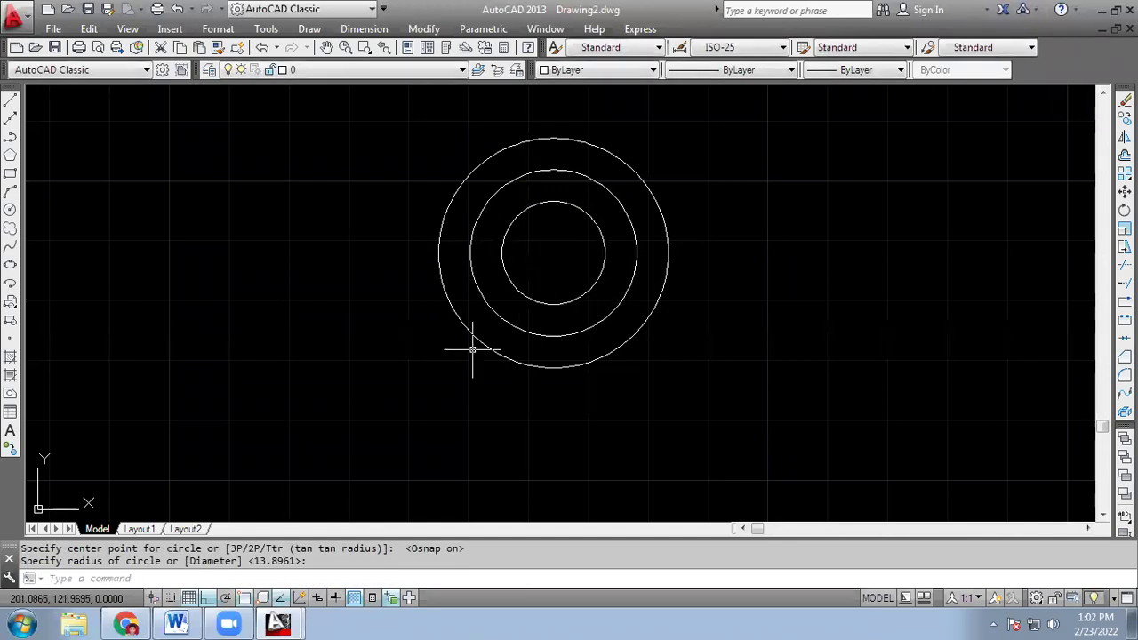
key("Escape")
left_click(405, 94)
left_click(724, 413)
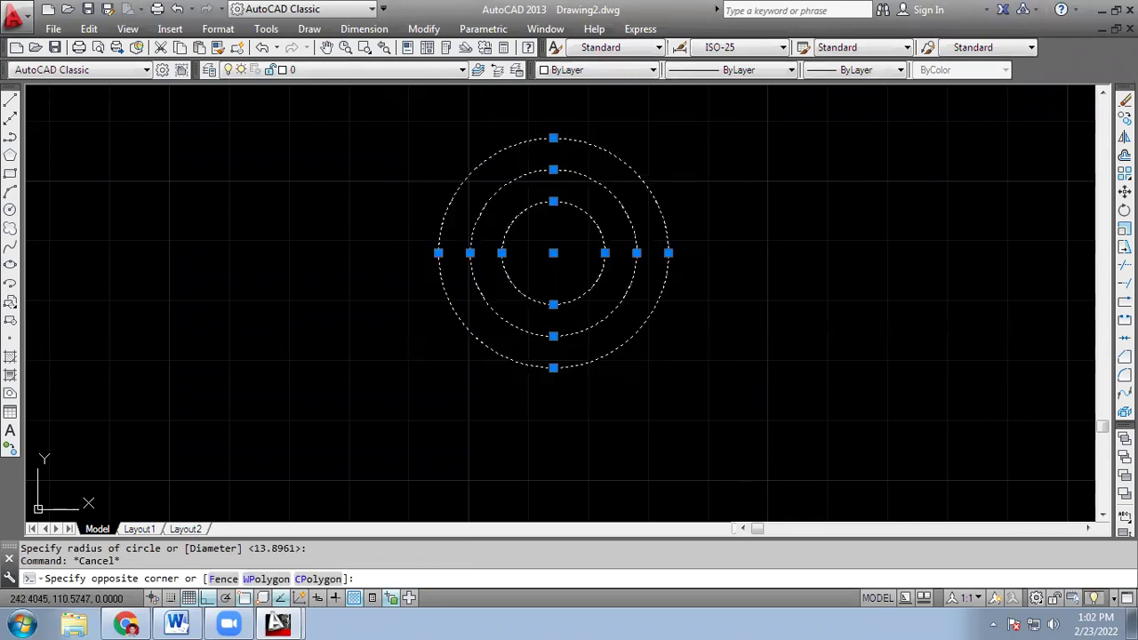
key("Delete")
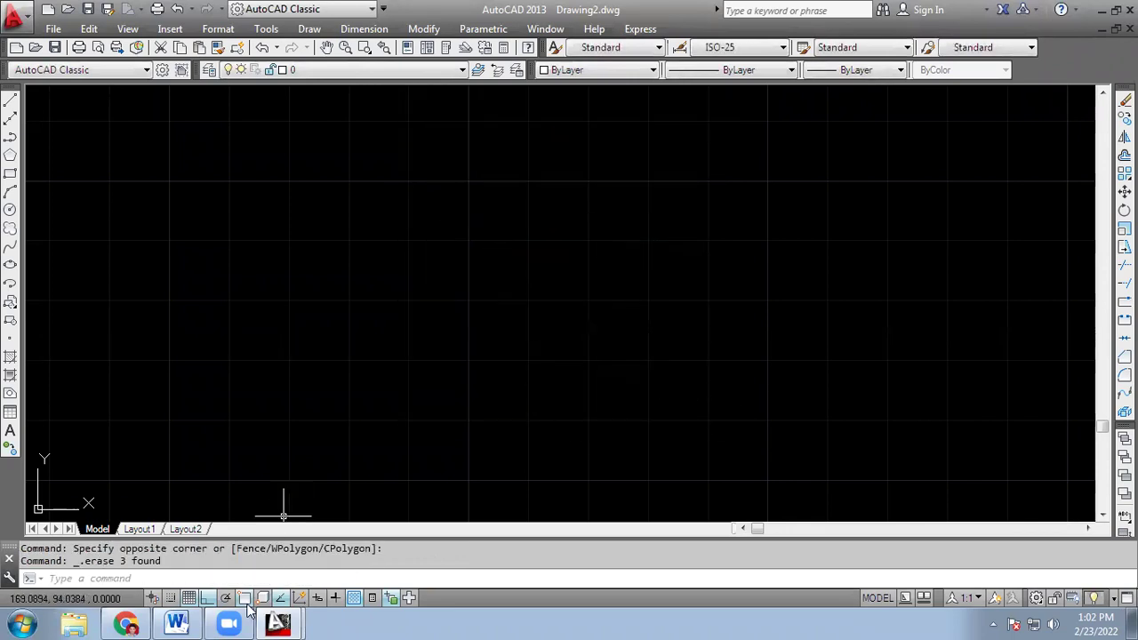
right_click(246, 602)
left_click(280, 574)
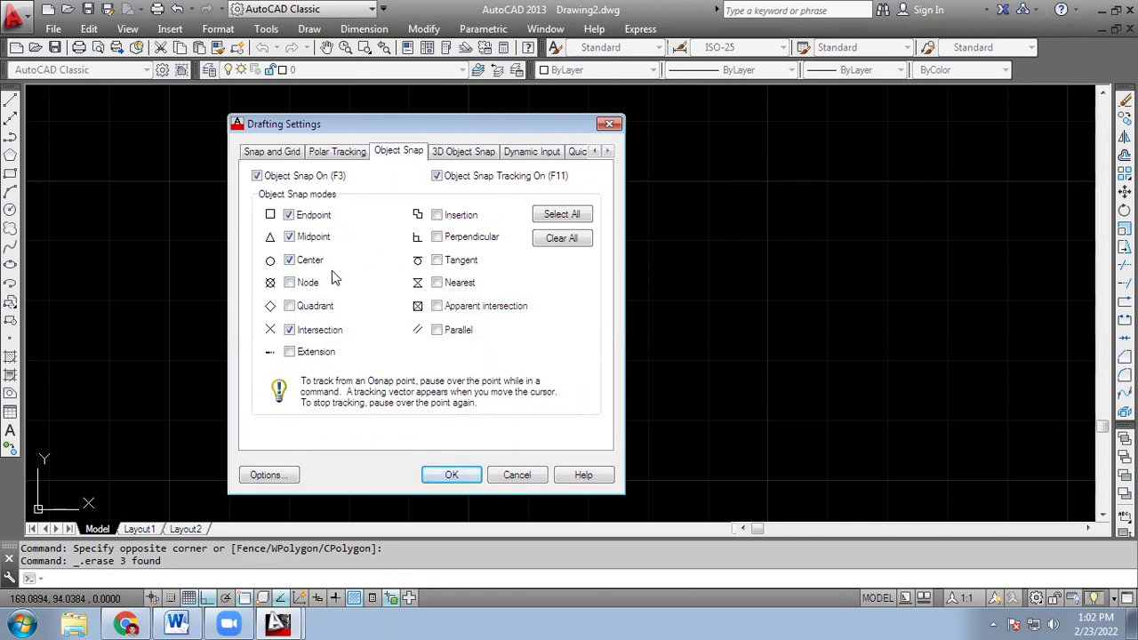
left_click(452, 476)
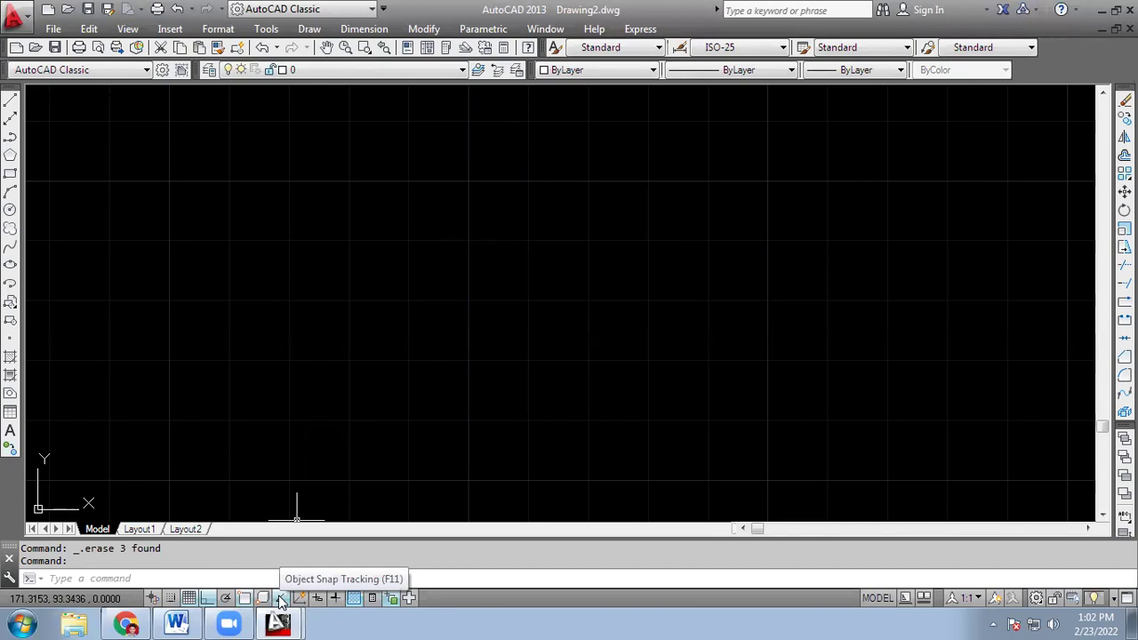
Draw a rectangle by two opposite corners in the upper middle, then zoom out and pan
left_click(11, 100)
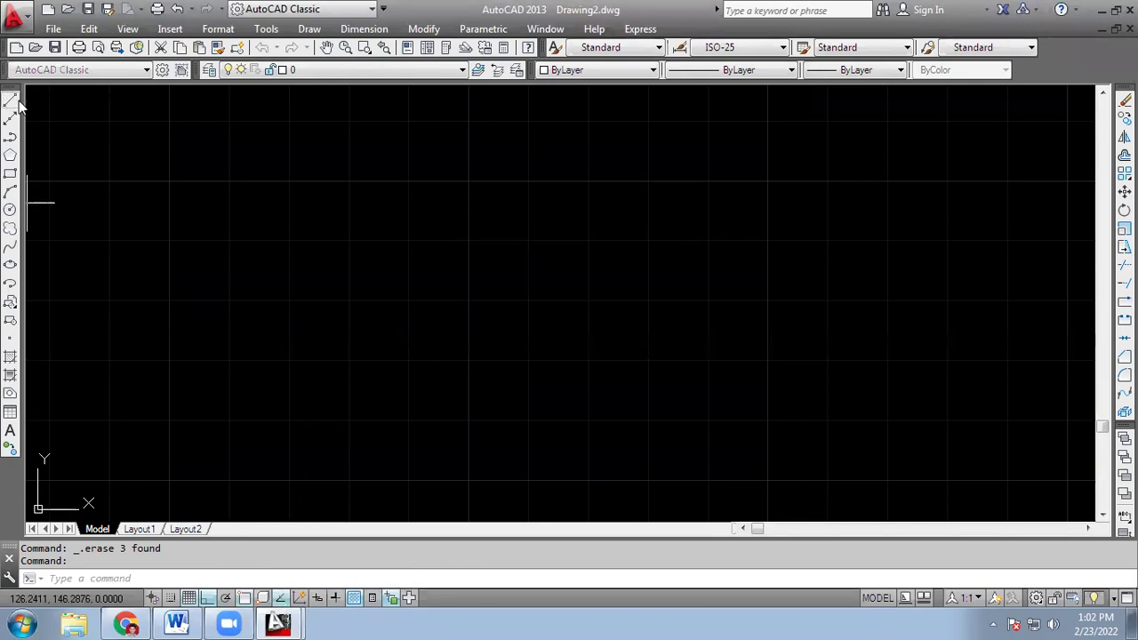
left_click(10, 174)
left_click(327, 160)
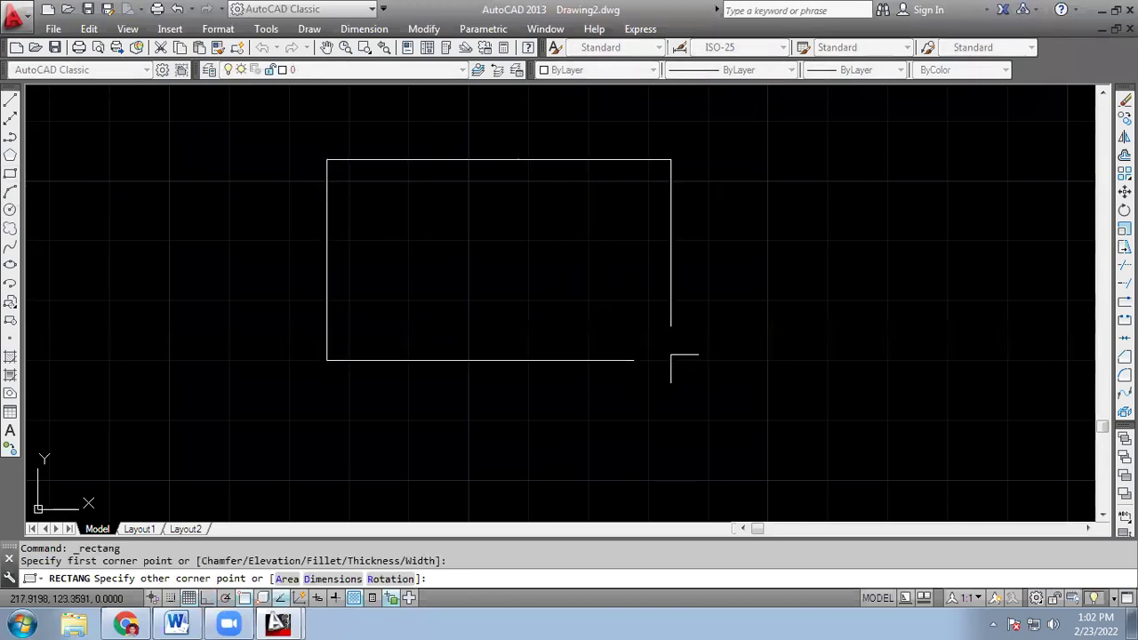
left_click(671, 353)
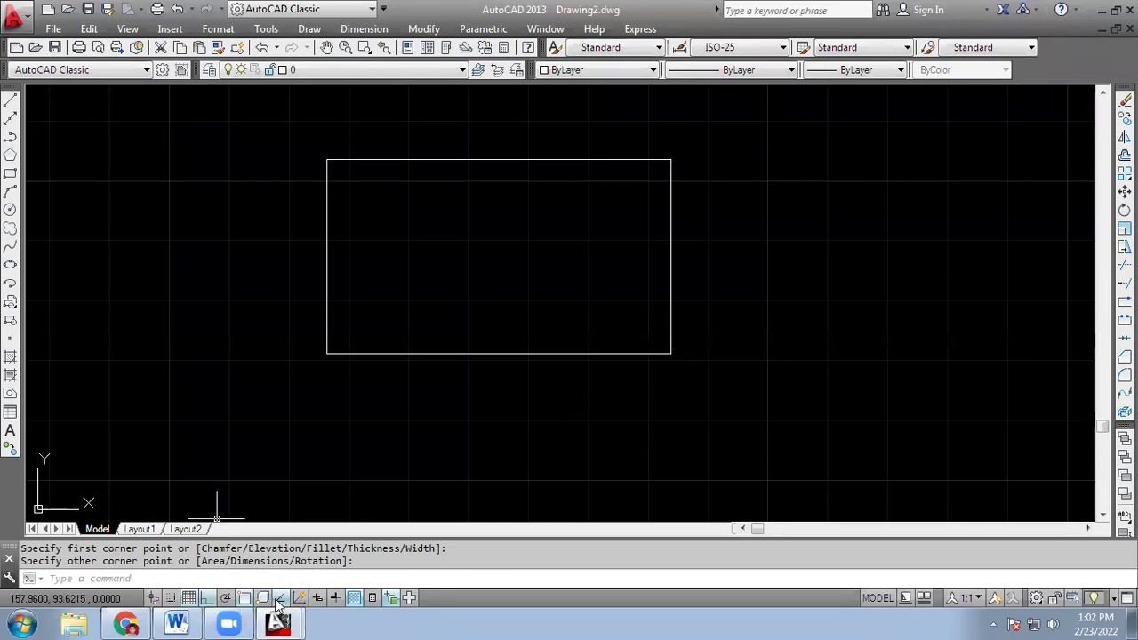
left_click(10, 100)
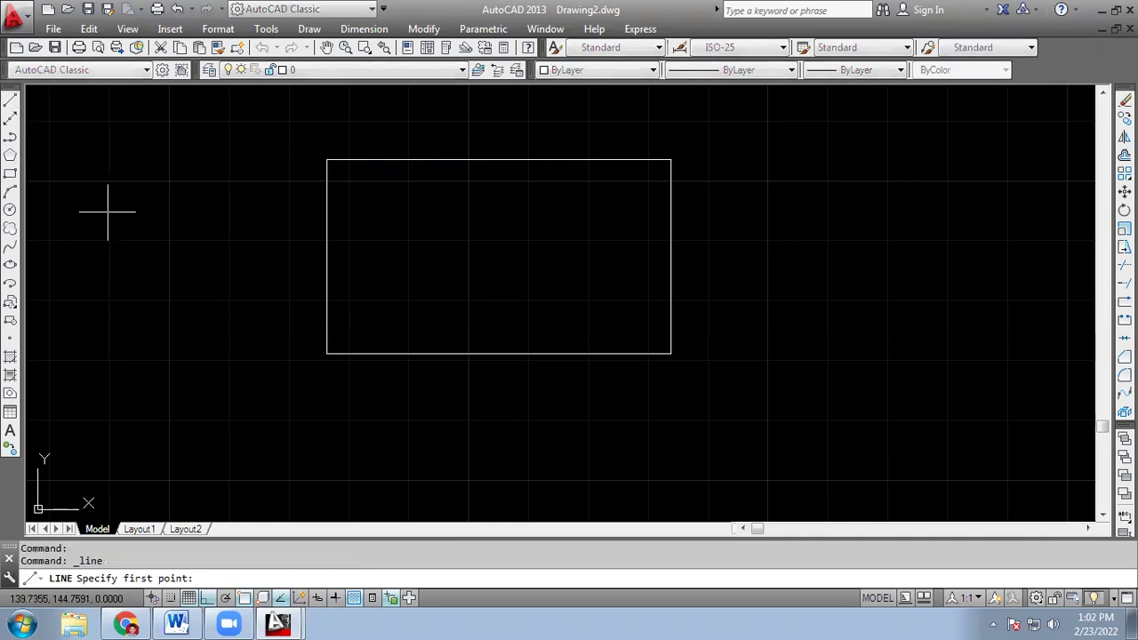
scroll(413, 396, "down", 2)
middle_click_drag(413, 399, 451, 251)
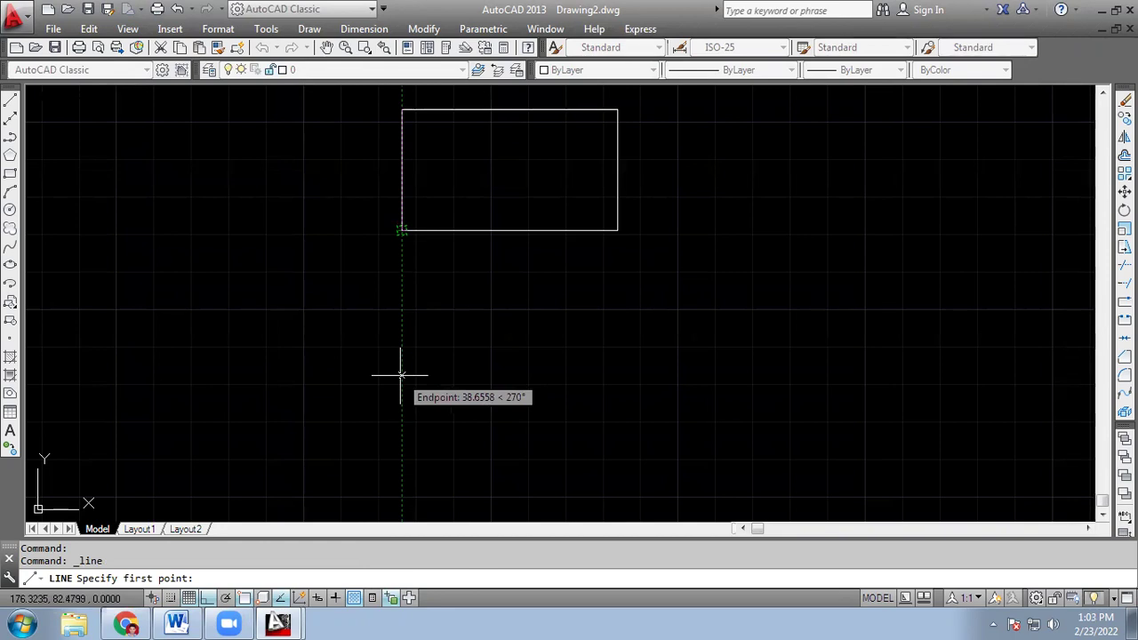
Draw a closed four-line box below the rectangle with LINE
left_click(401, 375)
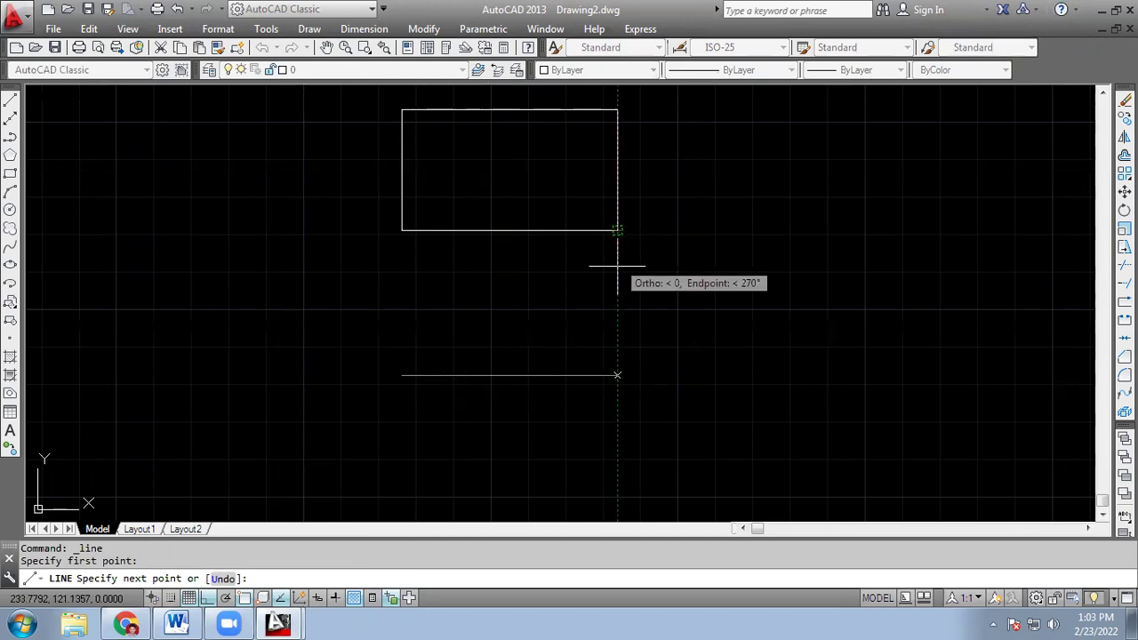
left_click(618, 375)
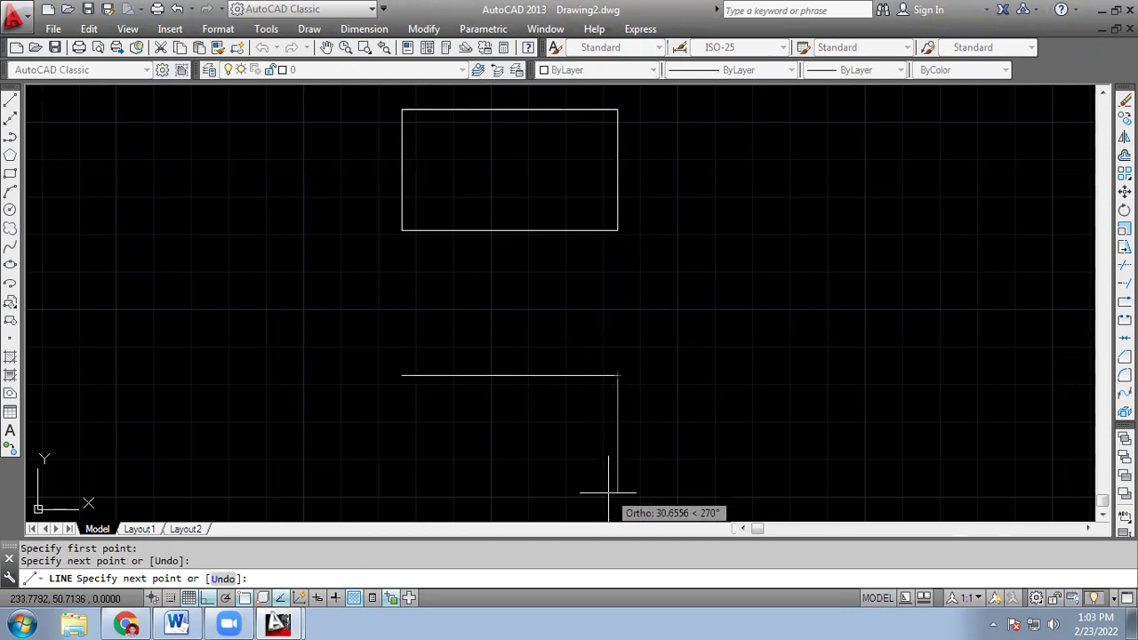
left_click(615, 497)
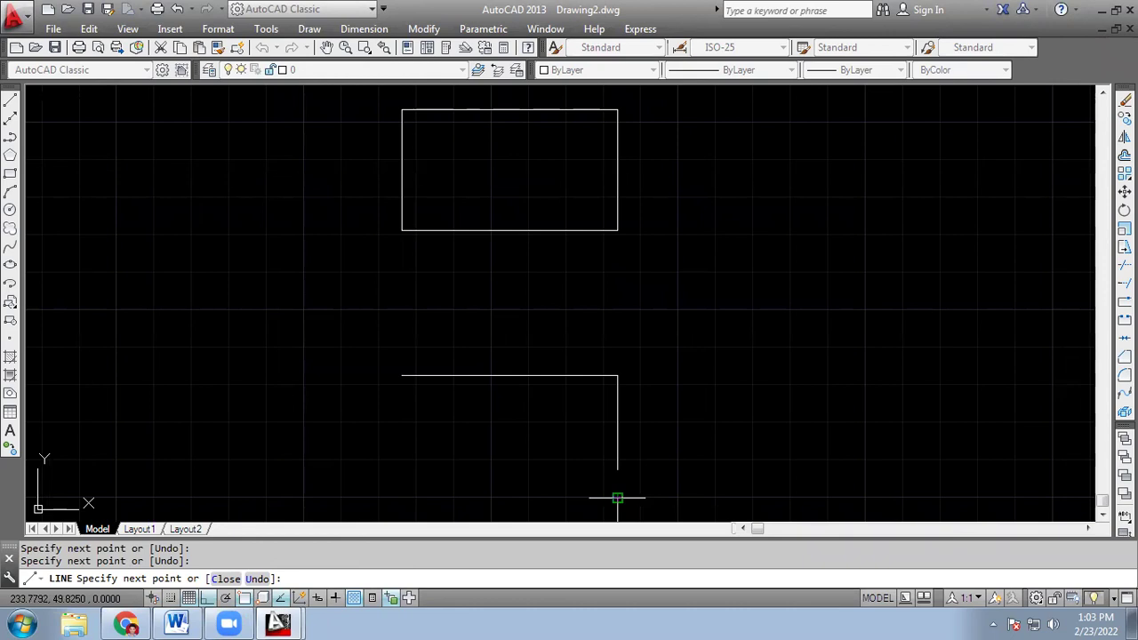
left_click(399, 497)
left_click(401, 375)
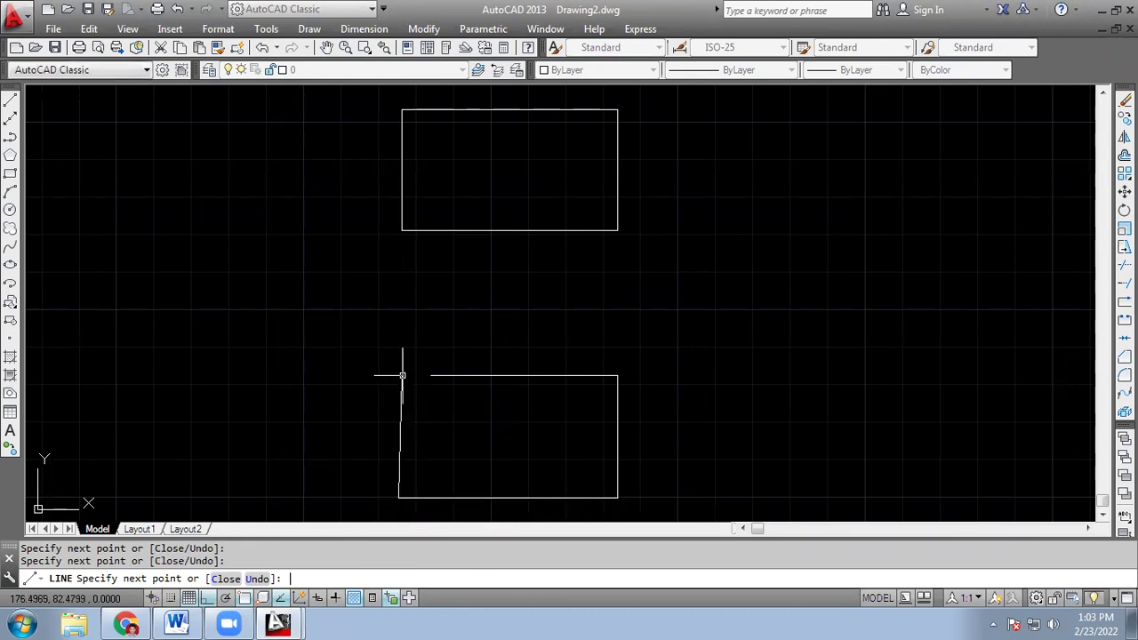
key("Escape")
Turn off the grid and erase both rectangles with a window selection
left_click(188, 598)
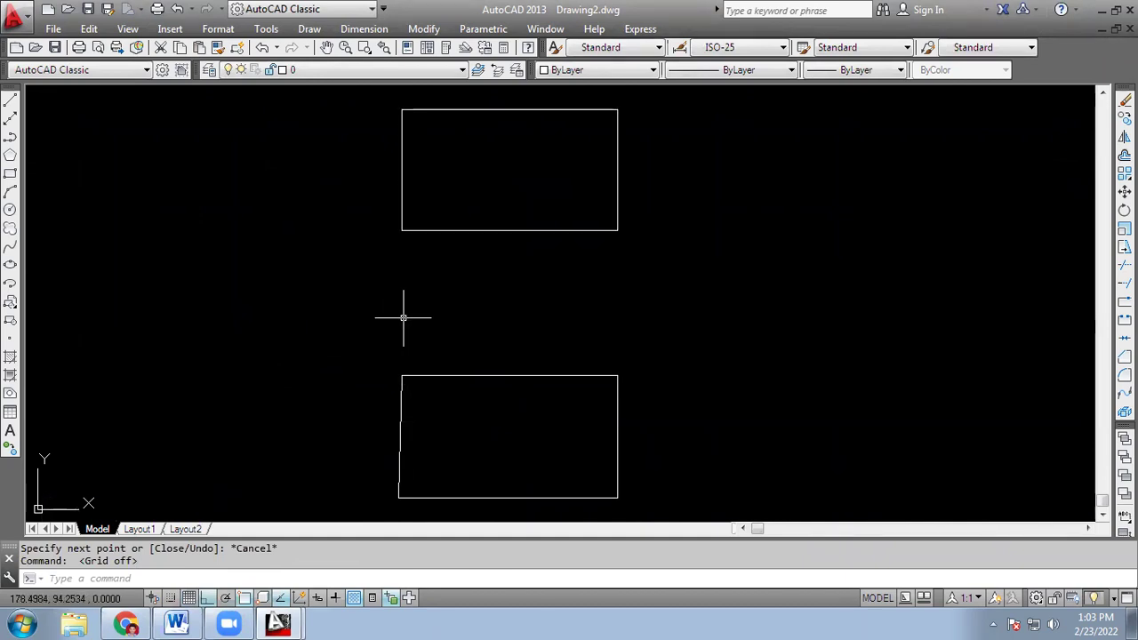
scroll(416, 342, "down", 2)
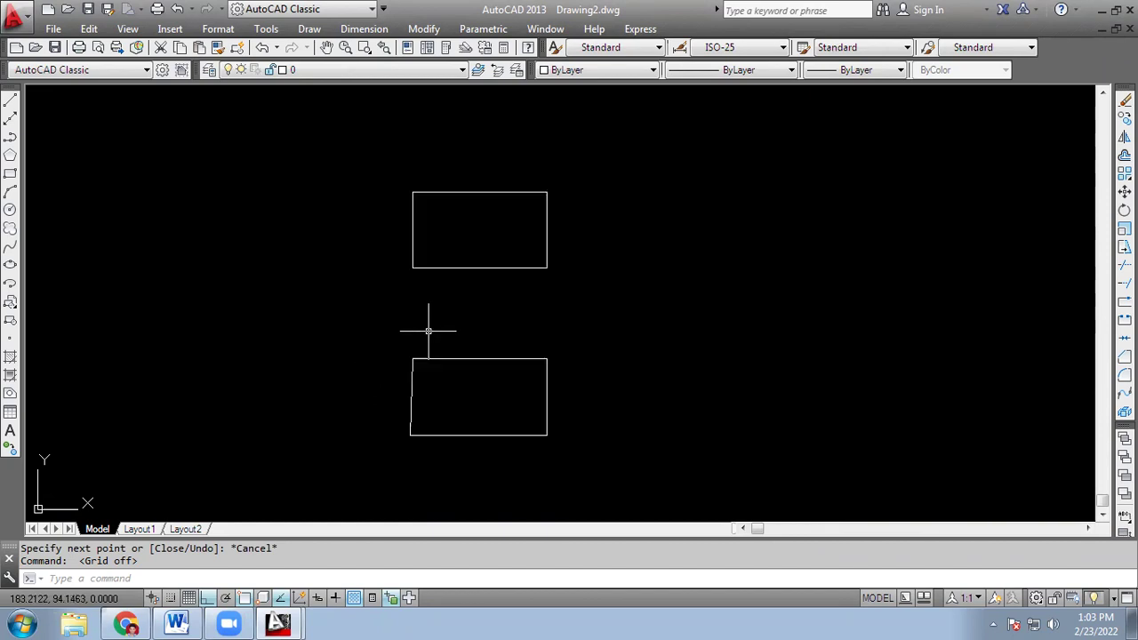
left_click(351, 146)
left_click(628, 456)
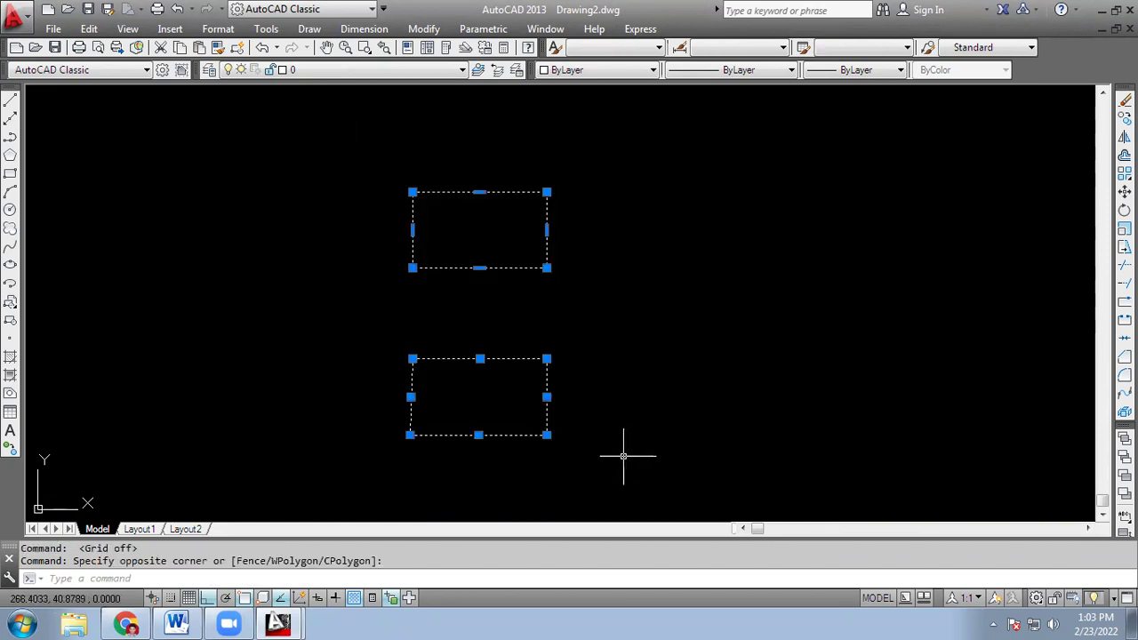
key("Delete")
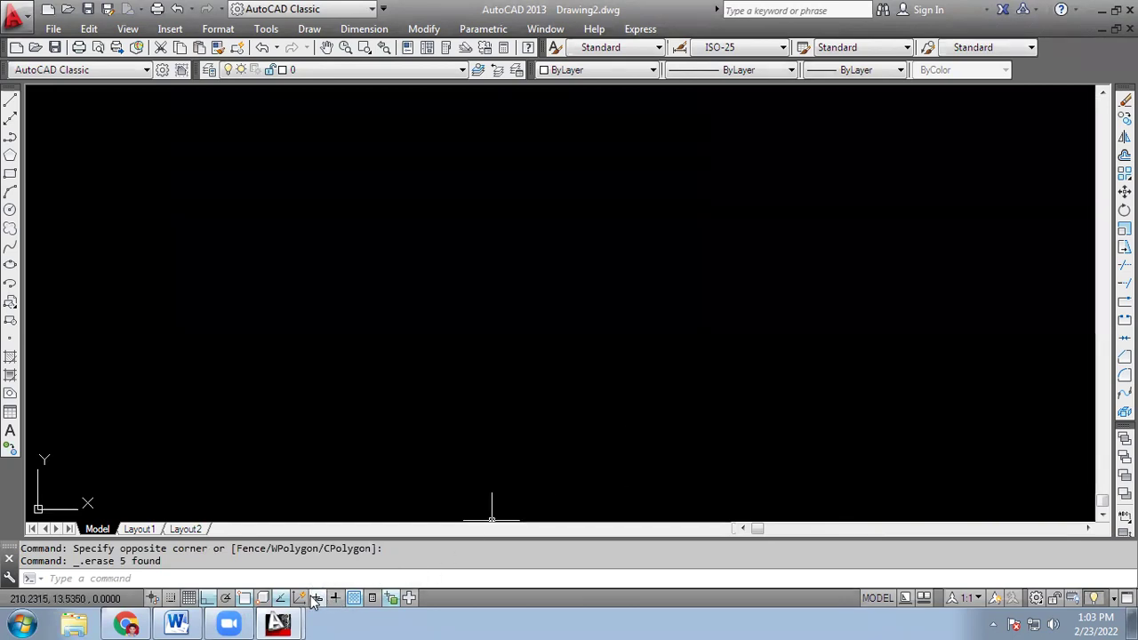
Start a trial line, switch ORTHO and dynamic input off, then cancel the line
left_click(9, 99)
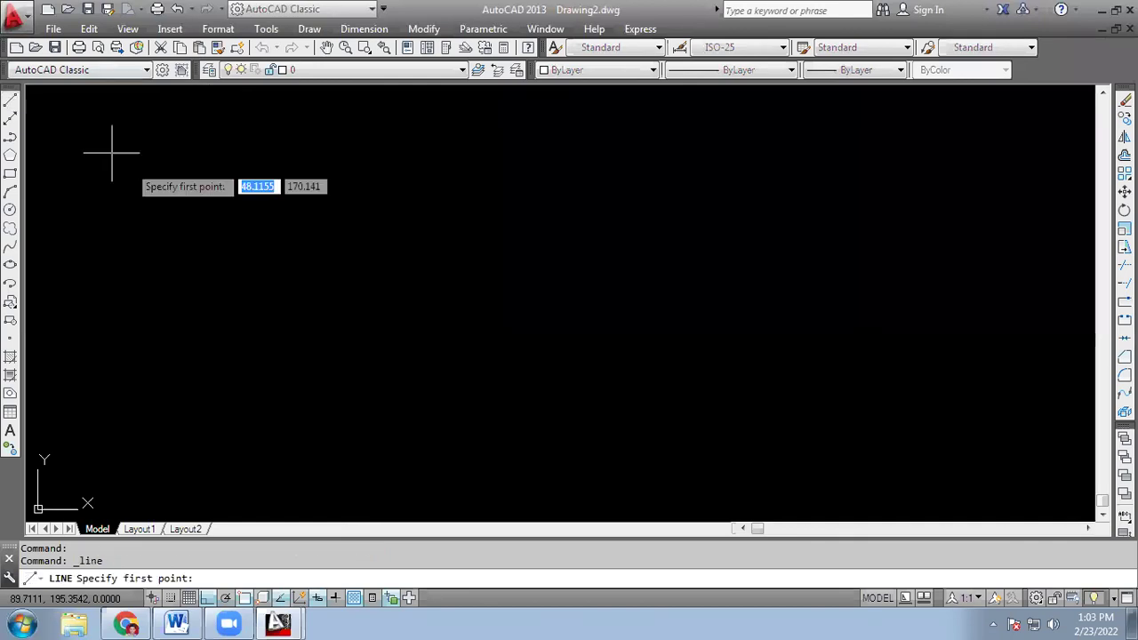
left_click(306, 364)
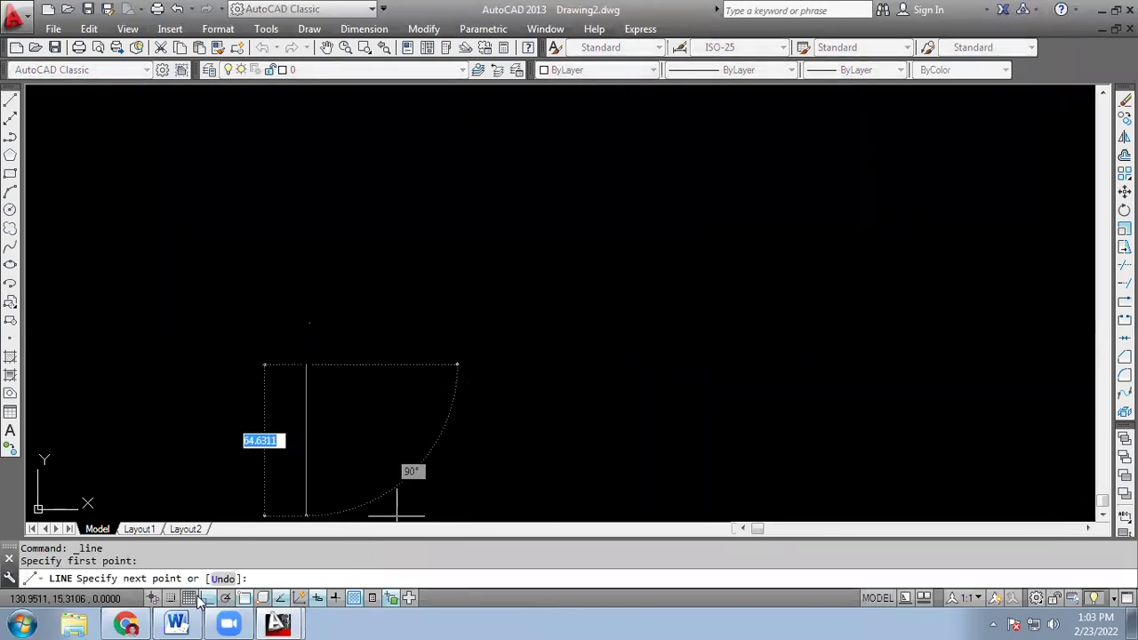
left_click(207, 602)
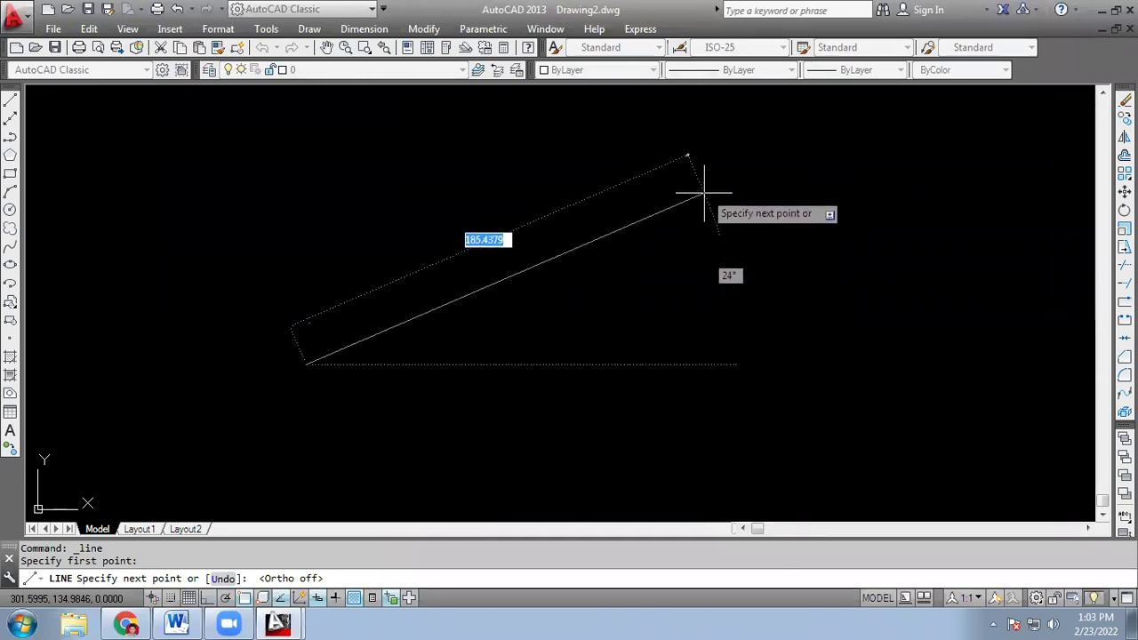
left_click(318, 597)
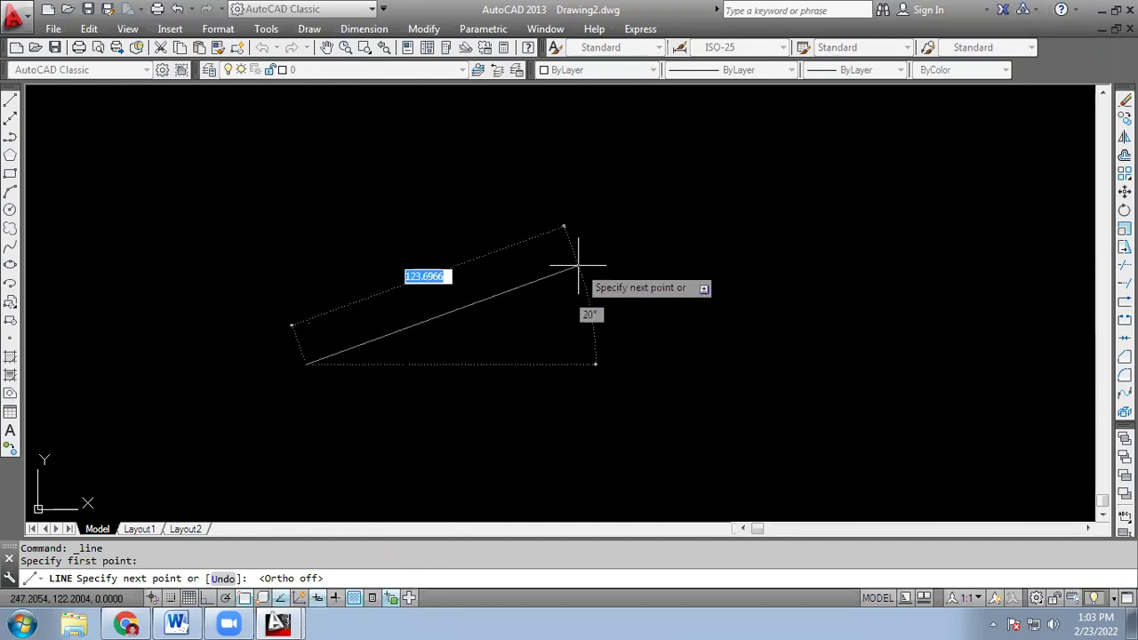
key("Escape")
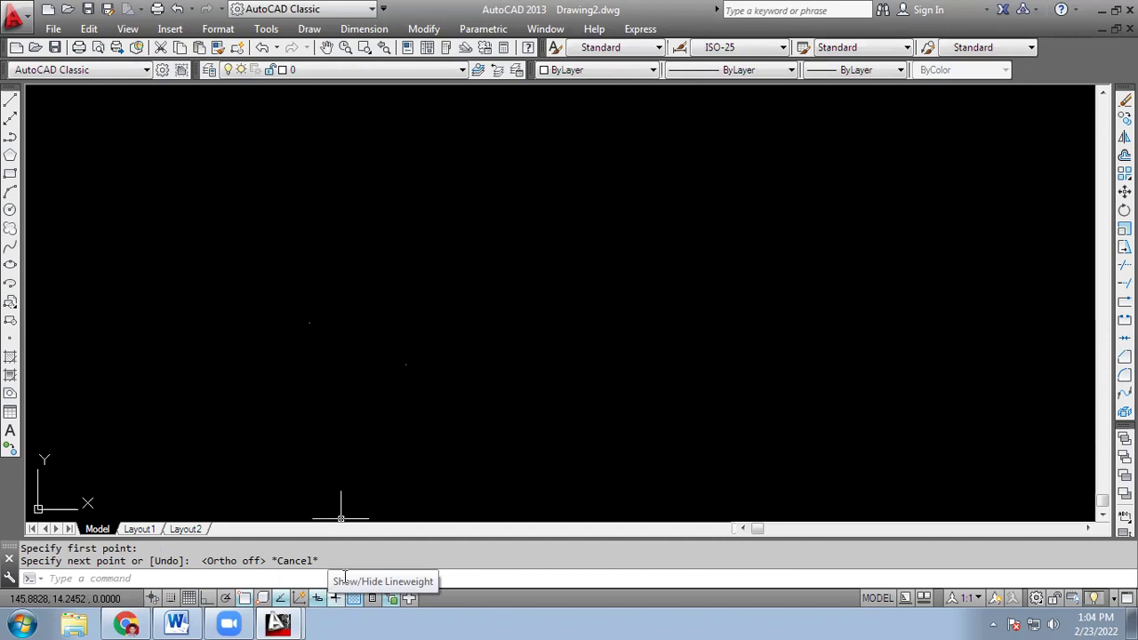
Set lineweight to 1.00 mm and draw a stepped line with a slanted bottom edge
left_click(851, 71)
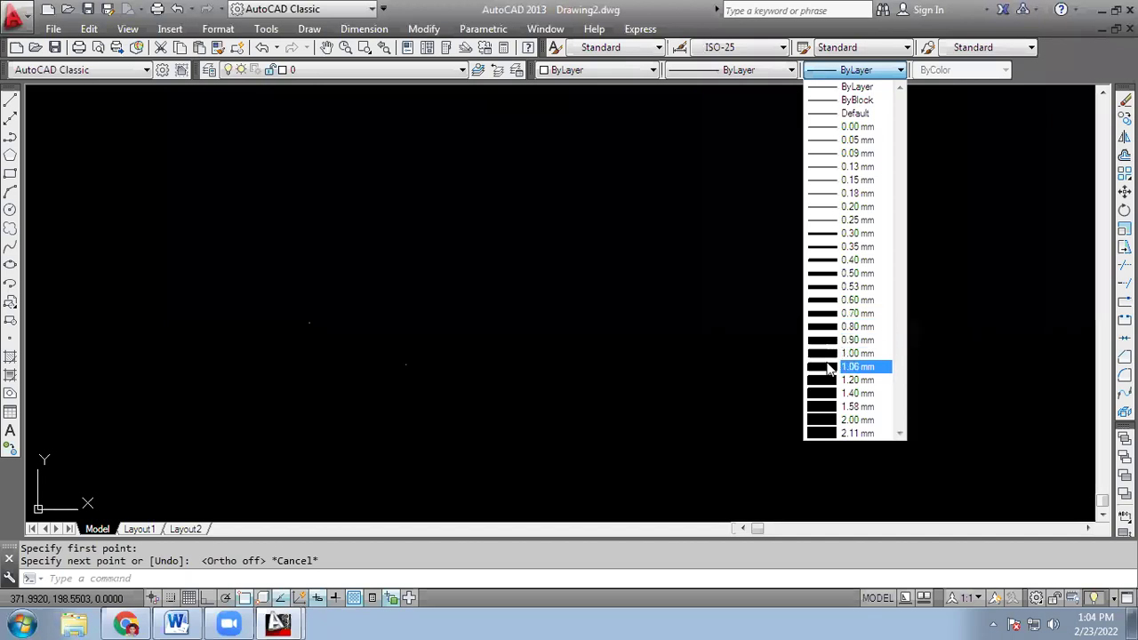
left_click(832, 354)
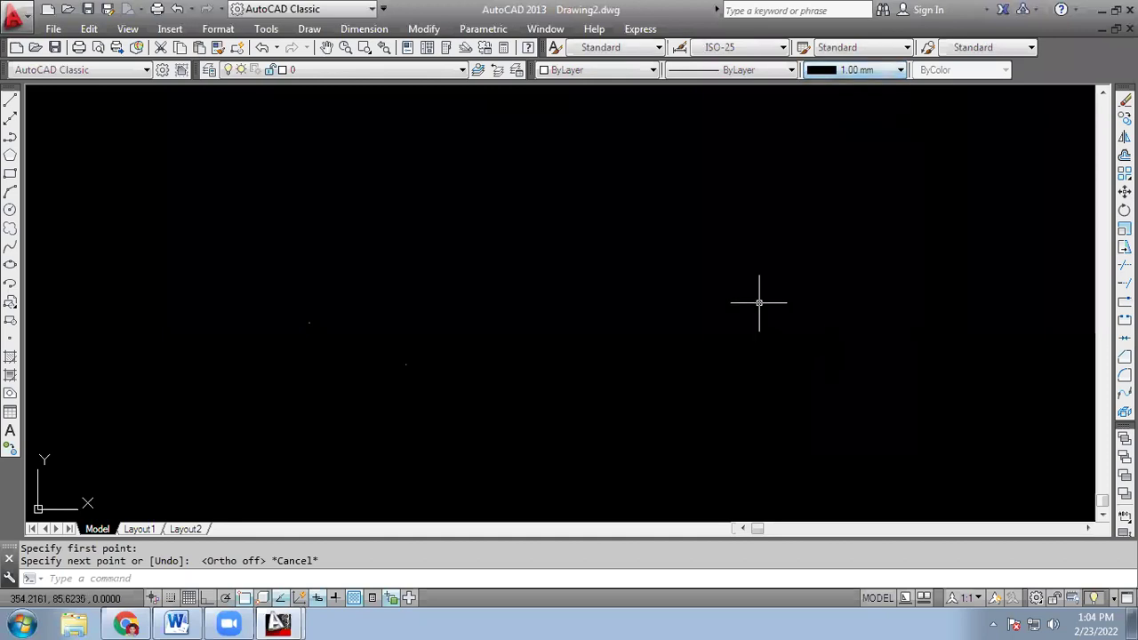
left_click(10, 100)
left_click(397, 217)
left_click(566, 217)
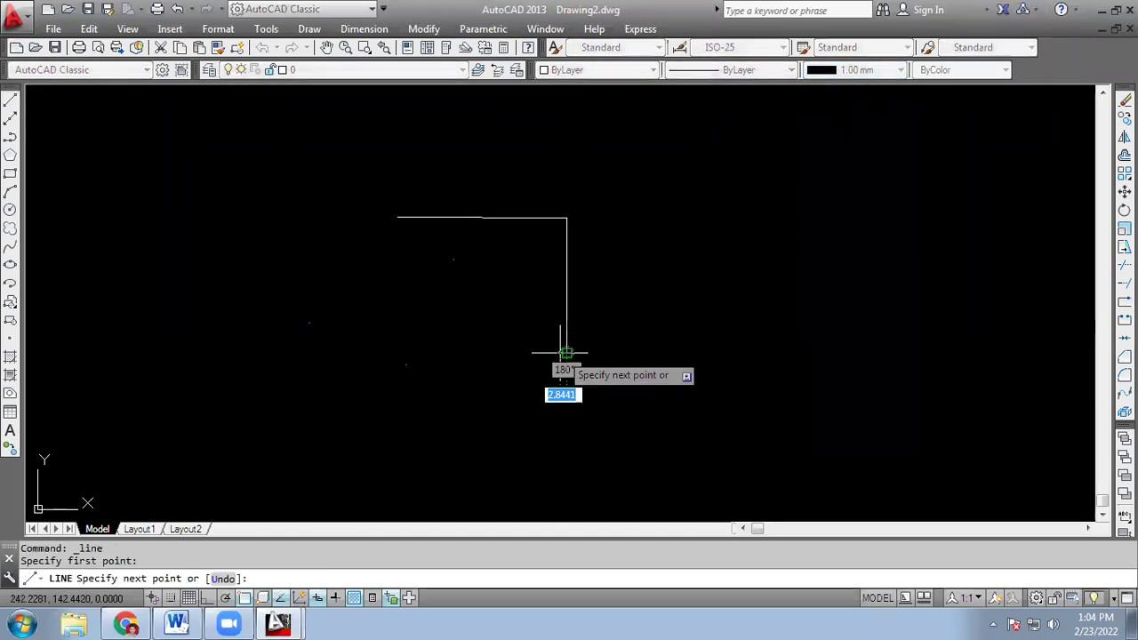
left_click(567, 353)
left_click(740, 362)
key("Escape")
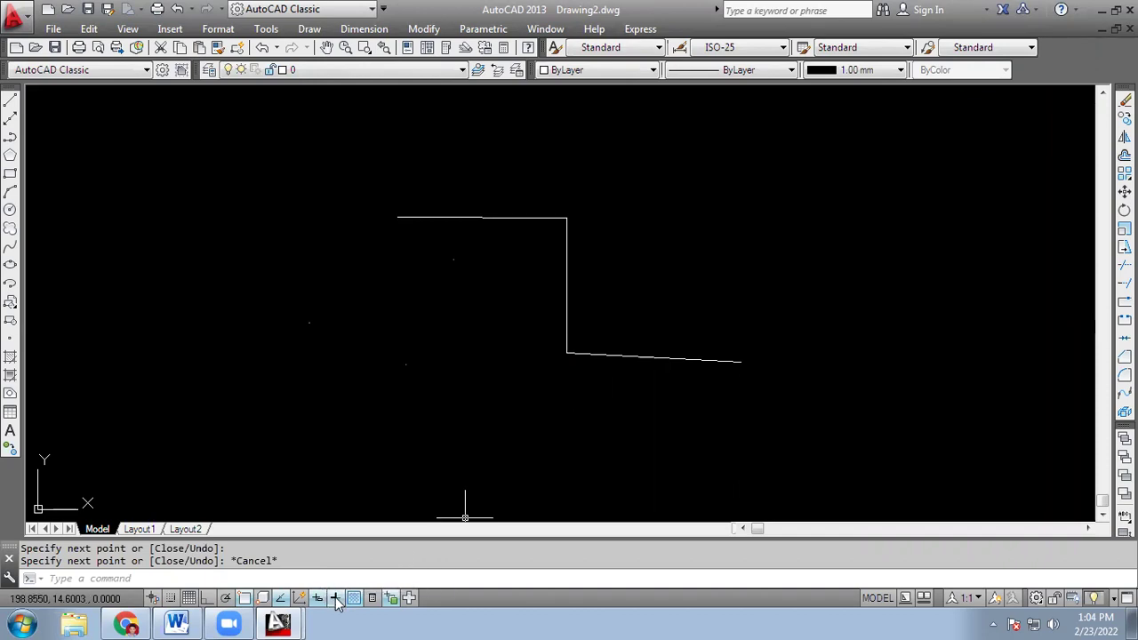
Show lineweights, erase the line and reset lineweight to ByLayer, then undo to restore it
left_click(336, 599)
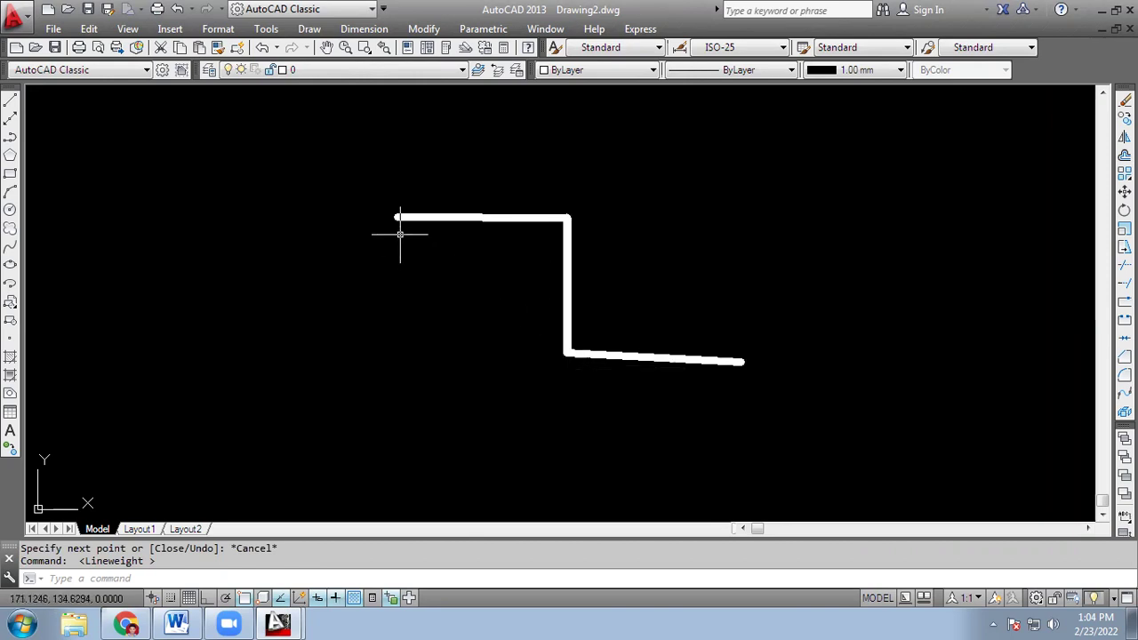
left_click(371, 197)
left_click(784, 432)
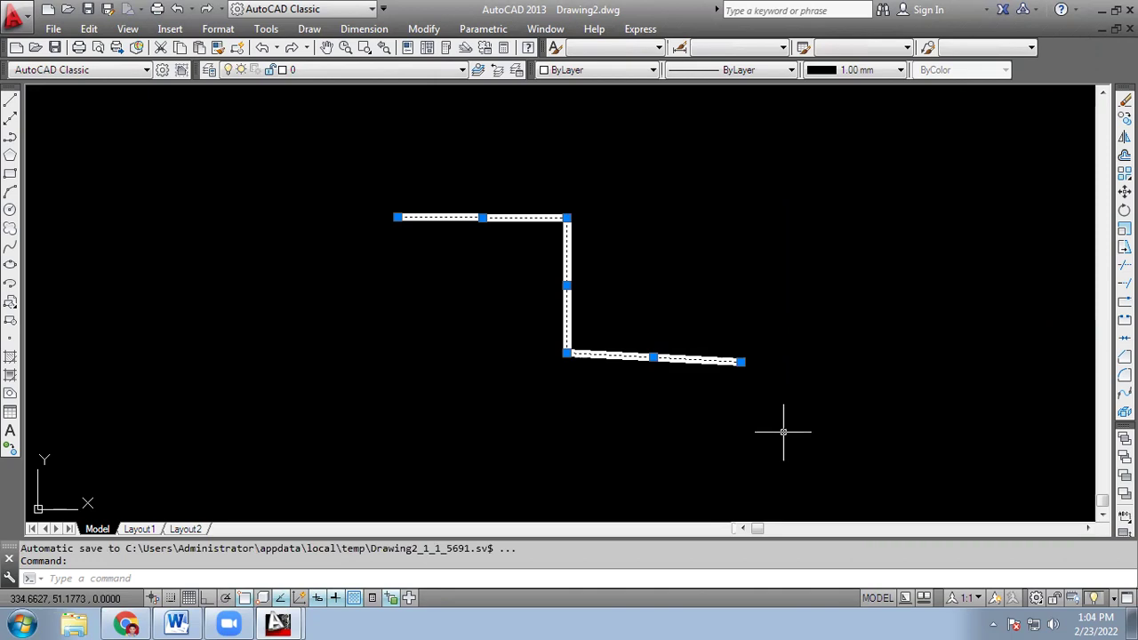
key("Delete")
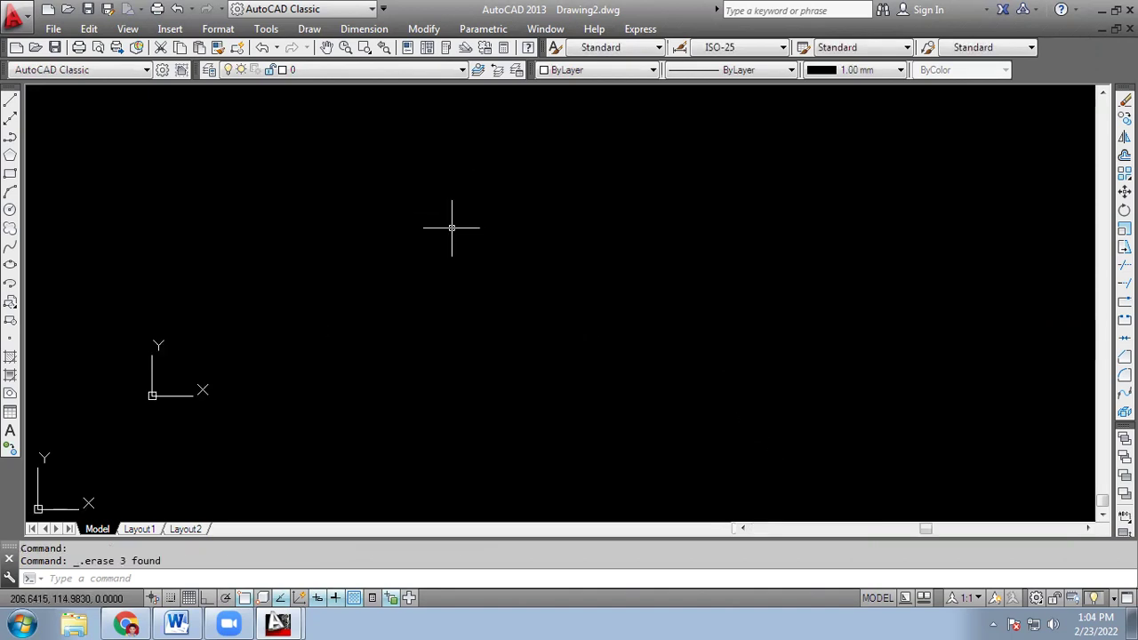
left_click(842, 71)
left_click(854, 84)
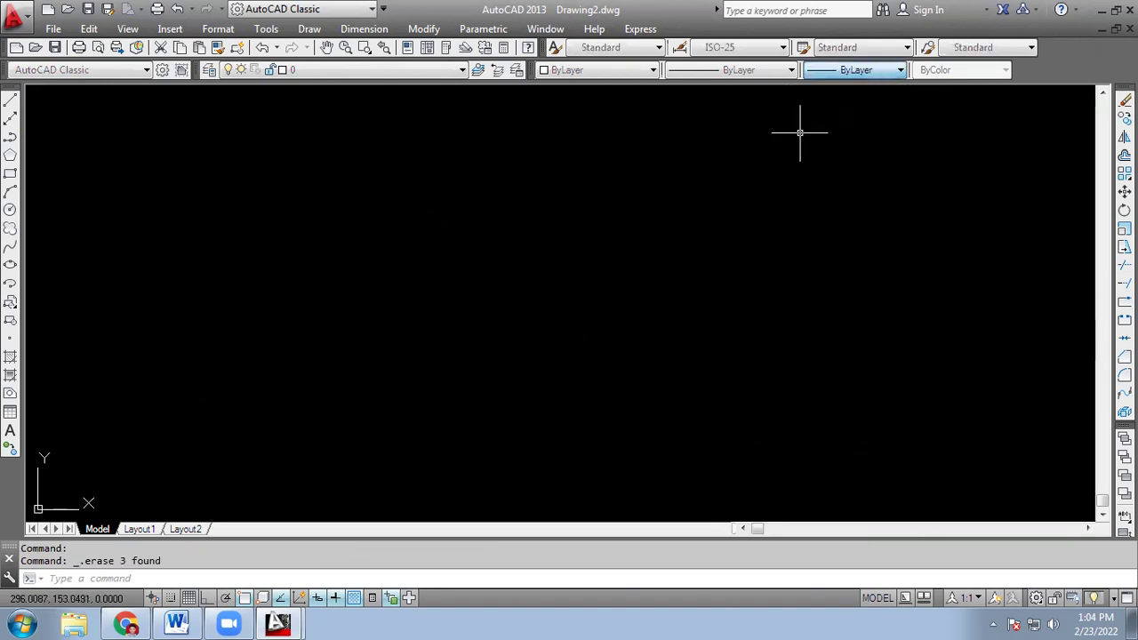
left_click(338, 598)
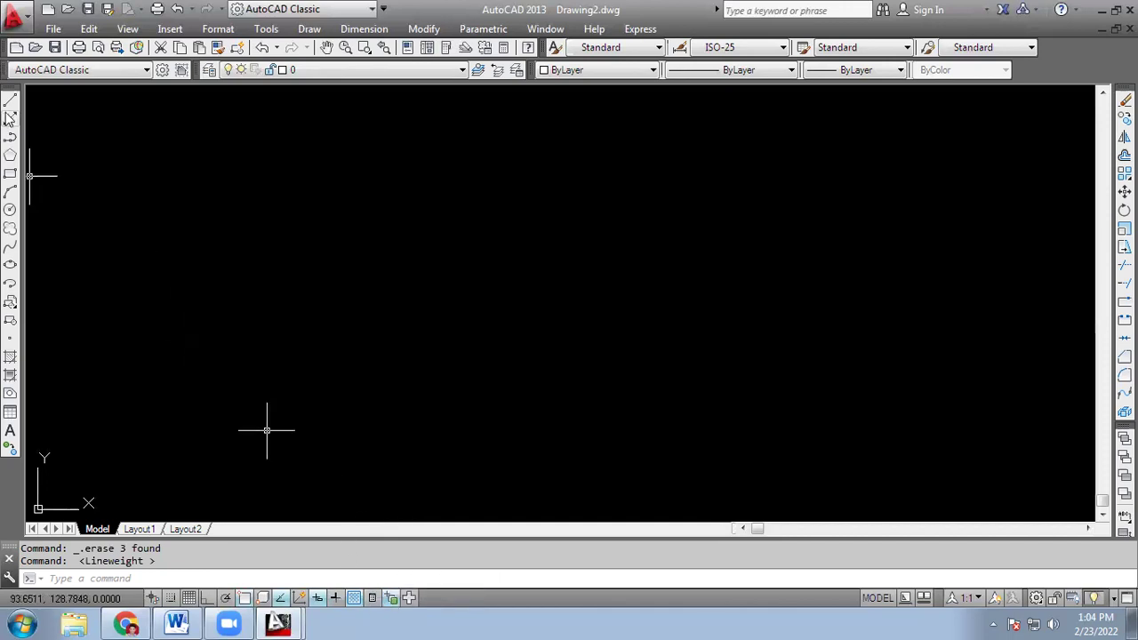
key("ctrl+z")
key("ctrl+z")
key("ctrl+z")
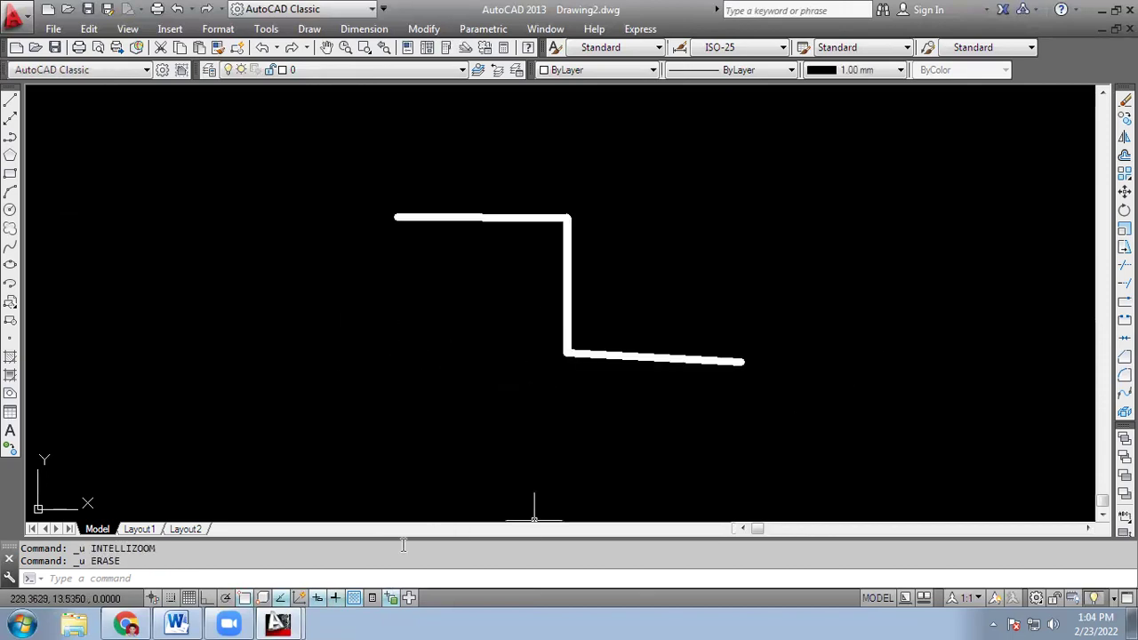
Turn on Quick Properties and inspect the stepped line's top edge
left_click(374, 600)
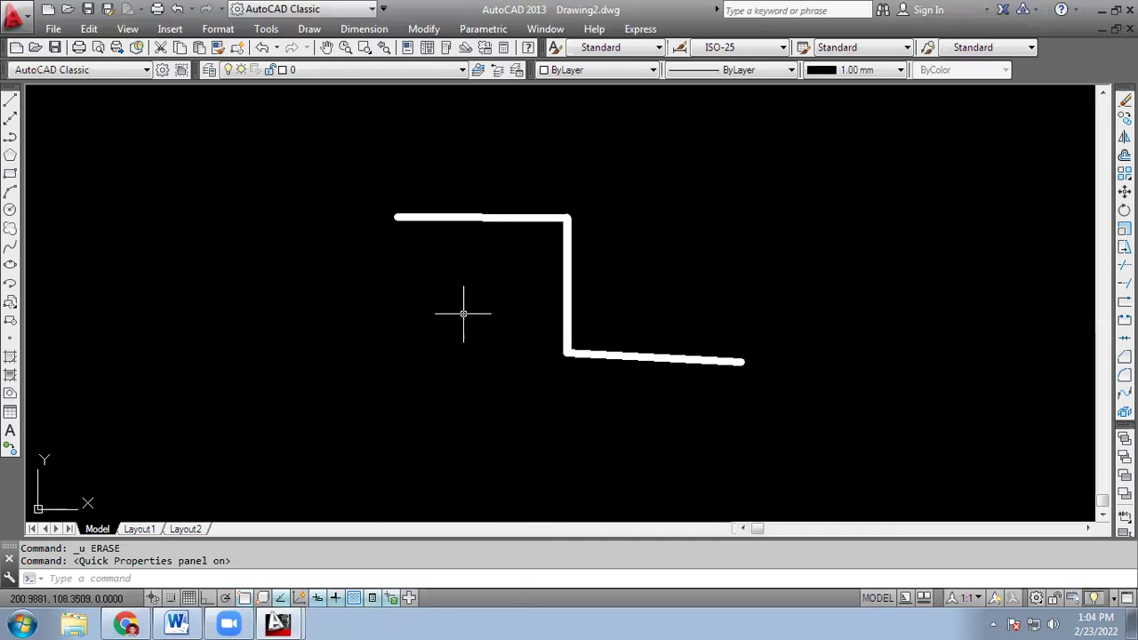
left_click(495, 218)
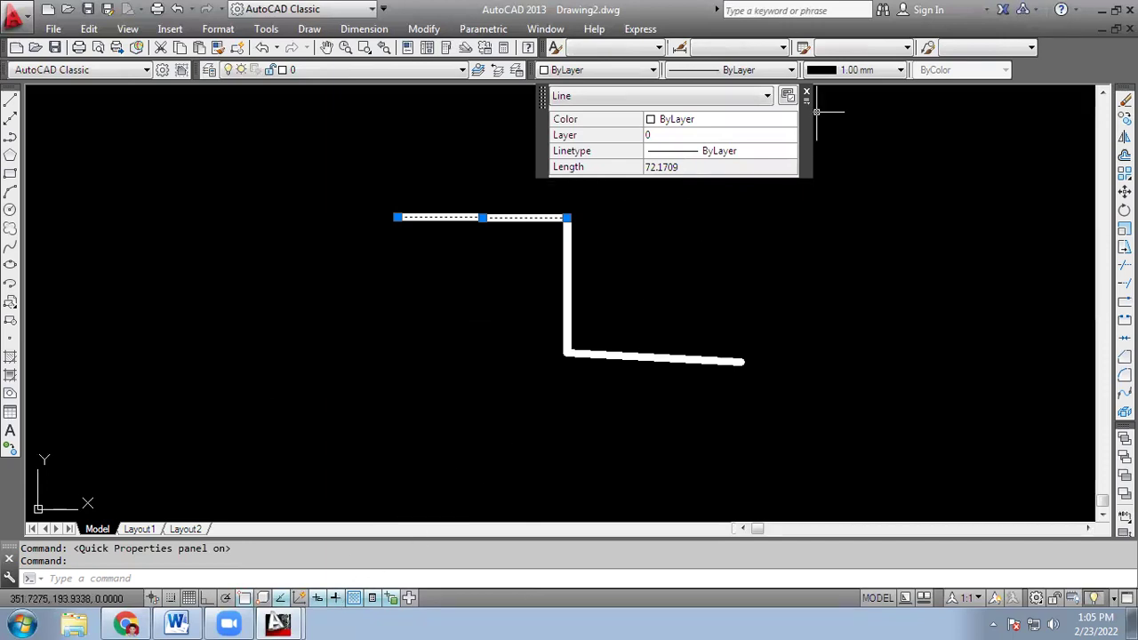
left_click(807, 94)
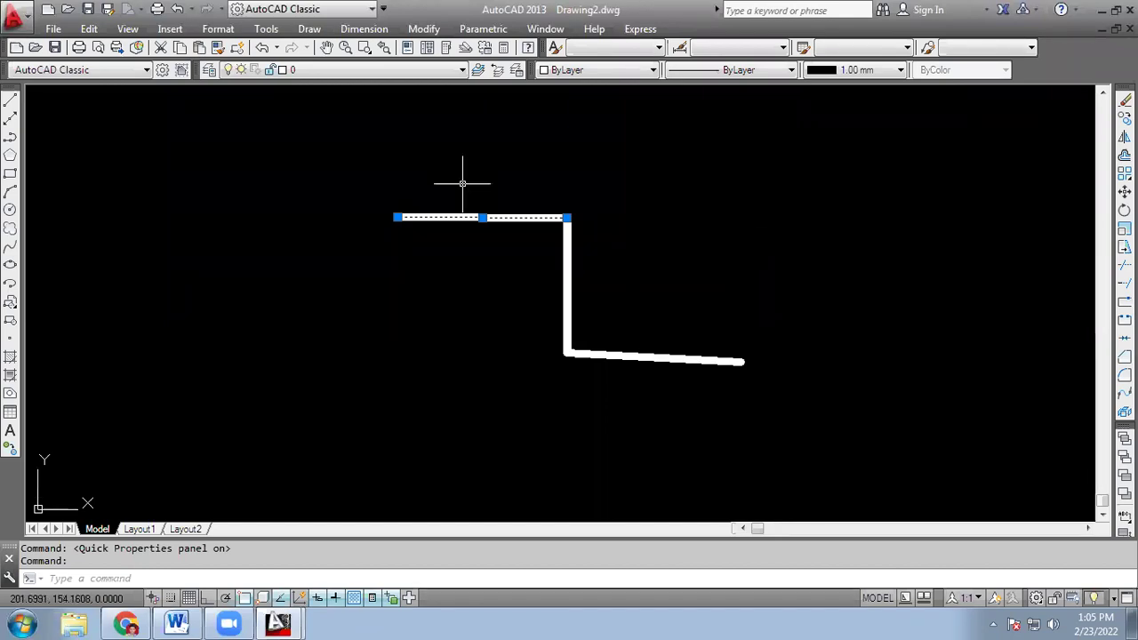
key("Escape")
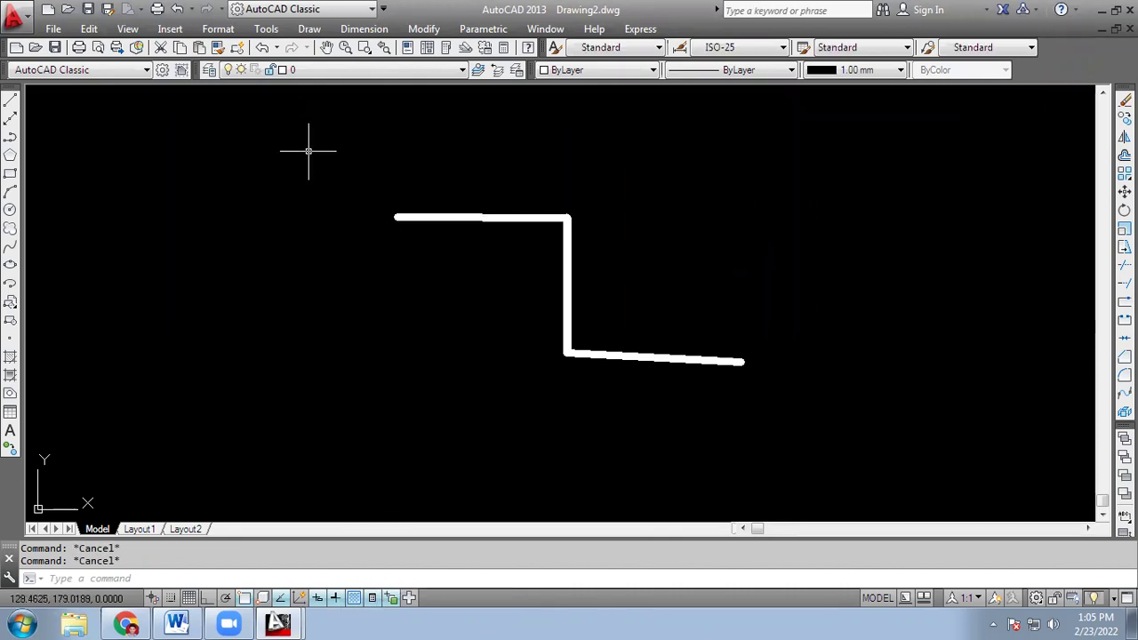
Window-select the stepped polyline and erase it
left_click(353, 152)
left_click(876, 435)
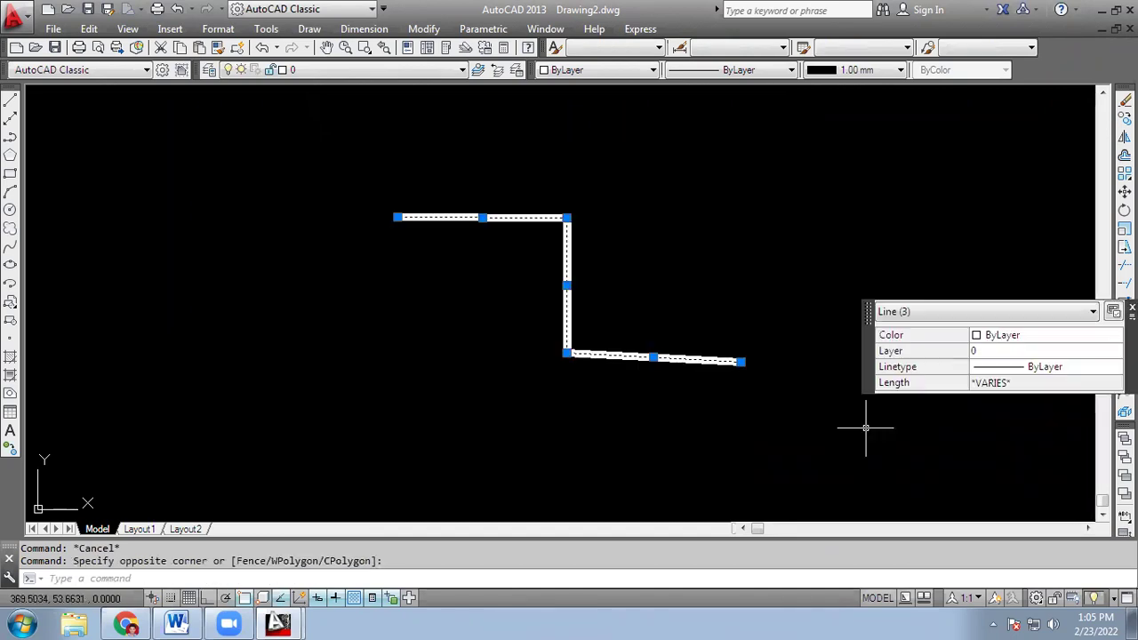
key("Delete")
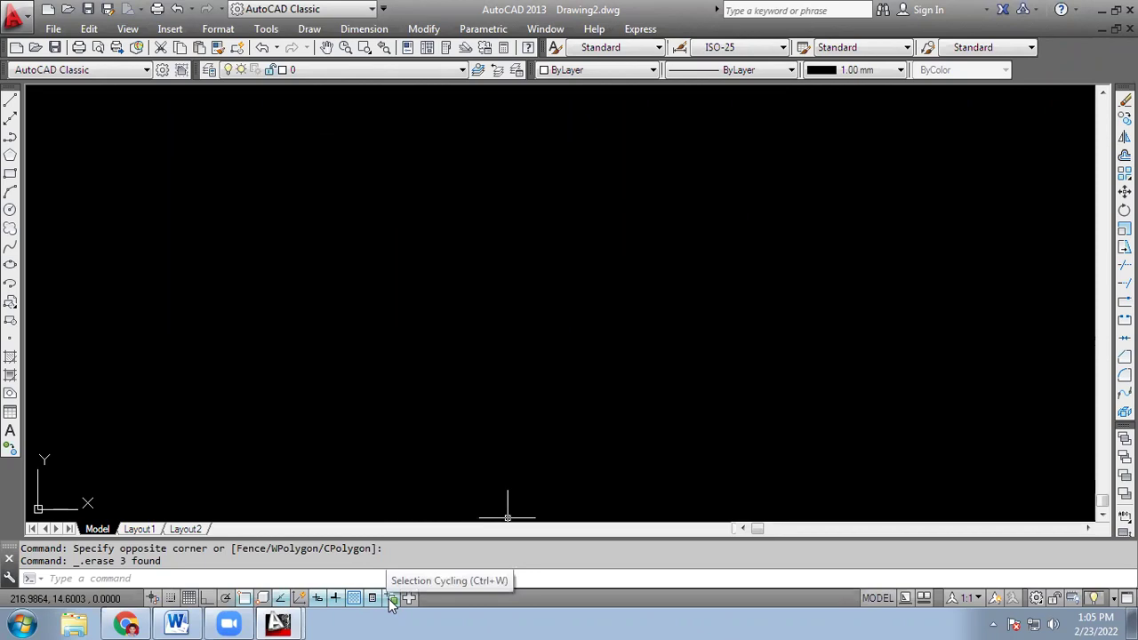
Set the colour to Red and draw a vertical line with Ortho on
left_click(585, 71)
left_click(559, 113)
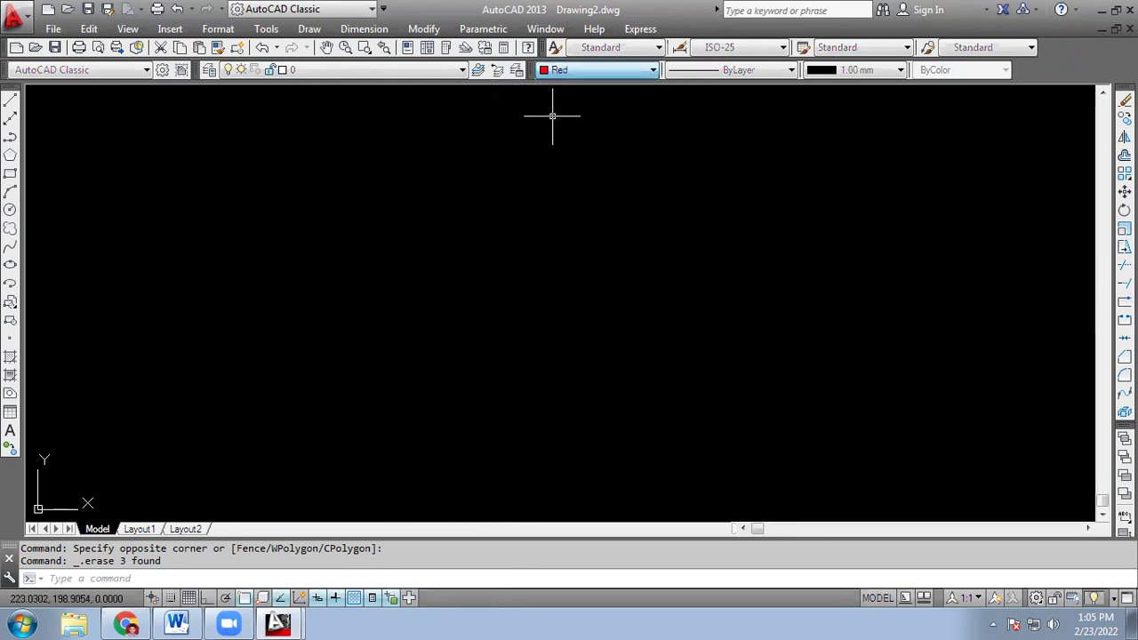
left_click(10, 103)
left_click(359, 165)
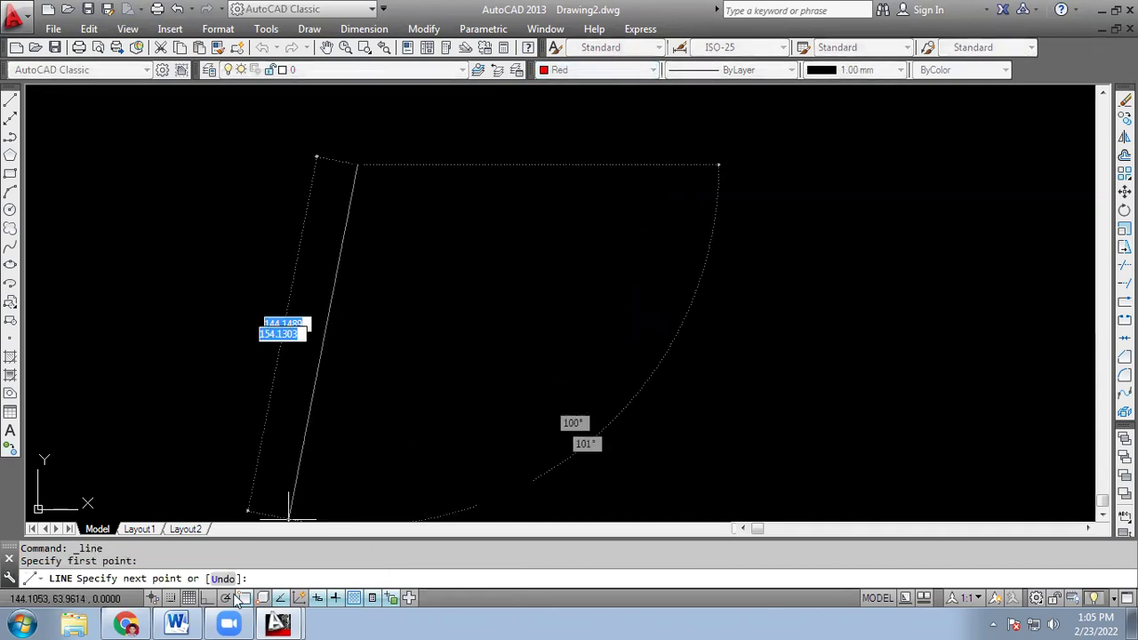
left_click(207, 598)
left_click(359, 436)
key("Escape")
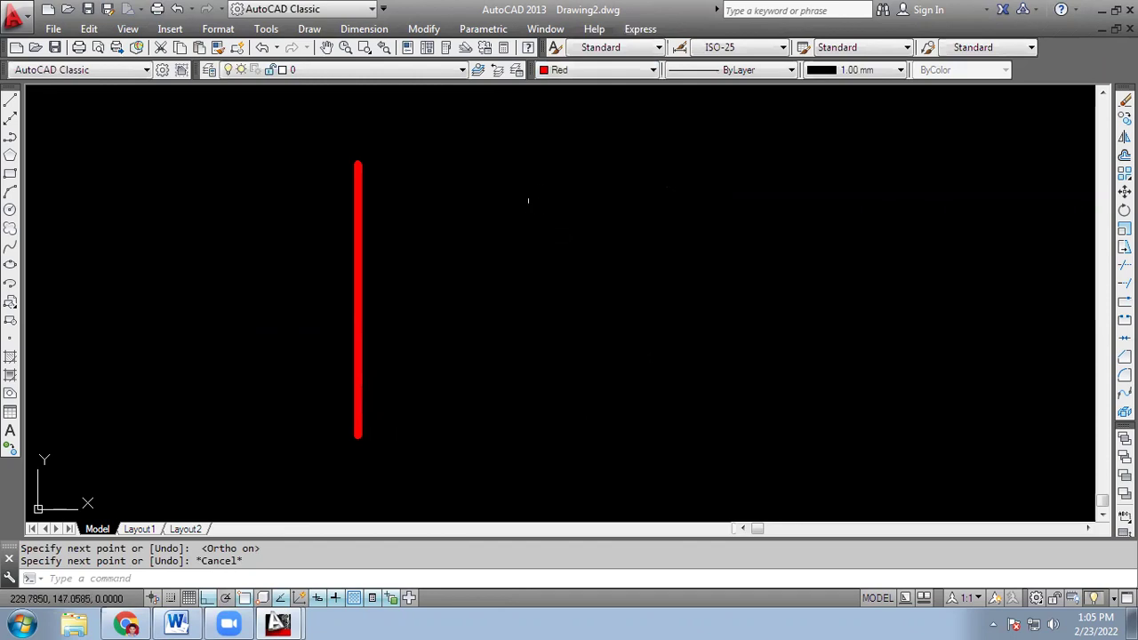
Switch the colour to Green and draw an equal vertical line to the right
left_click(605, 70)
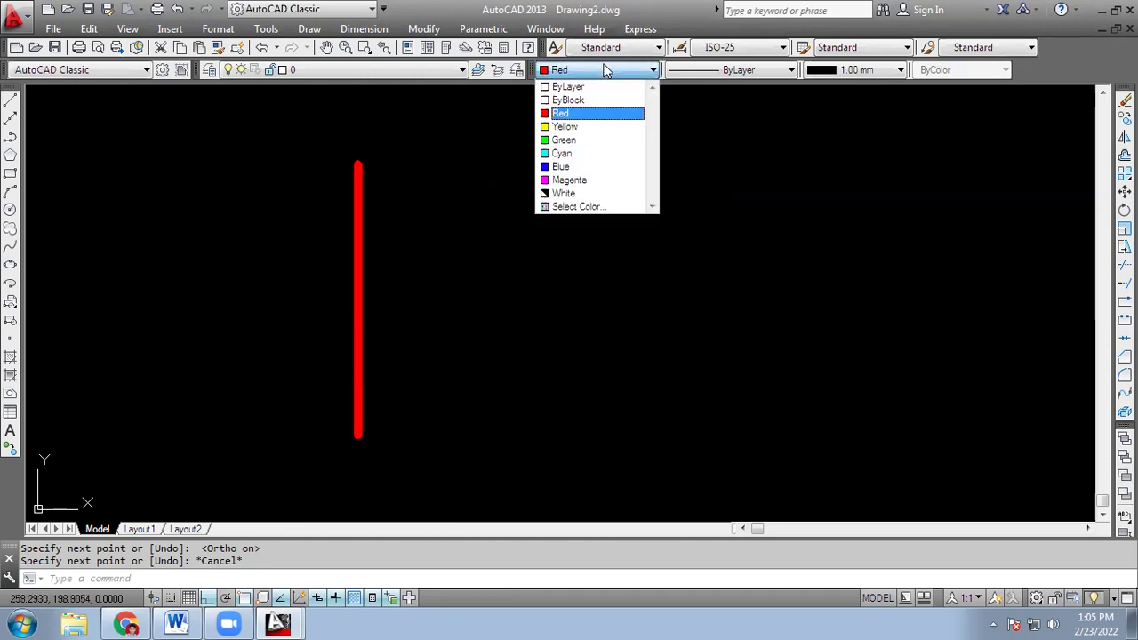
left_click(583, 132)
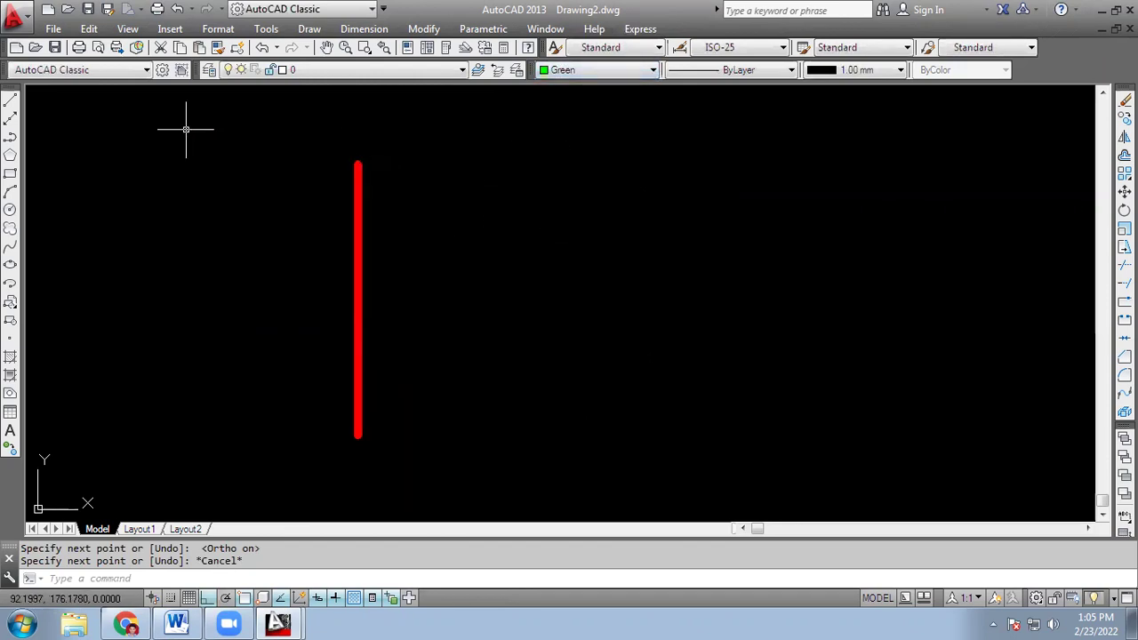
left_click(10, 99)
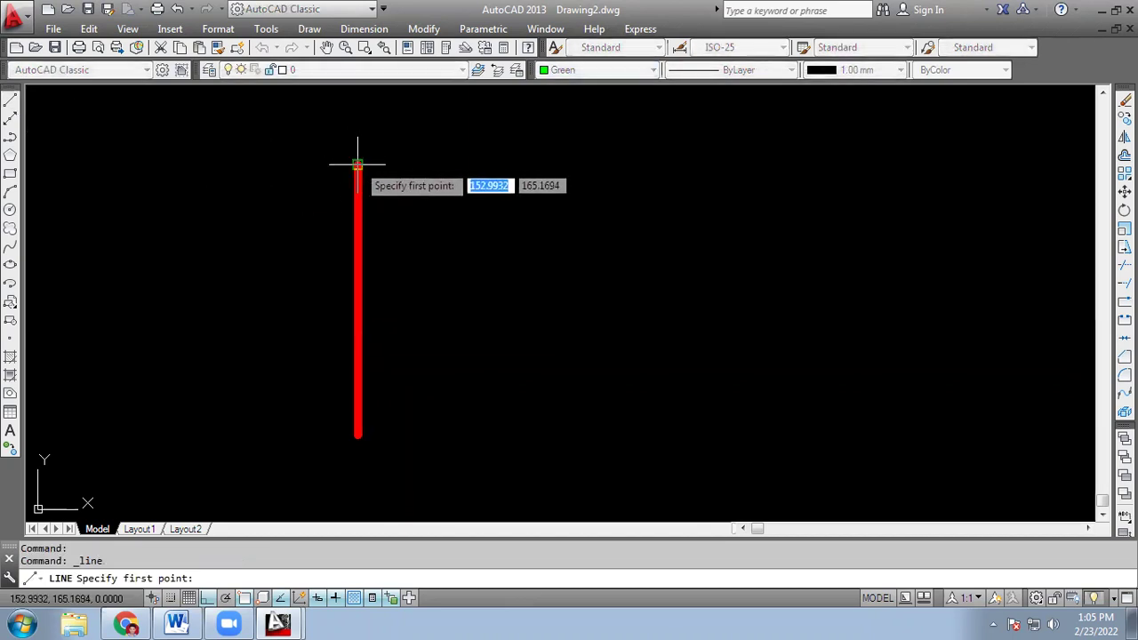
left_click(528, 165)
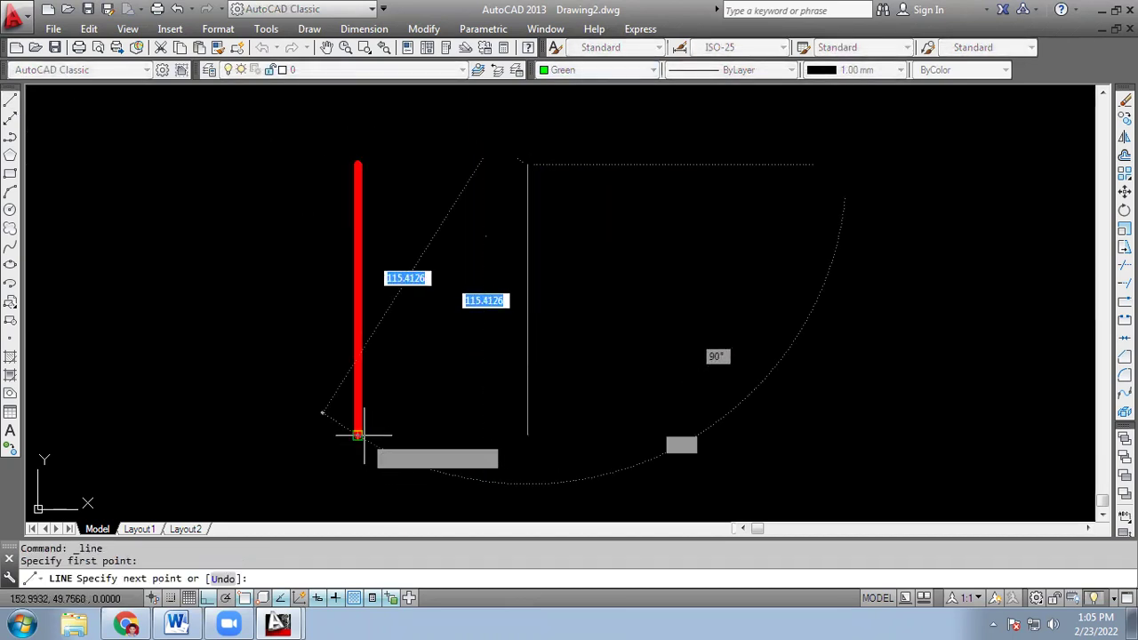
left_click(528, 436)
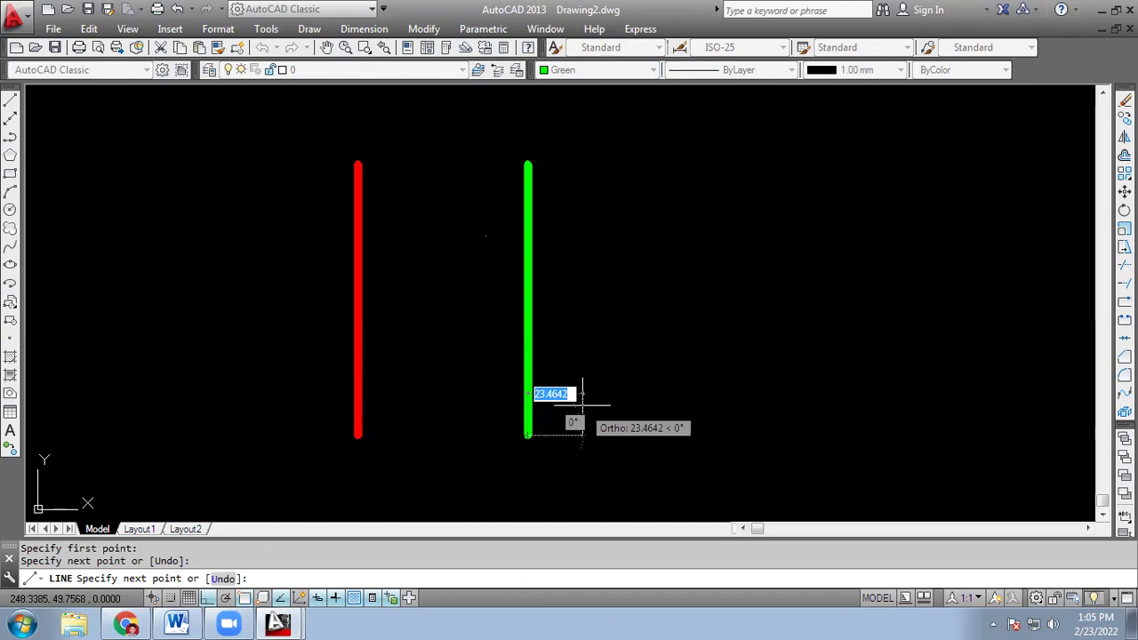
key("Escape")
Switch the colour to Yellow and draw a third equal vertical line further right
left_click(601, 69)
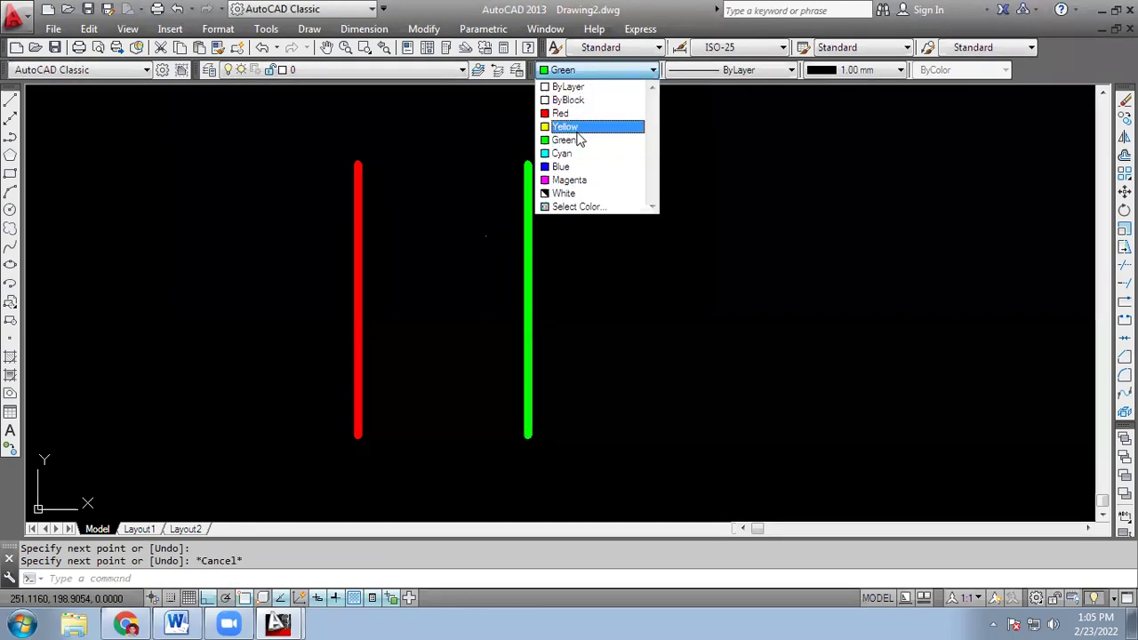
left_click(577, 125)
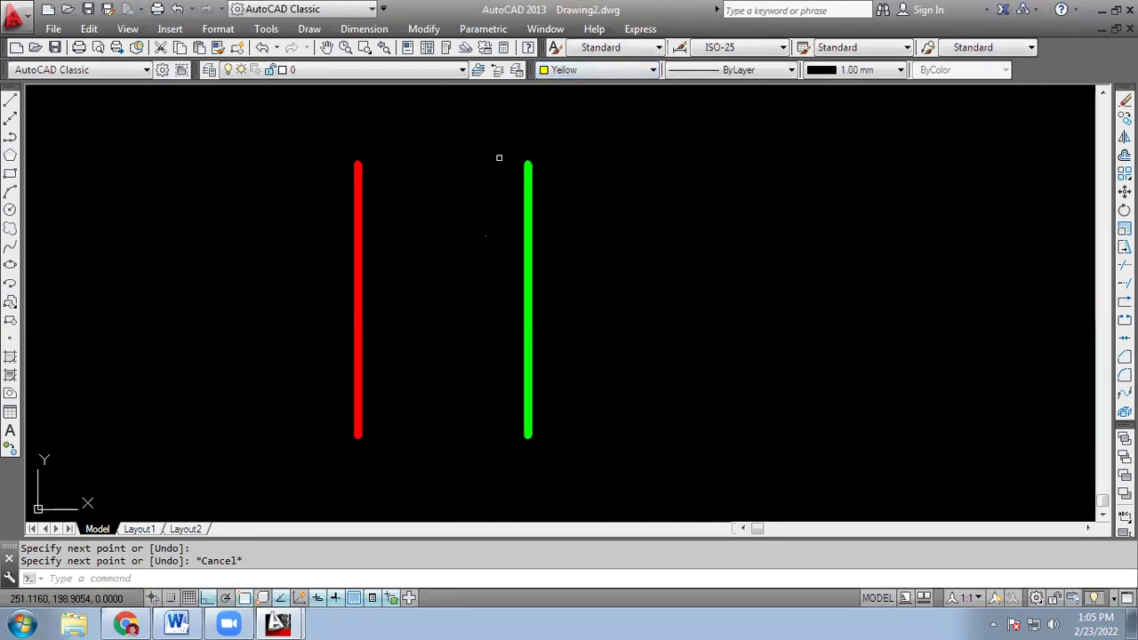
left_click(10, 99)
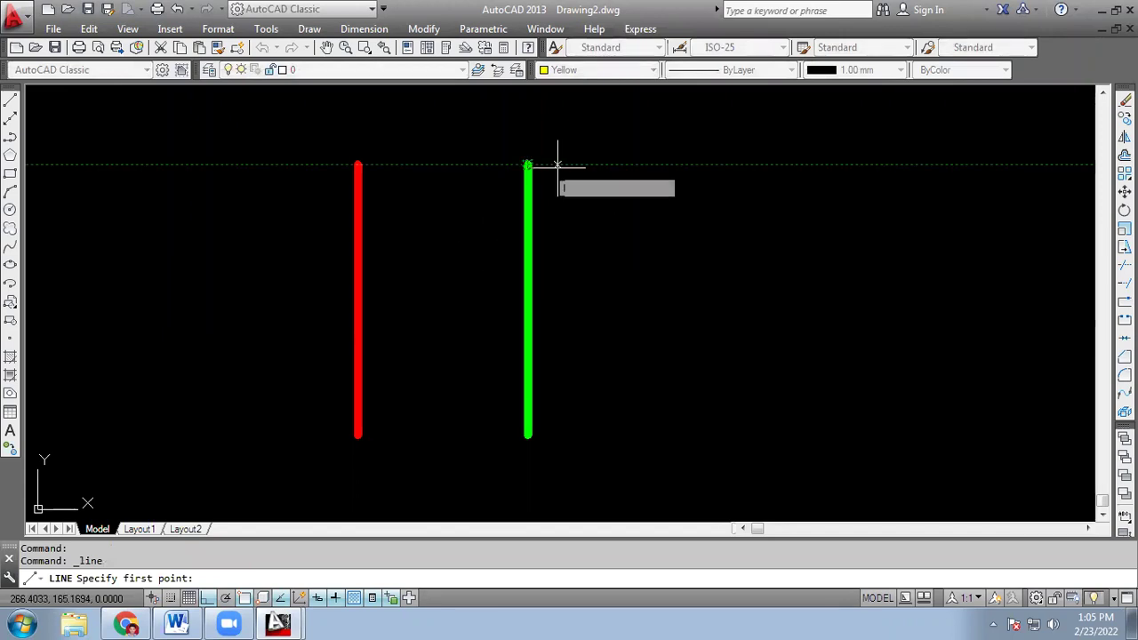
left_click(698, 164)
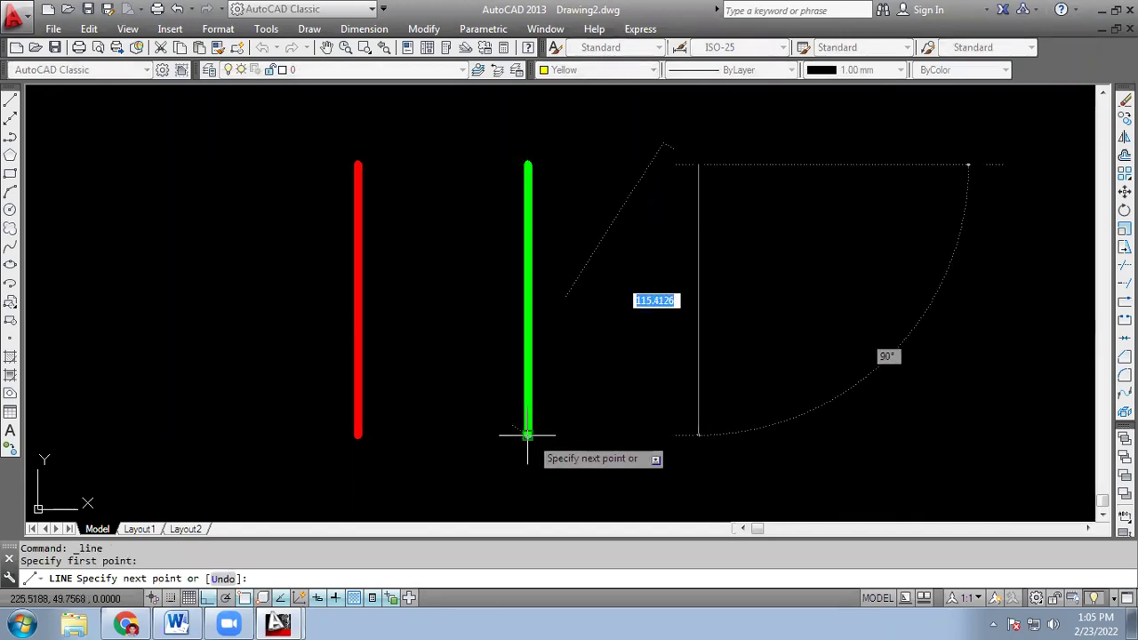
left_click(690, 441)
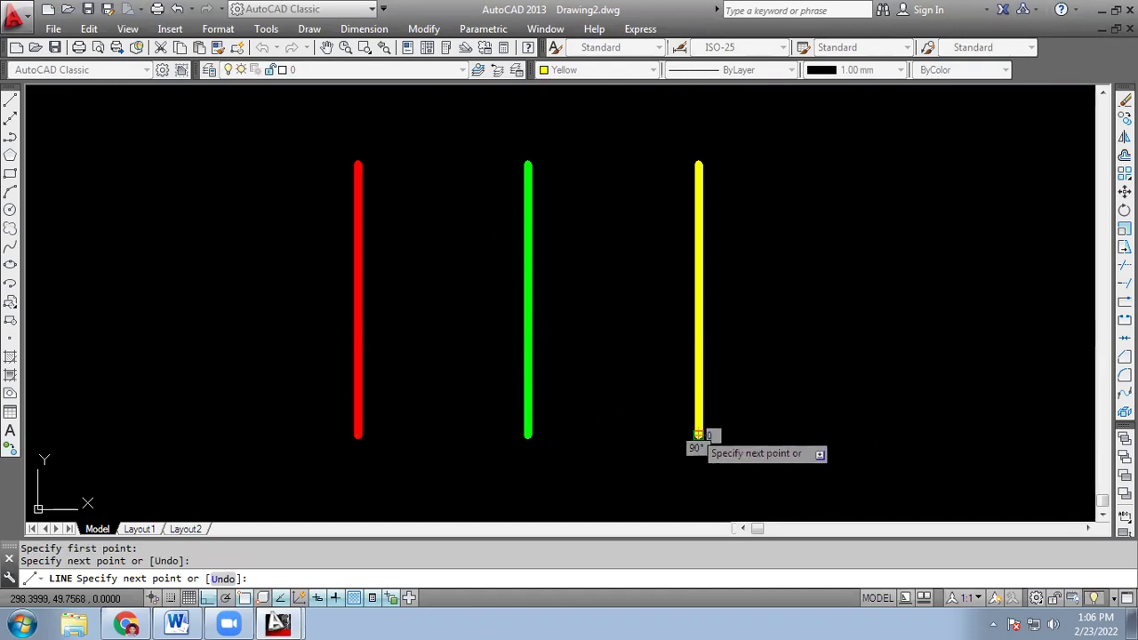
key("Escape")
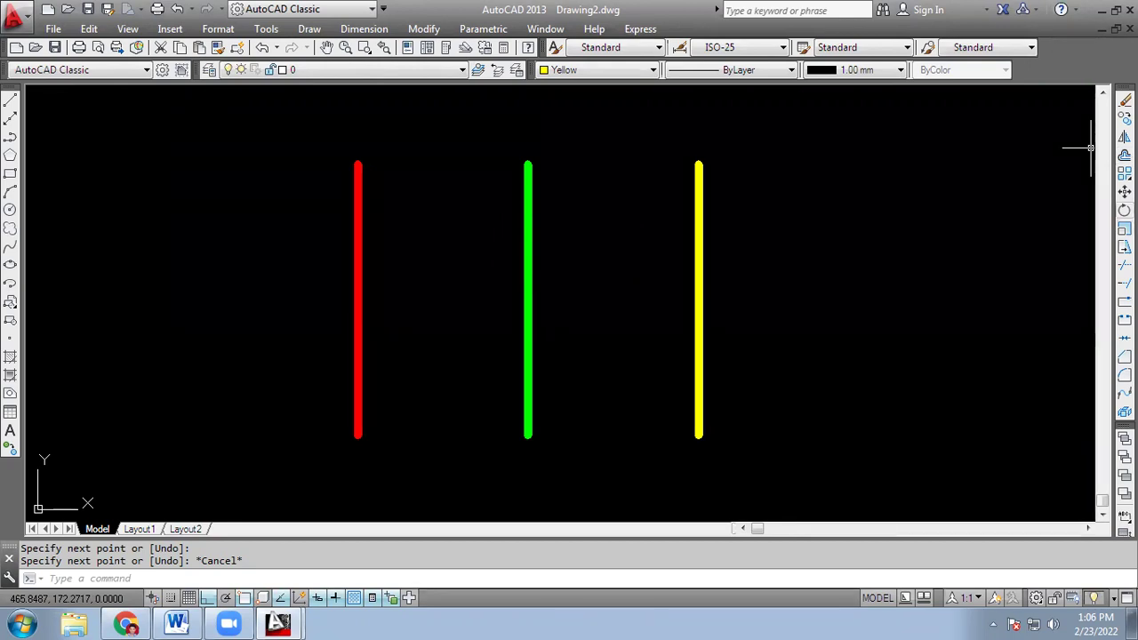
Move the yellow line by its bottom endpoint onto the red line
left_click(1125, 191)
left_click(700, 379)
key("Return")
left_click(699, 436)
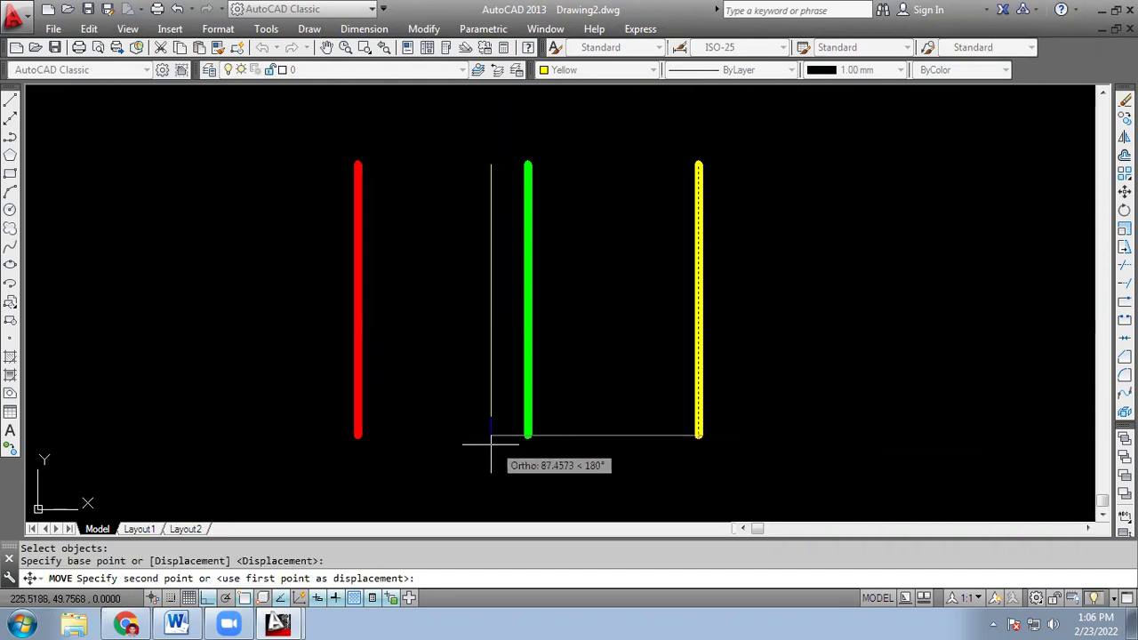
left_click(359, 437)
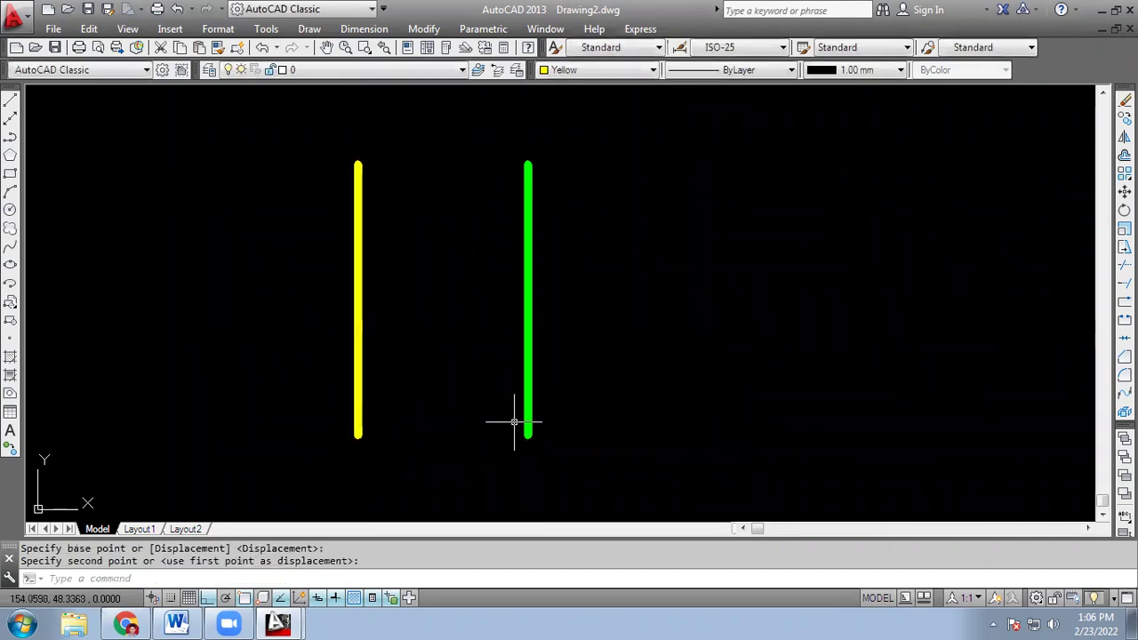
Move the green line by its bottom endpoint onto the same spot
key("Return")
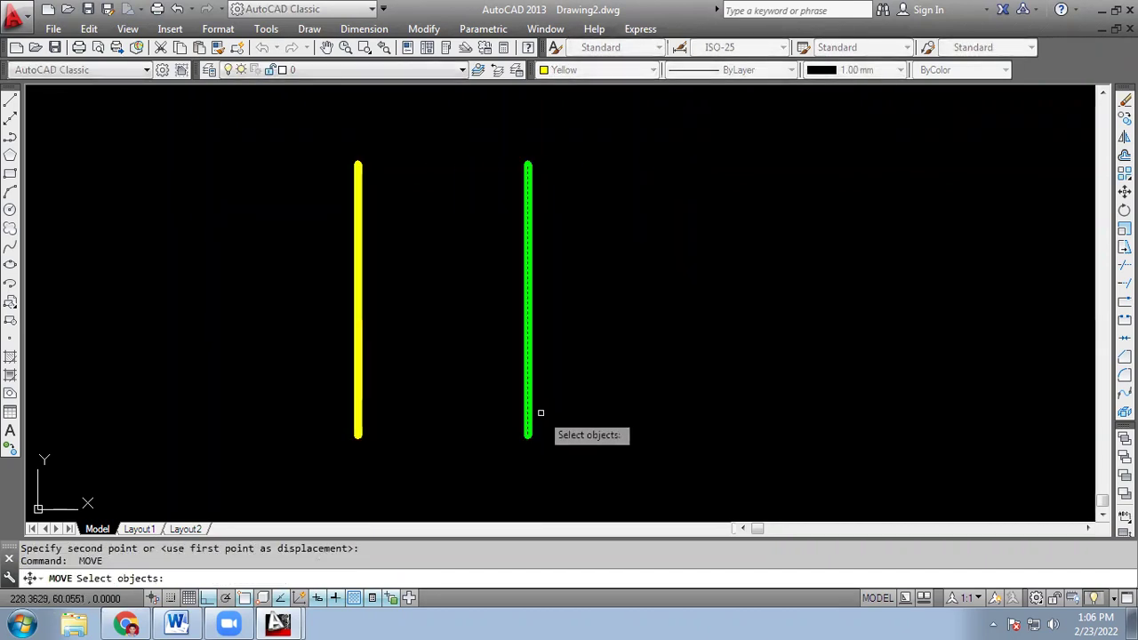
left_click(528, 416)
key("Return")
left_click(528, 437)
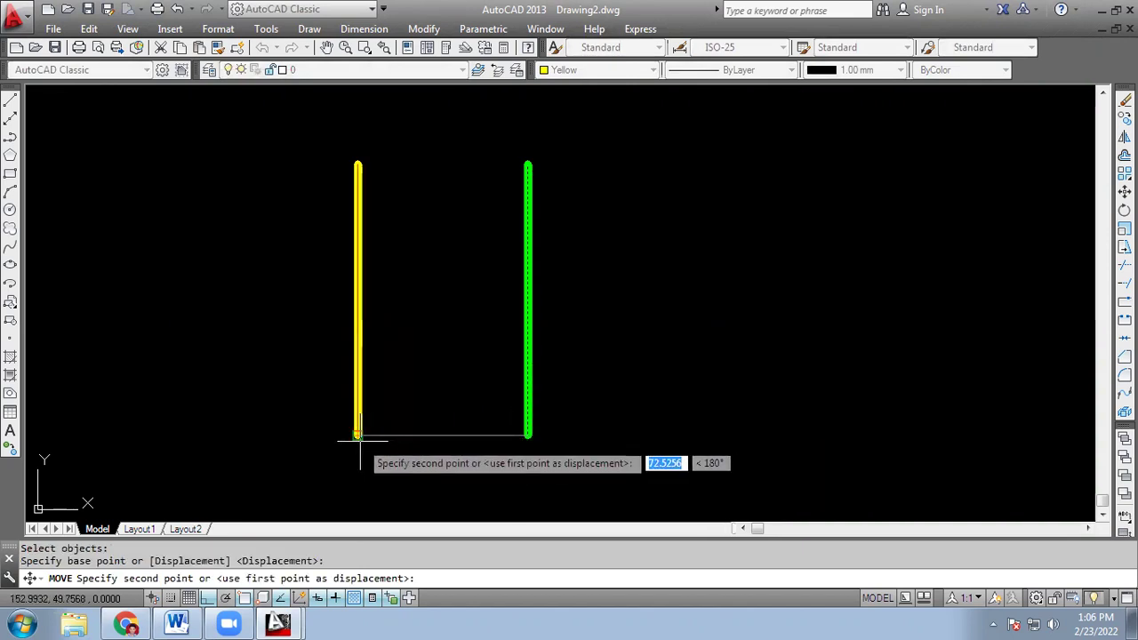
left_click(358, 437)
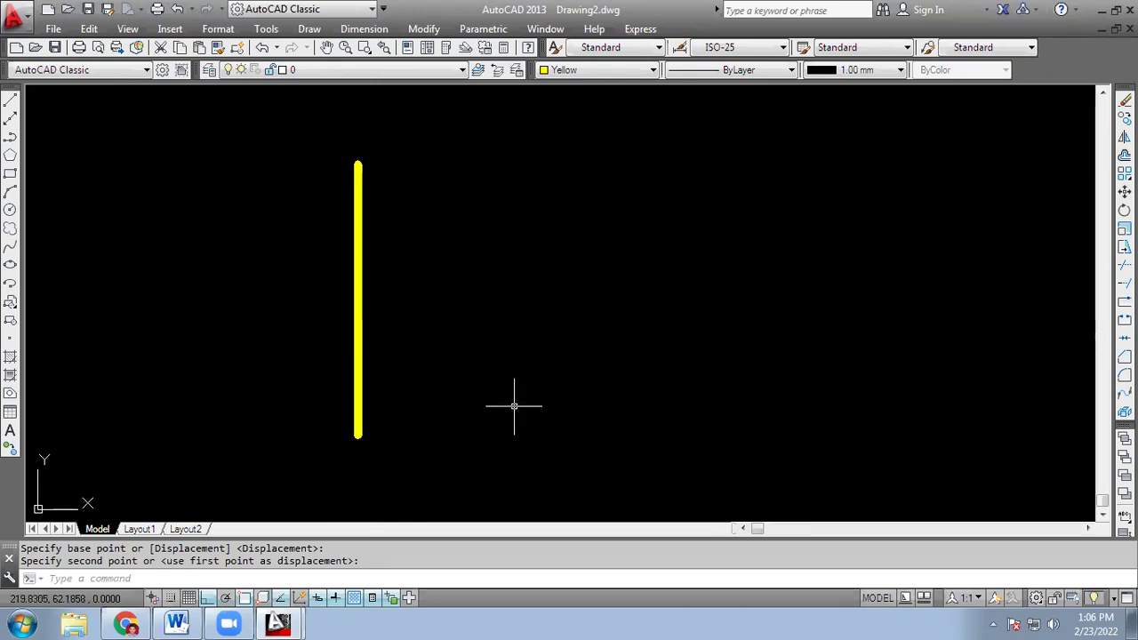
Turn on Selection Cycling and click the stacked lines to list the yellow, green and red lines
left_click(385, 602)
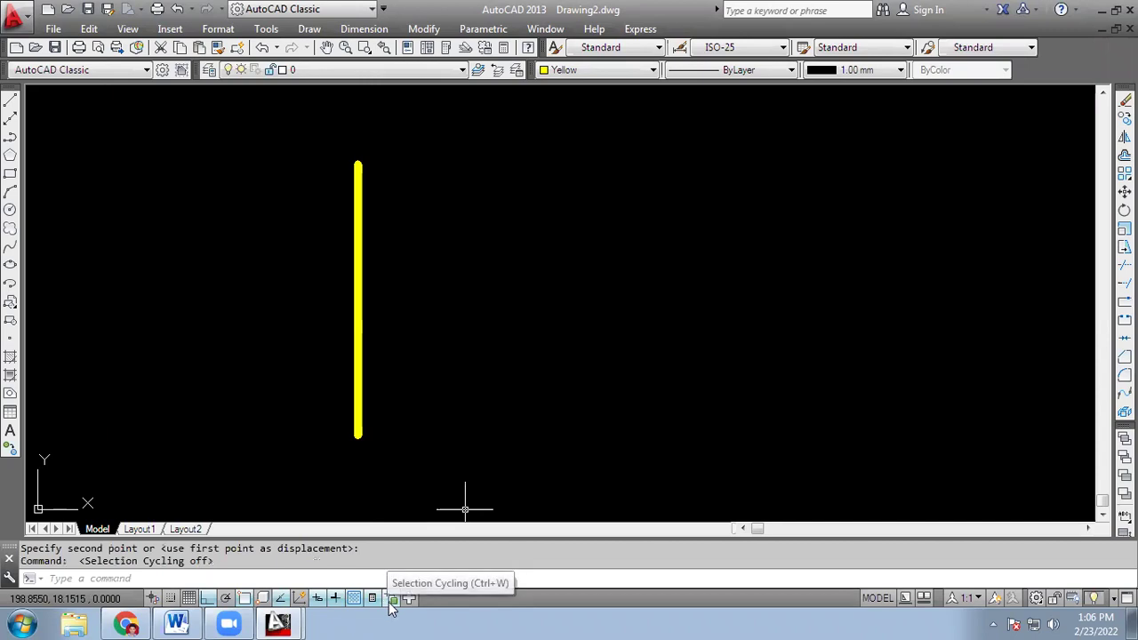
left_click(356, 388)
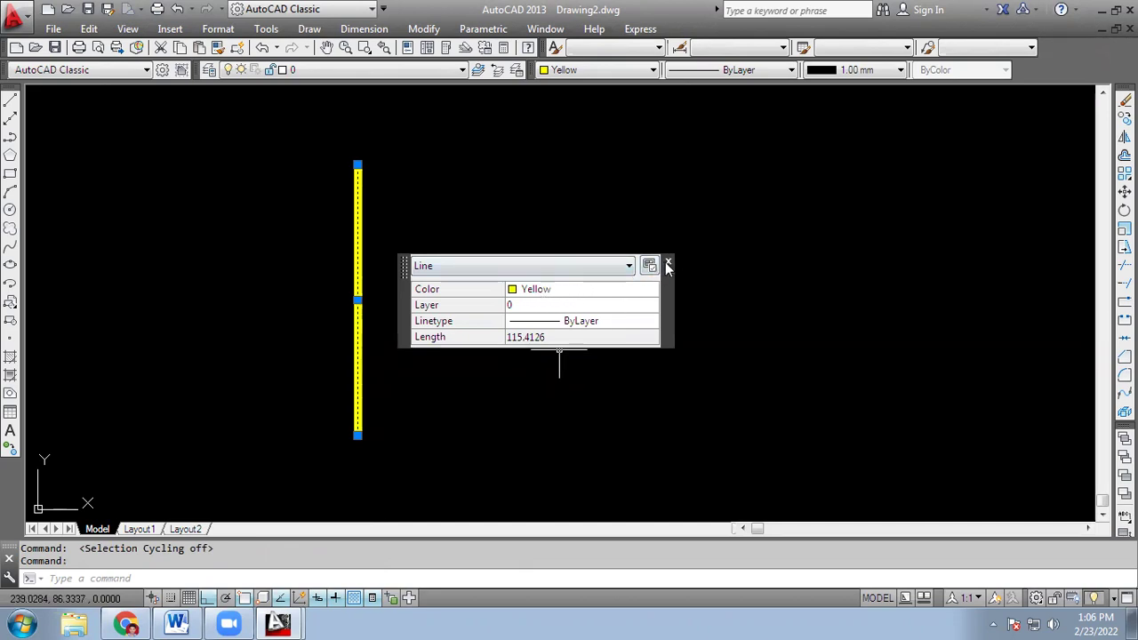
left_click(667, 264)
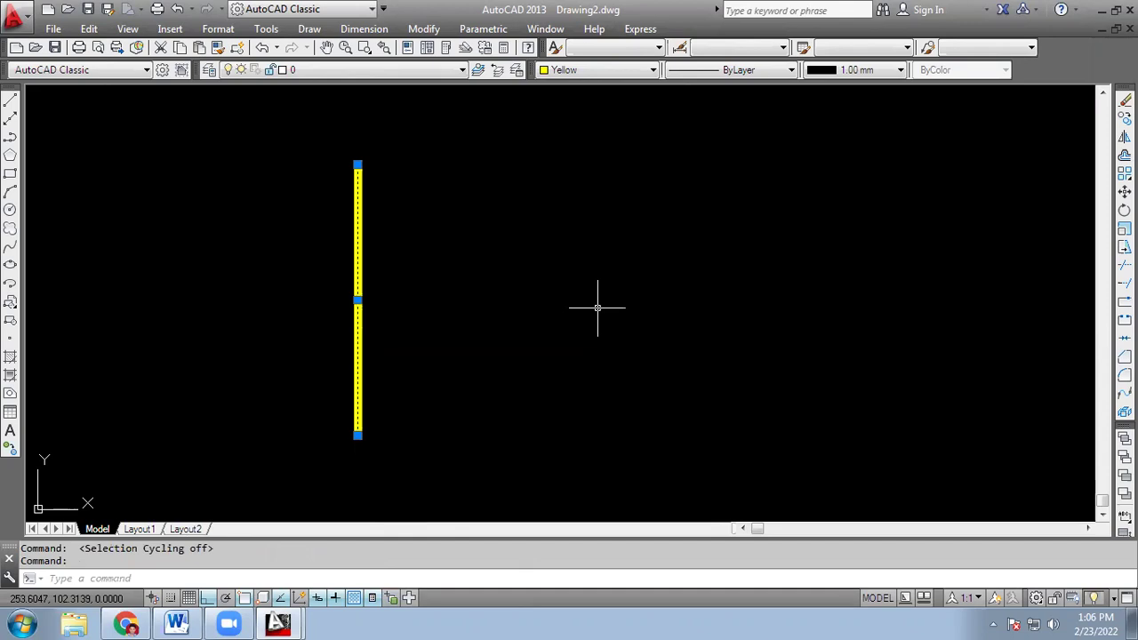
key("Escape")
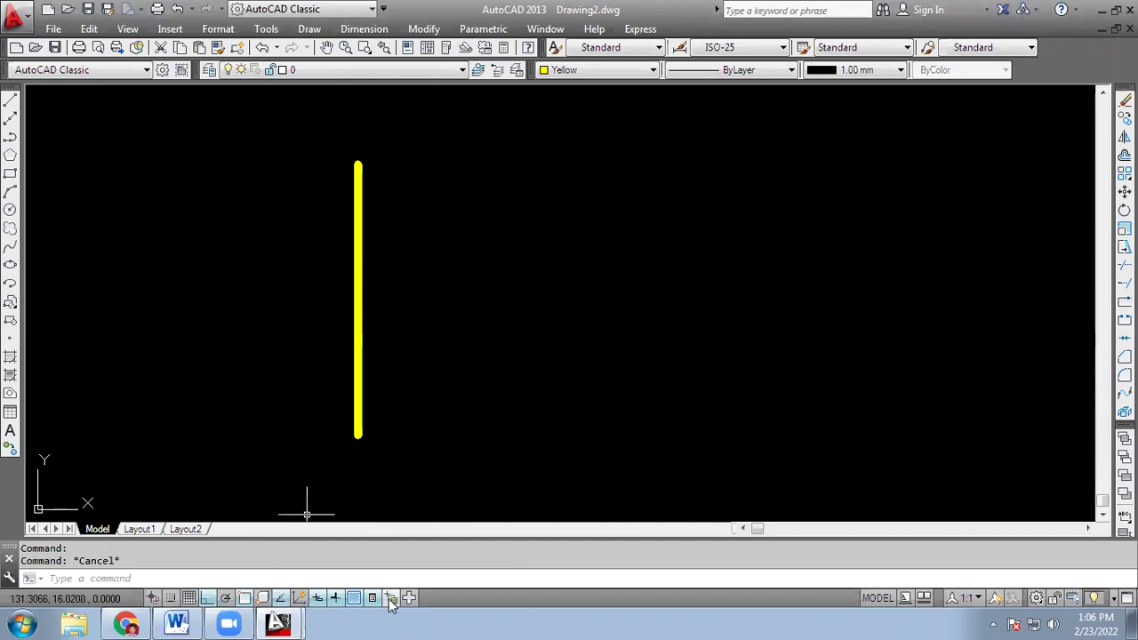
left_click(391, 600)
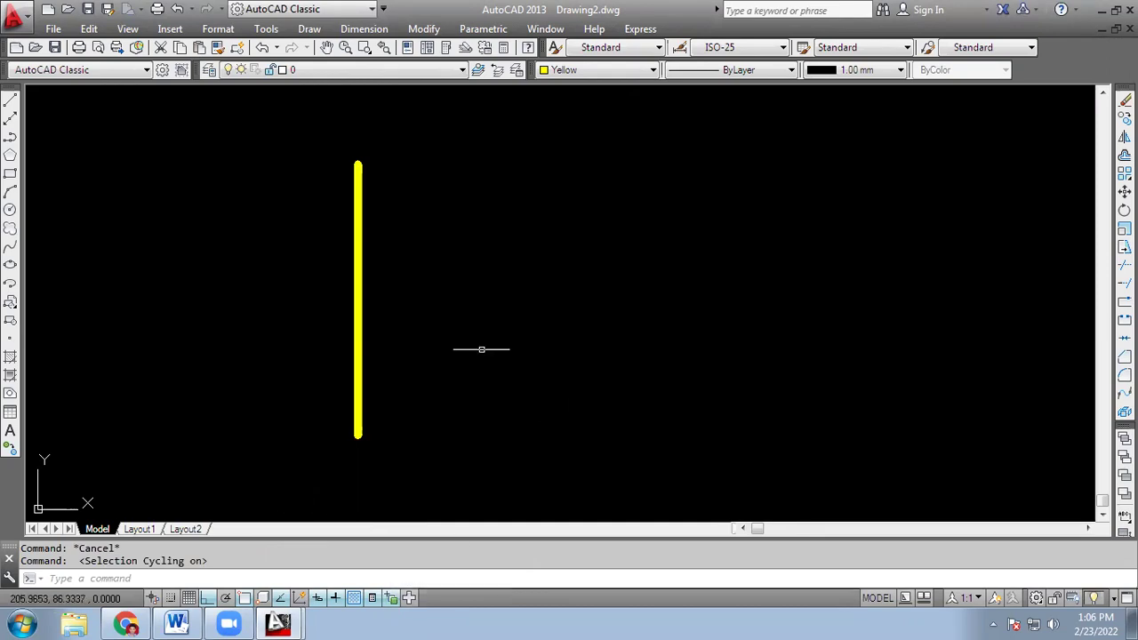
mouse_move(357, 313)
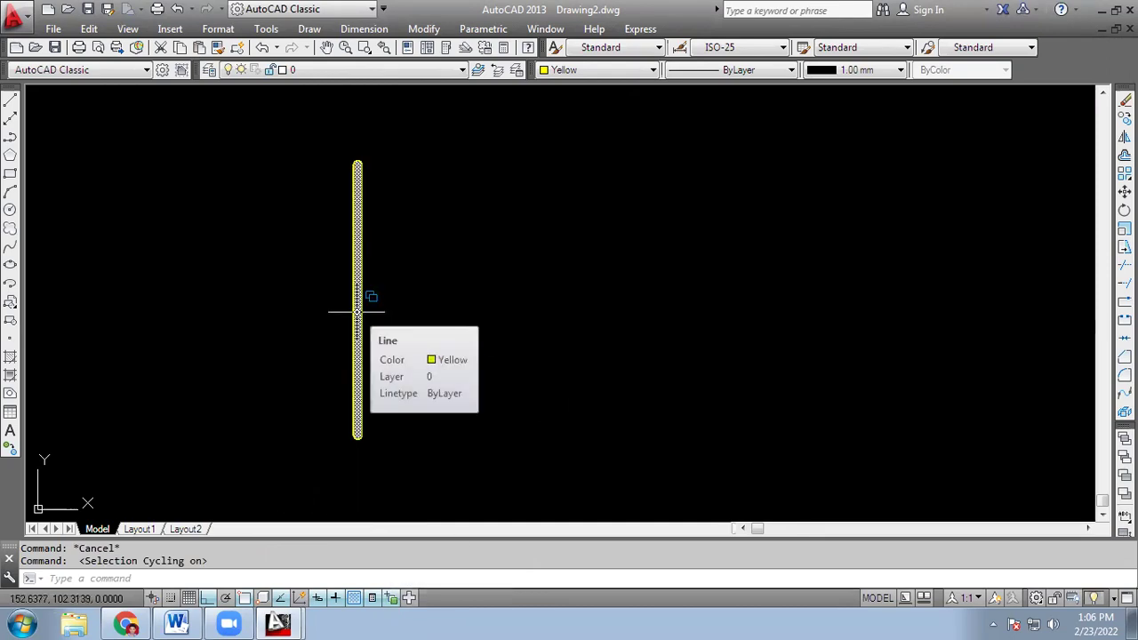
left_click(356, 312)
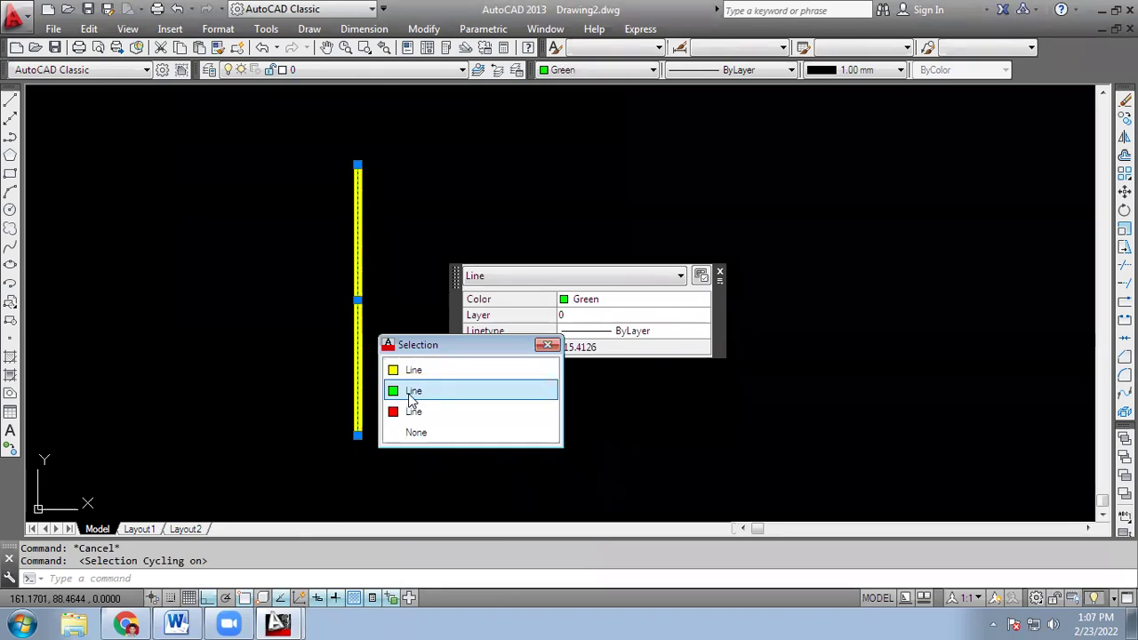
Move the green line from the stack off to the right
left_click(408, 393)
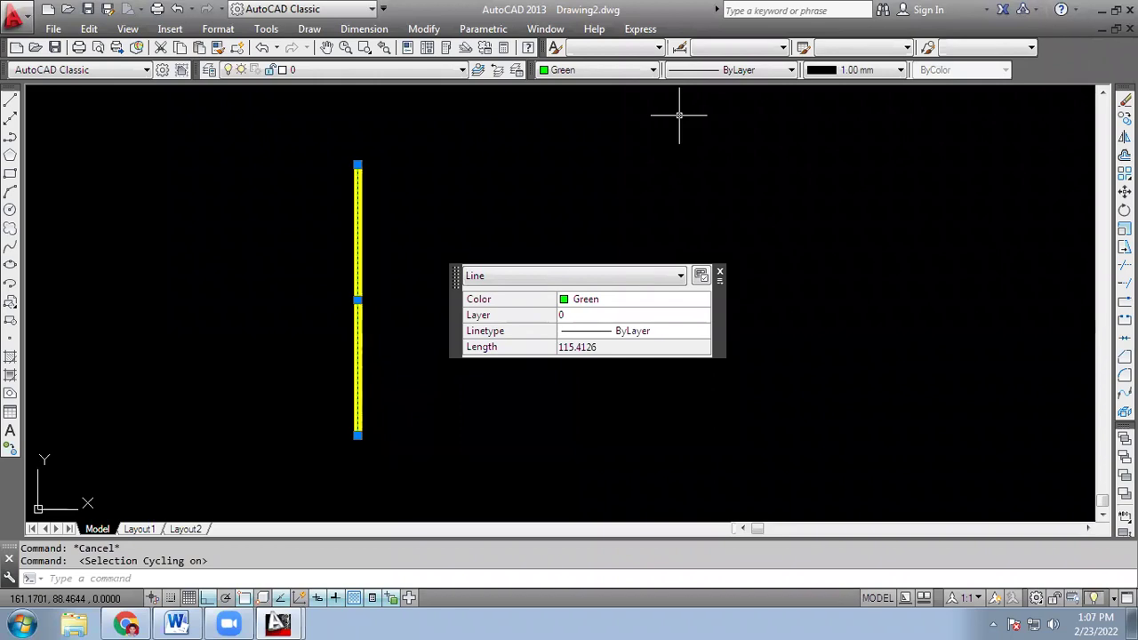
left_click(1124, 190)
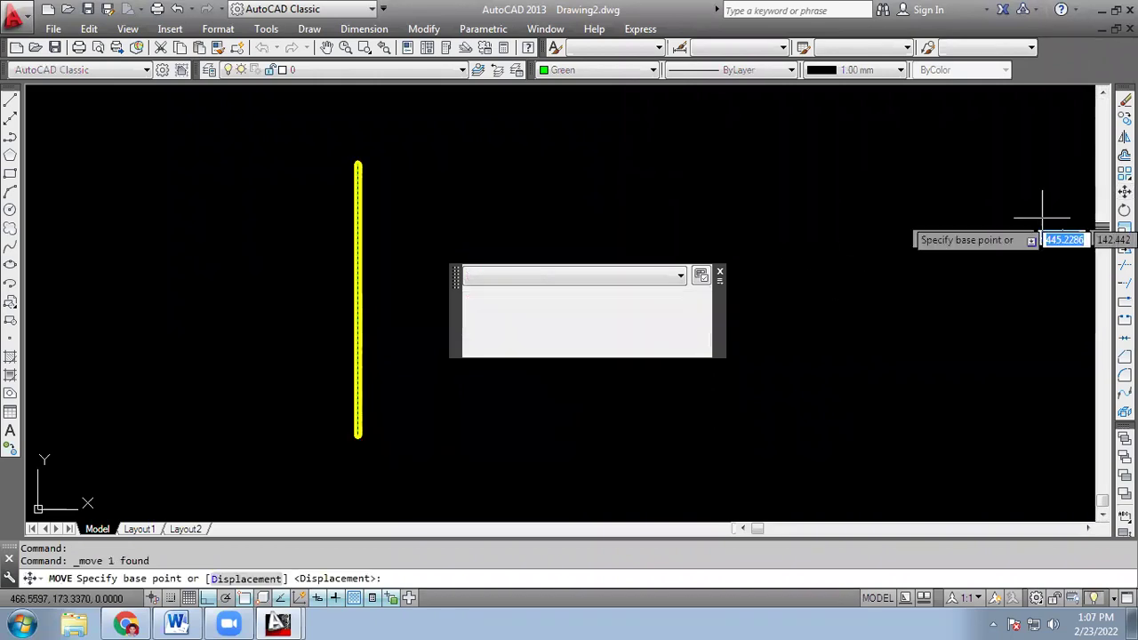
left_click(357, 436)
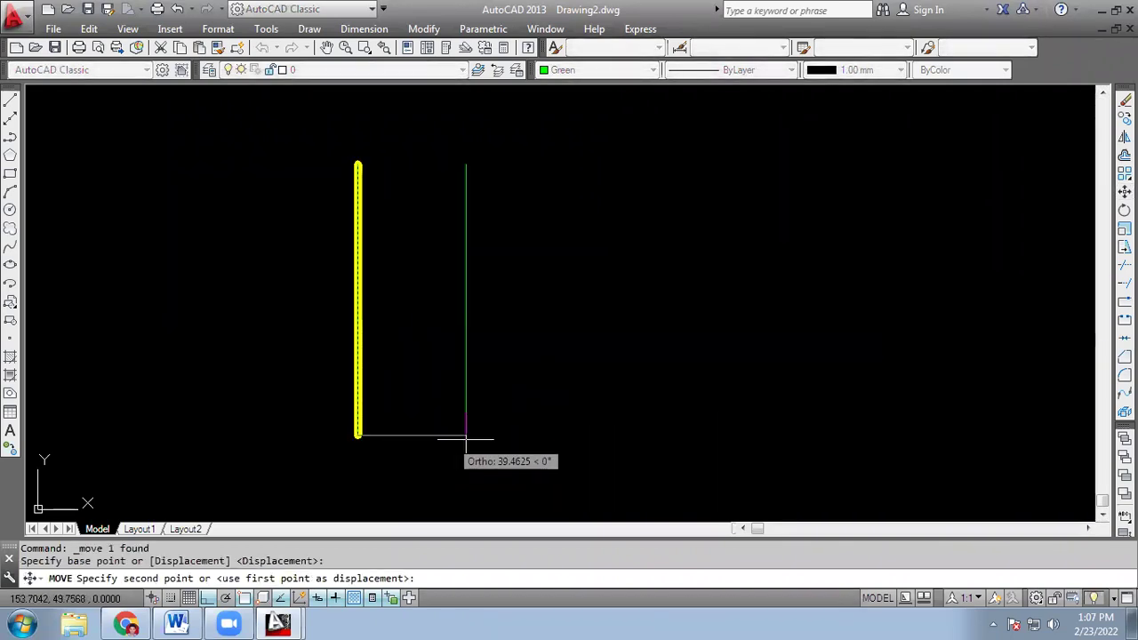
left_click(776, 436)
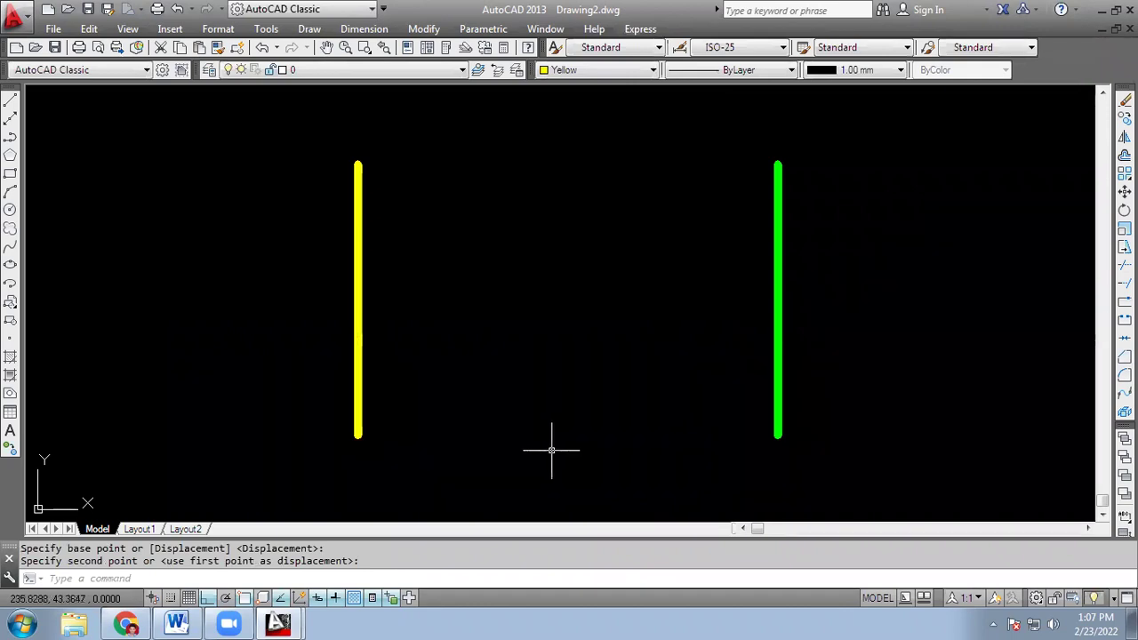
Pick the red line via selection cycling and move it between the yellow and green lines
left_click(359, 365)
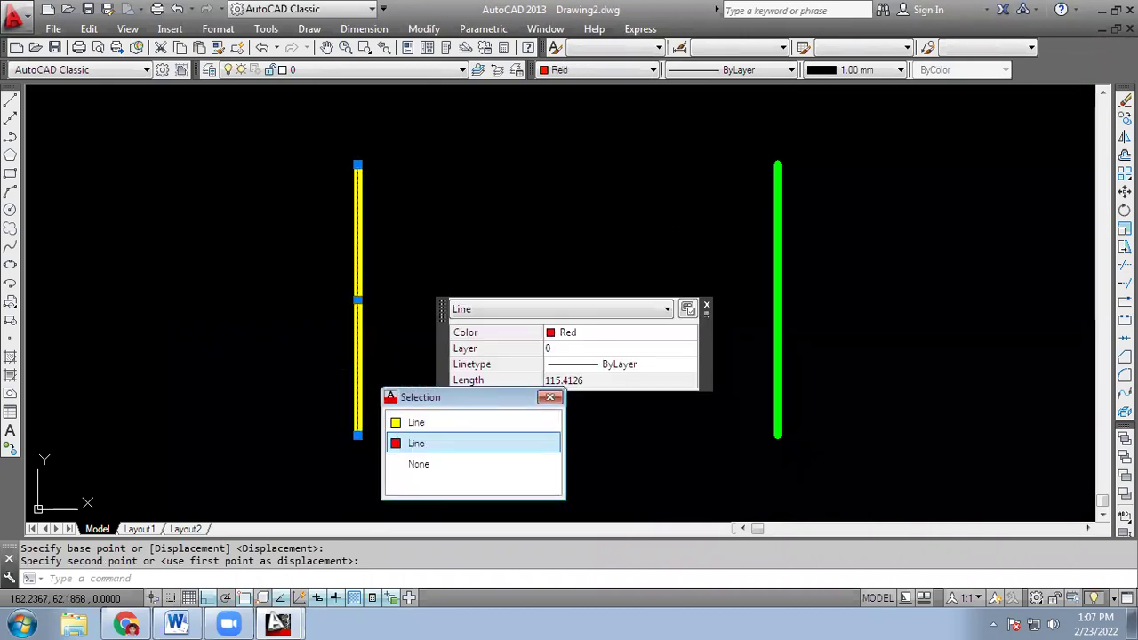
left_click(410, 442)
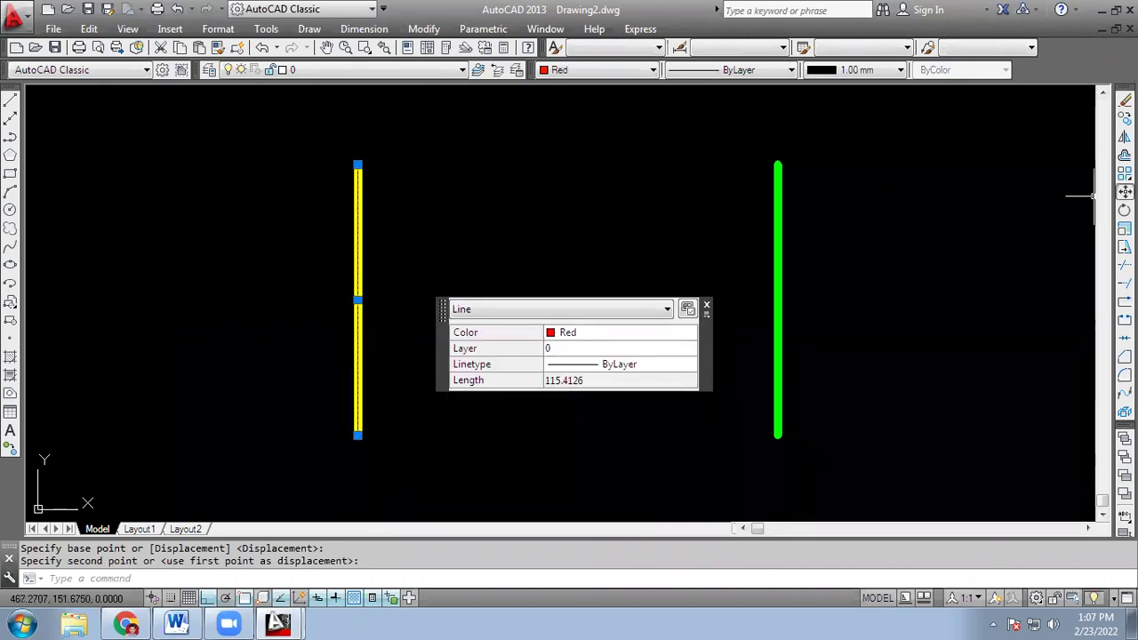
left_click(1125, 191)
left_click(359, 436)
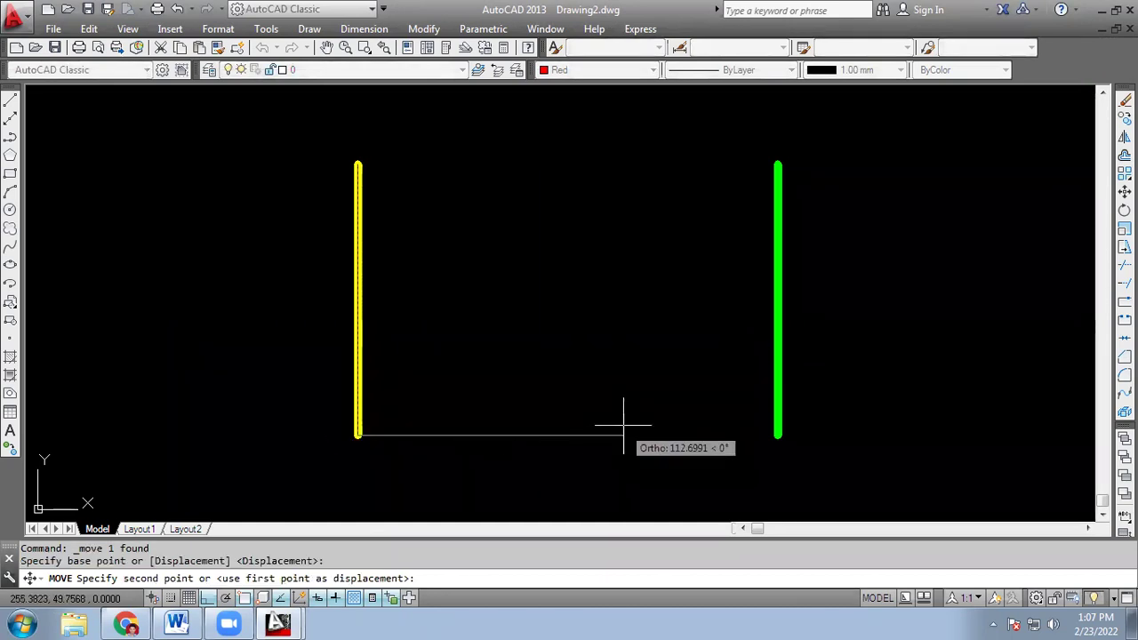
left_click(578, 420)
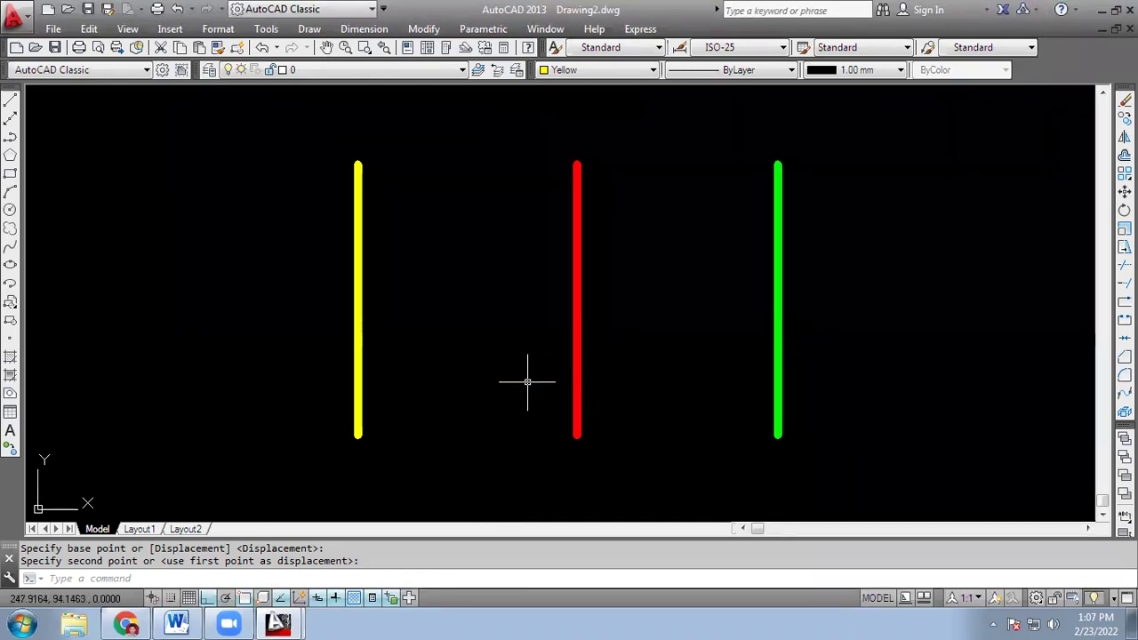
Window-select and delete the three coloured lines, then float the Properties toolbar
left_click(321, 122)
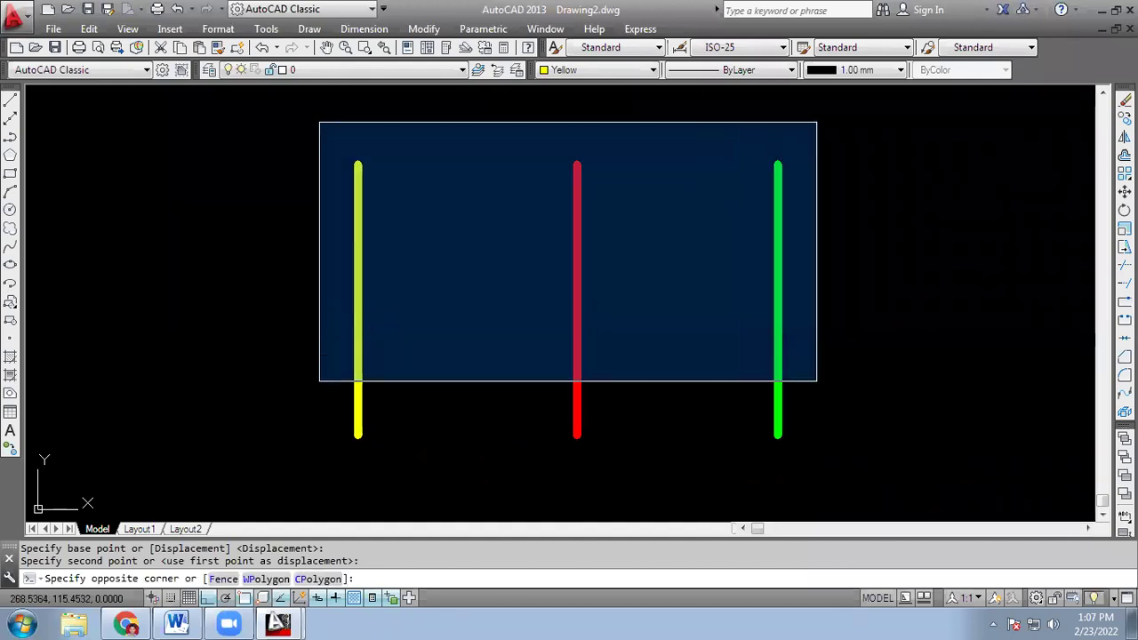
left_click(870, 483)
key("Delete")
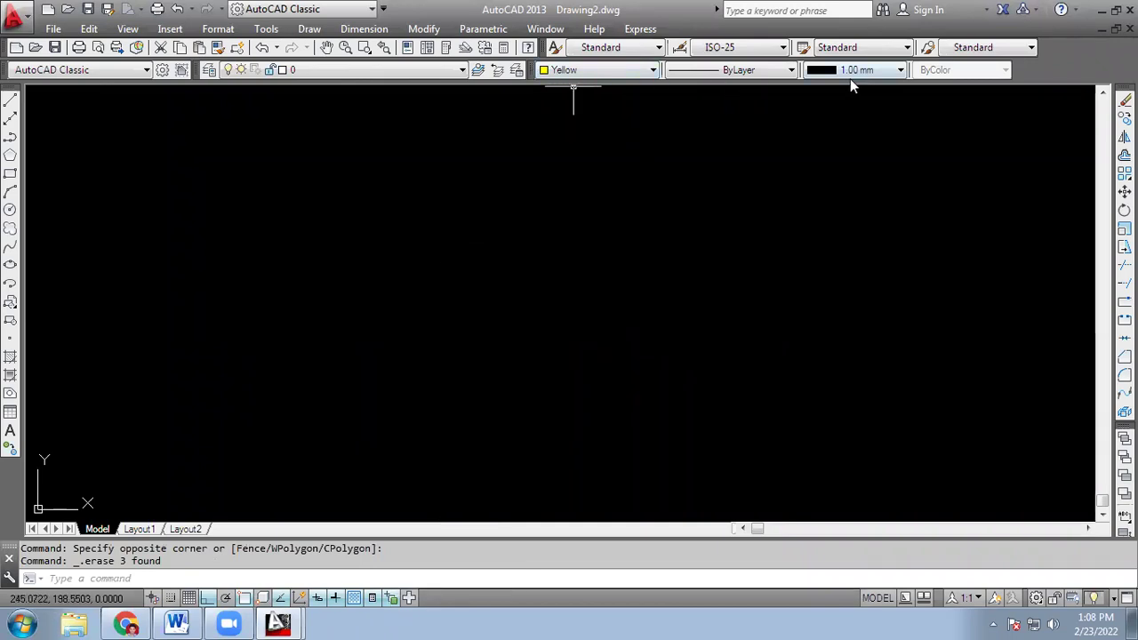
left_click_drag(566, 76, 559, 128)
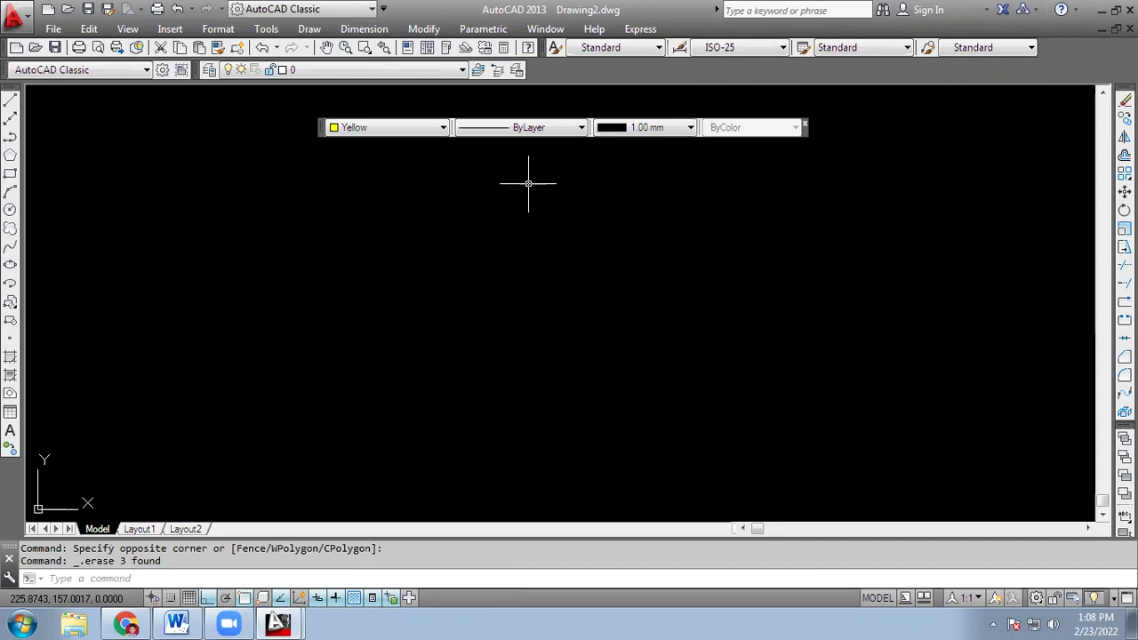
Set the current colour to ByLayer in Color Control
left_click(445, 128)
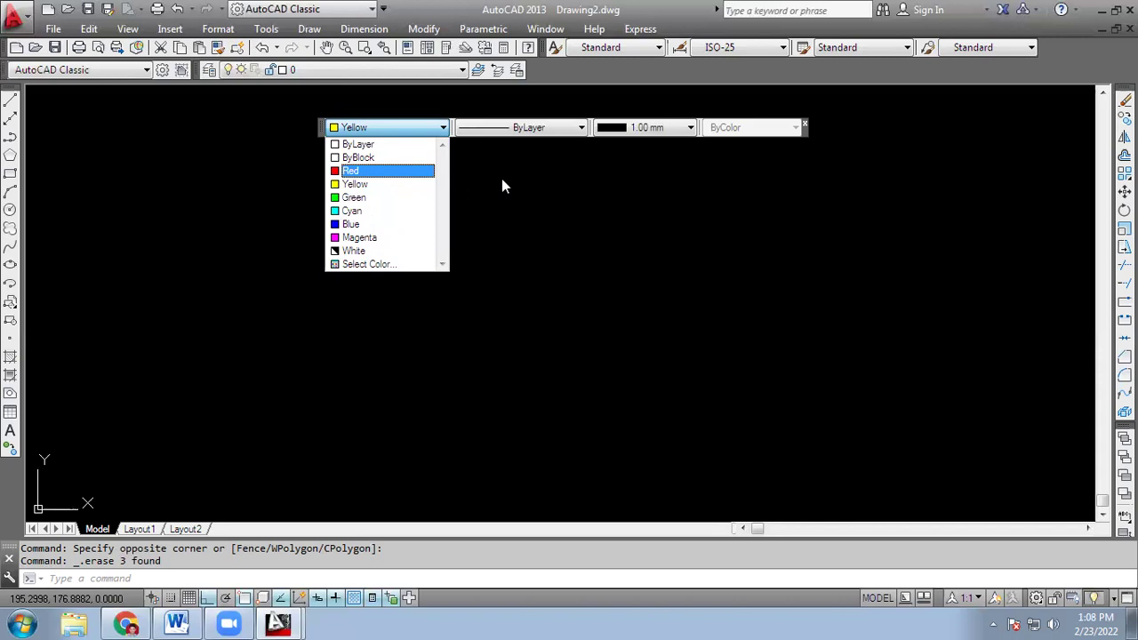
left_click(488, 204)
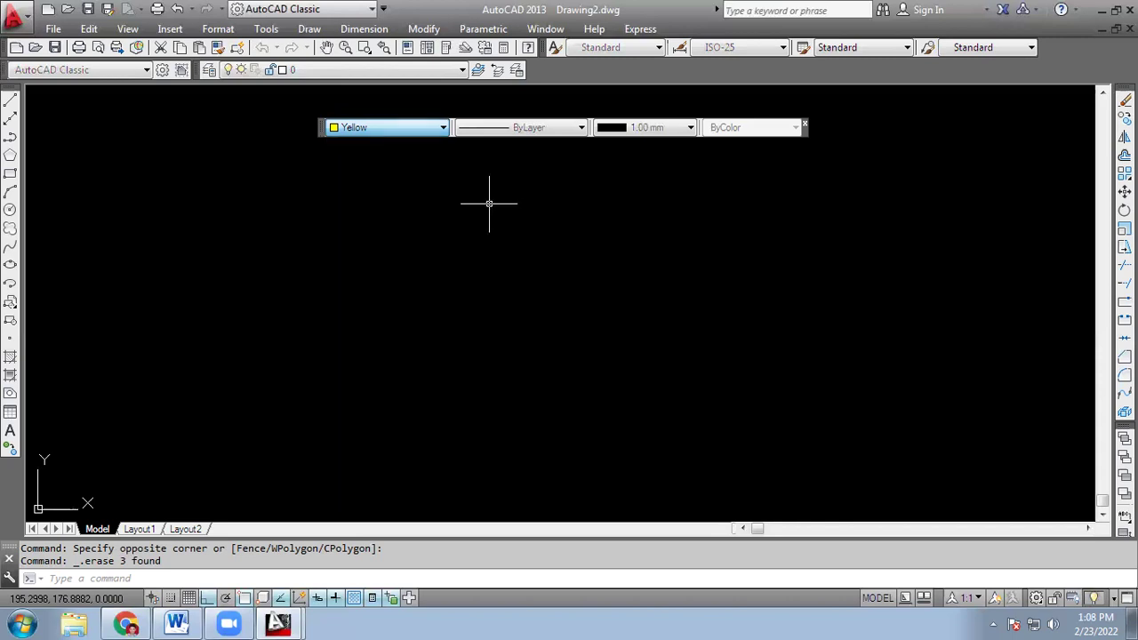
left_click(425, 127)
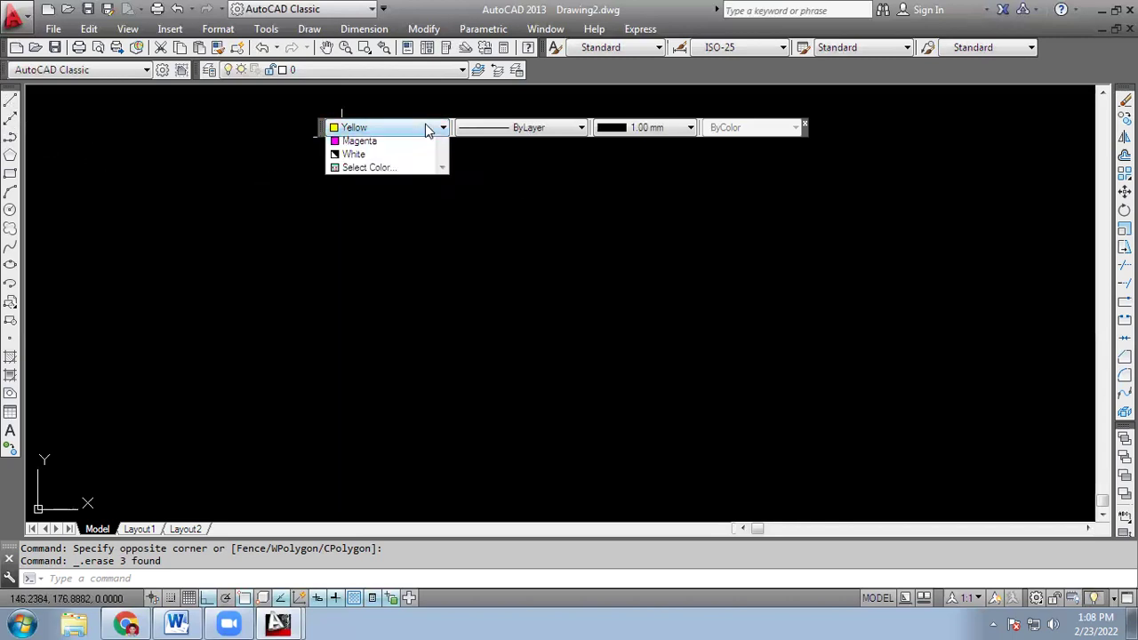
left_click(382, 145)
Draw a closed six-line stepped L-shaped outline with LINE and Ortho
left_click(11, 102)
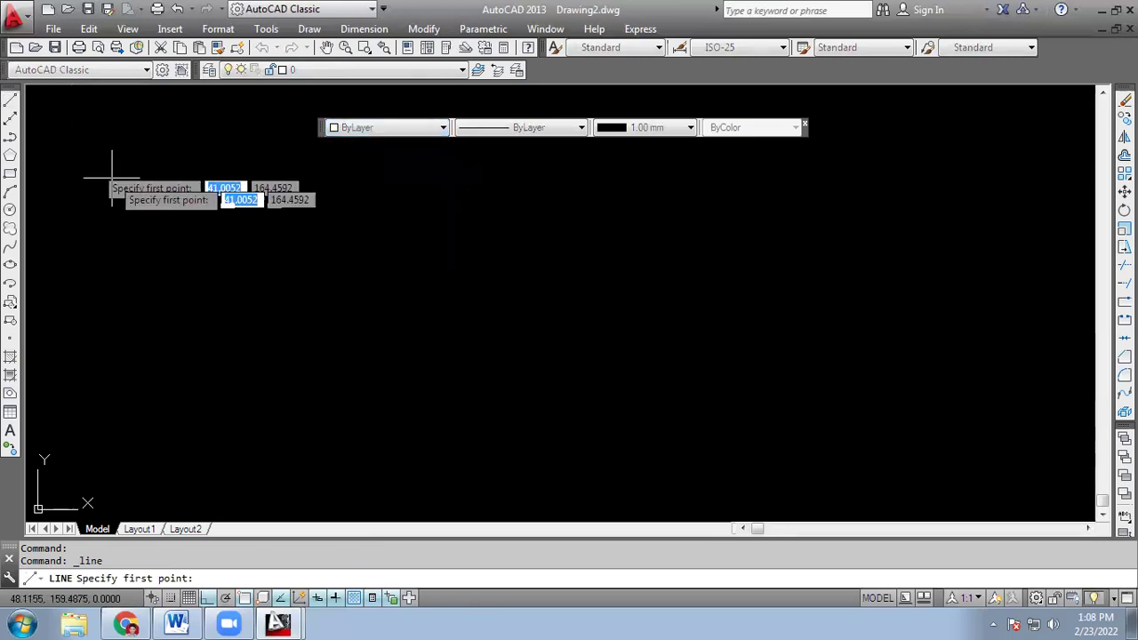
left_click(300, 190)
left_click(525, 232)
left_click(525, 345)
left_click(681, 345)
left_click(677, 454)
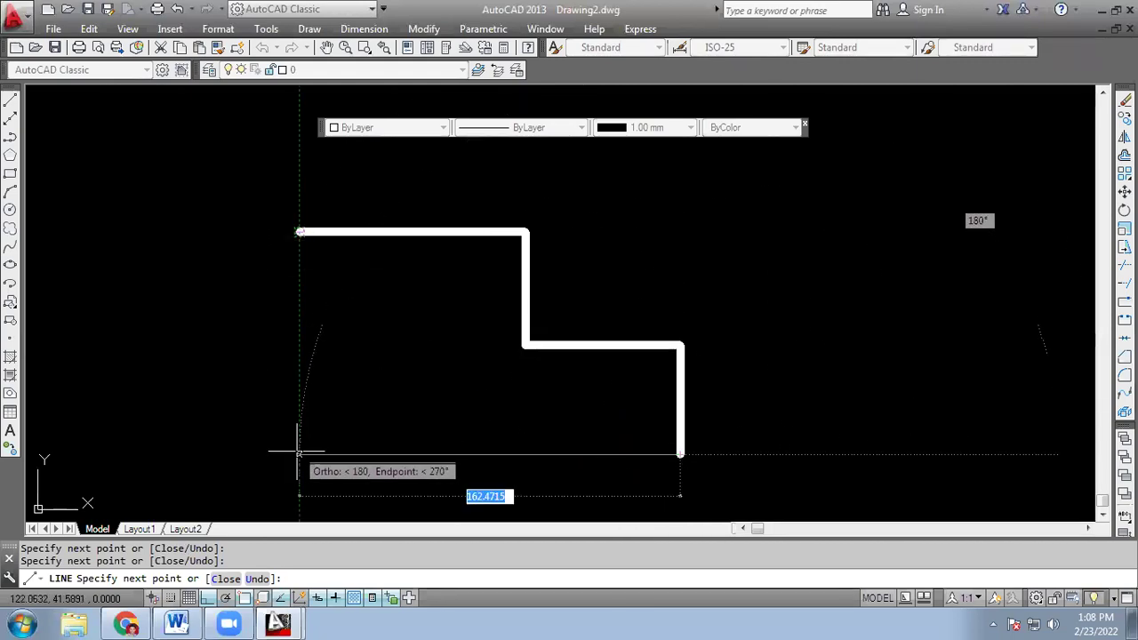
left_click(300, 454)
left_click(300, 232)
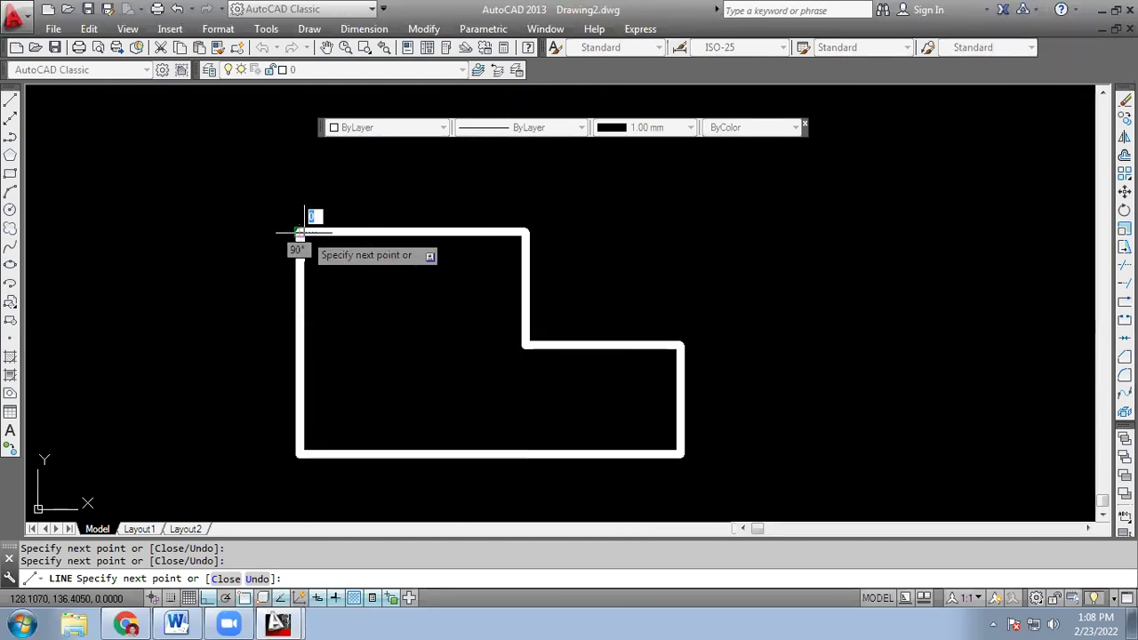
key("Escape")
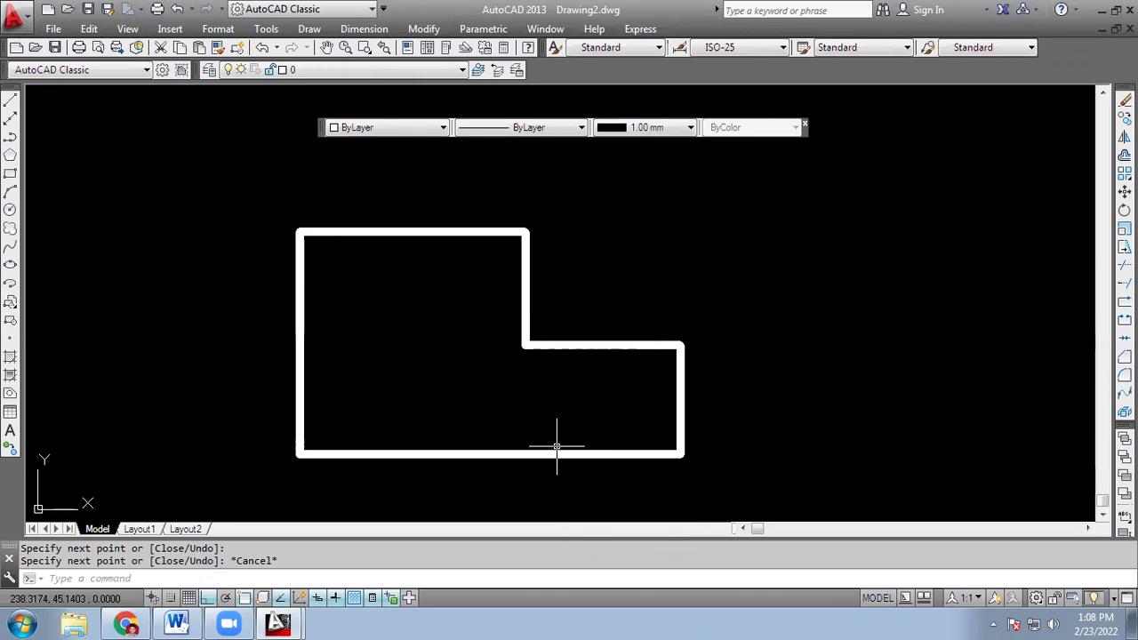
Make the top, middle and bottom horizontal edges red
left_click(416, 233)
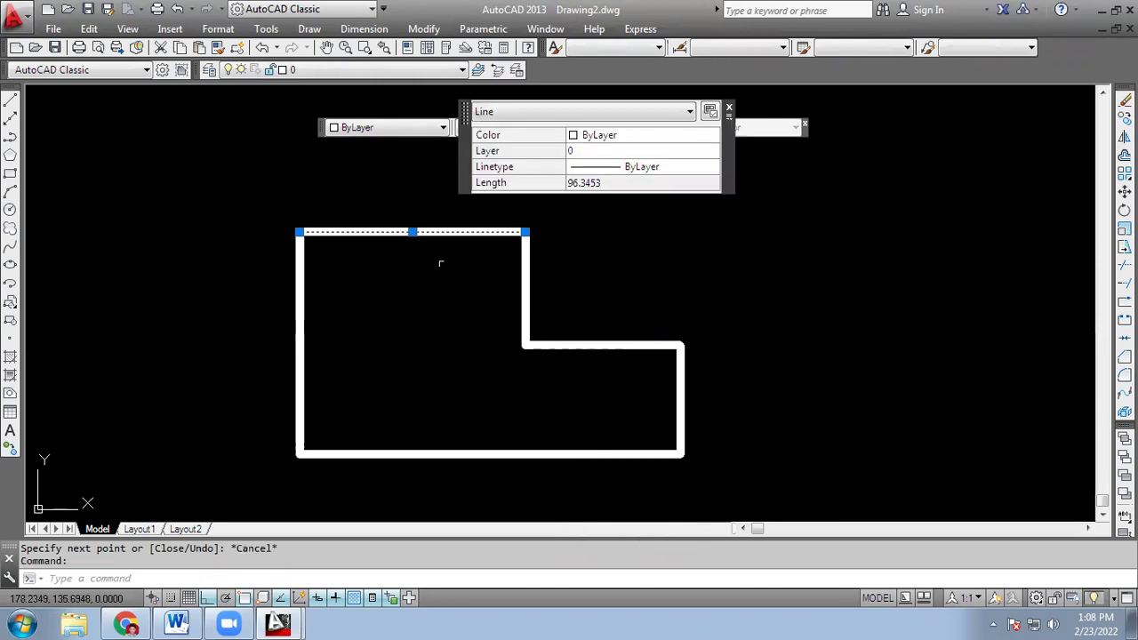
left_click(592, 345)
left_click(463, 454)
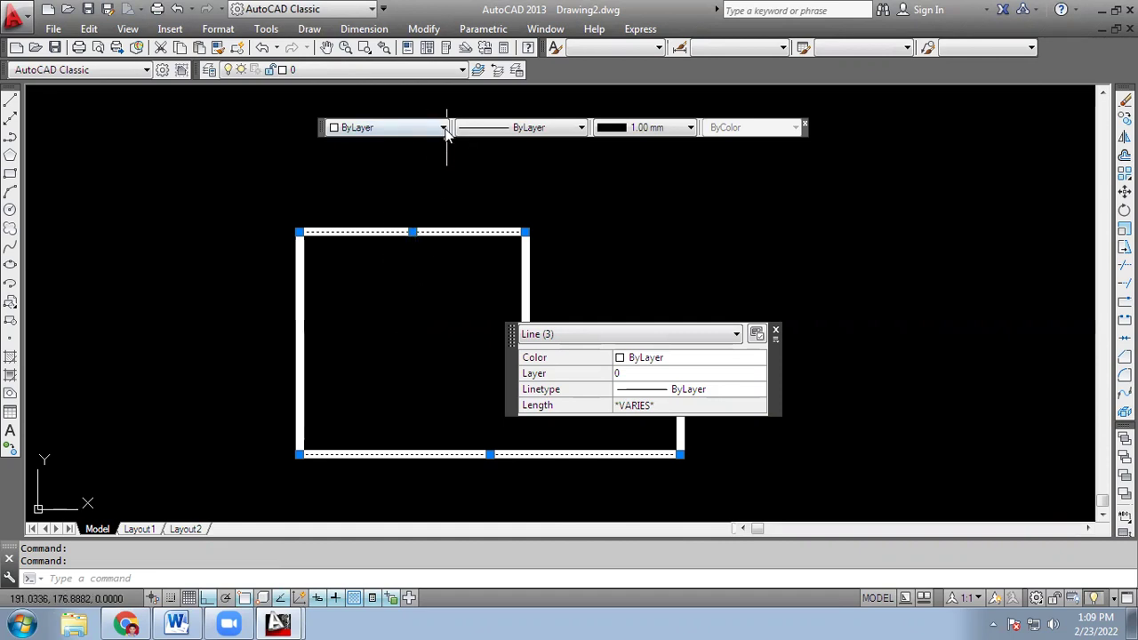
left_click(443, 128)
left_click(394, 168)
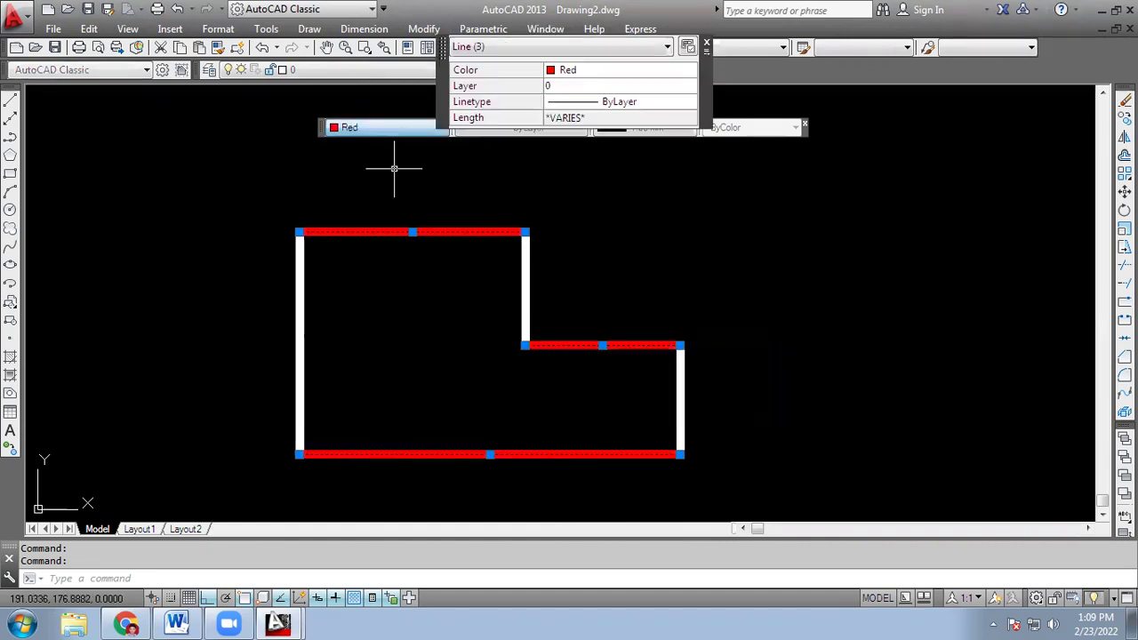
left_click(707, 42)
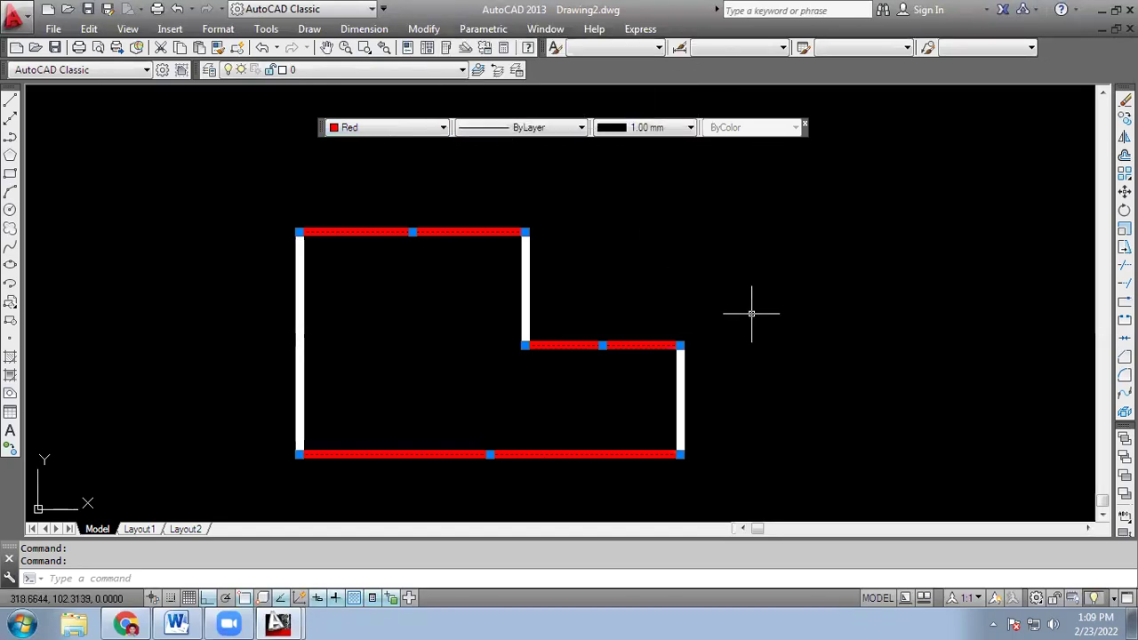
key("Escape")
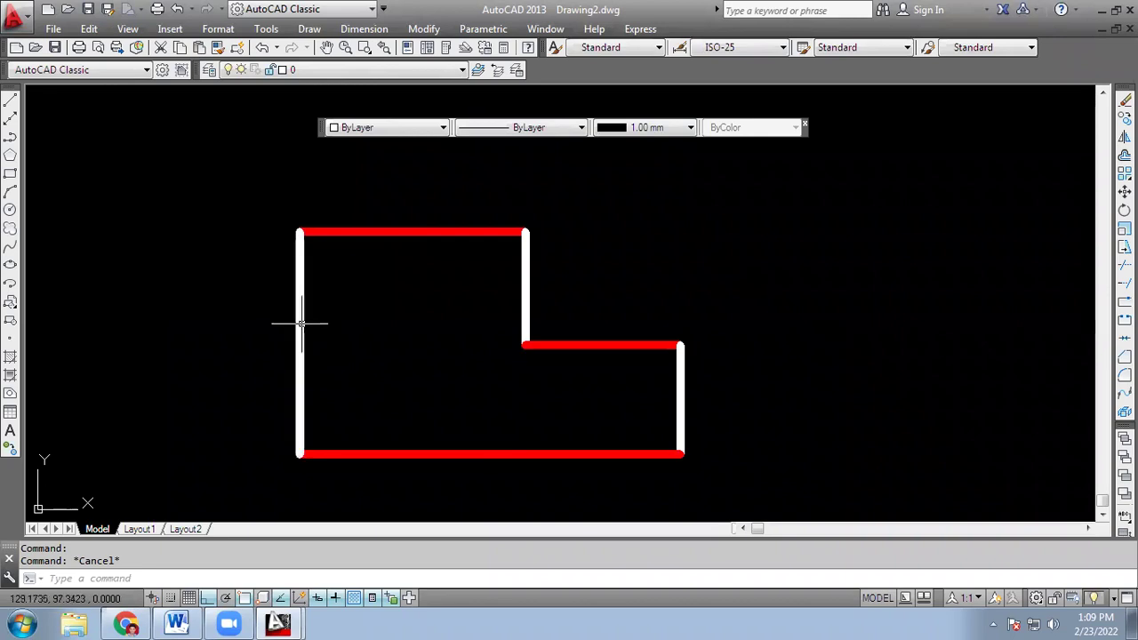
Make the left vertical edge green
left_click(300, 324)
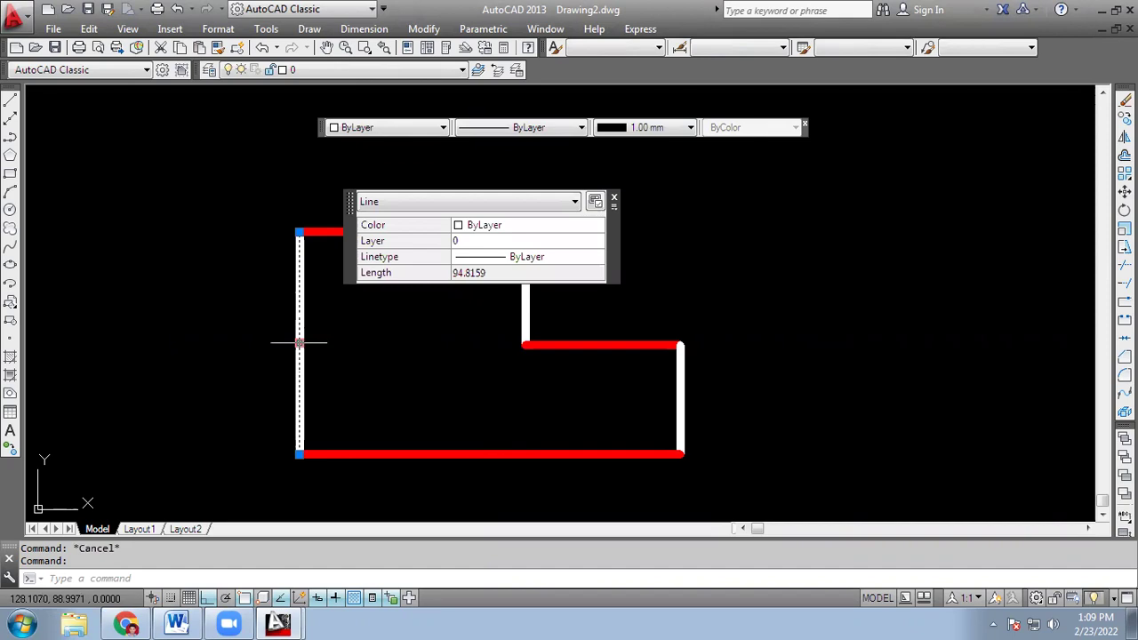
left_click(441, 128)
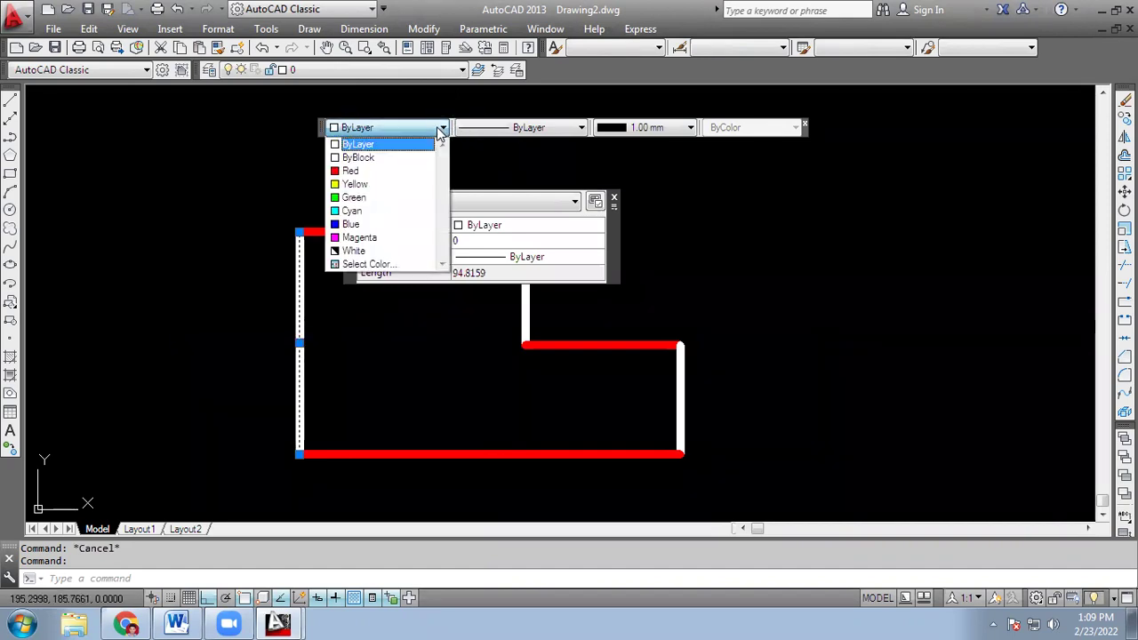
left_click(359, 199)
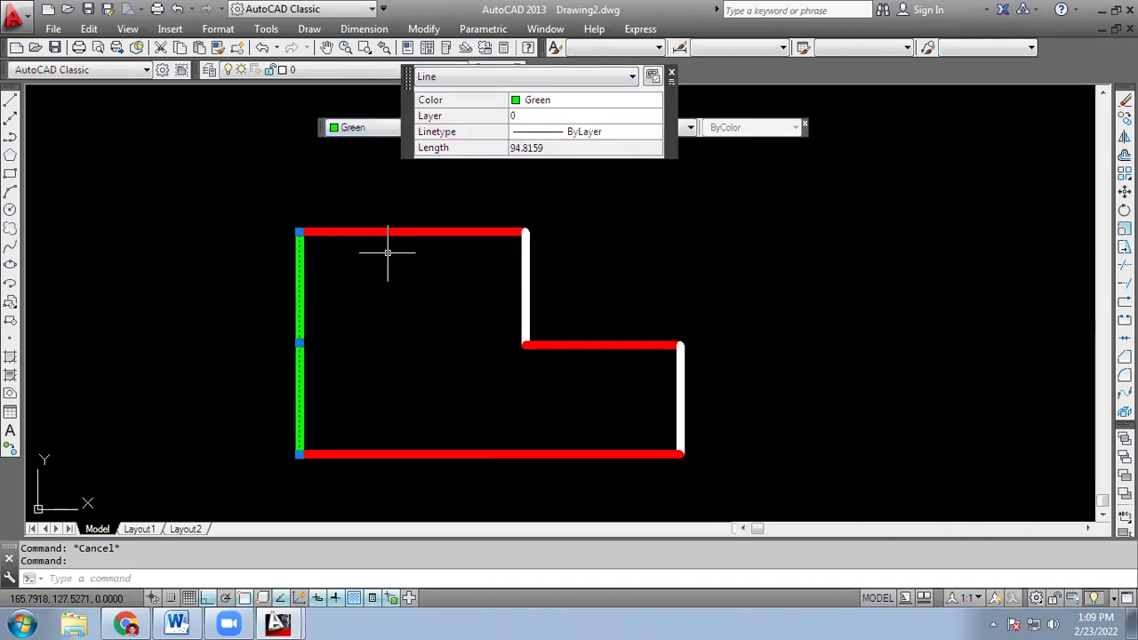
key("Escape")
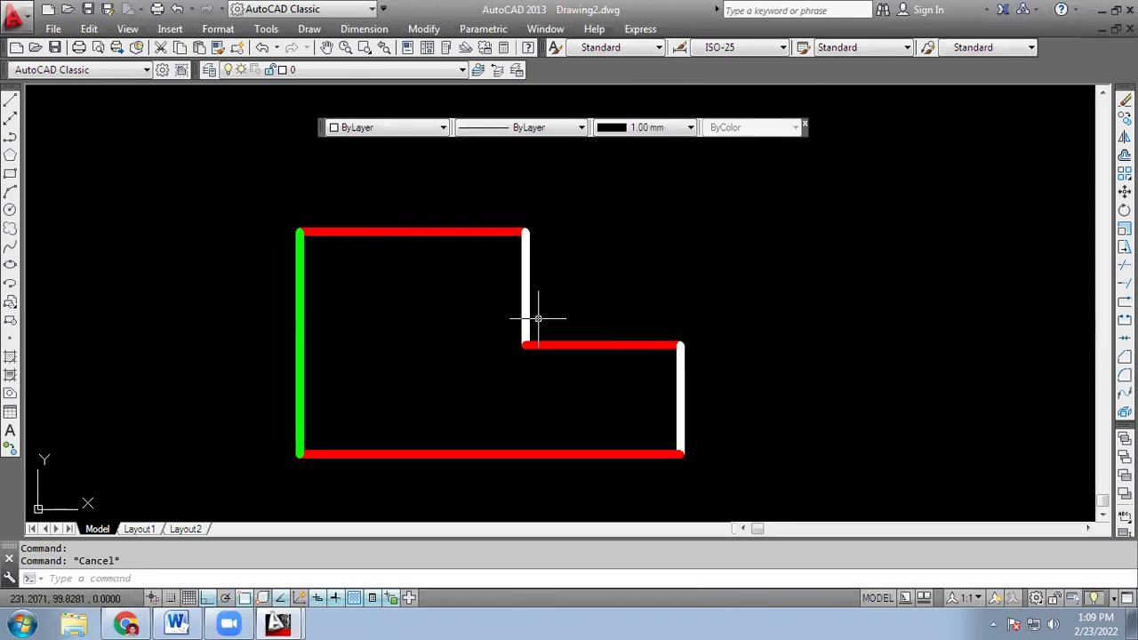
Select the middle and right vertical edges for recolouring
left_click(524, 292)
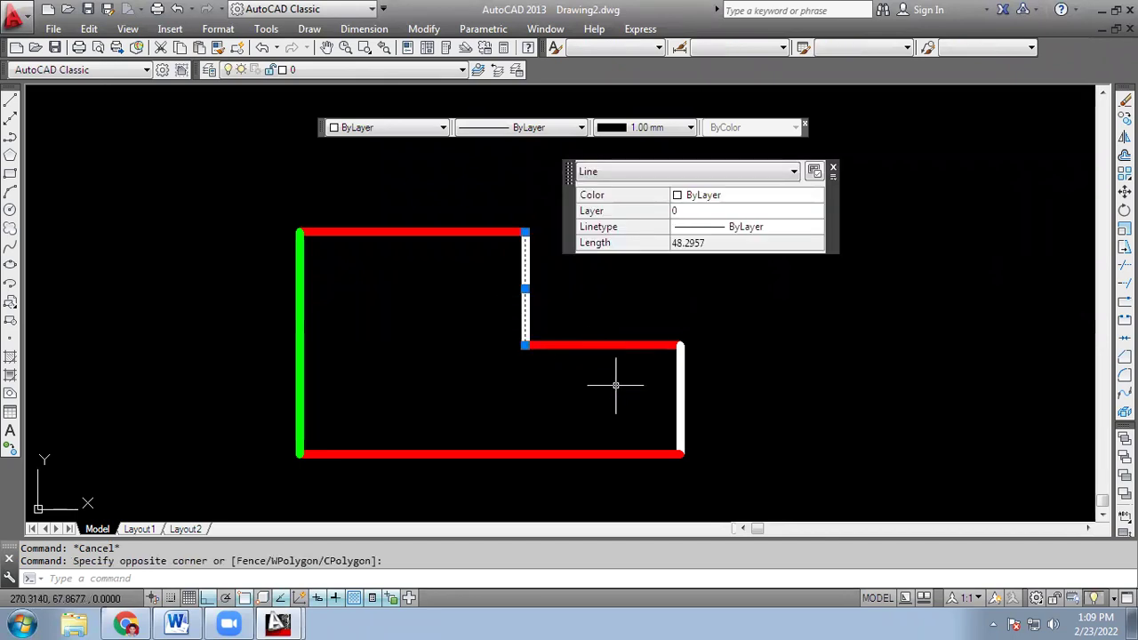
left_click(681, 399)
left_click(676, 405)
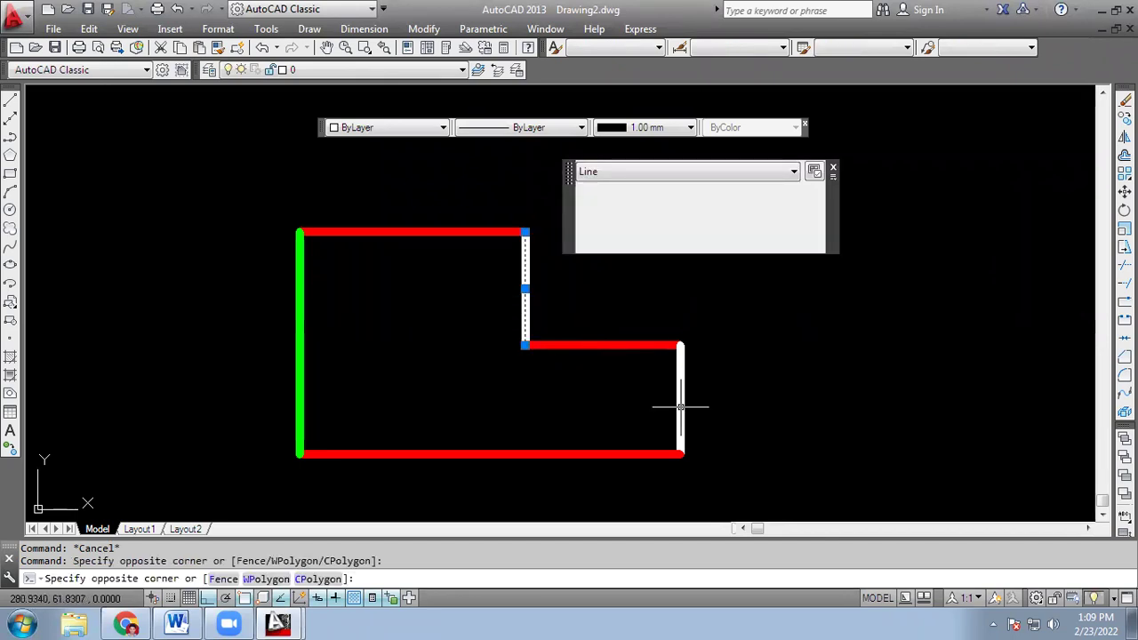
left_click(373, 129)
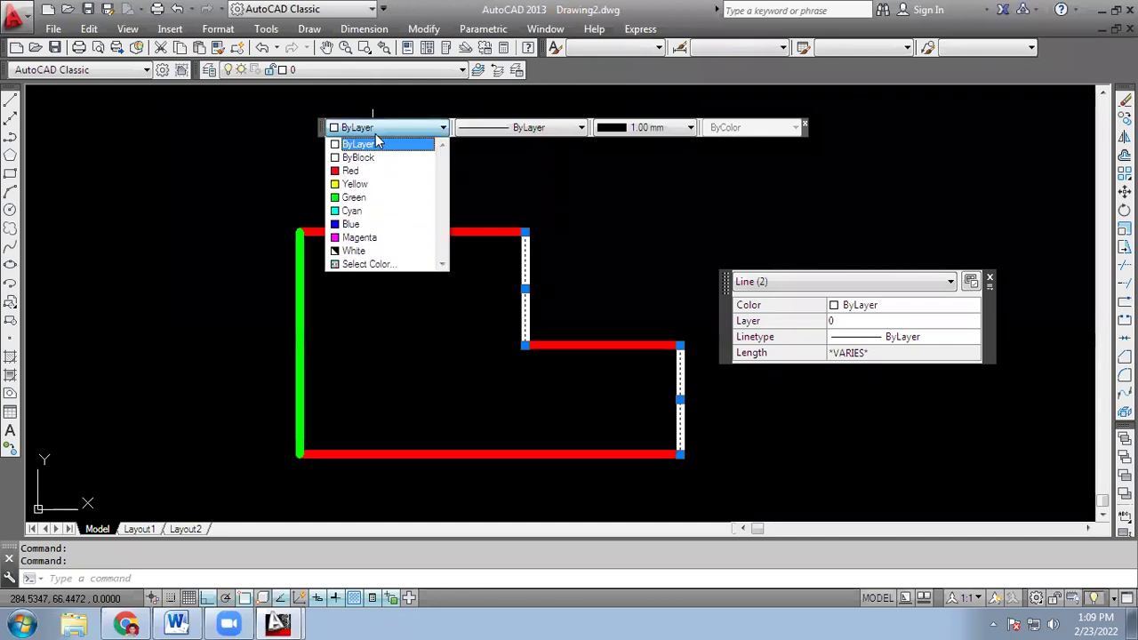
Set the two selected vertical sides to Cyan and deselect them
left_click(363, 214)
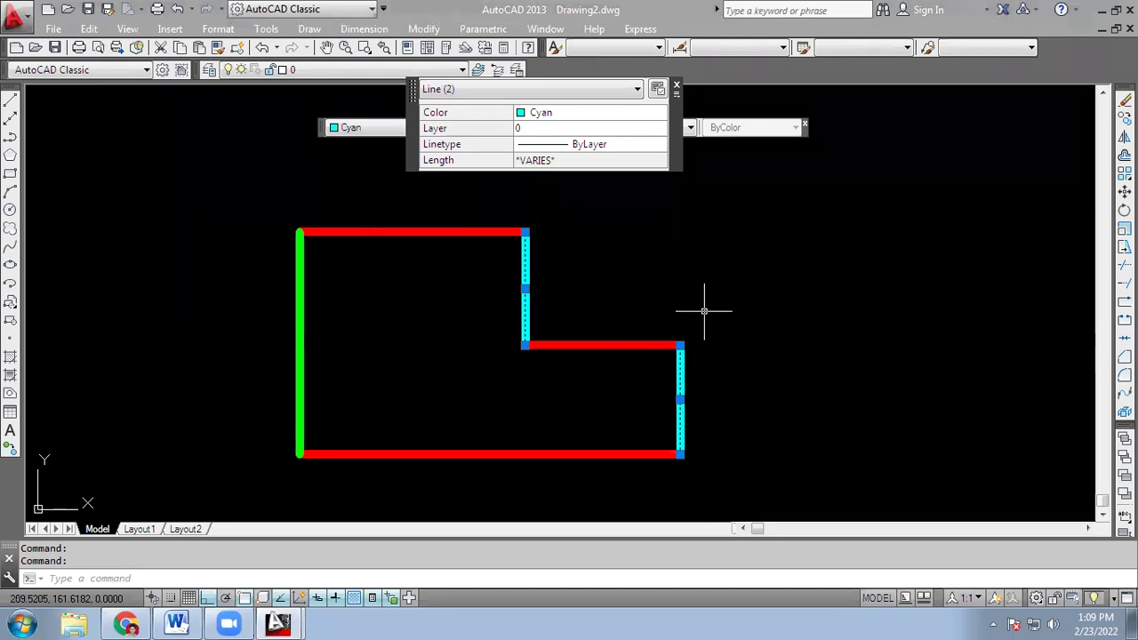
key("Escape")
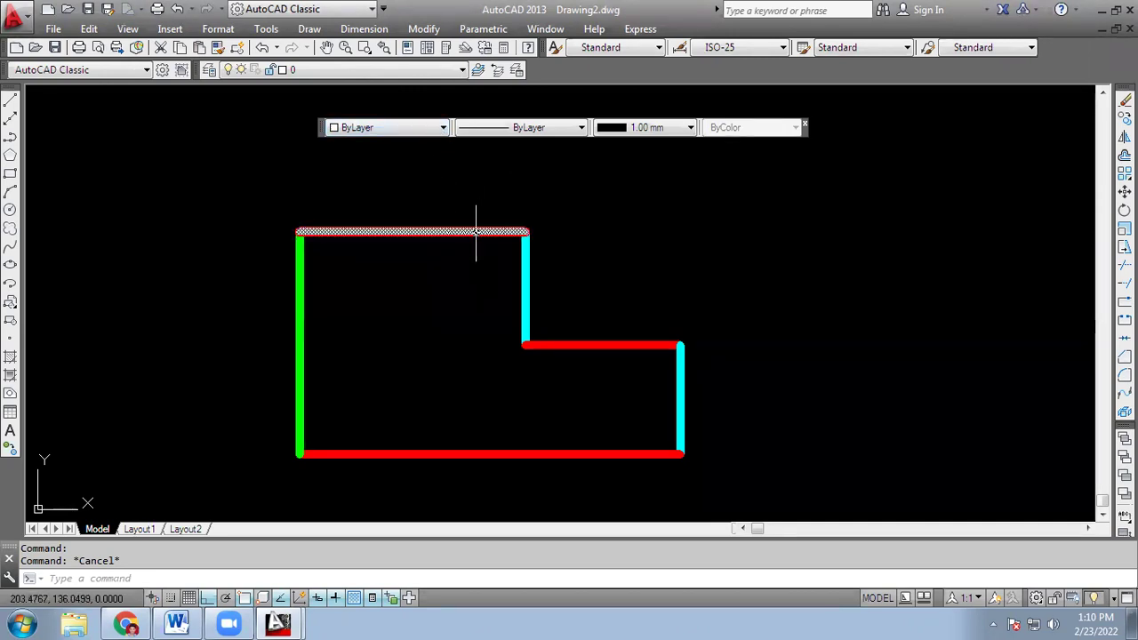
Browse the Color, Linetype and Lineweight lists unchanged, keeping lineweight at 1.00 mm
left_click(444, 131)
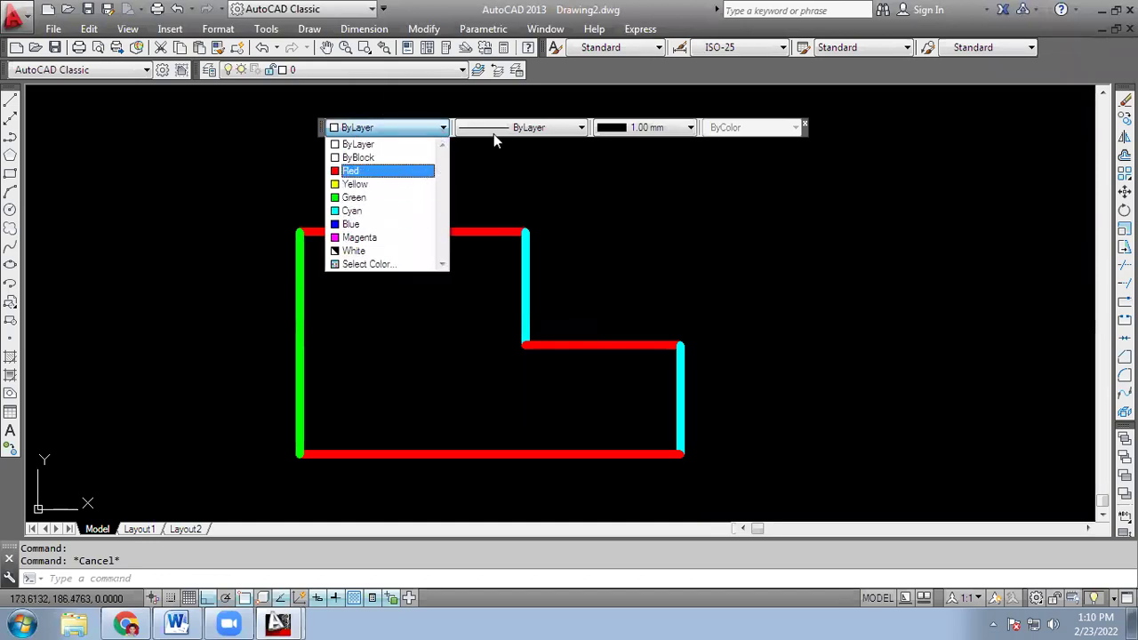
left_click(580, 131)
left_click(580, 131)
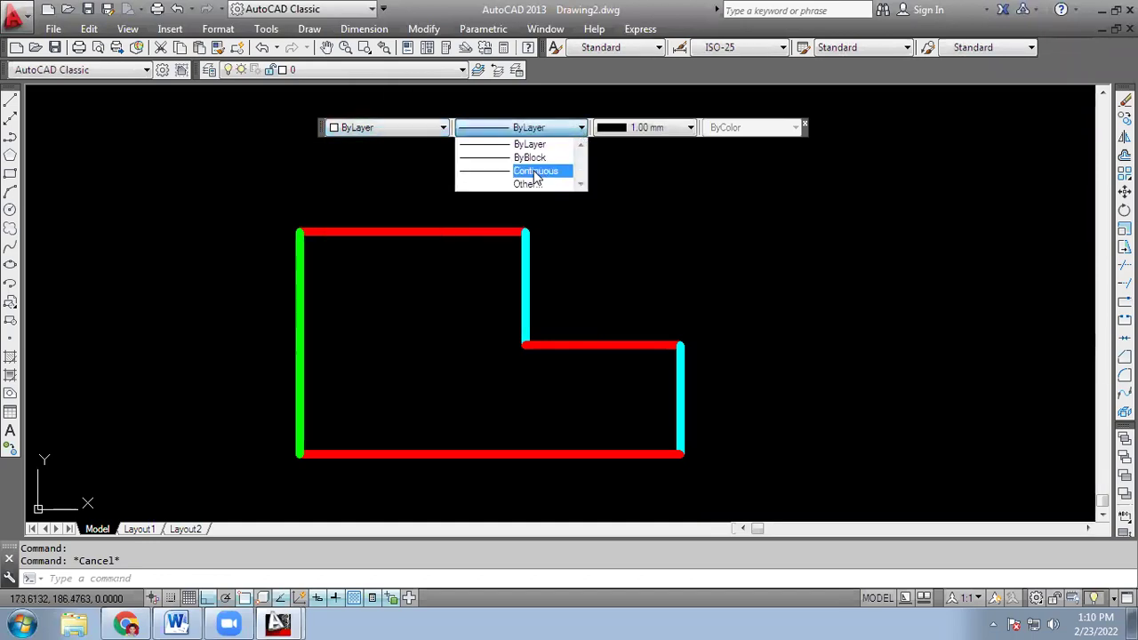
left_click(694, 129)
left_click(691, 128)
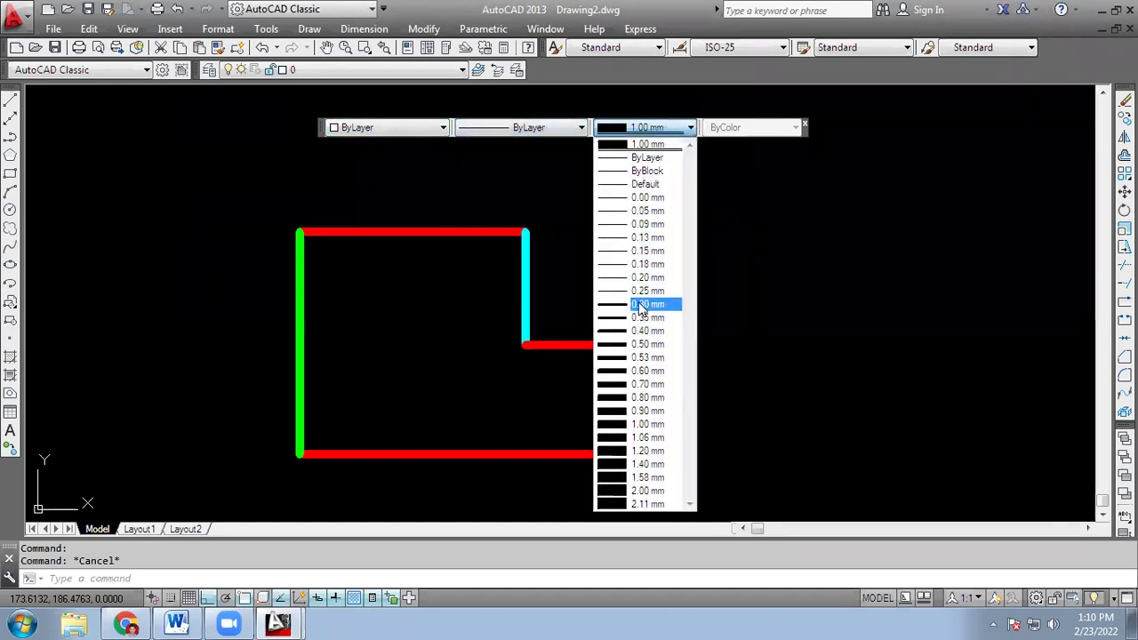
left_click(839, 246)
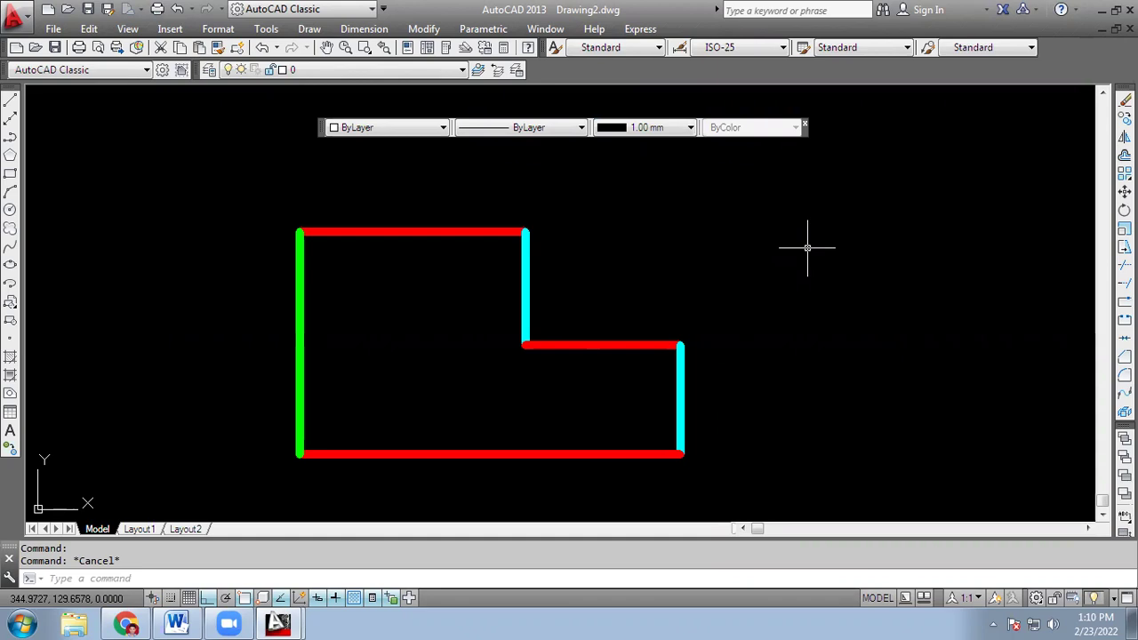
Check the Linetype list again and leave it open
left_click(520, 127)
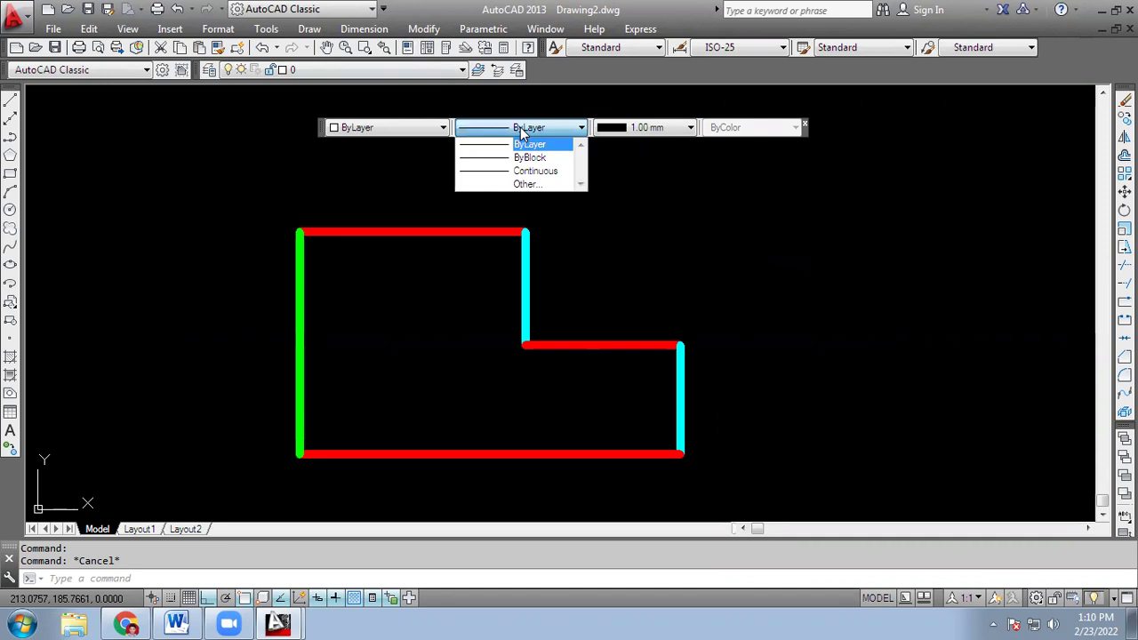
left_click(664, 217)
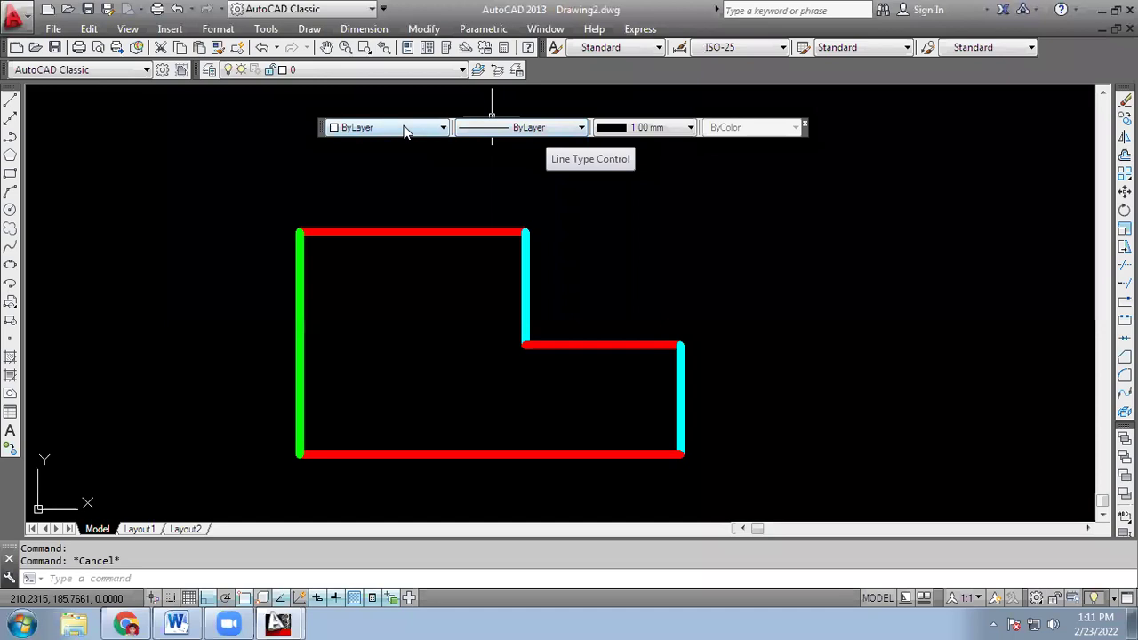
left_click(494, 131)
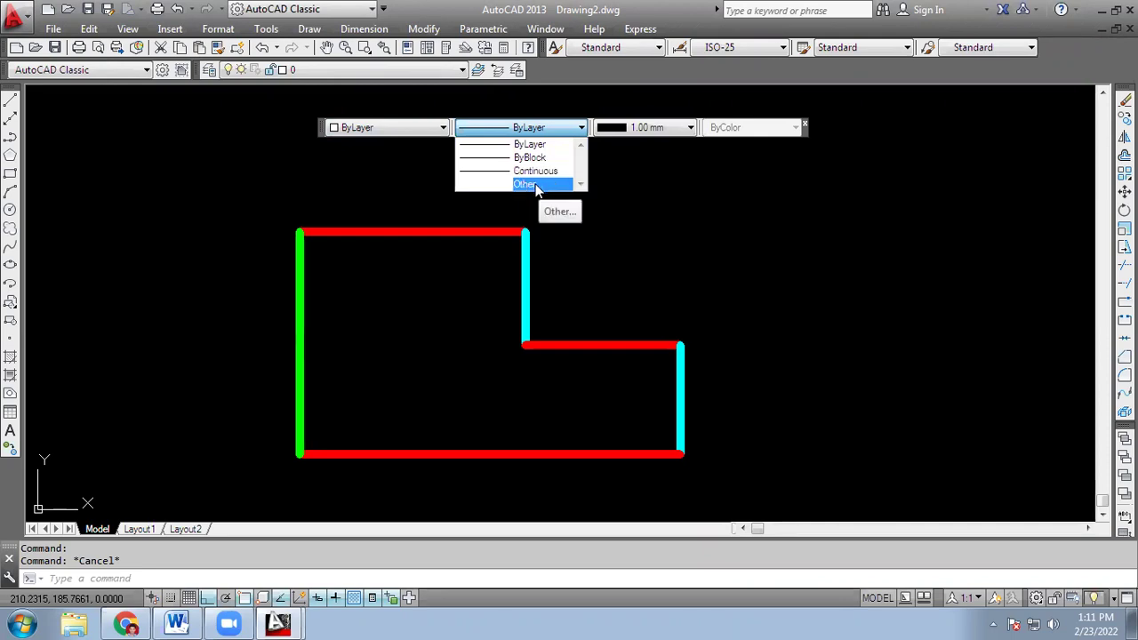
Open the Linetype Manager and browse the loadable linetypes to CENTER, then cancel
left_click(537, 187)
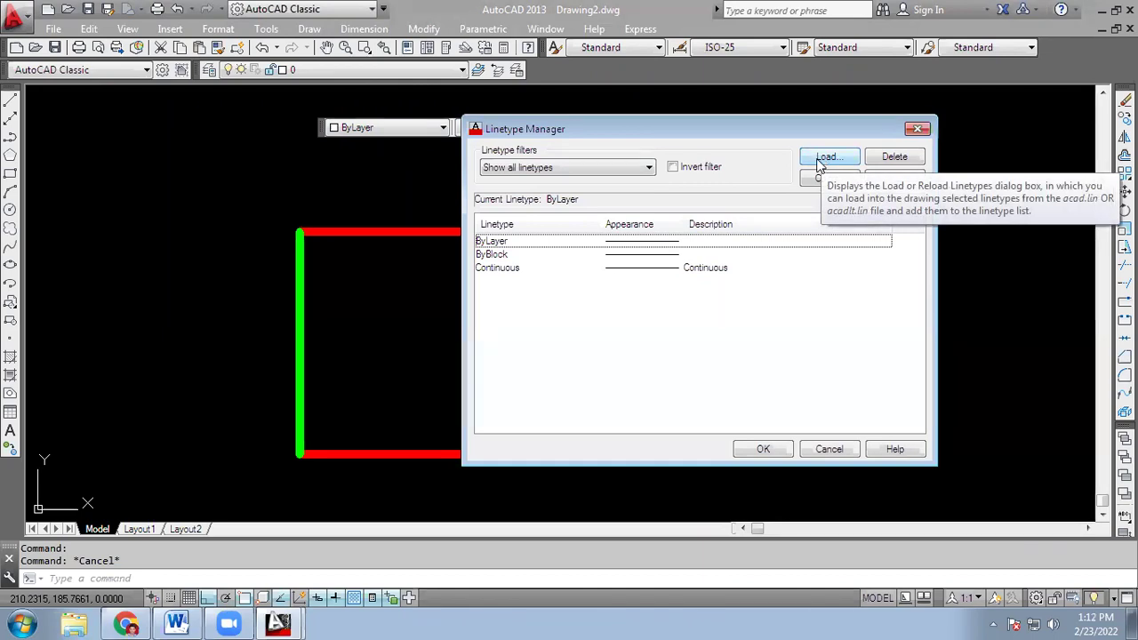
left_click(819, 163)
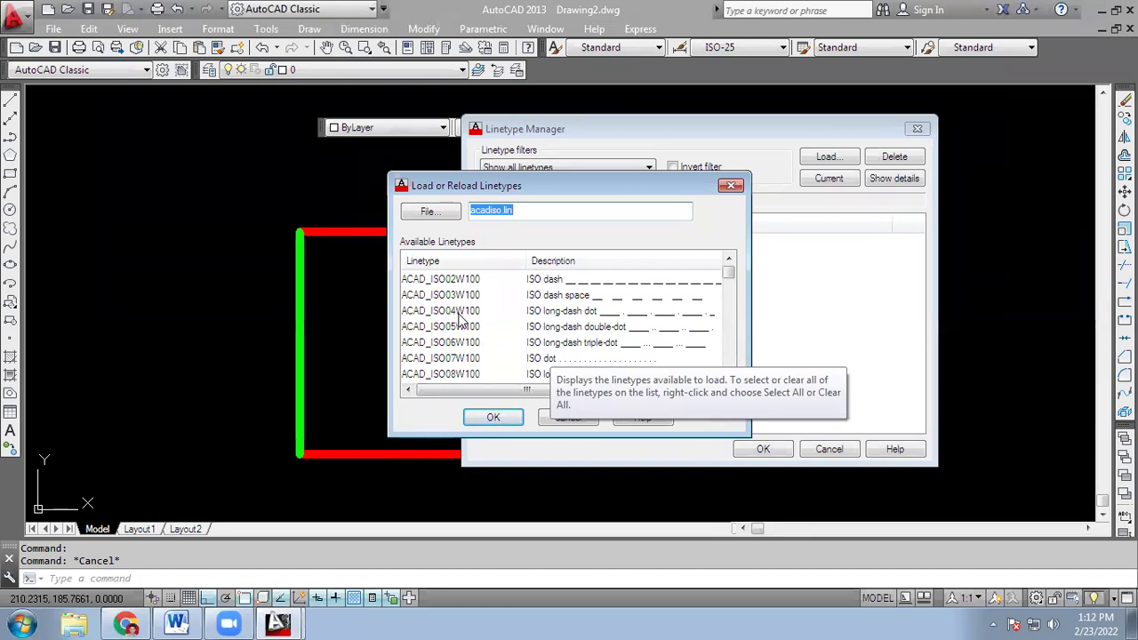
left_click(460, 318)
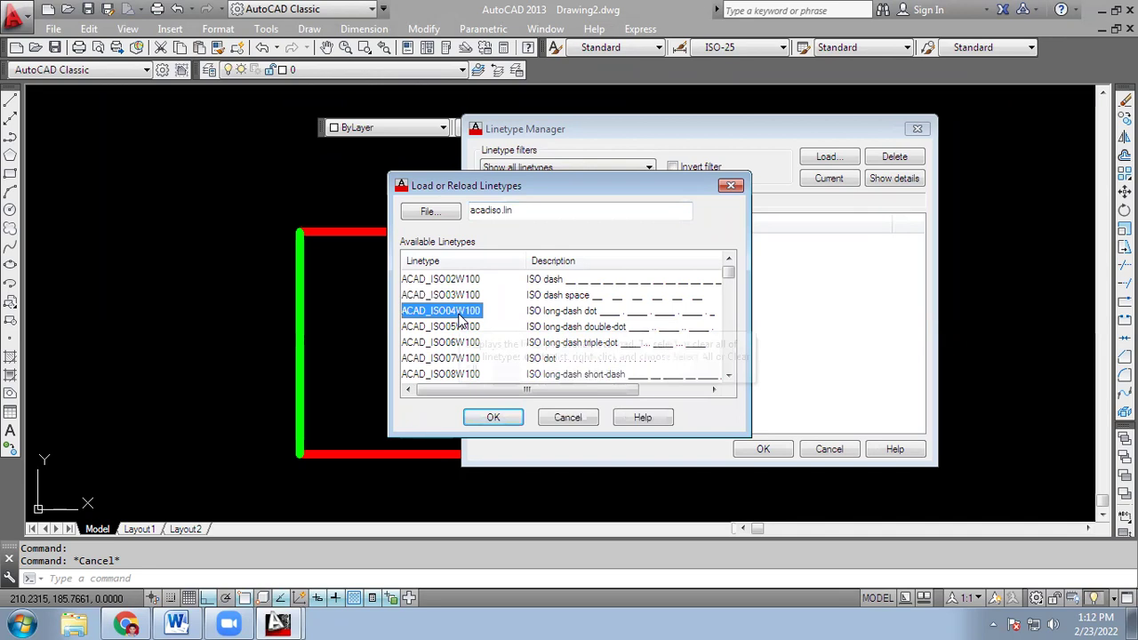
key("c")
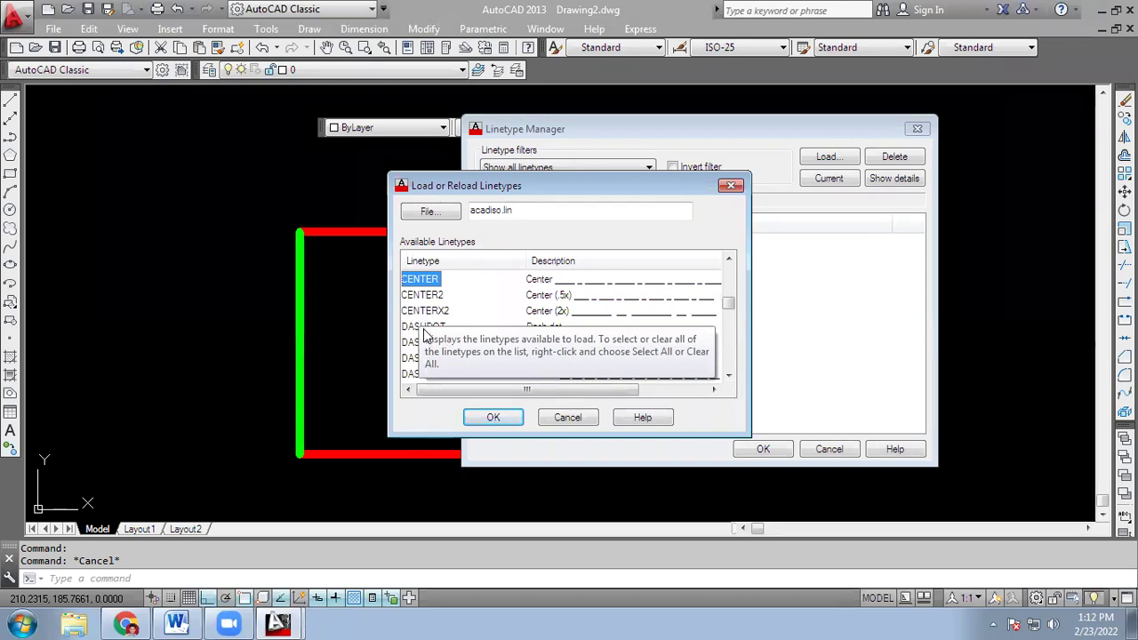
left_click(552, 417)
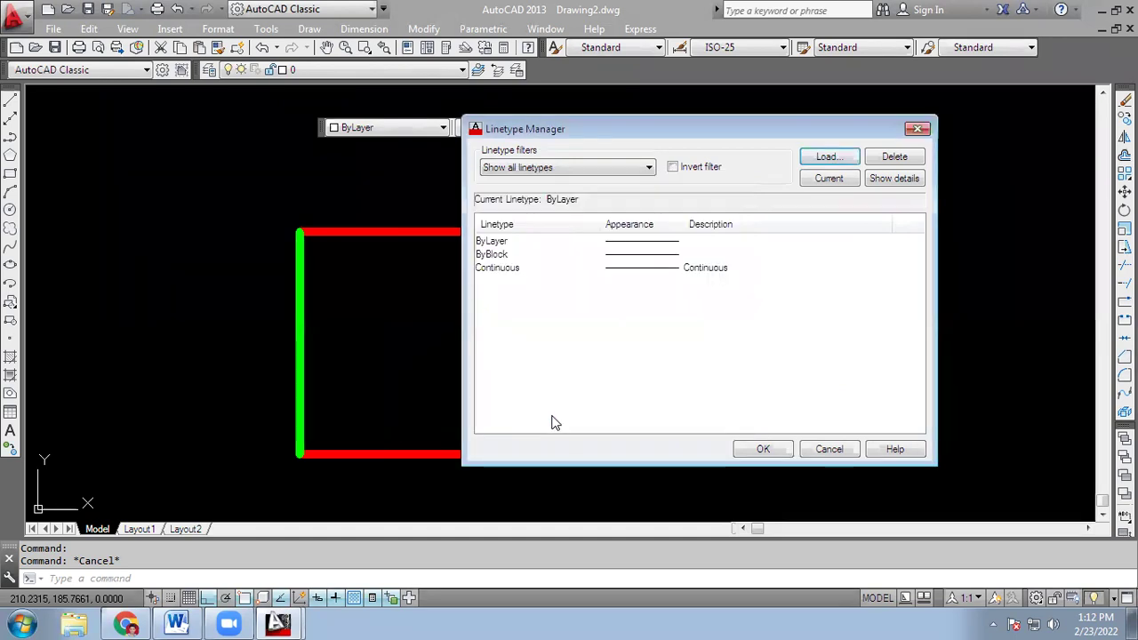
Load the CENTER linetype from the Load or Reload Linetypes list
left_click(827, 159)
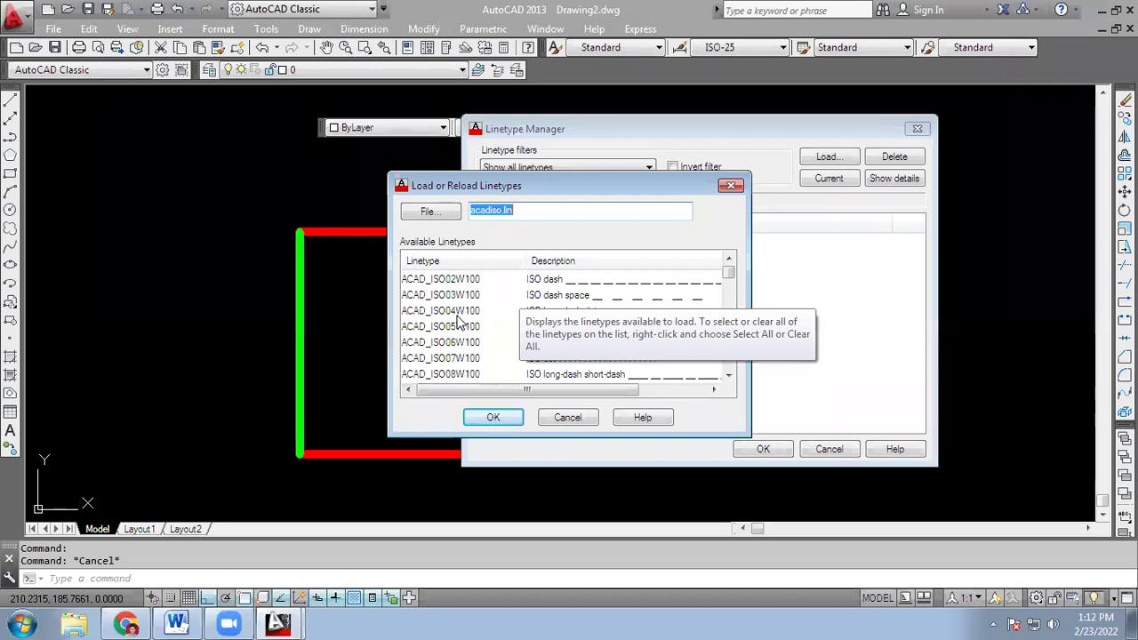
left_click(456, 316)
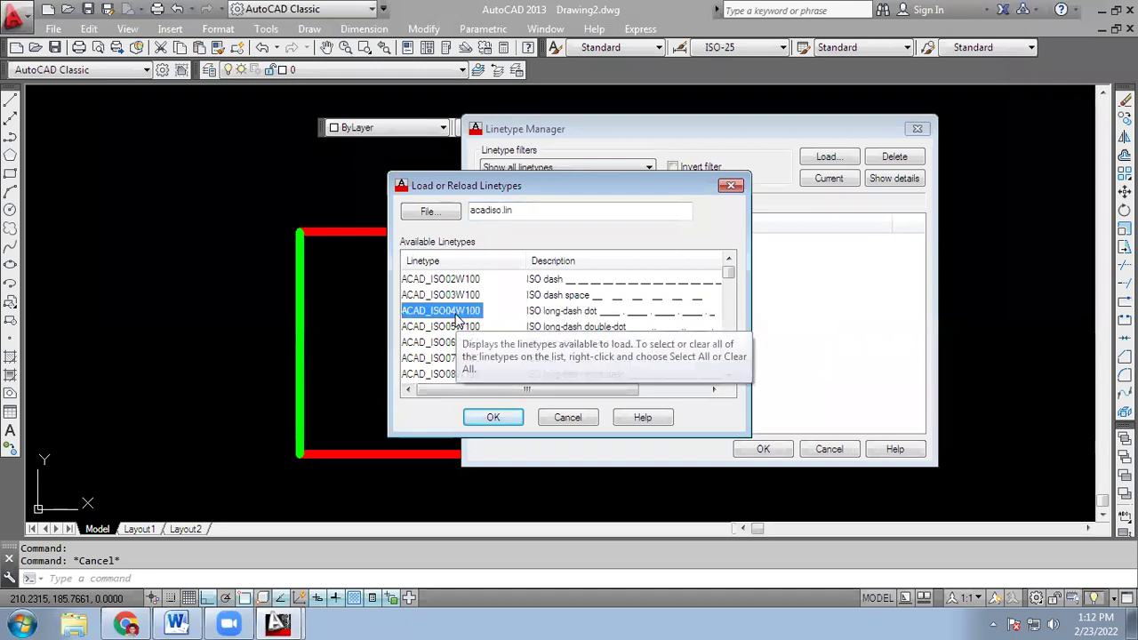
key("c")
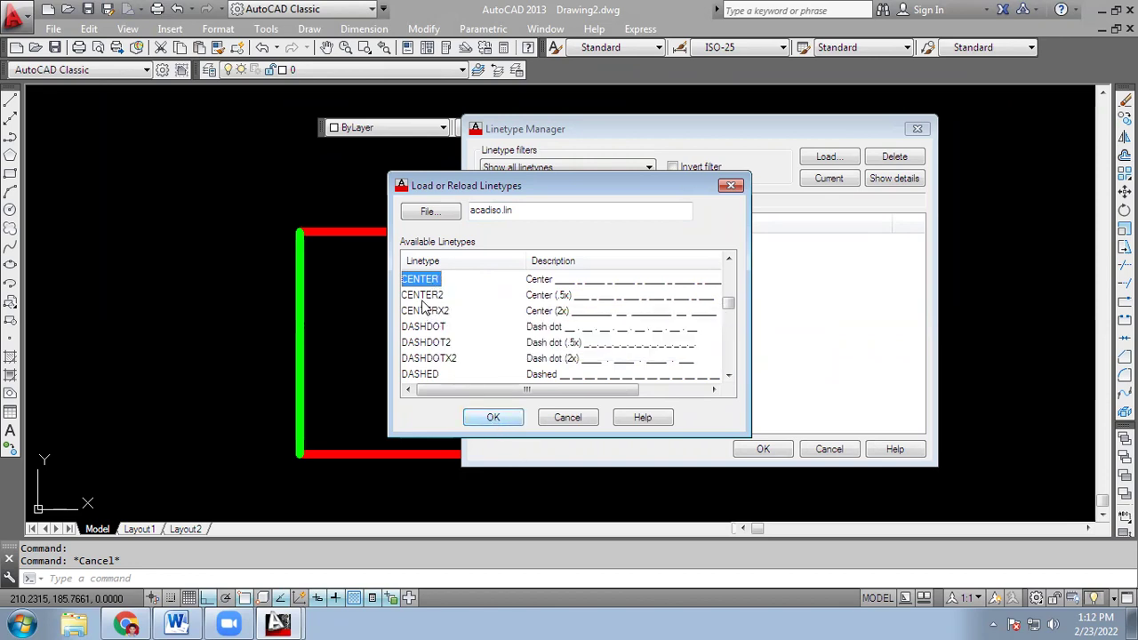
left_click(493, 418)
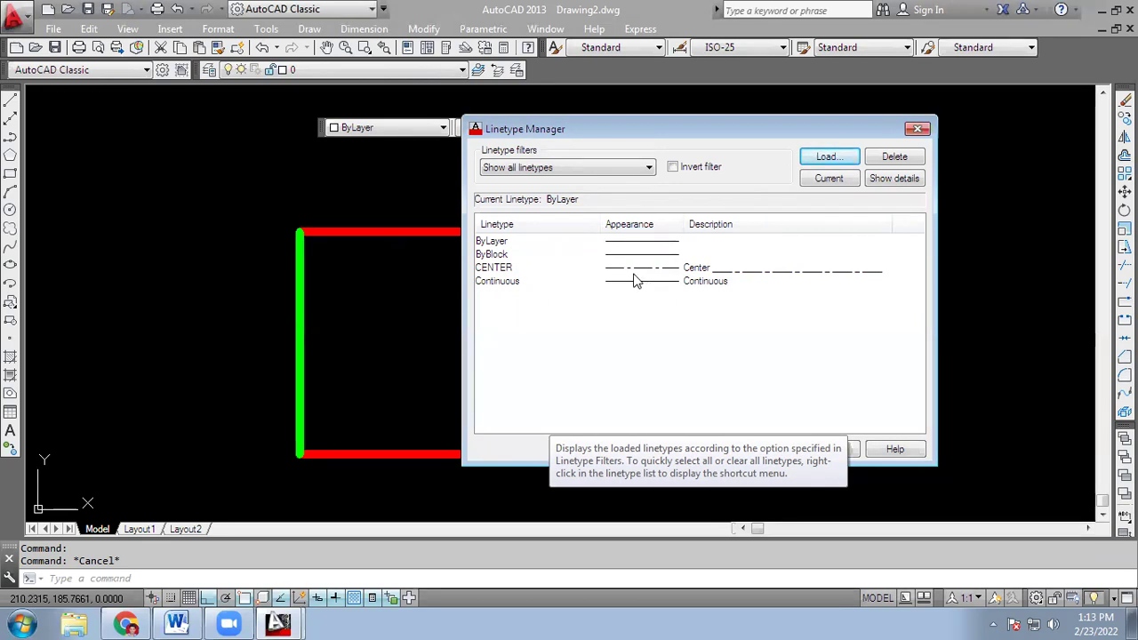
Load the DASHED linetype into the drawing
left_click(820, 160)
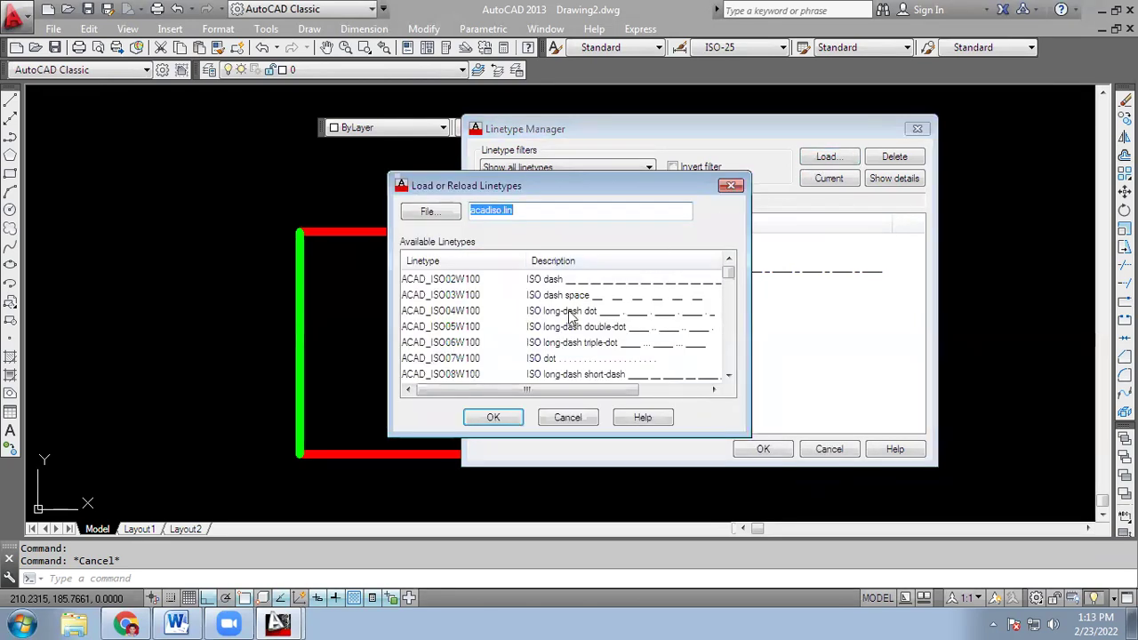
left_click(447, 329)
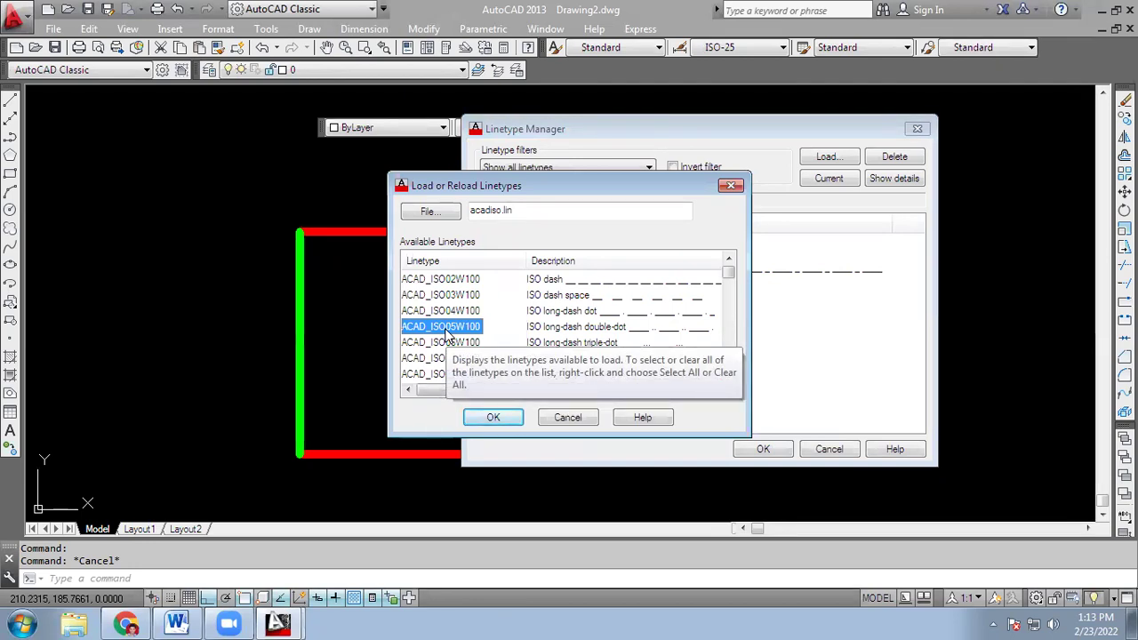
key("d")
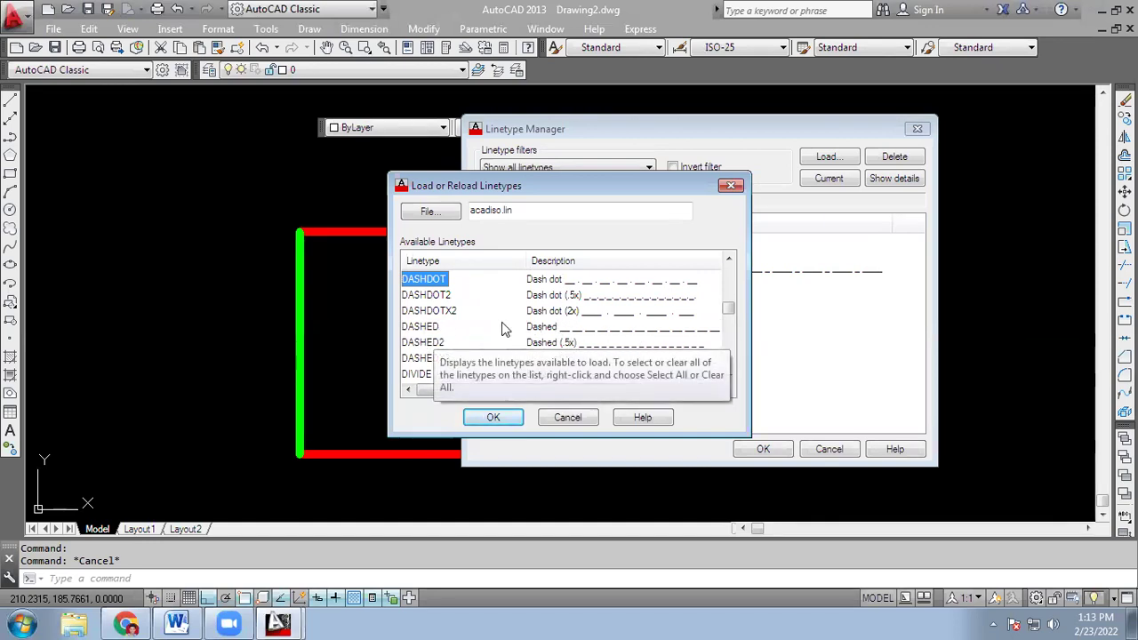
left_click(425, 329)
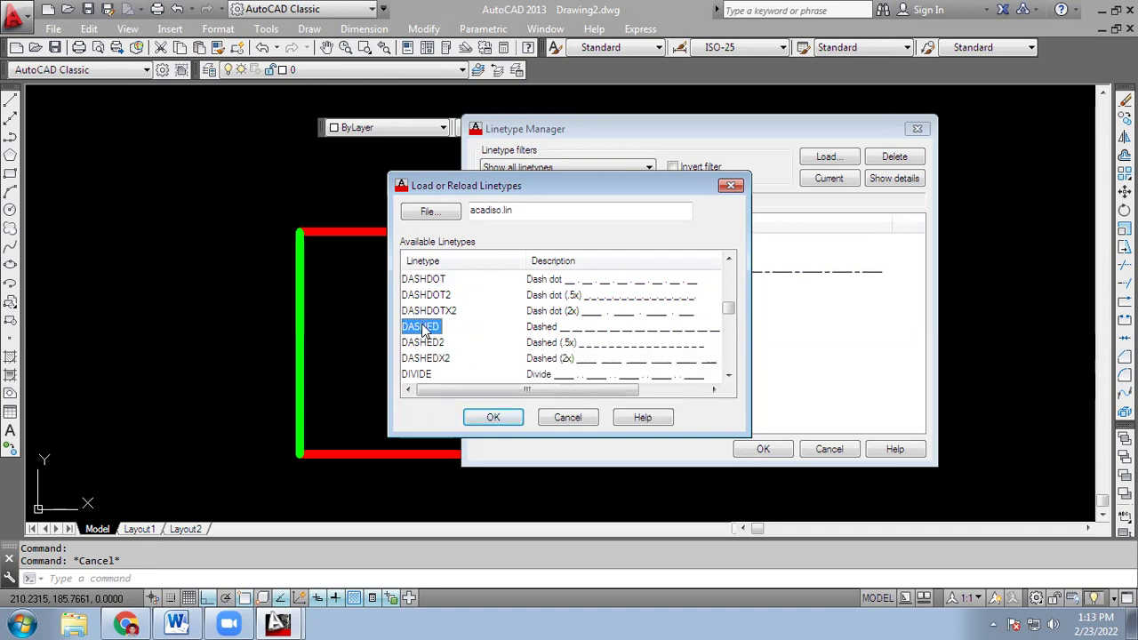
left_click(494, 417)
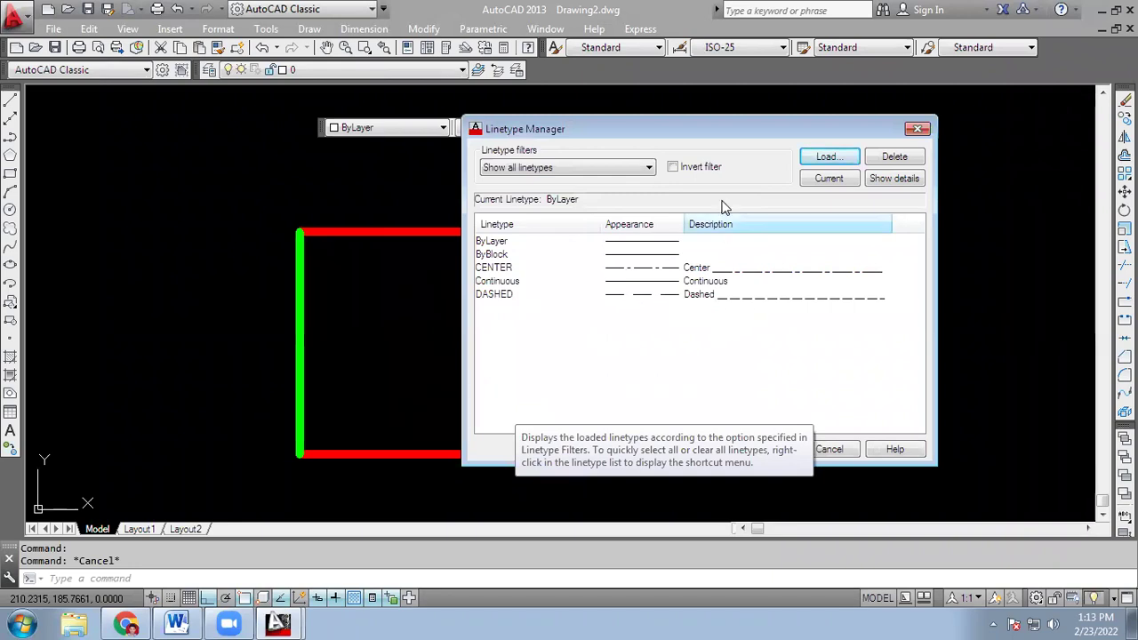
Load the ZIGZAG linetype and close the Linetype Manager
left_click(811, 158)
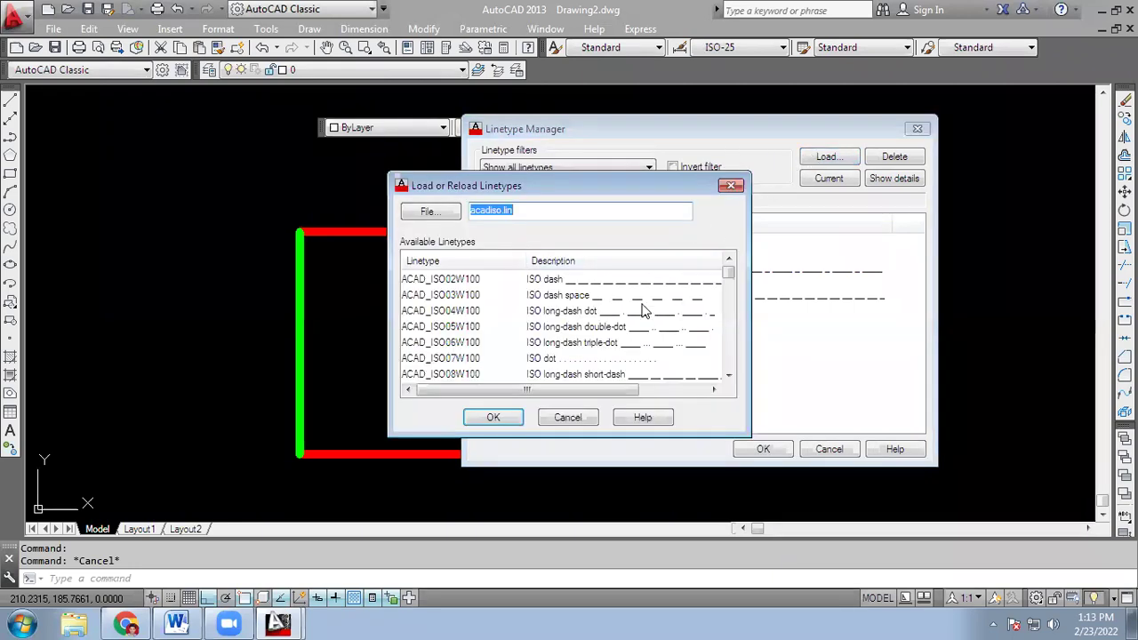
left_click_drag(729, 274, 742, 365)
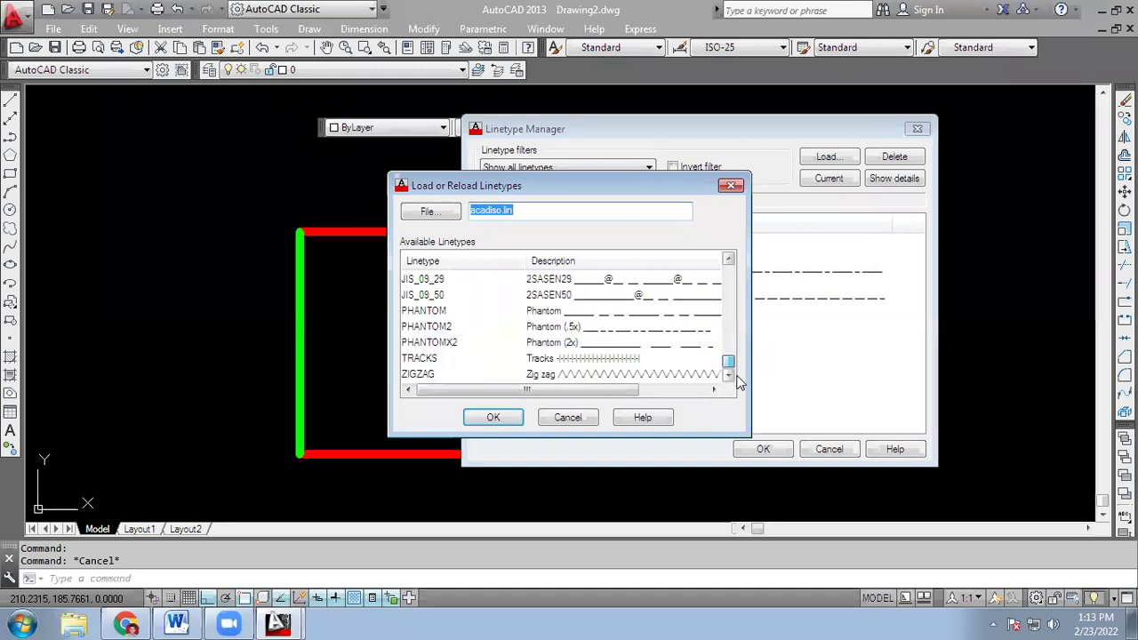
left_click(415, 375)
left_click(493, 418)
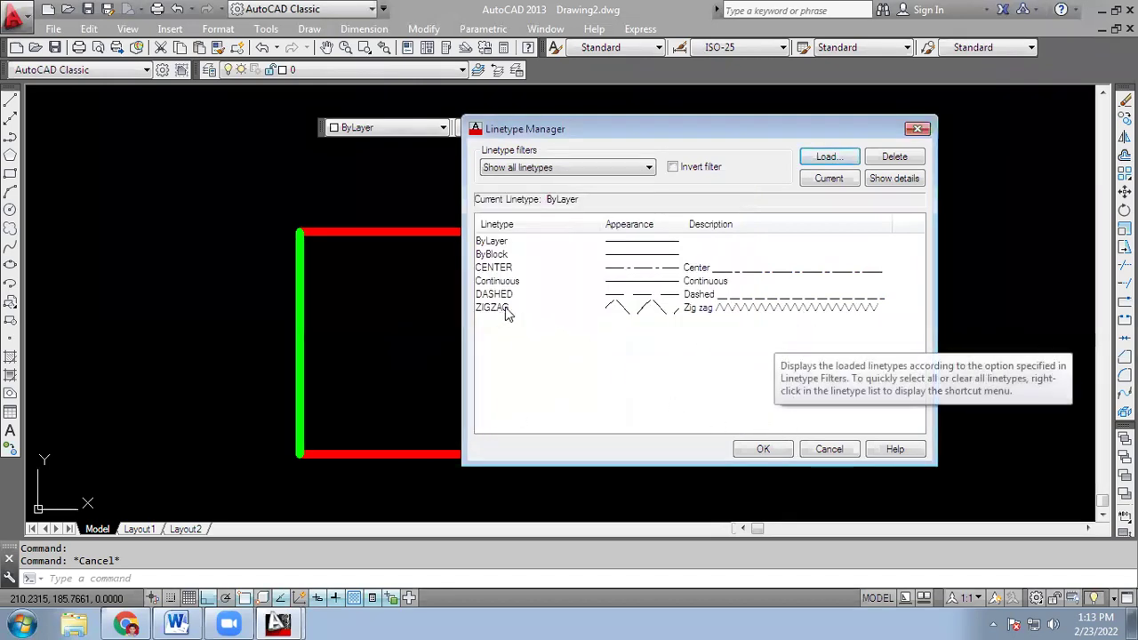
left_click(762, 450)
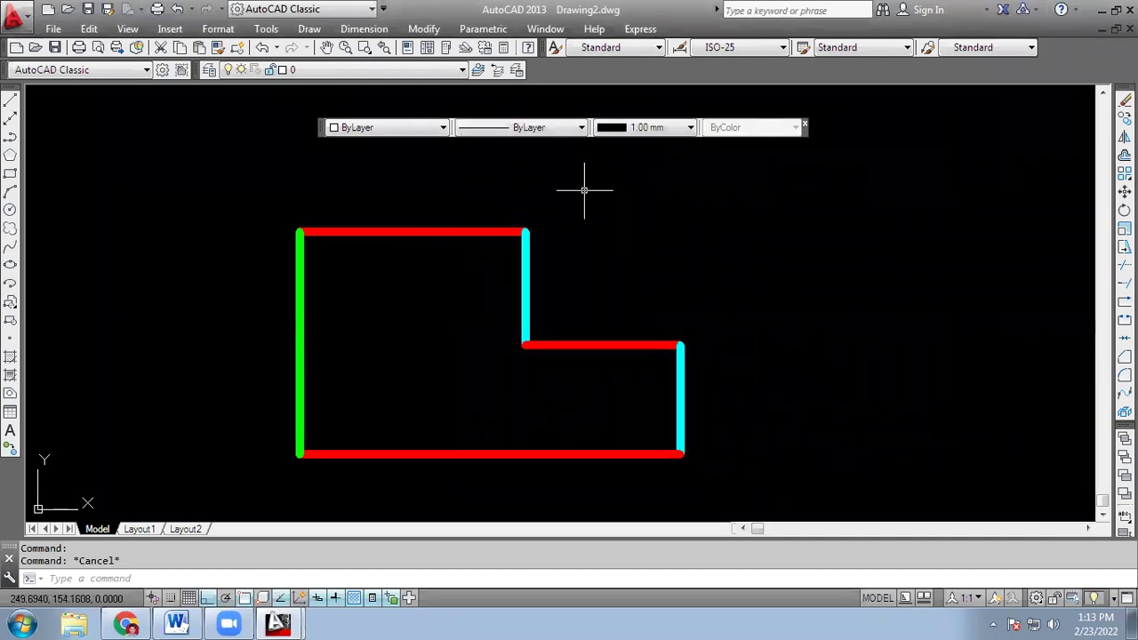
left_click(582, 128)
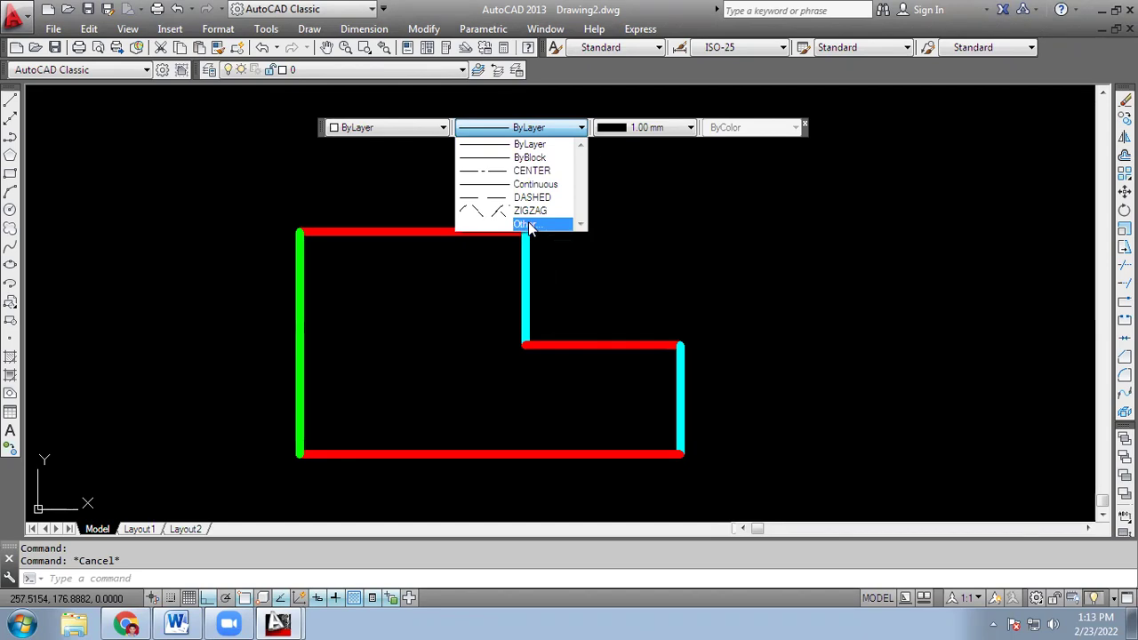
left_click(516, 225)
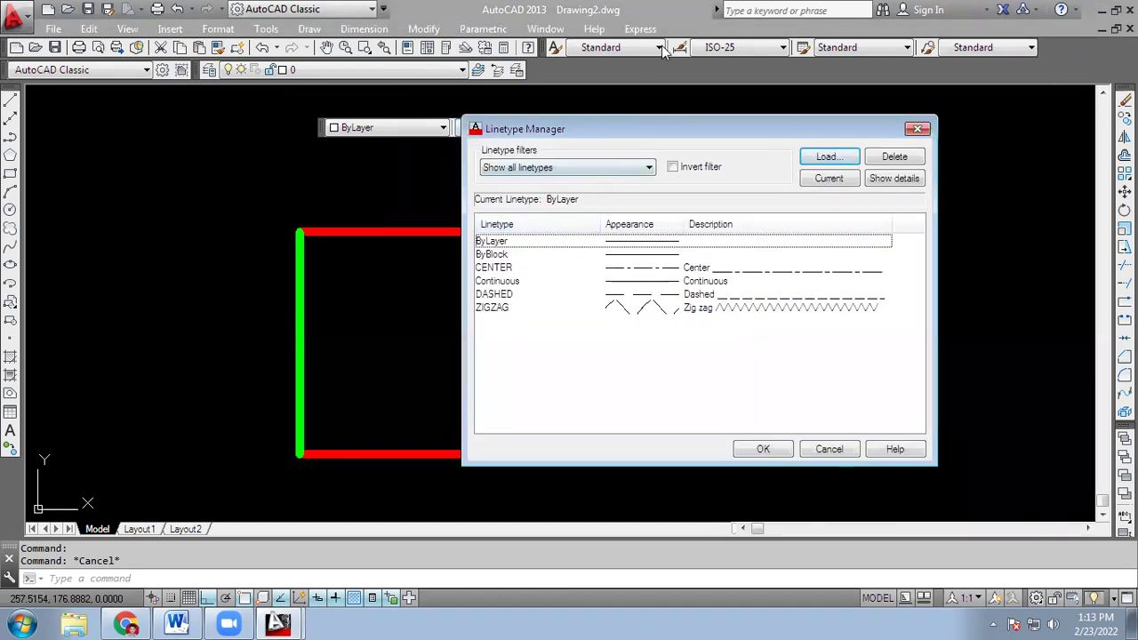
left_click(830, 157)
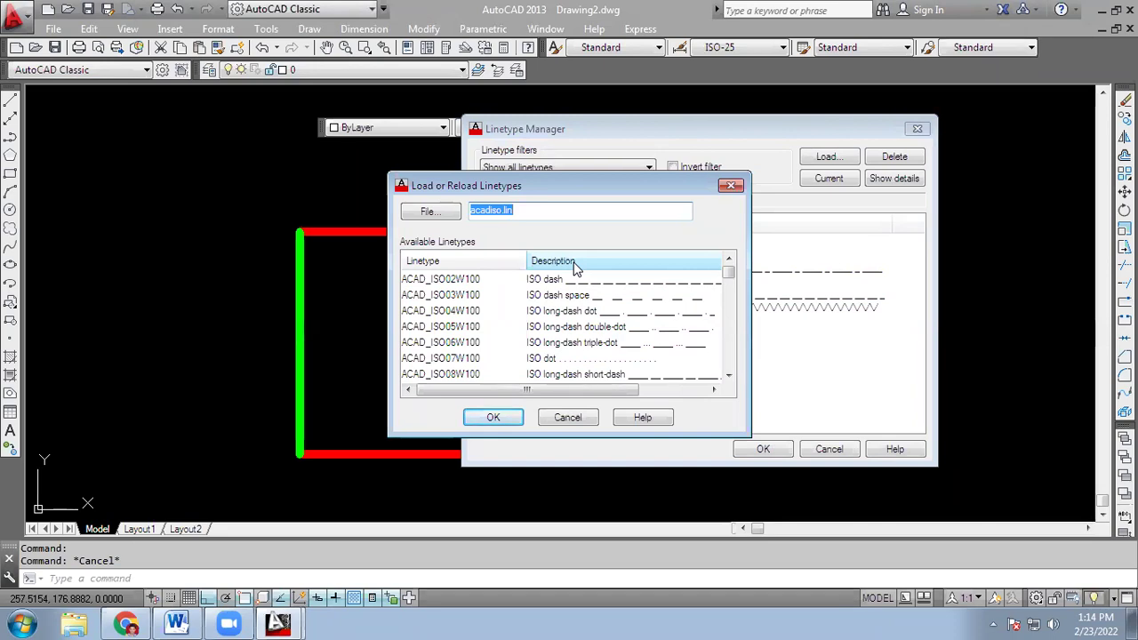
left_click(570, 417)
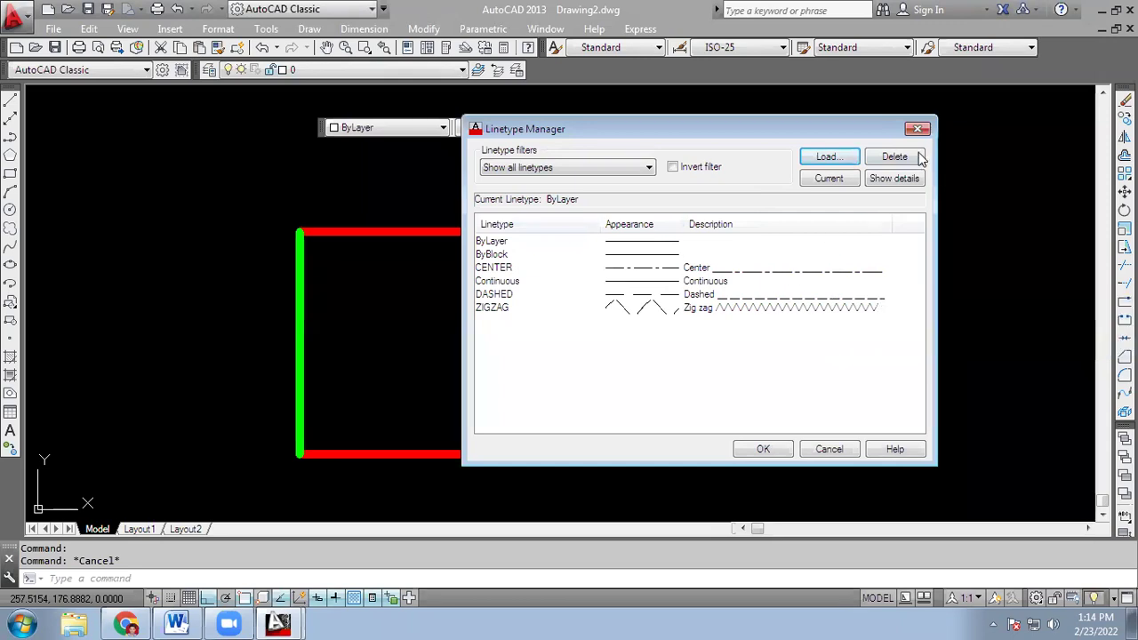
left_click(770, 450)
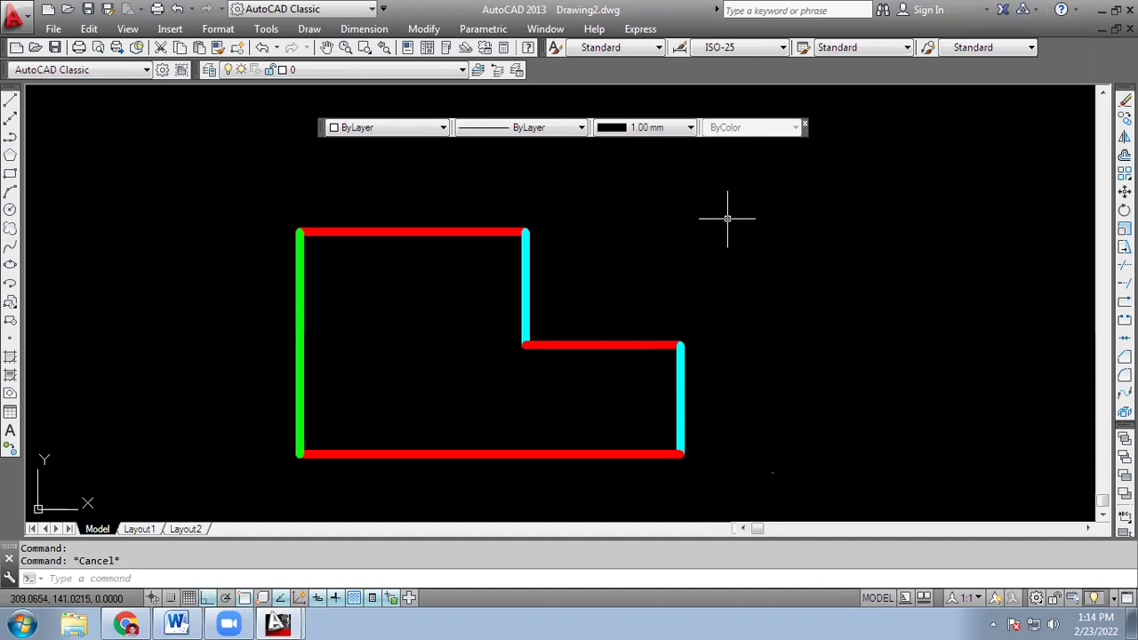
left_click(578, 129)
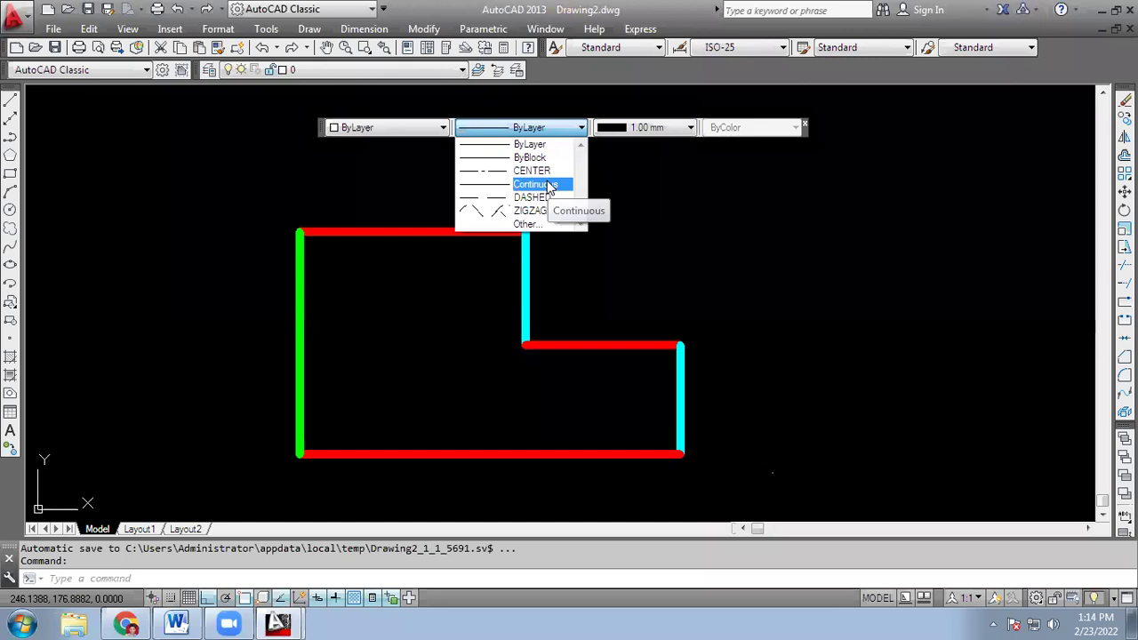
left_click(445, 409)
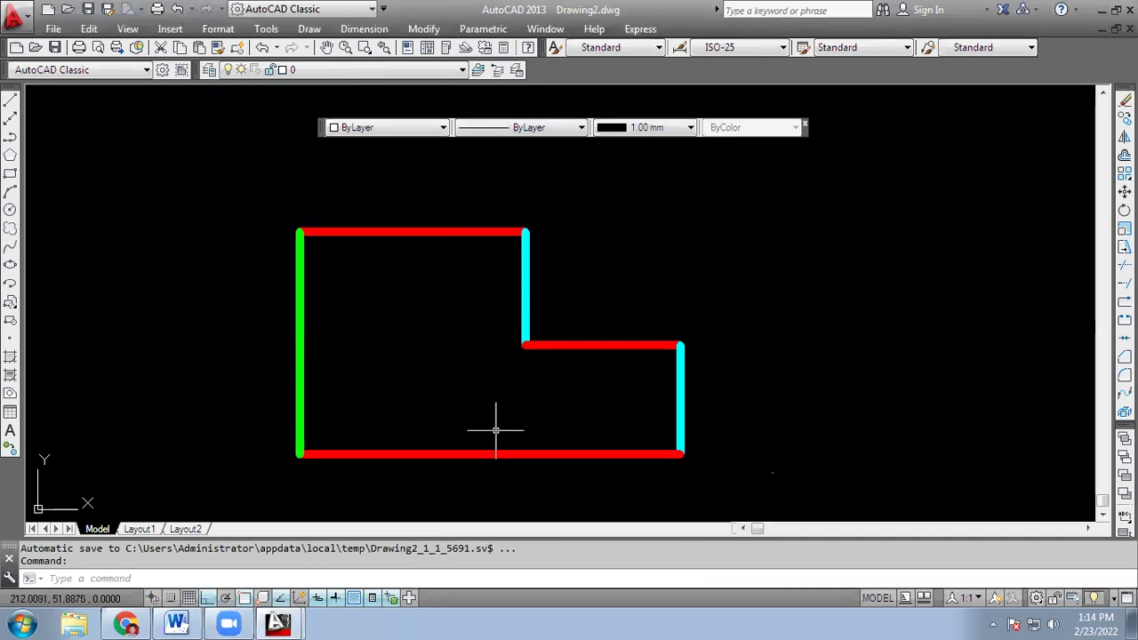
Give the bottom red edge the CENTER linetype, then undo the change
left_click(482, 454)
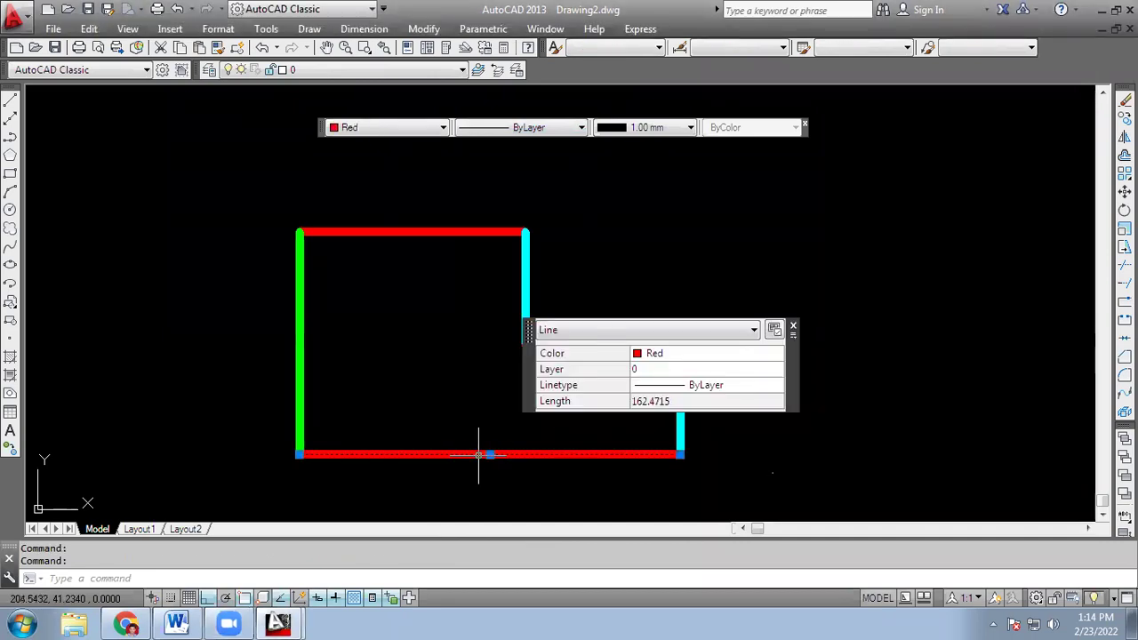
left_click(582, 129)
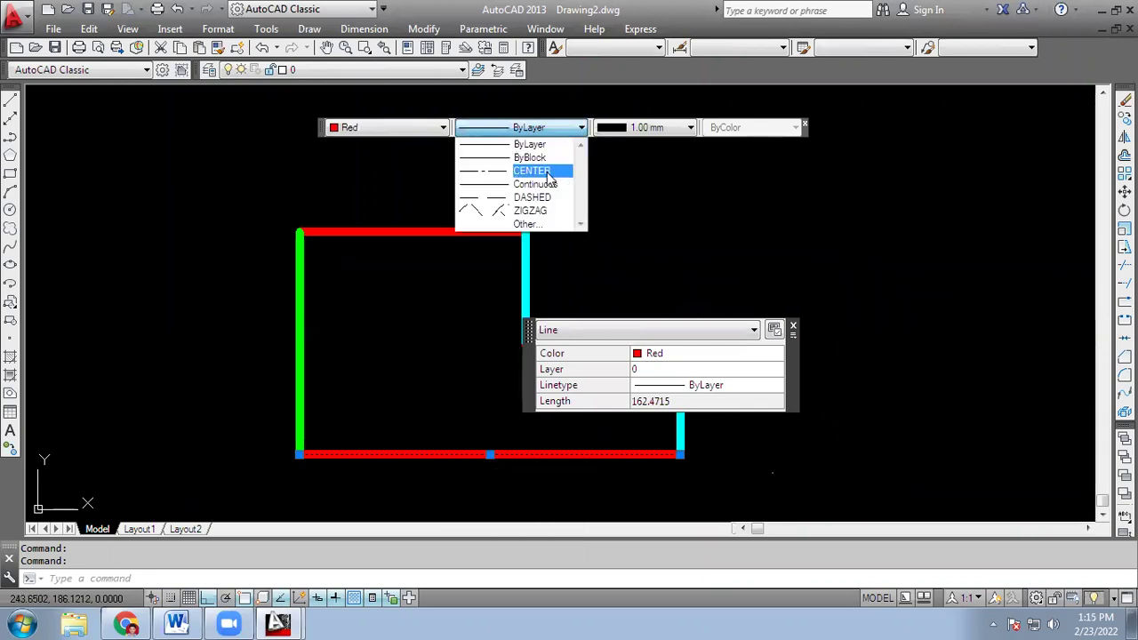
left_click(548, 172)
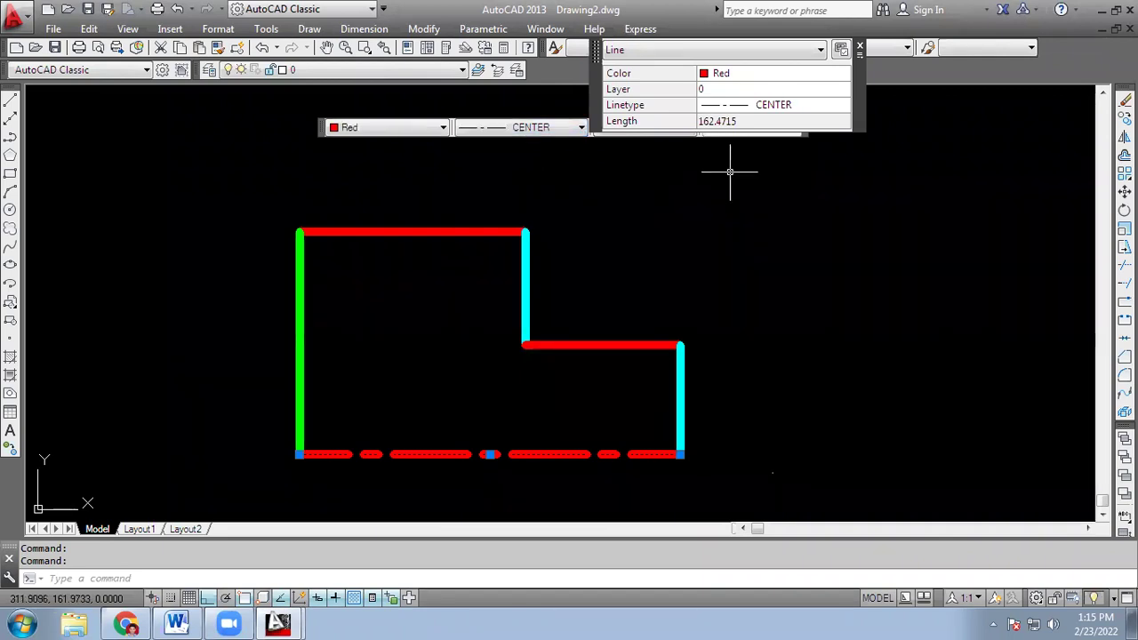
key("Escape")
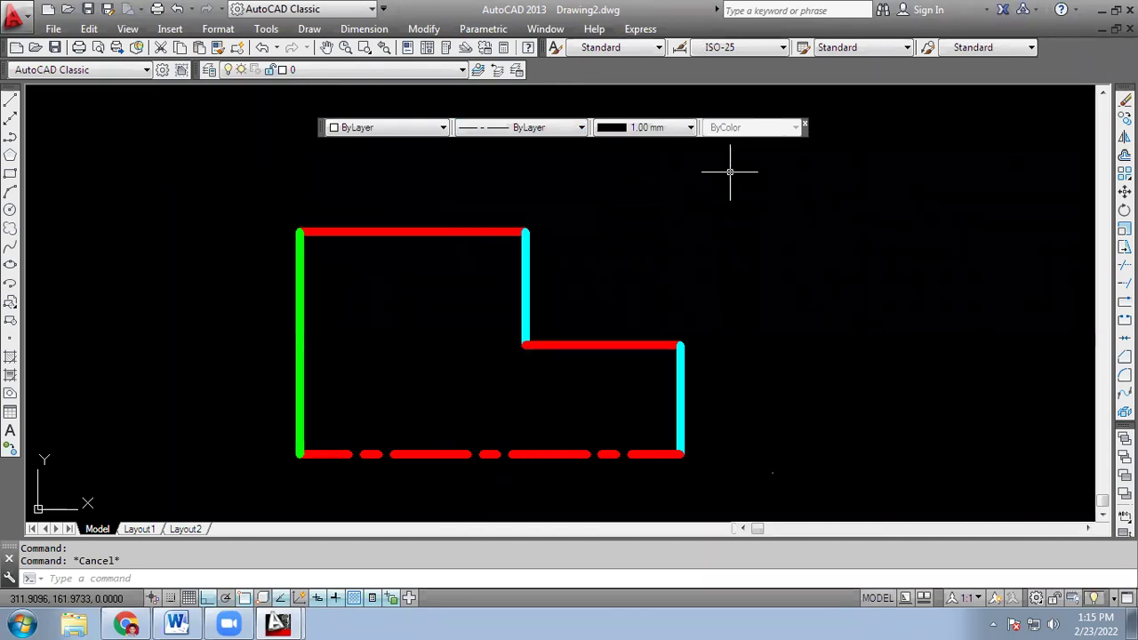
key("ctrl+z")
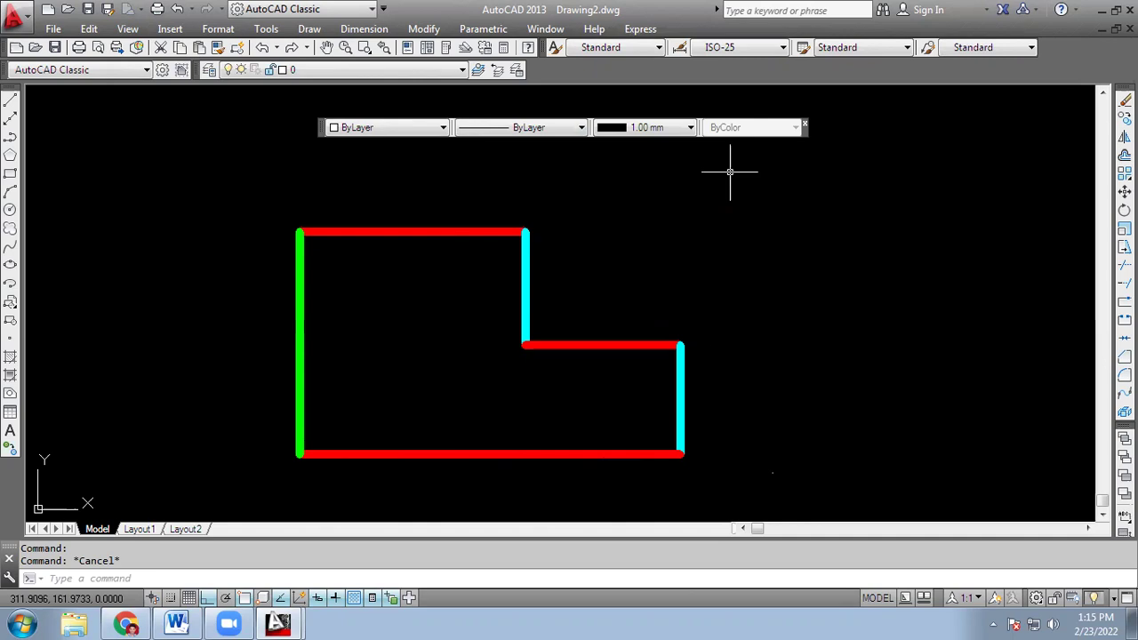
key("ctrl+z")
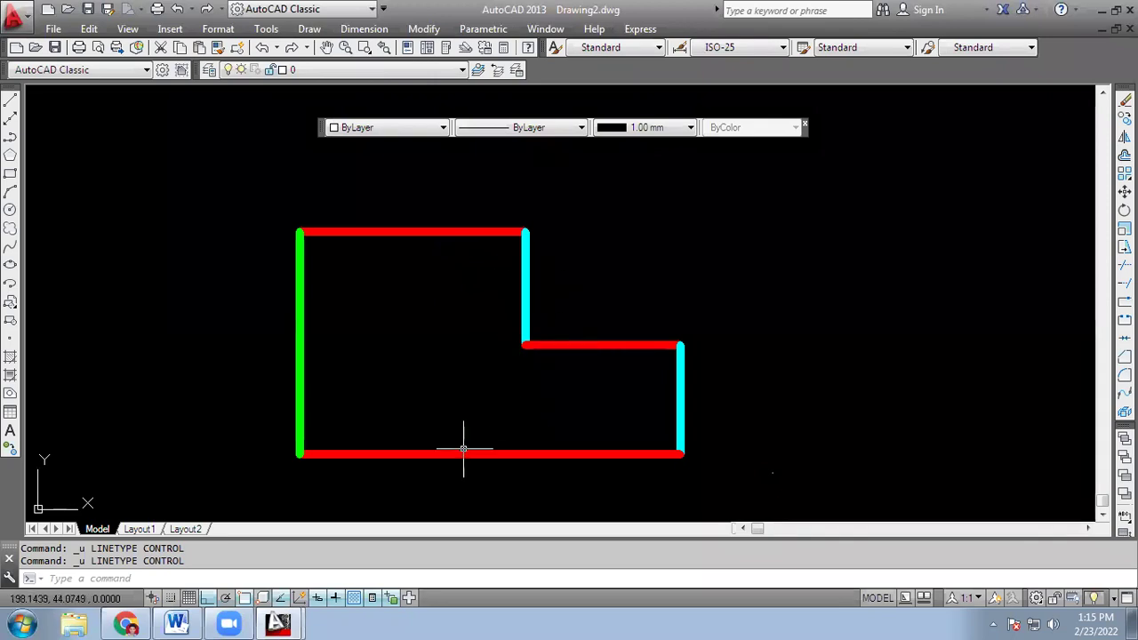
Try CENTER, DASHED and ZIGZAG on the bottom edge, settling on CENTER
left_click(490, 454)
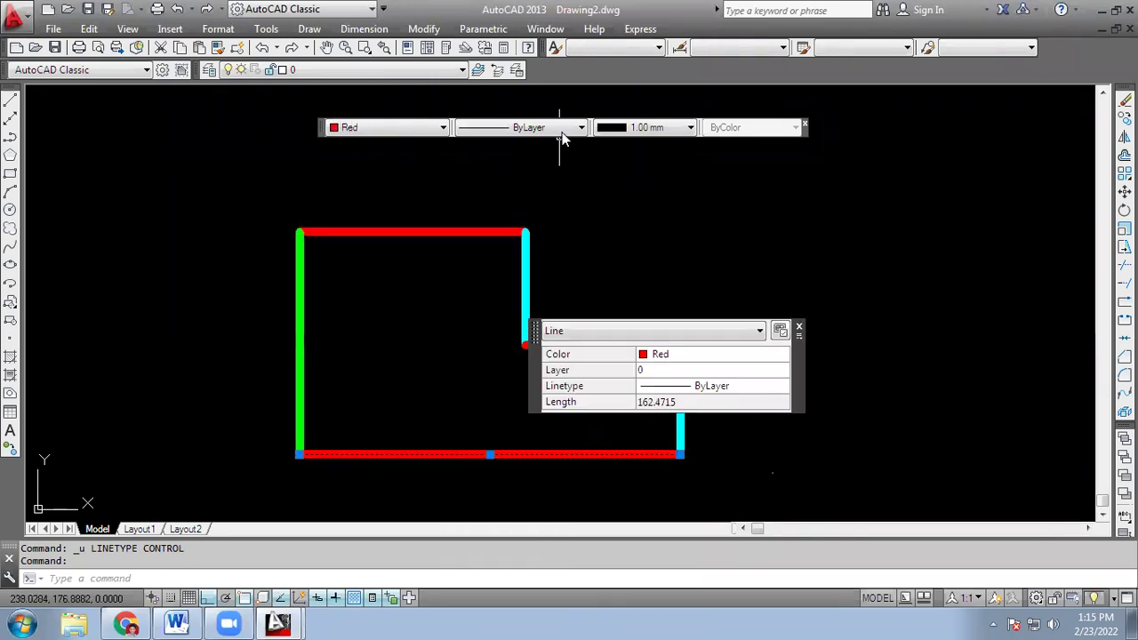
left_click(373, 597)
left_click(529, 127)
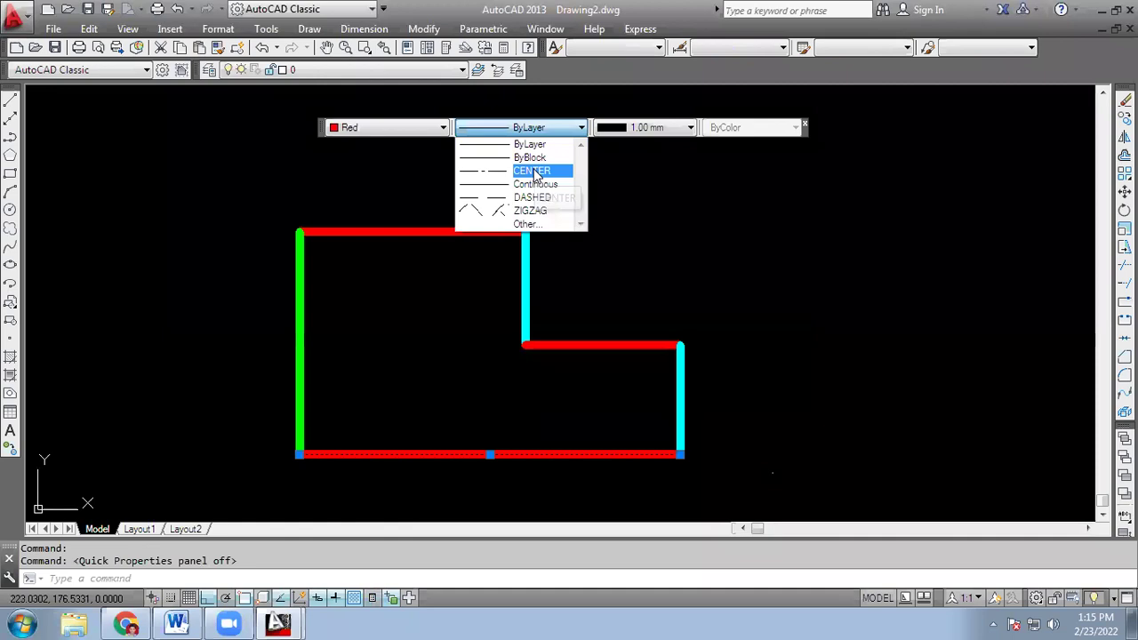
left_click(533, 171)
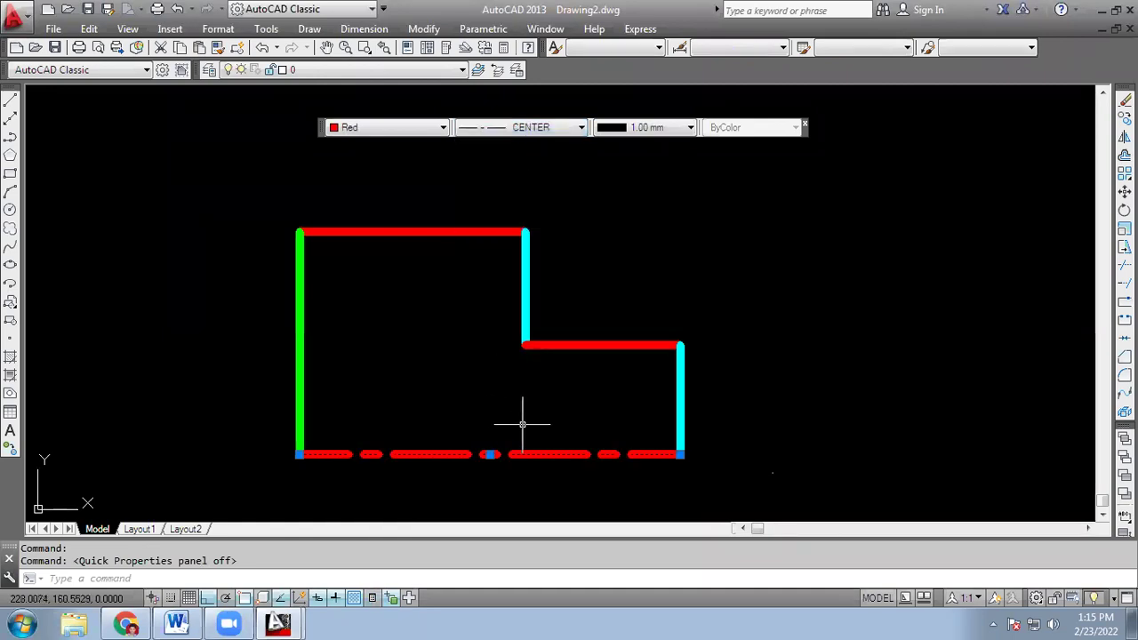
left_click(545, 128)
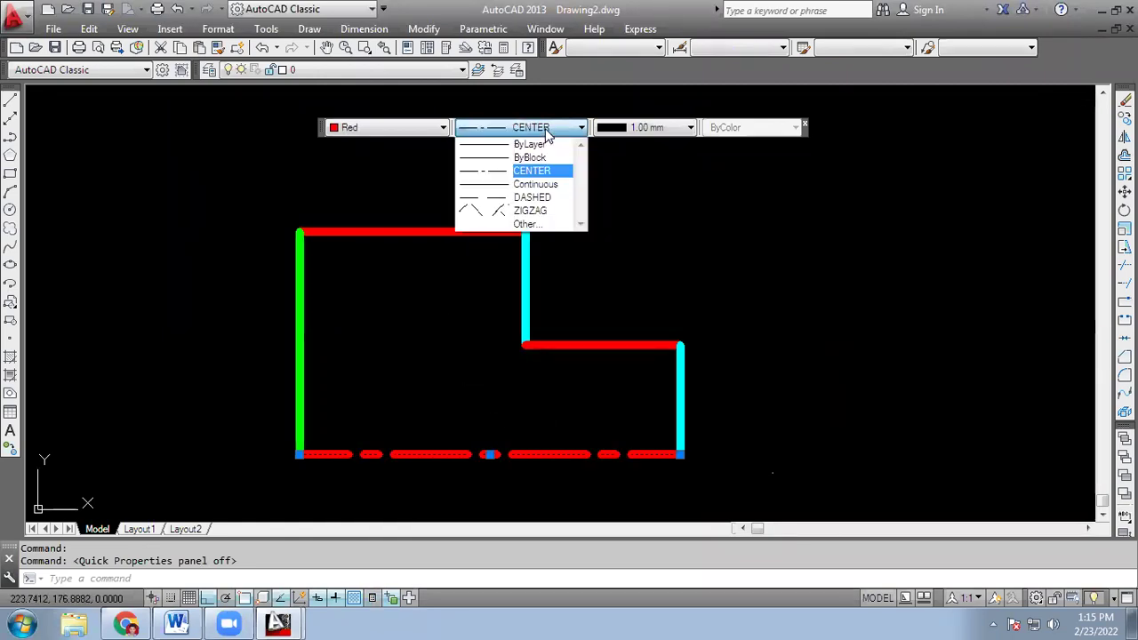
left_click(535, 199)
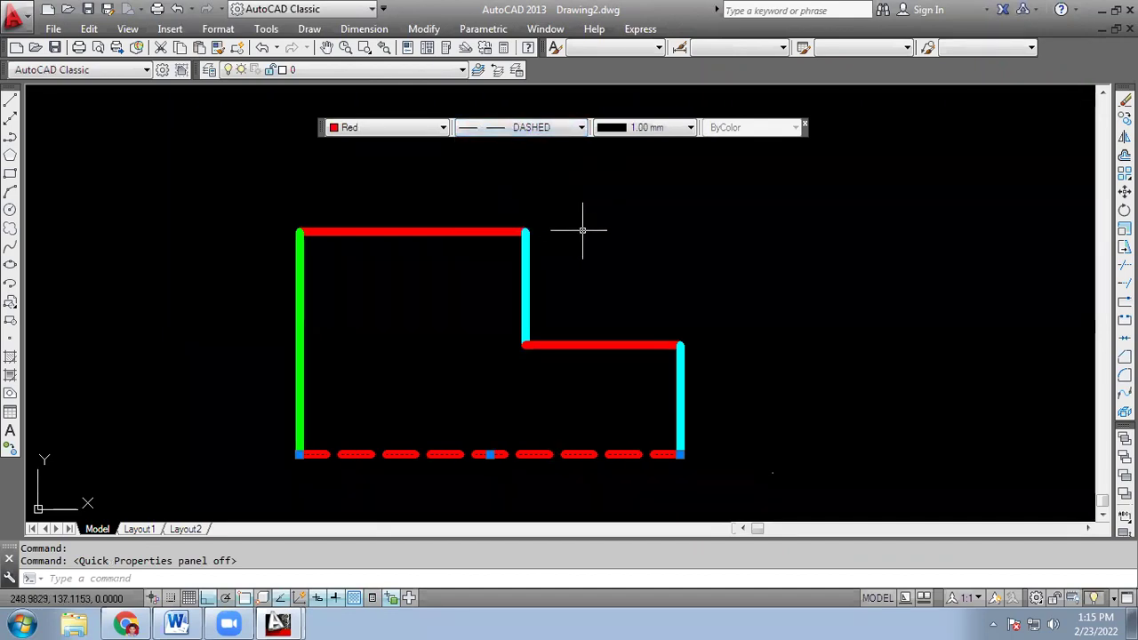
left_click(535, 129)
left_click(527, 211)
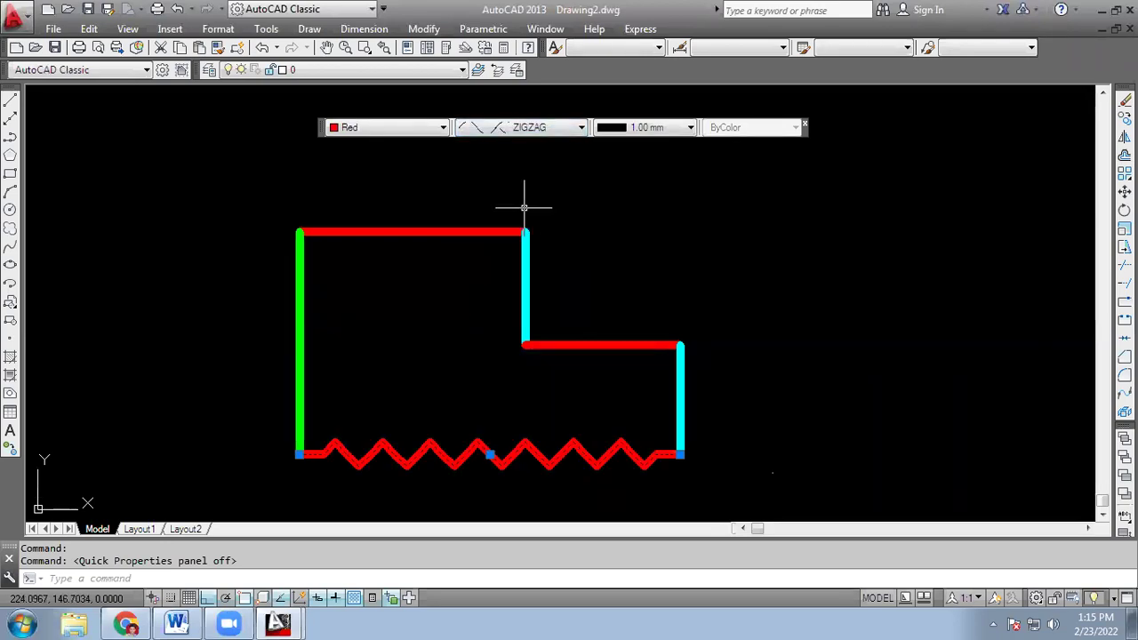
left_click(561, 133)
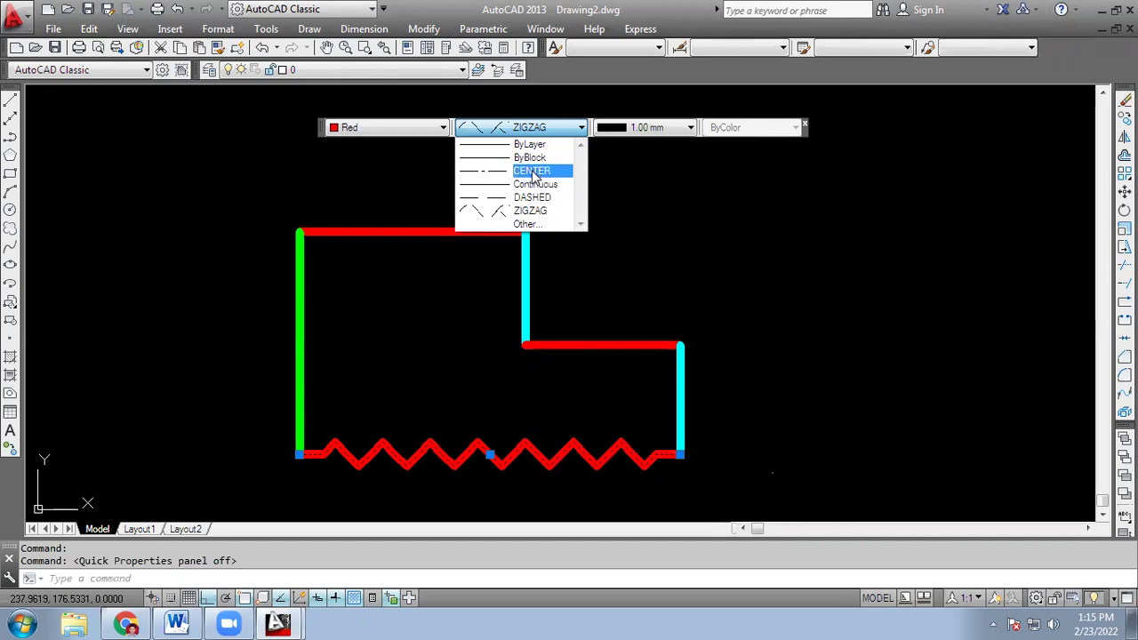
left_click(532, 170)
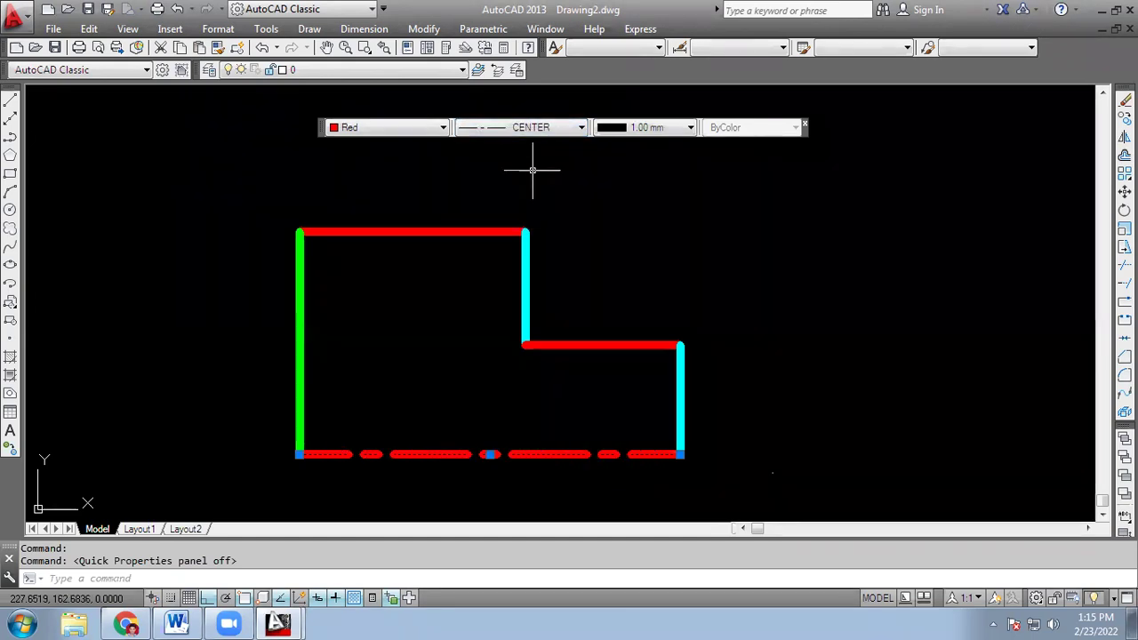
Change the green left edge's linetype to DASHED
key("Escape")
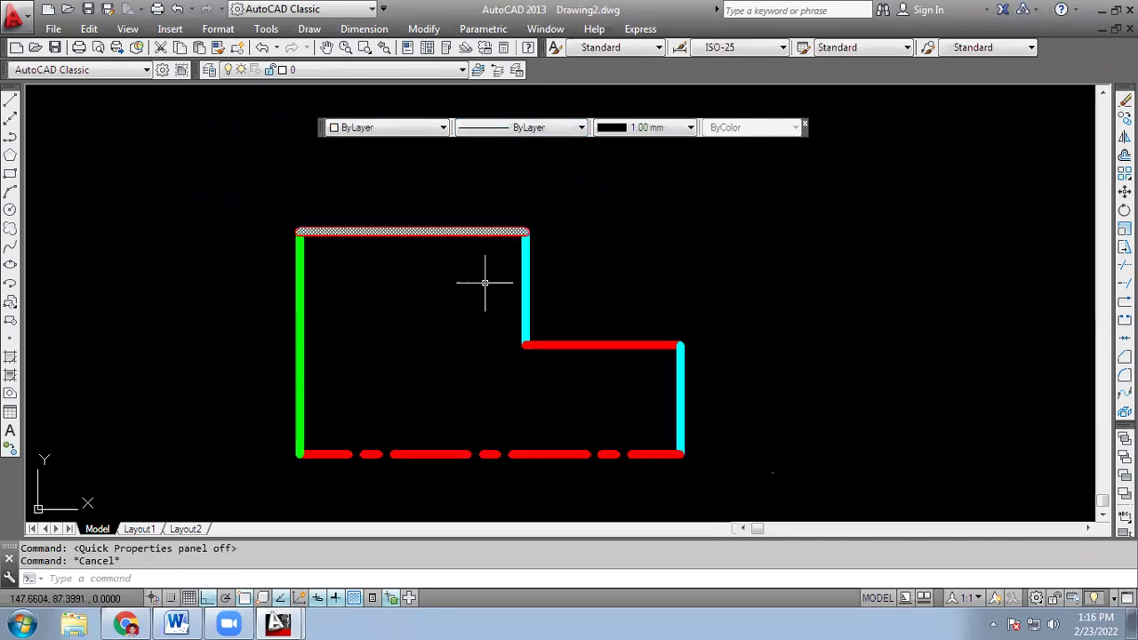
left_click(299, 338)
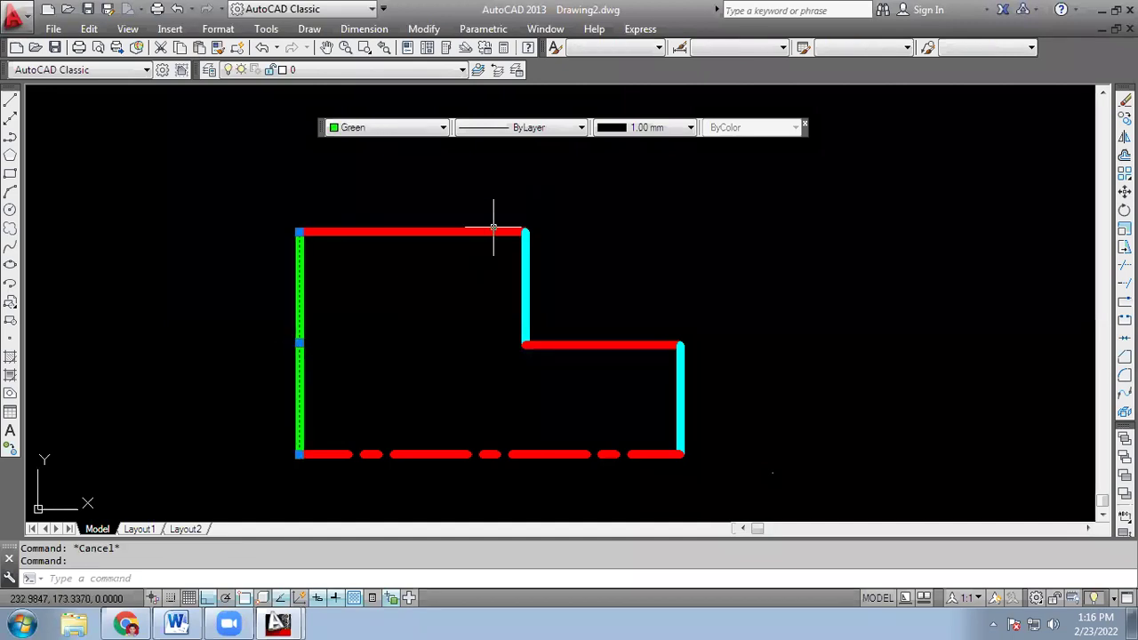
left_click(538, 128)
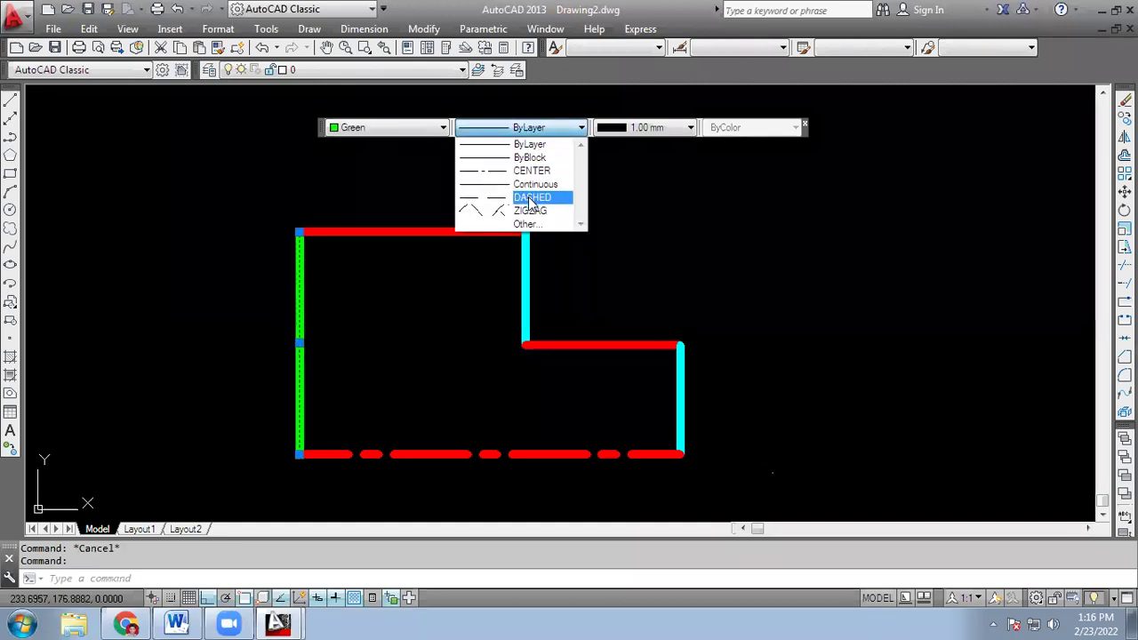
left_click(533, 198)
key("Escape")
key("Escape")
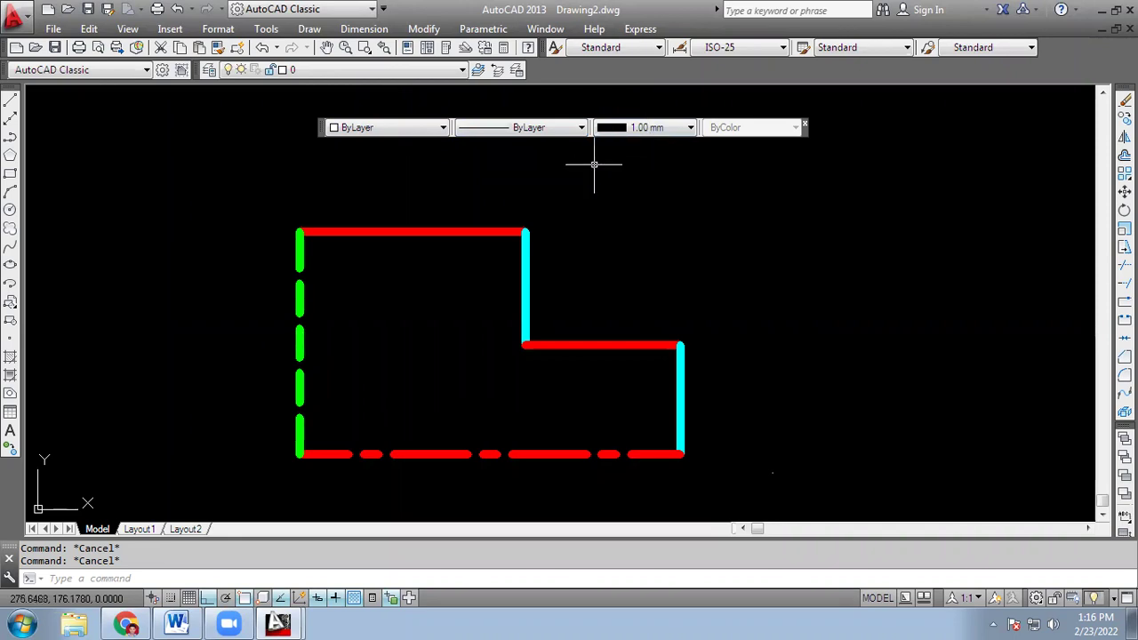
Set the red top edge's lineweight to 2.11 mm, after first trying 0.00 mm
left_click(461, 232)
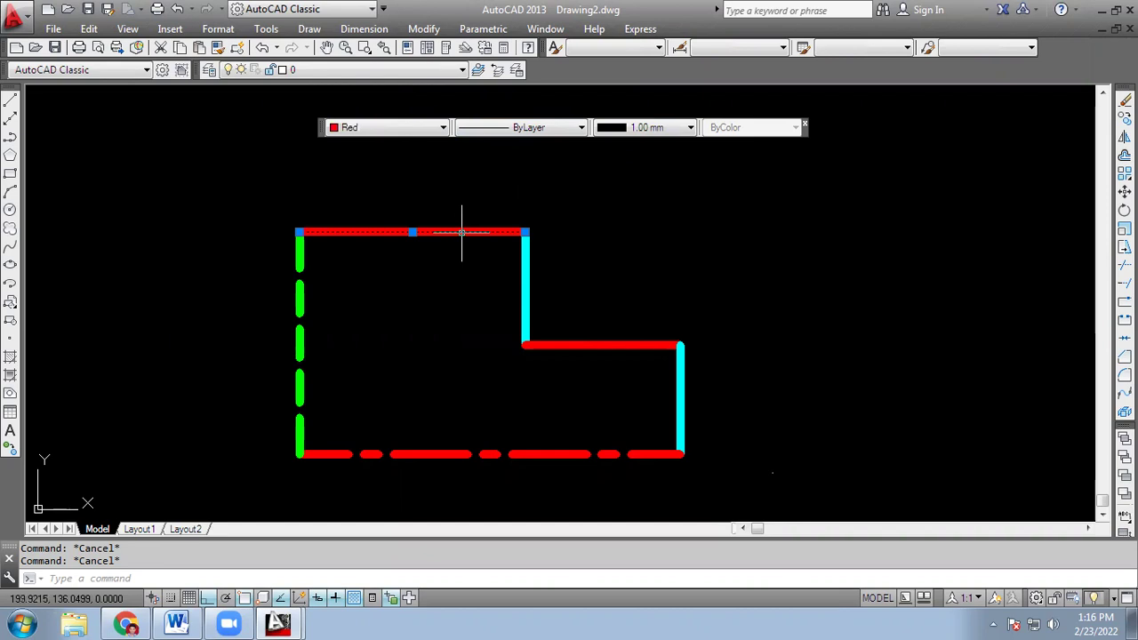
left_click(663, 129)
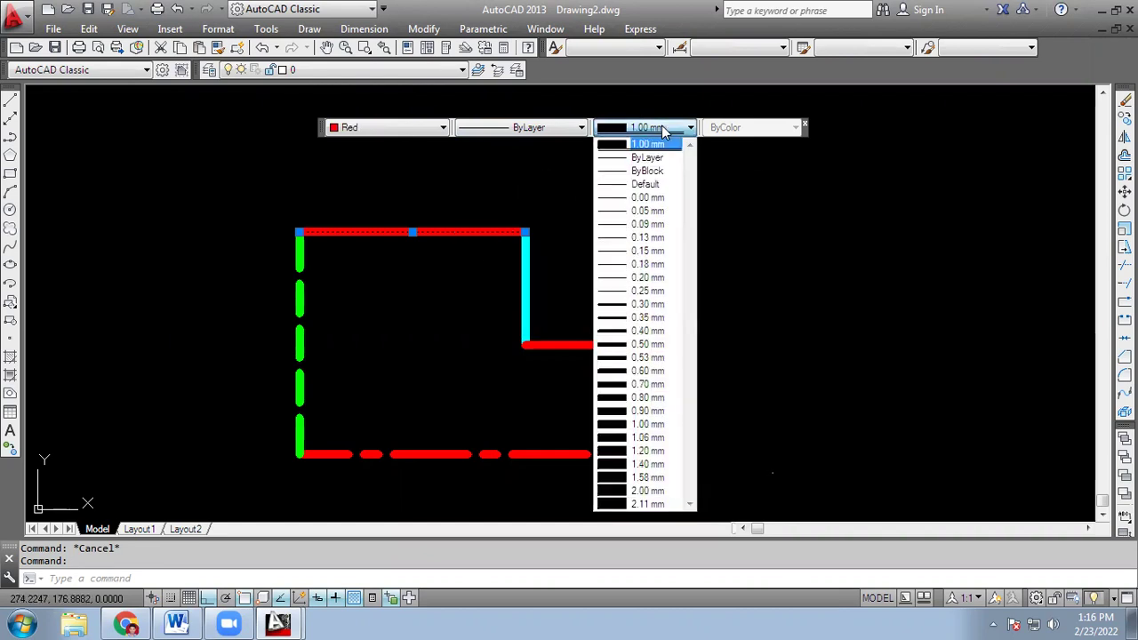
left_click(640, 198)
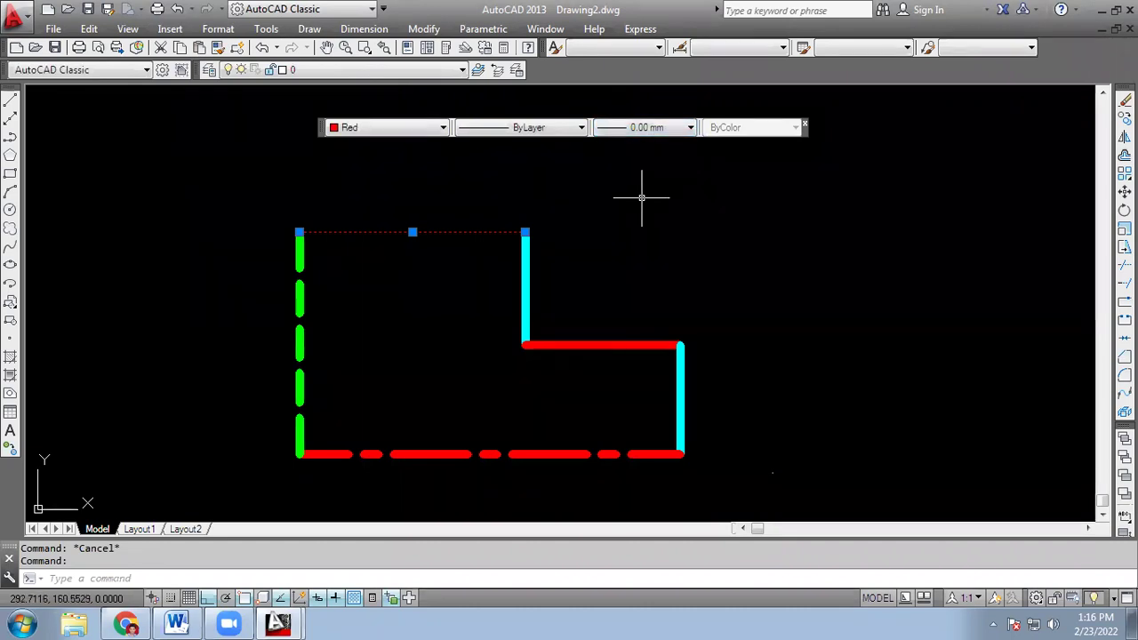
key("Escape")
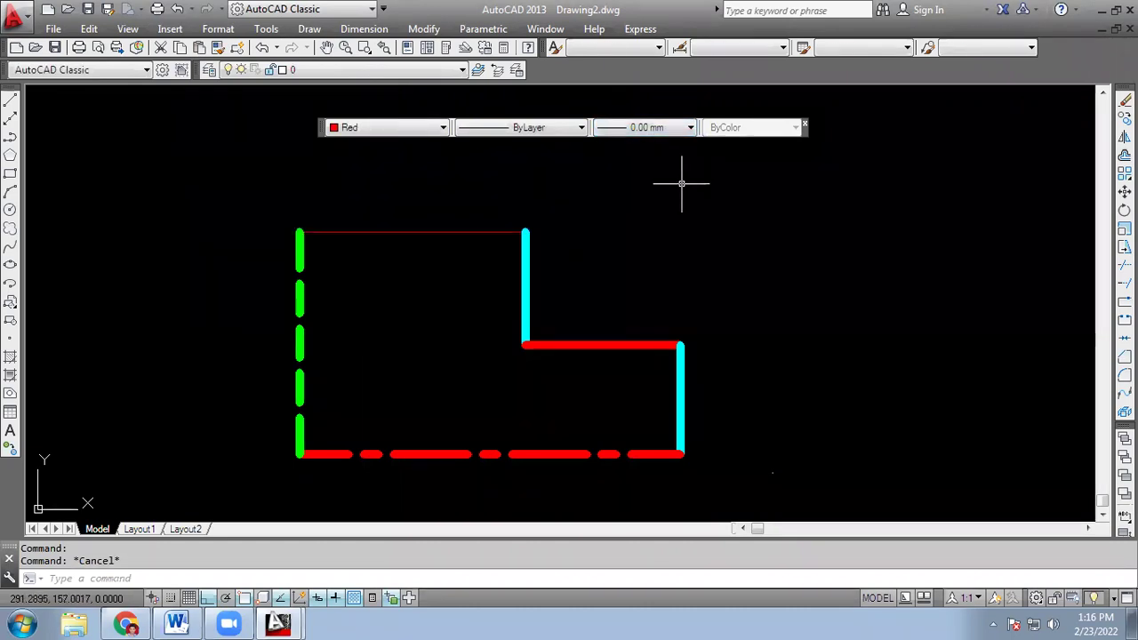
left_click(450, 233)
left_click(641, 127)
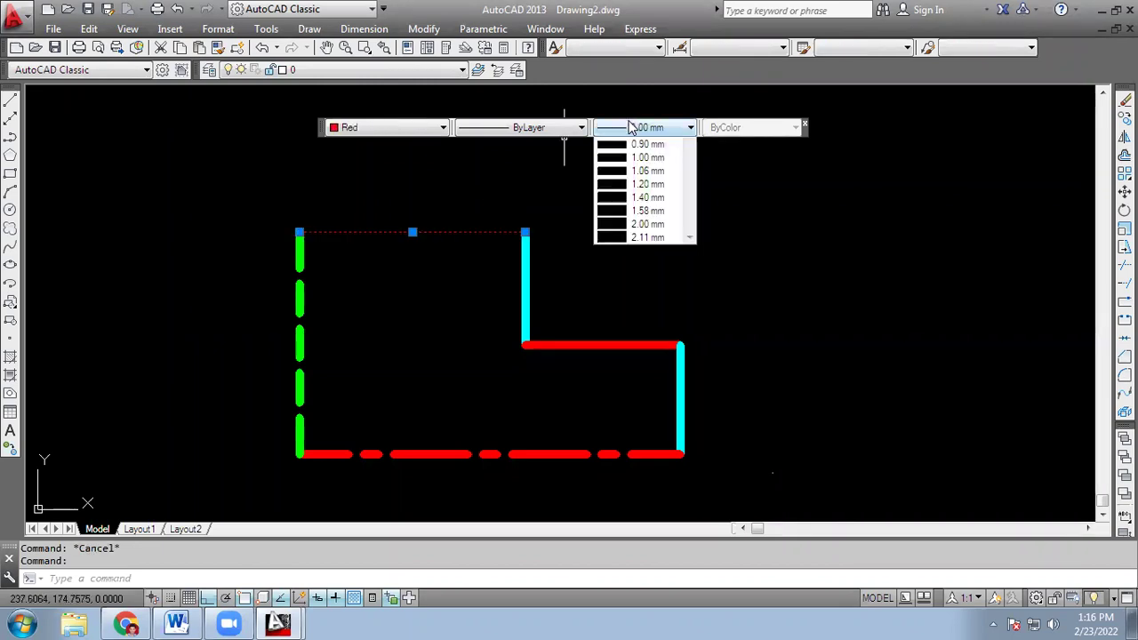
left_click(621, 518)
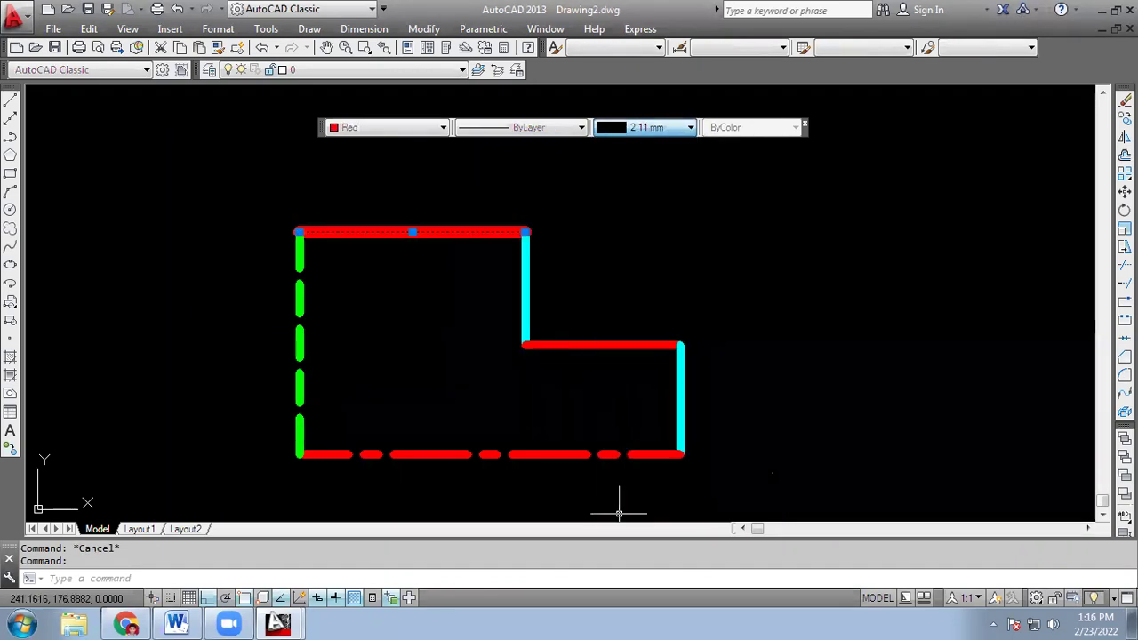
key("Escape")
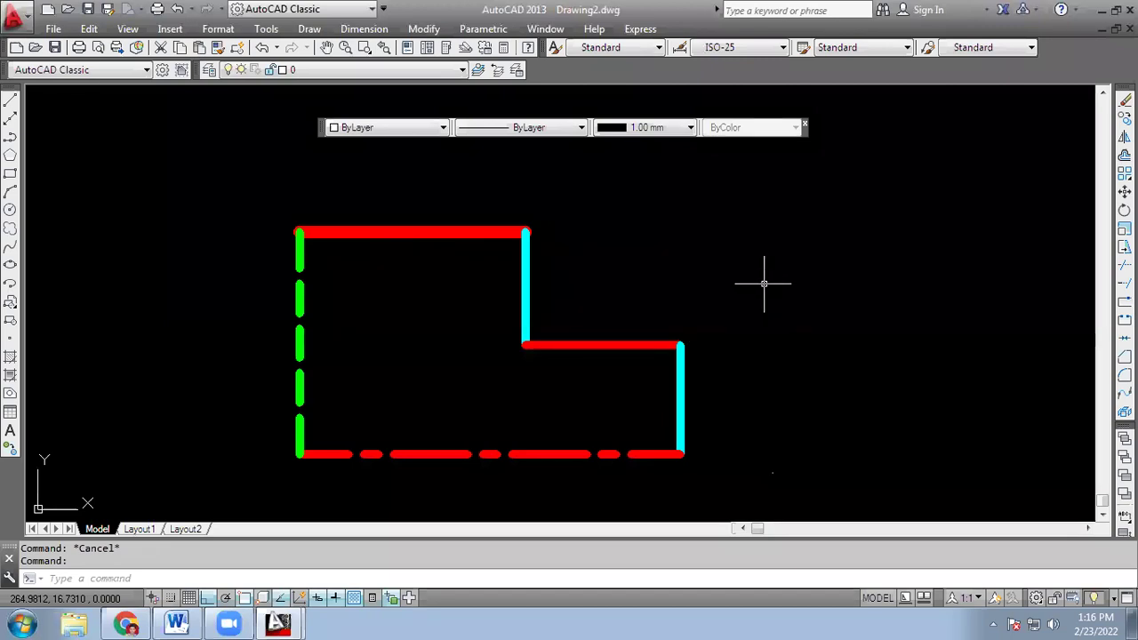
key("Escape")
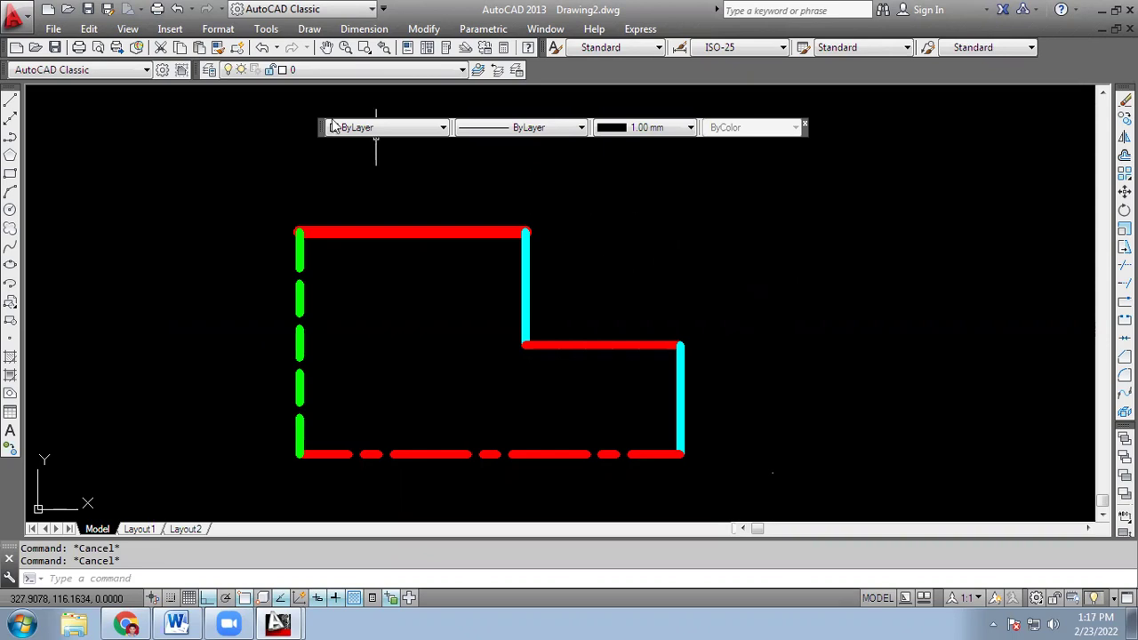
Dock the floating Properties toolbar, drag it back out, then close it
mouse_move(322, 127)
left_mouse_down()
mouse_move(396, 147)
mouse_move(772, 80)
left_mouse_up()
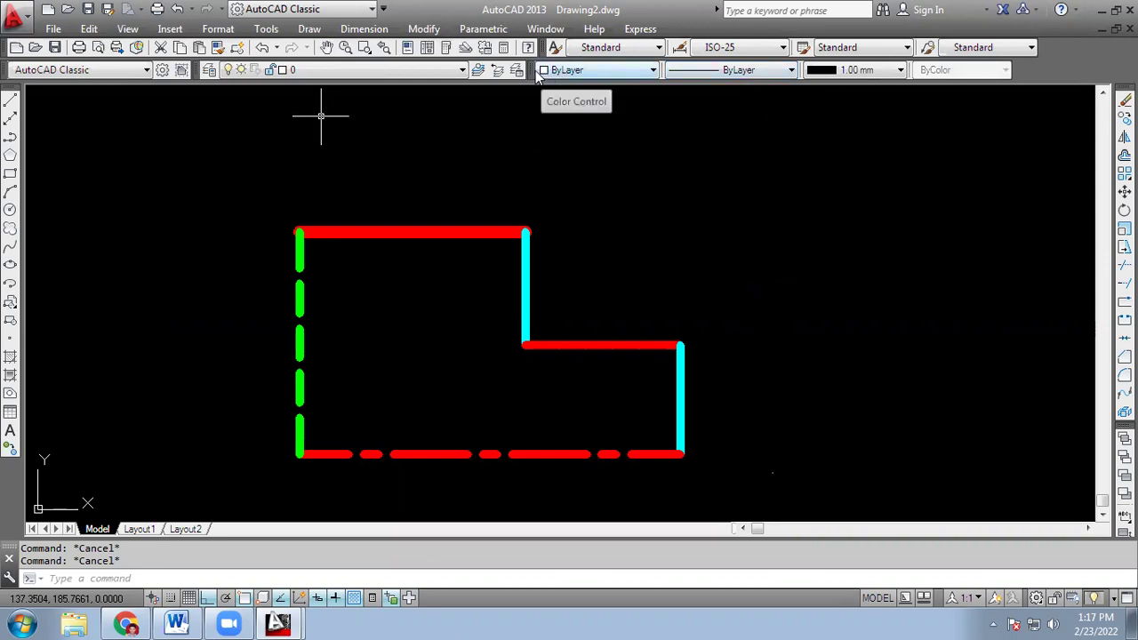
left_click_drag(534, 73, 514, 143)
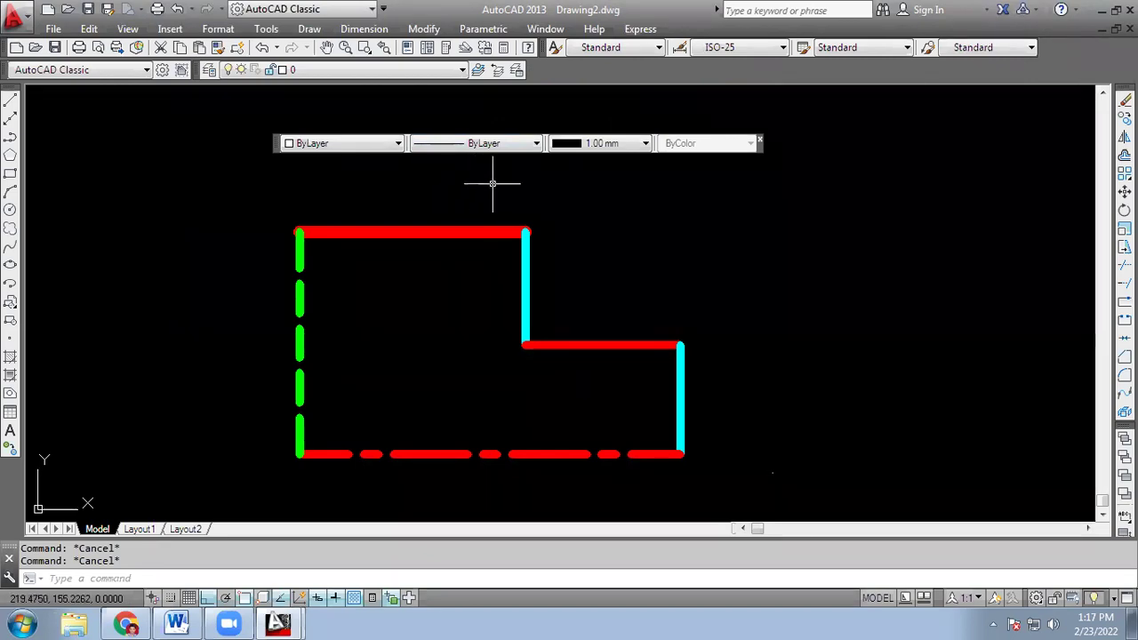
left_click(758, 142)
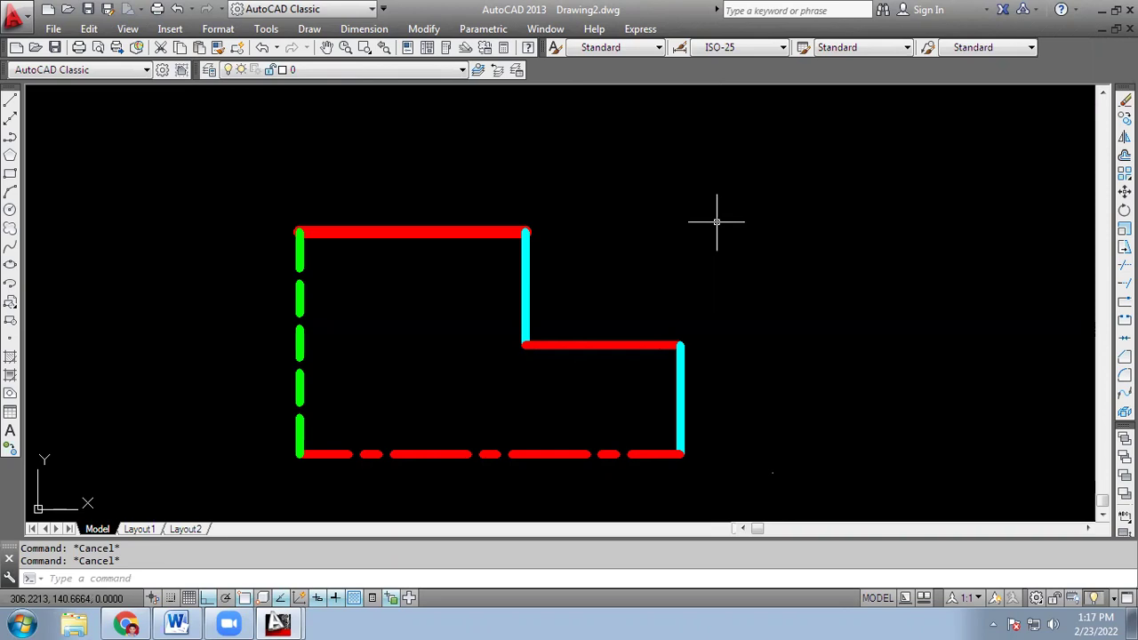
Undock and close the Draw, Modify and Draw Order toolbars
left_click_drag(11, 89, 473, 139)
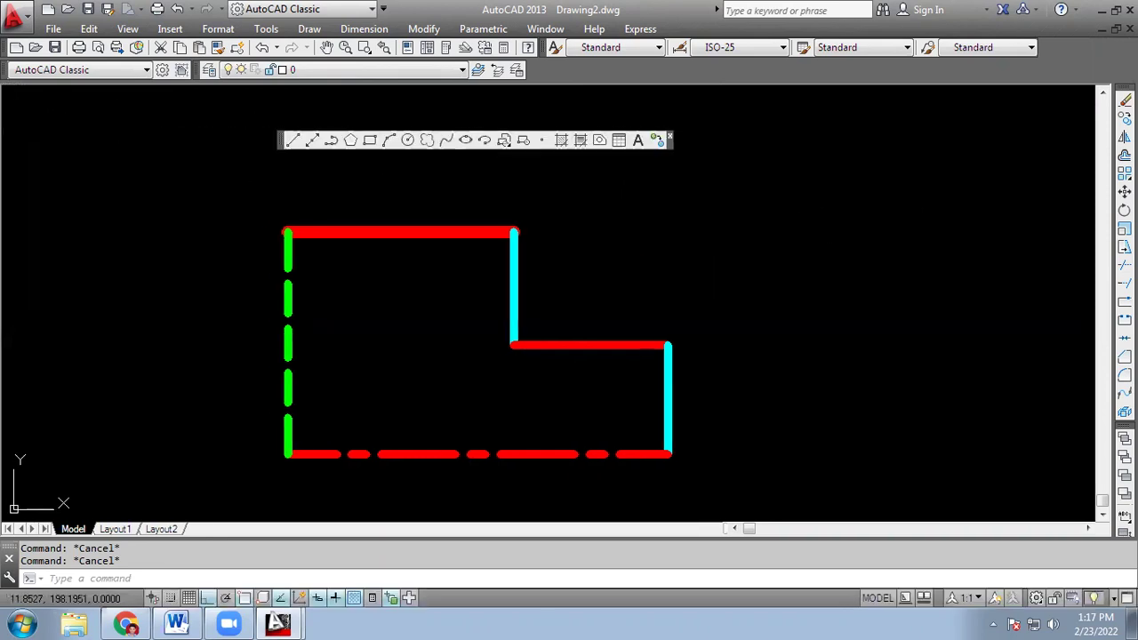
left_click(670, 137)
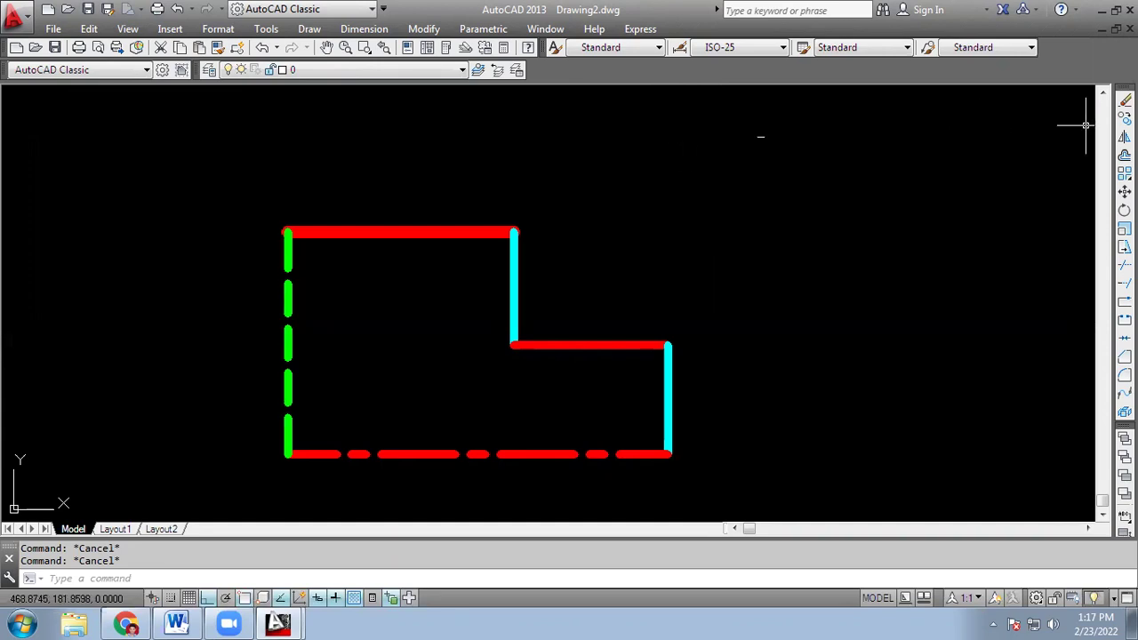
left_click_drag(1124, 92, 782, 142)
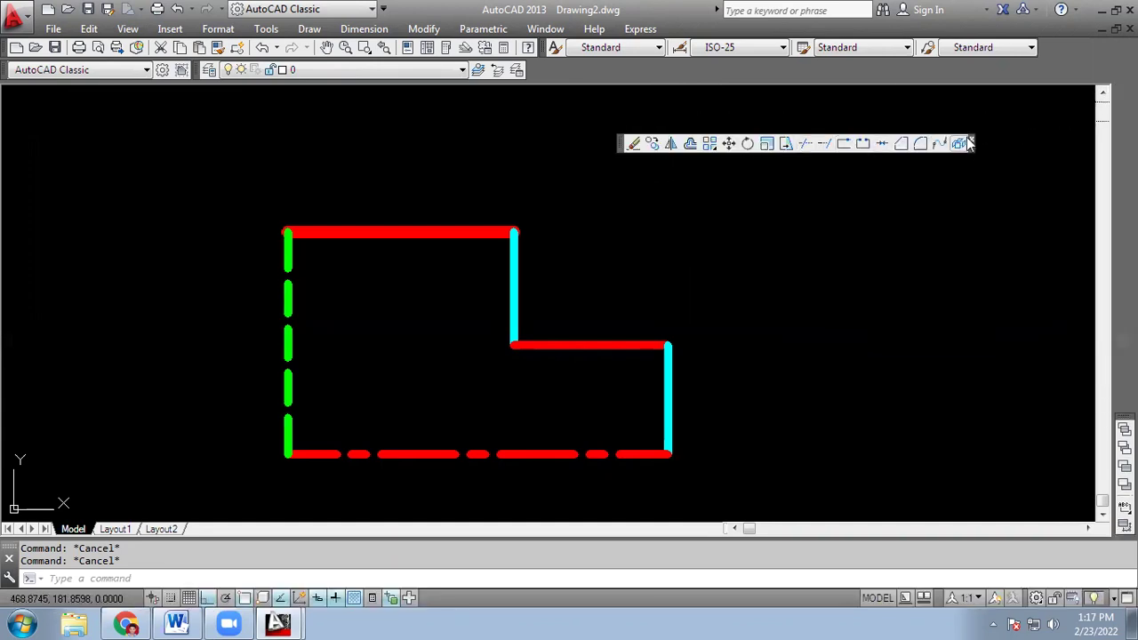
left_click(972, 140)
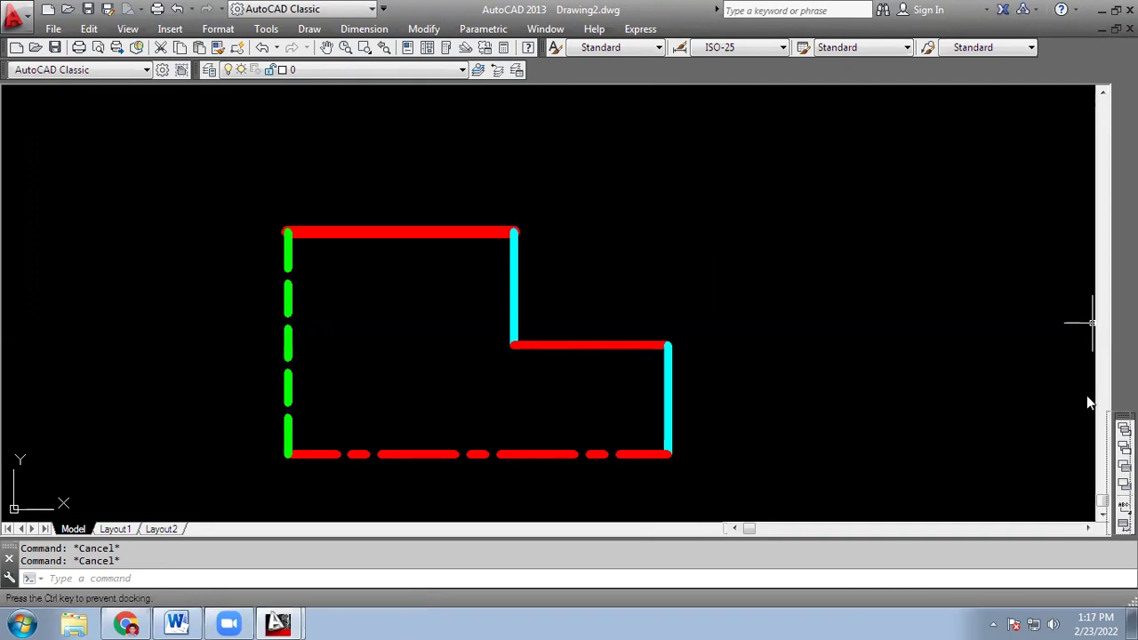
left_click_drag(1125, 417, 844, 299)
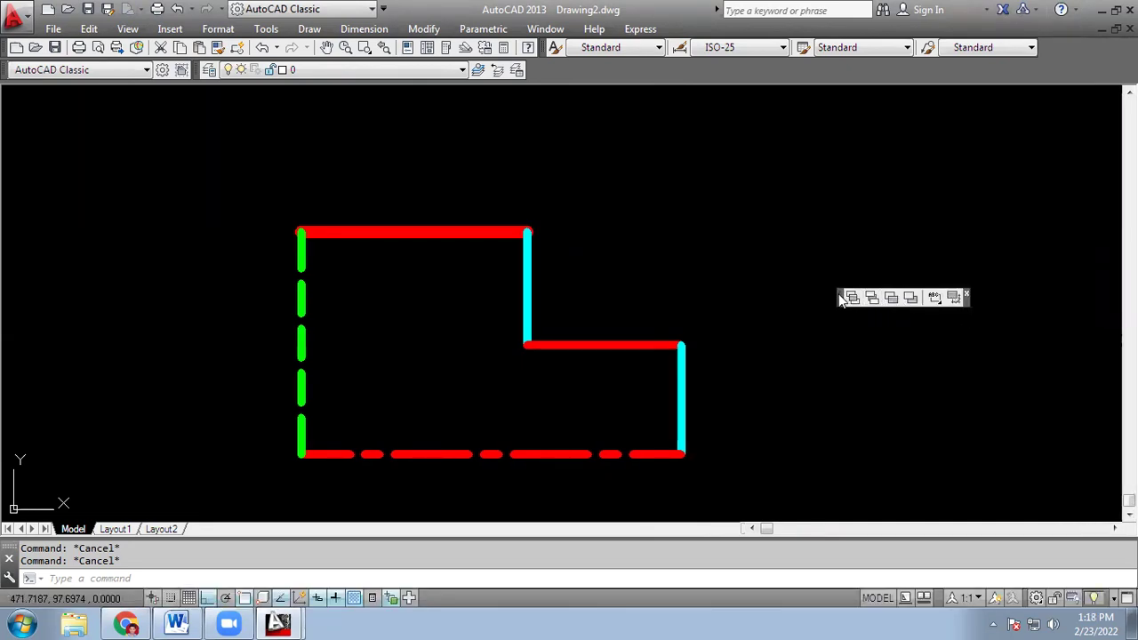
left_click(968, 297)
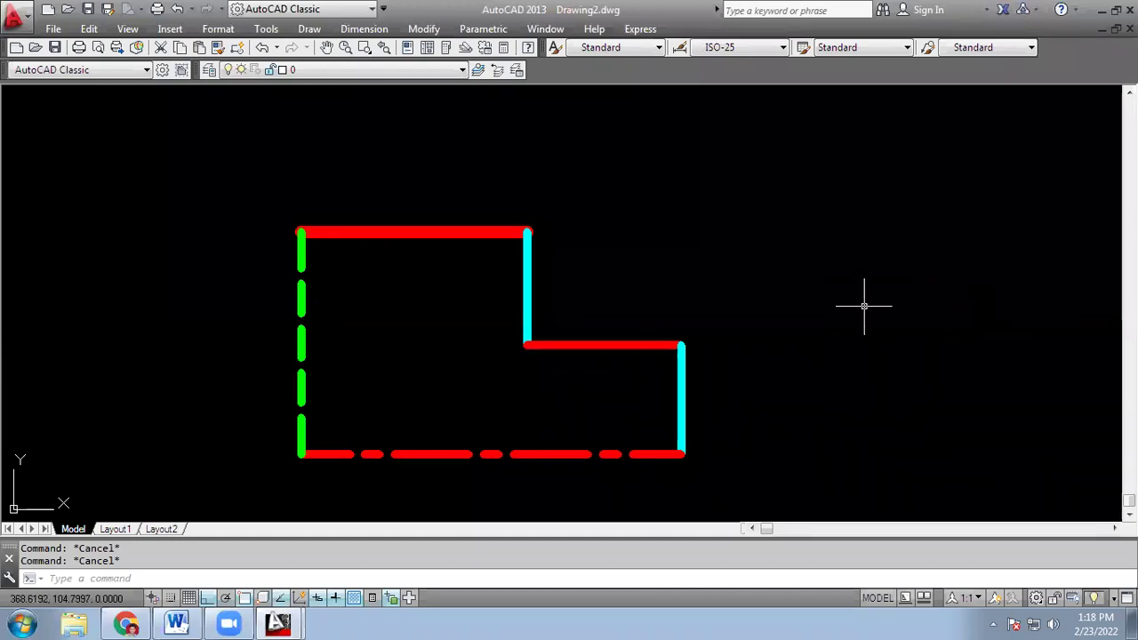
Turn the AutoCAD Draw toolbar back on and dock it on the left edge
right_click(1086, 69)
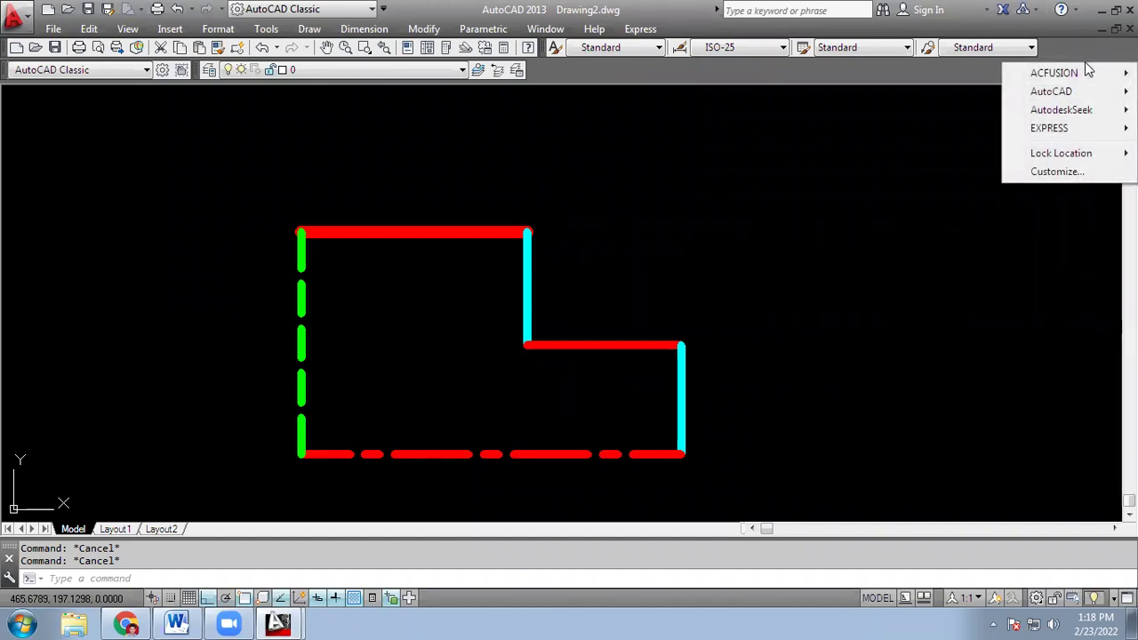
left_click(925, 235)
left_click(1092, 90)
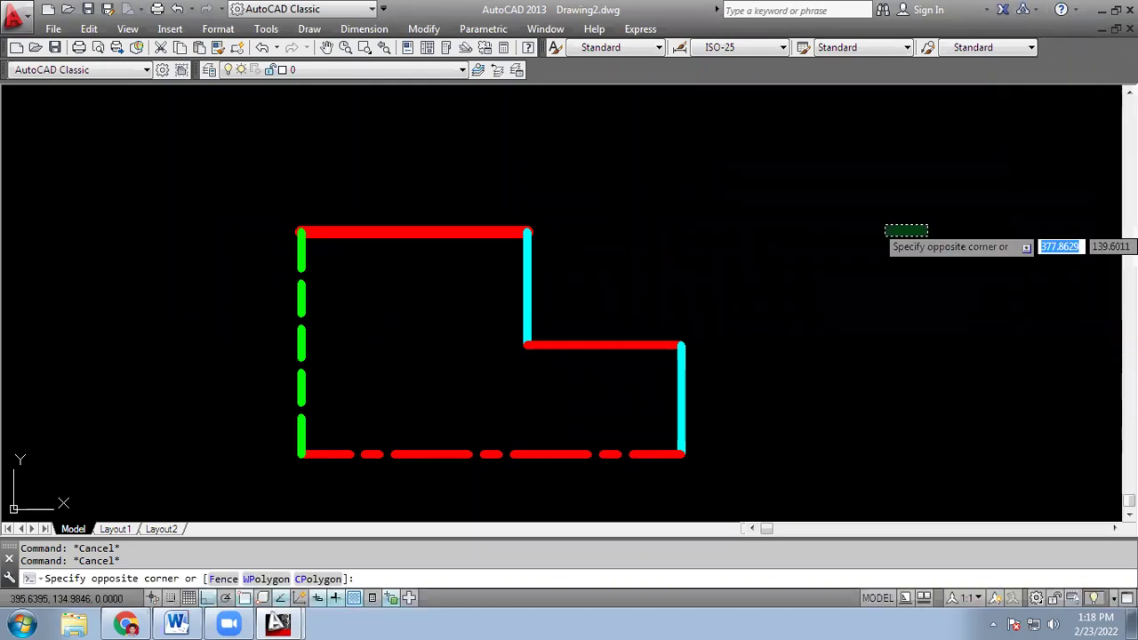
left_click(1054, 84)
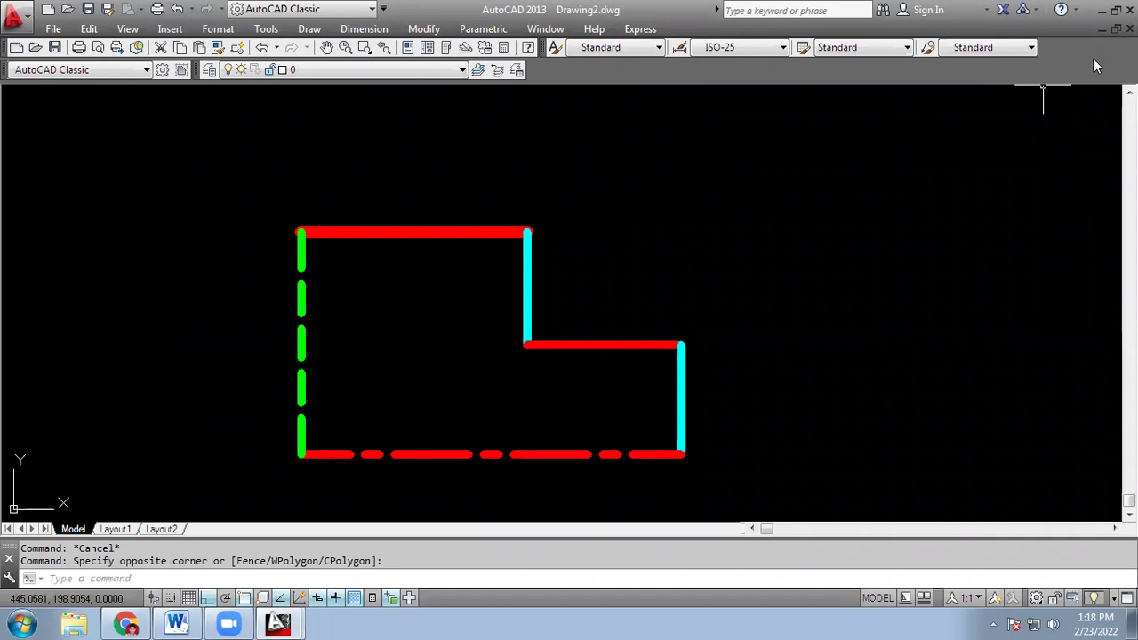
right_click(1094, 60)
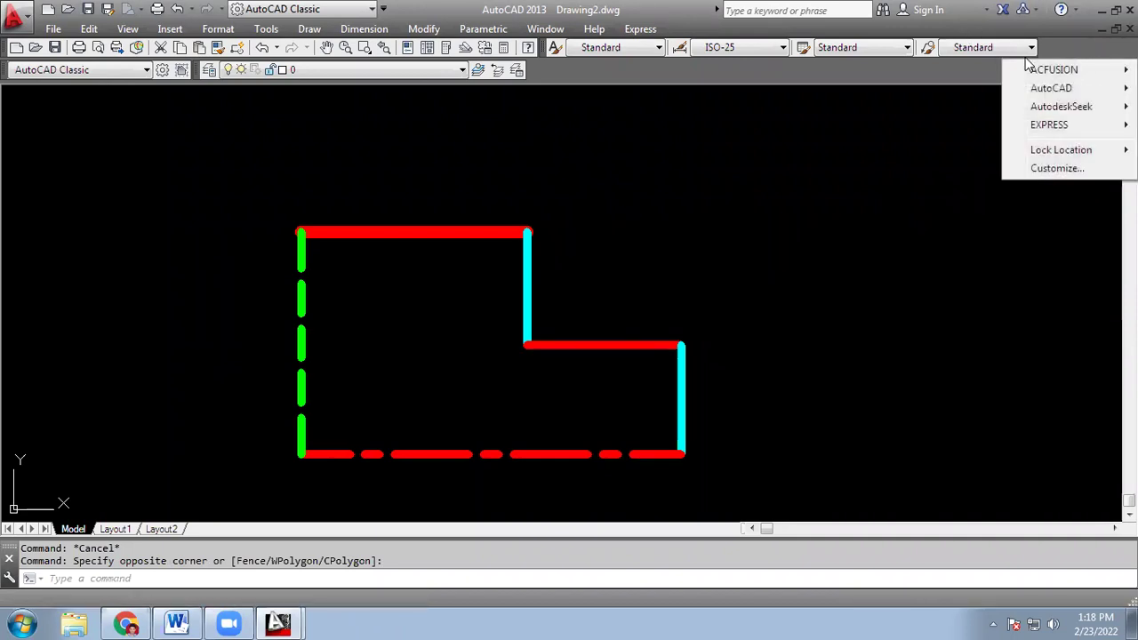
mouse_move(1052, 88)
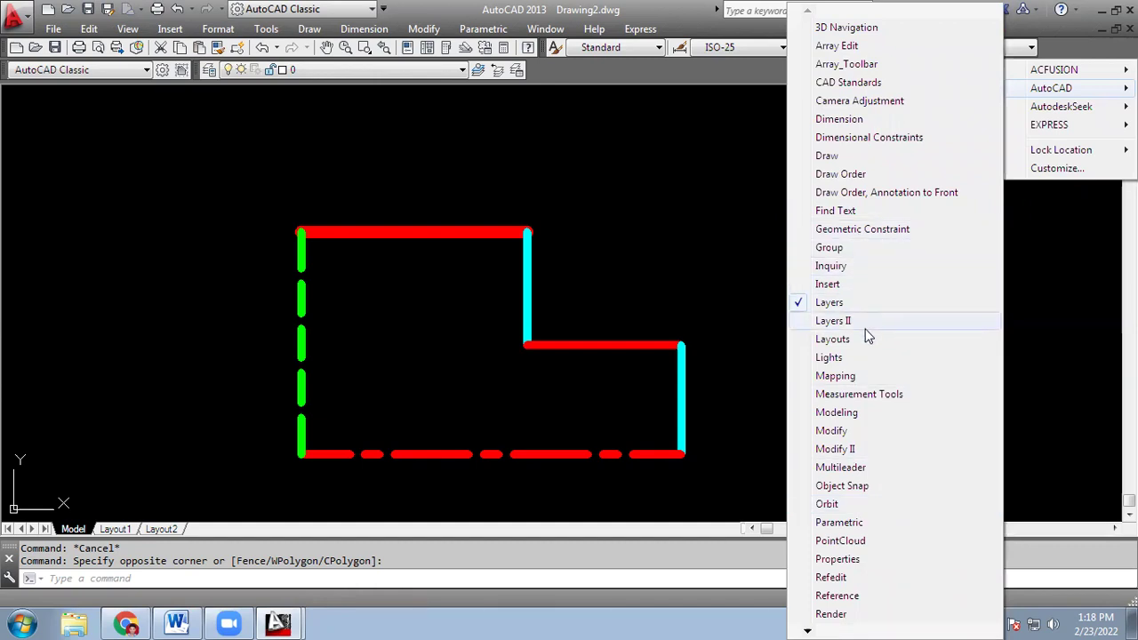
left_click(837, 155)
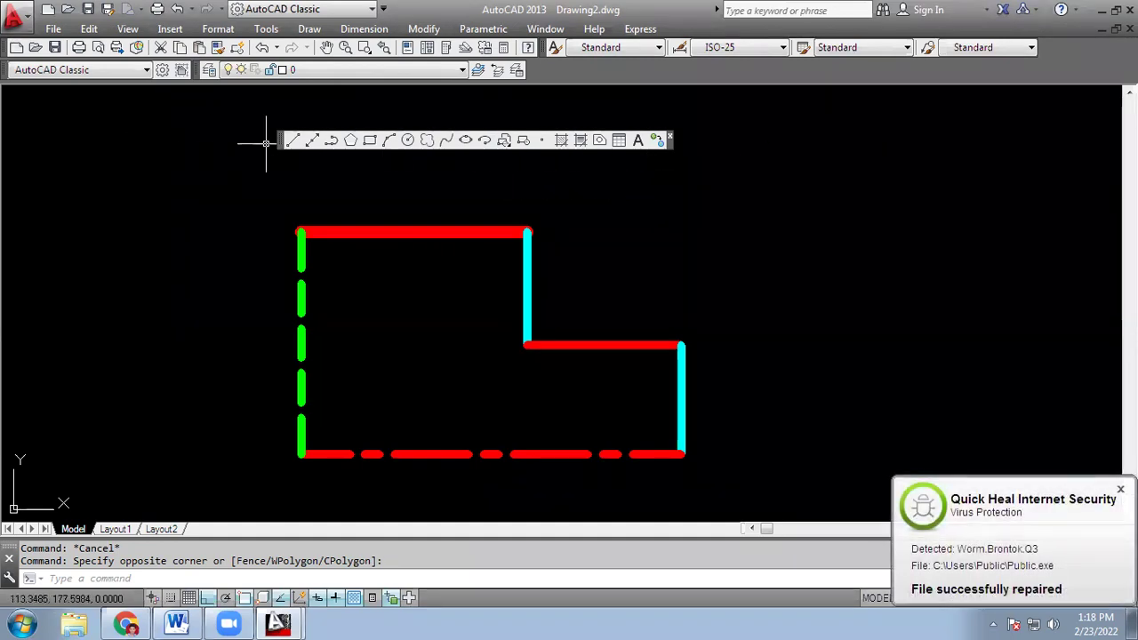
left_click_drag(278, 140, 2, 214)
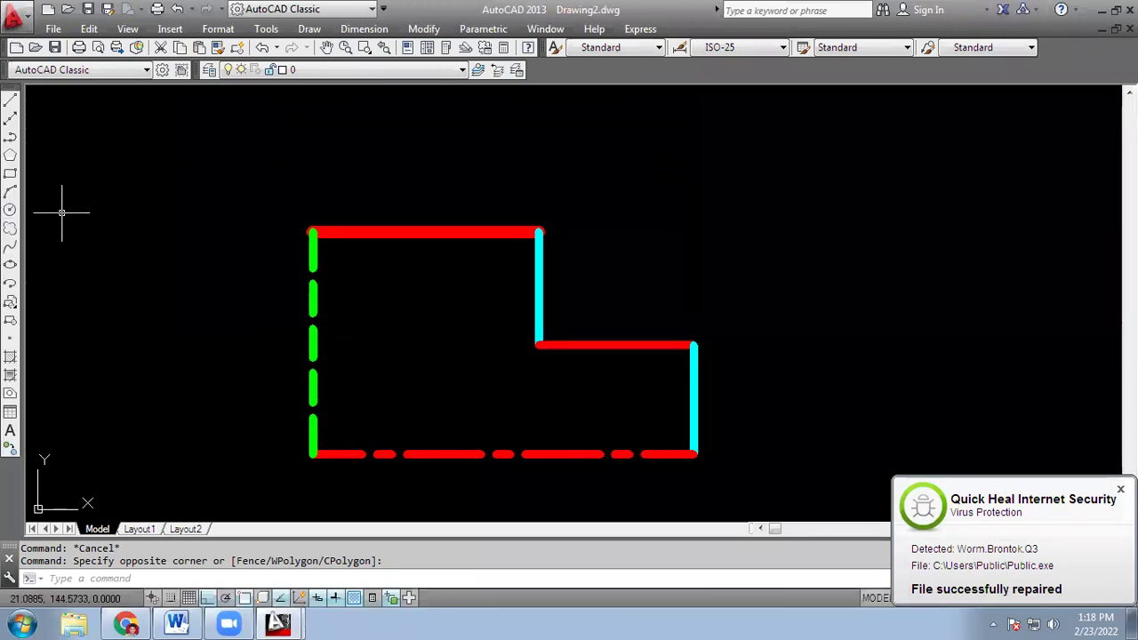
Turn the AutoCAD Modify toolbar back on and dock it on the right edge
right_click(1085, 53)
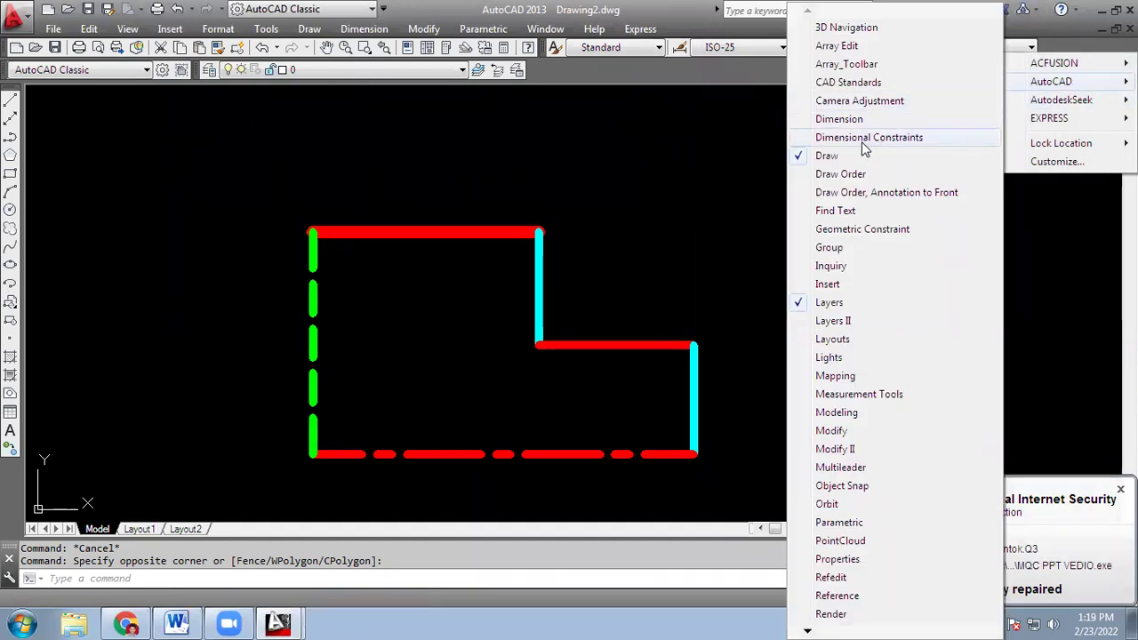
left_click(832, 431)
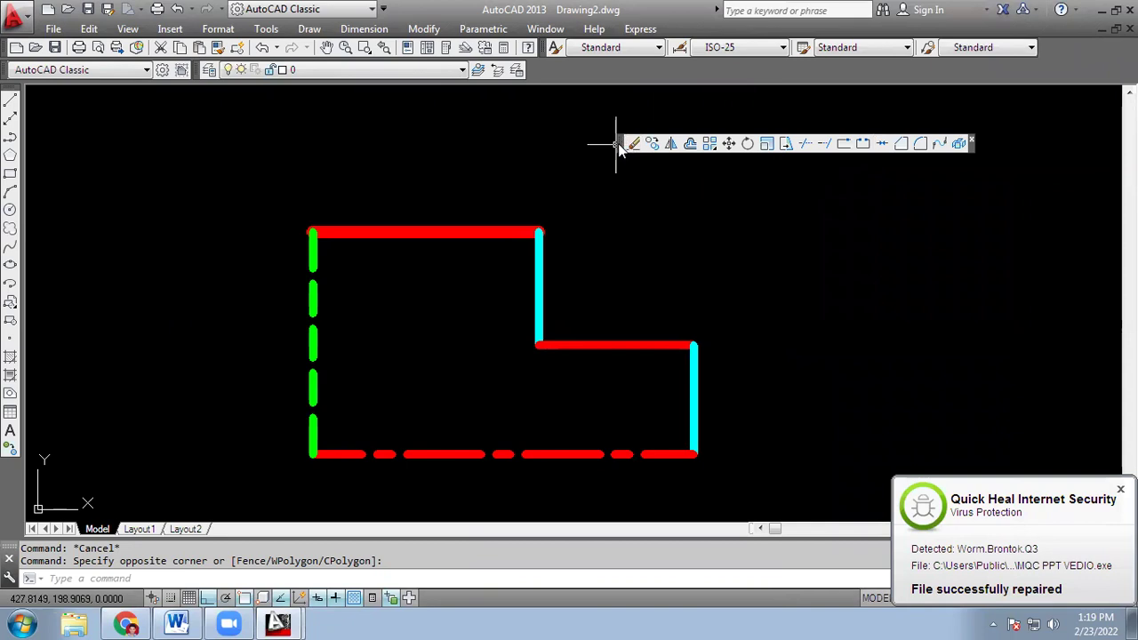
left_click_drag(618, 143, 1126, 222)
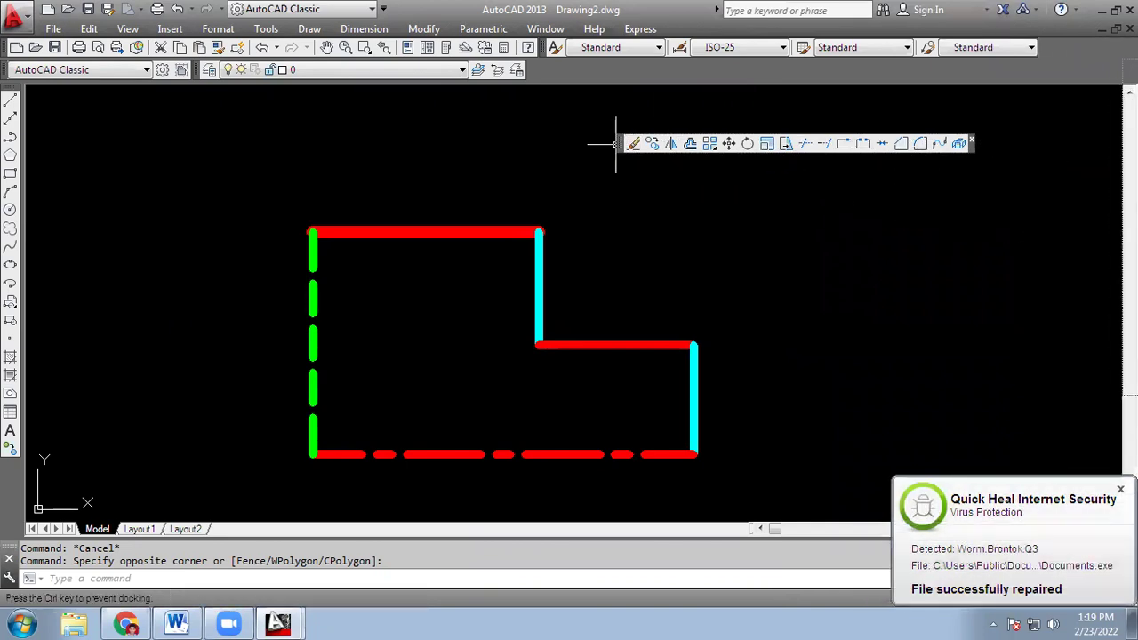
left_click_drag(615, 144, 1125, 229)
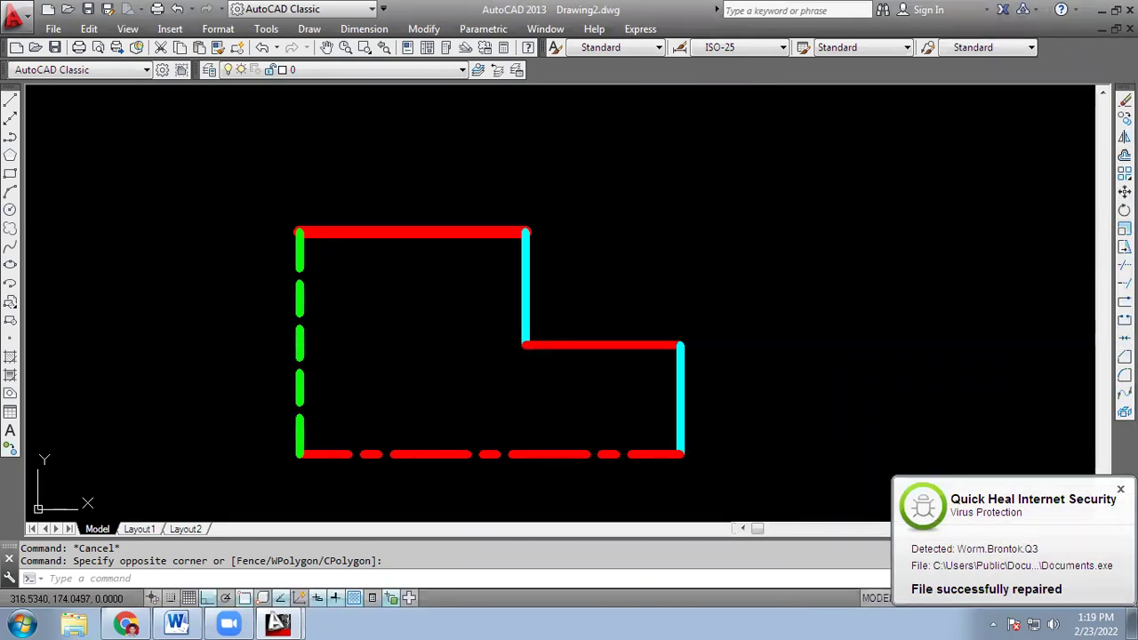
Turn the Properties toolbar back on and dock it beside the top toolbars
right_click(1083, 53)
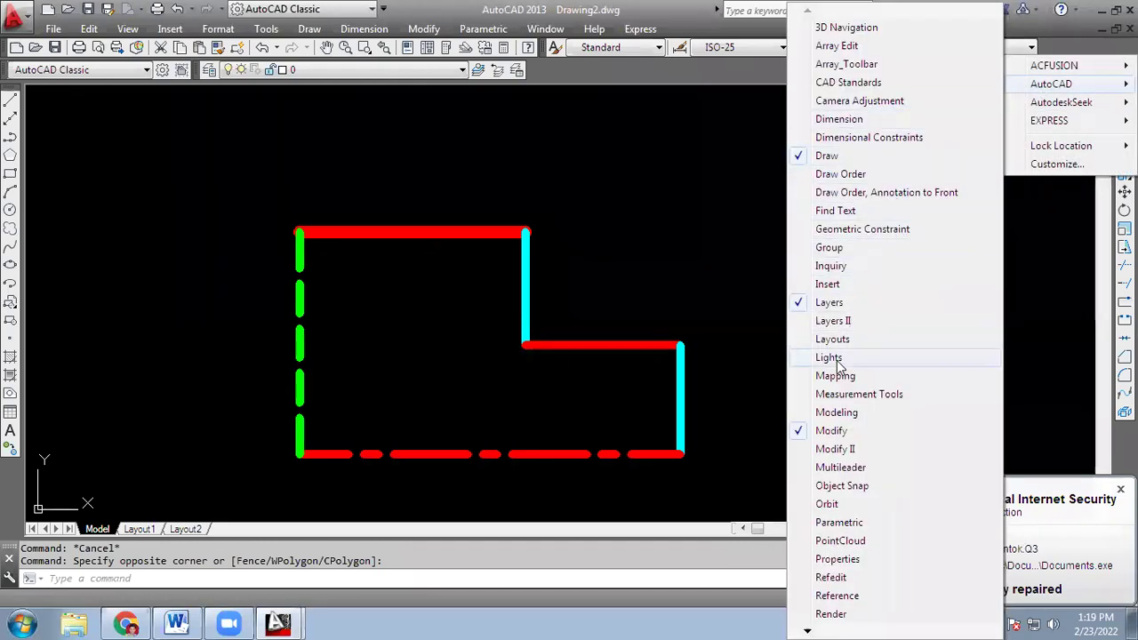
left_click(834, 559)
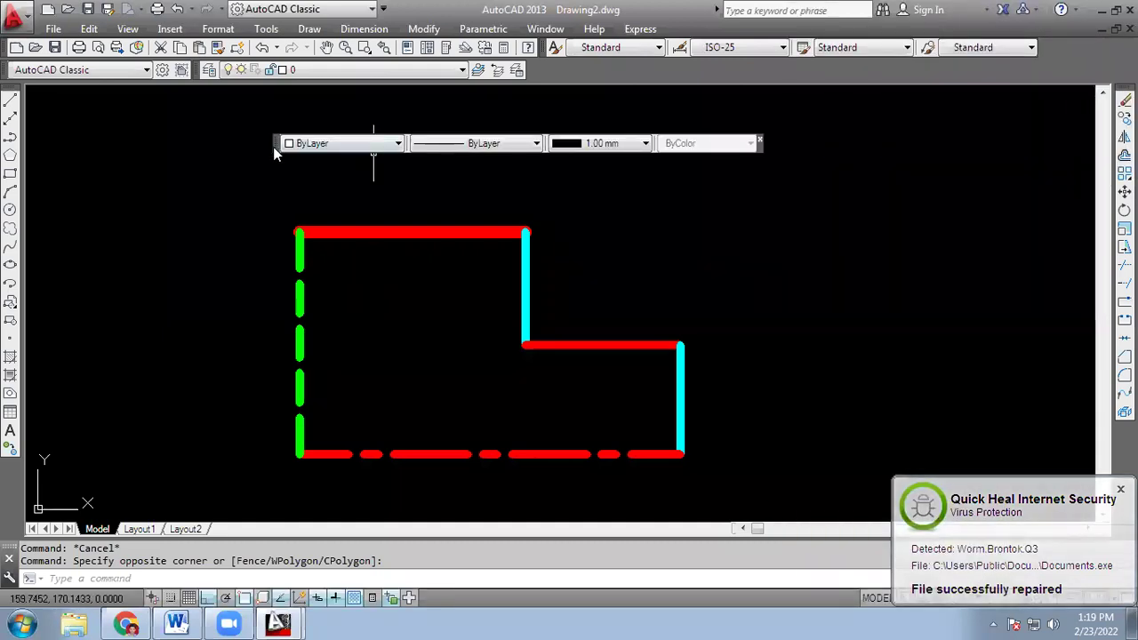
mouse_move(273, 143)
left_mouse_down()
mouse_move(760, 80)
mouse_move(775, 68)
left_mouse_up()
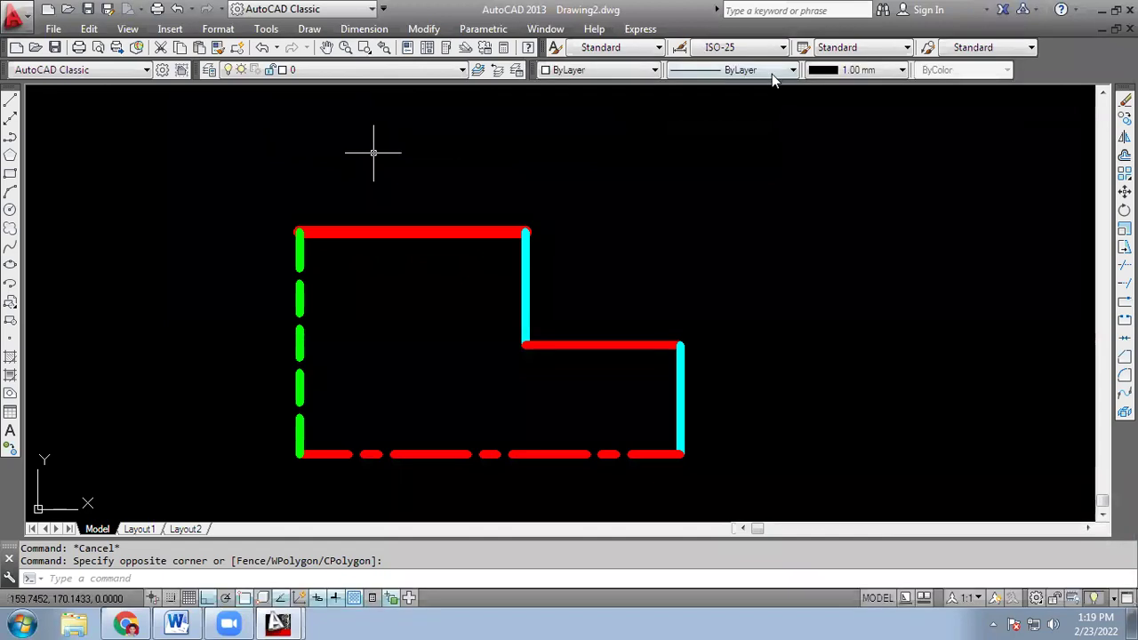
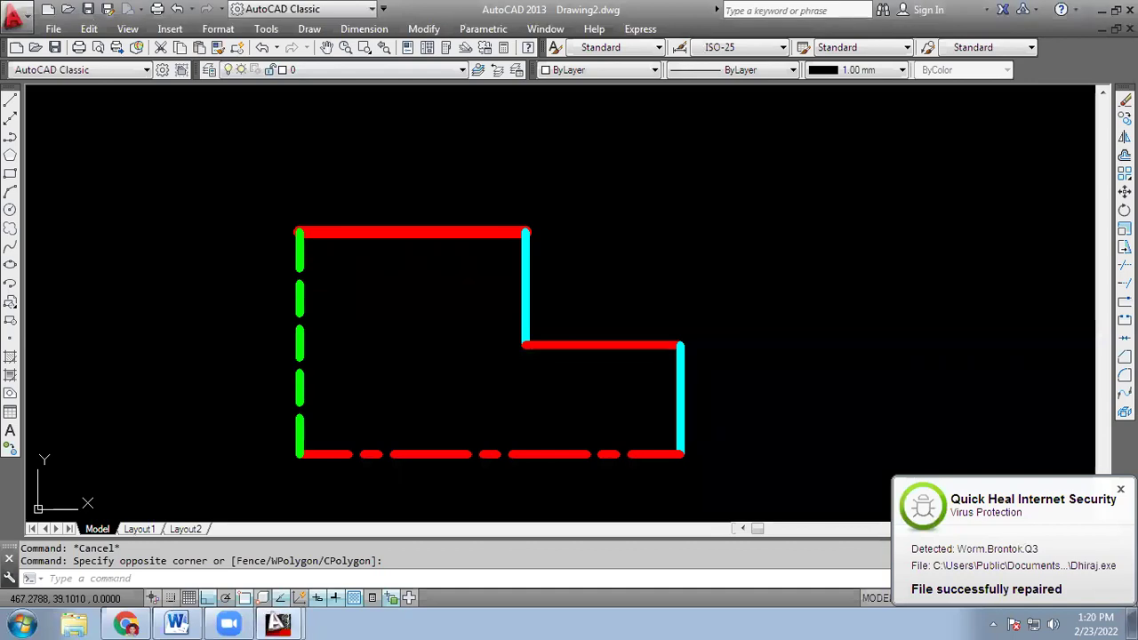
Erase all six lines of the coloured outline, then undock and redock the Layers toolbar
left_click(258, 198)
left_click(729, 498)
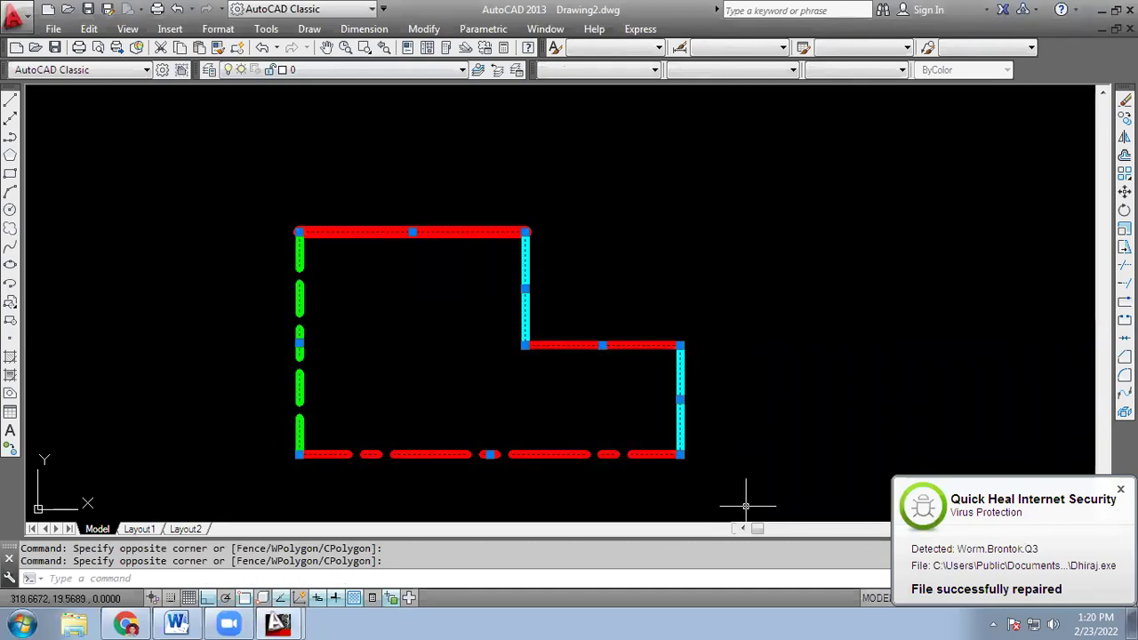
key("Delete")
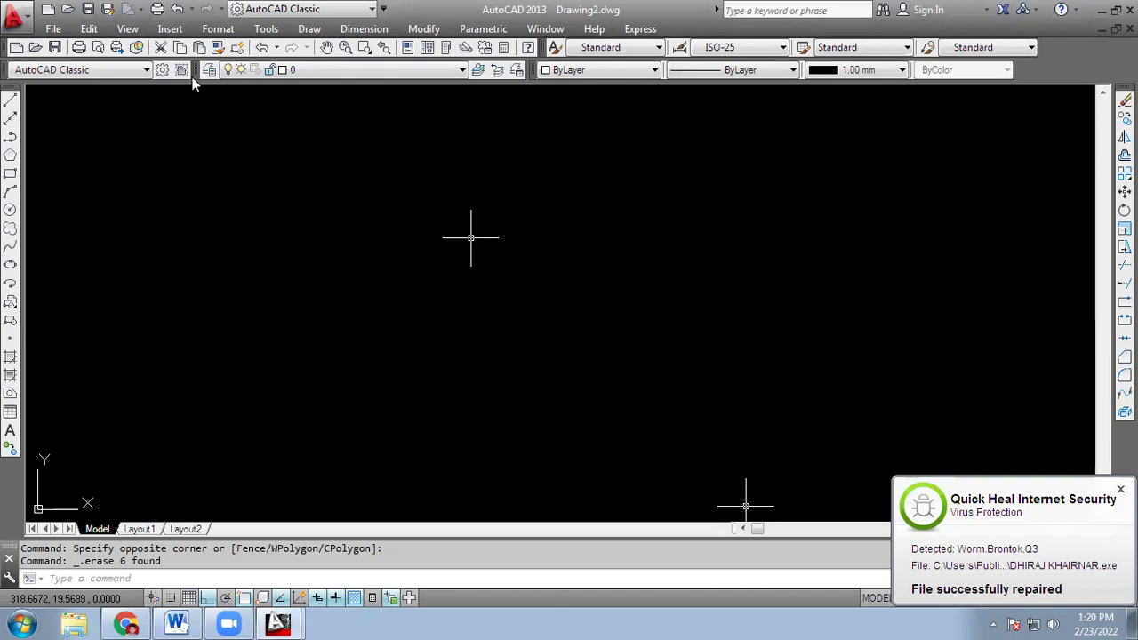
mouse_move(203, 69)
left_mouse_down()
mouse_move(425, 212)
mouse_move(486, 149)
left_mouse_up()
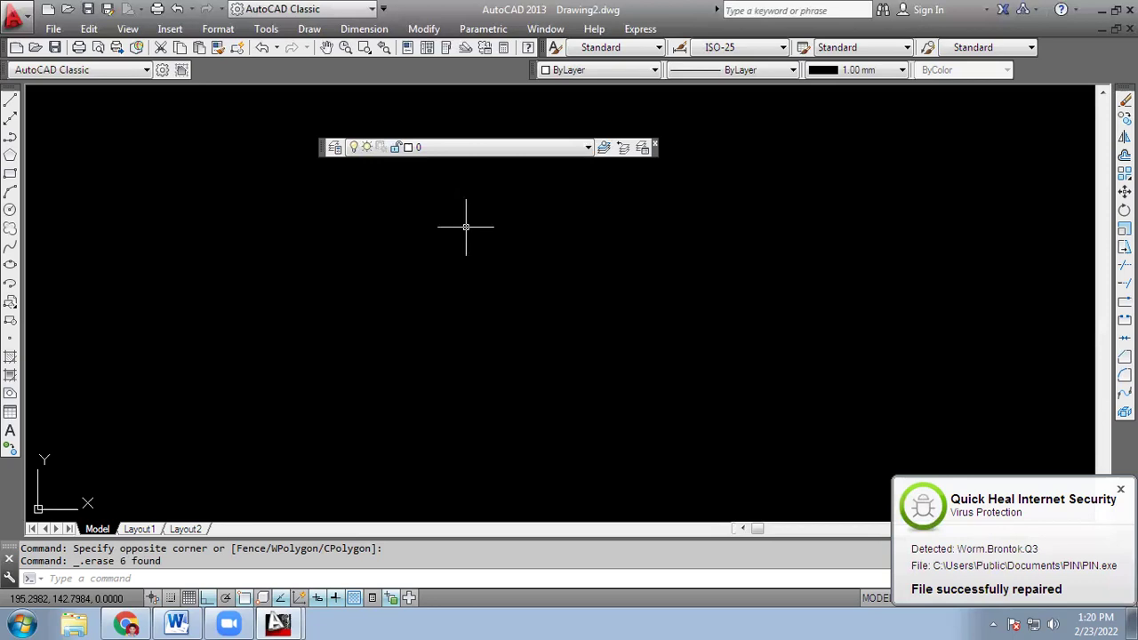
left_click_drag(322, 140, 356, 76)
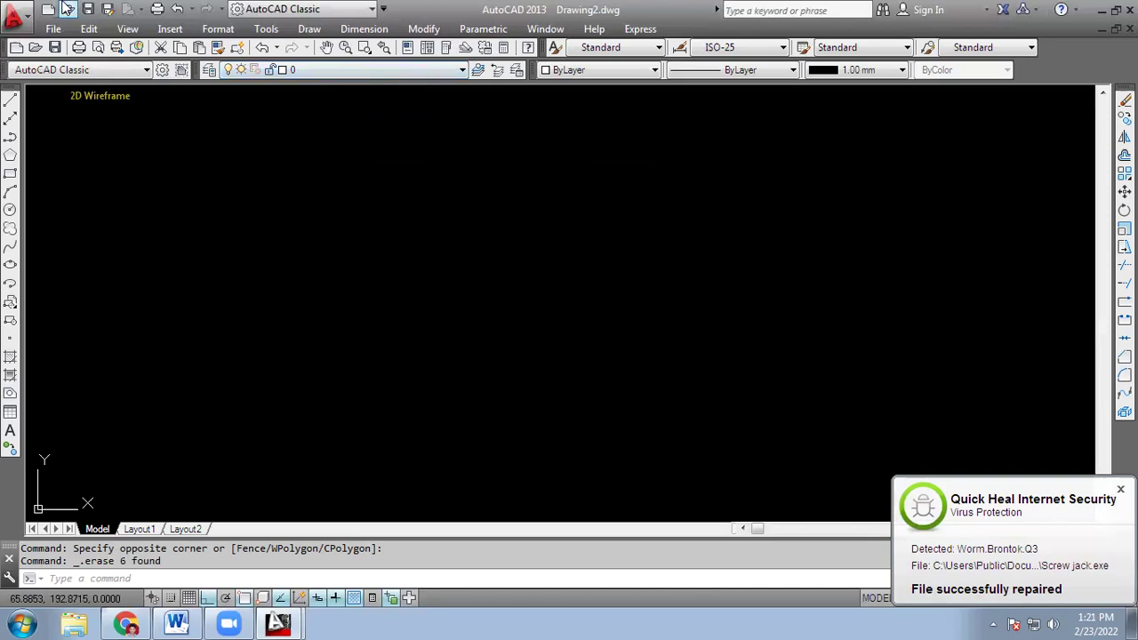
Set the current lineweight to ByLayer instead of 1.00 mm
left_click(11, 104)
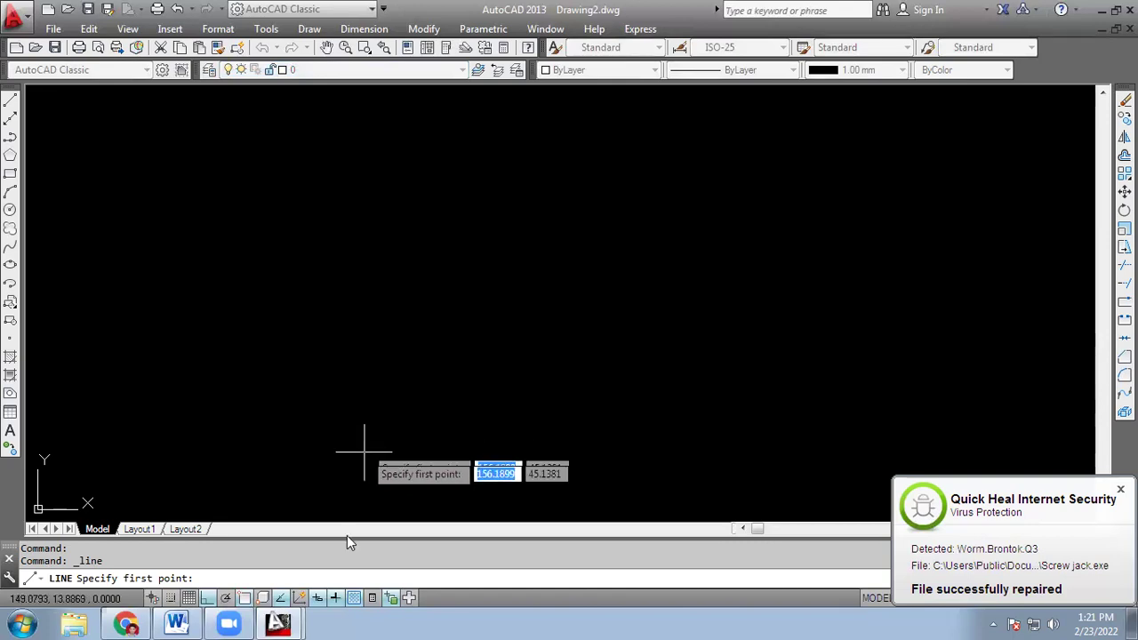
left_click(331, 607)
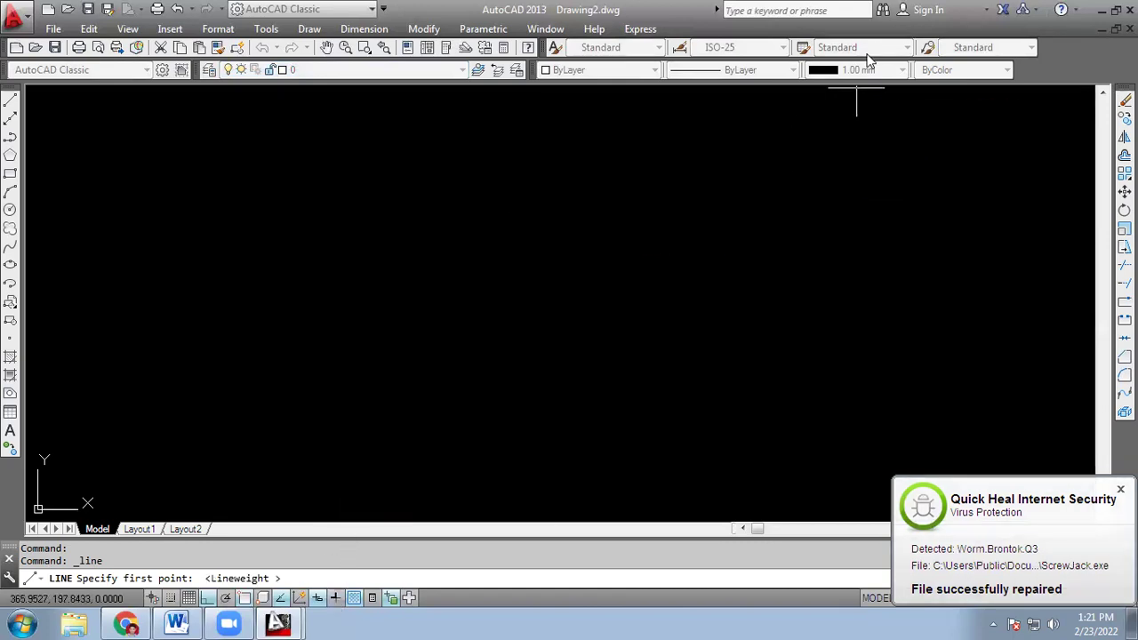
left_click(335, 598)
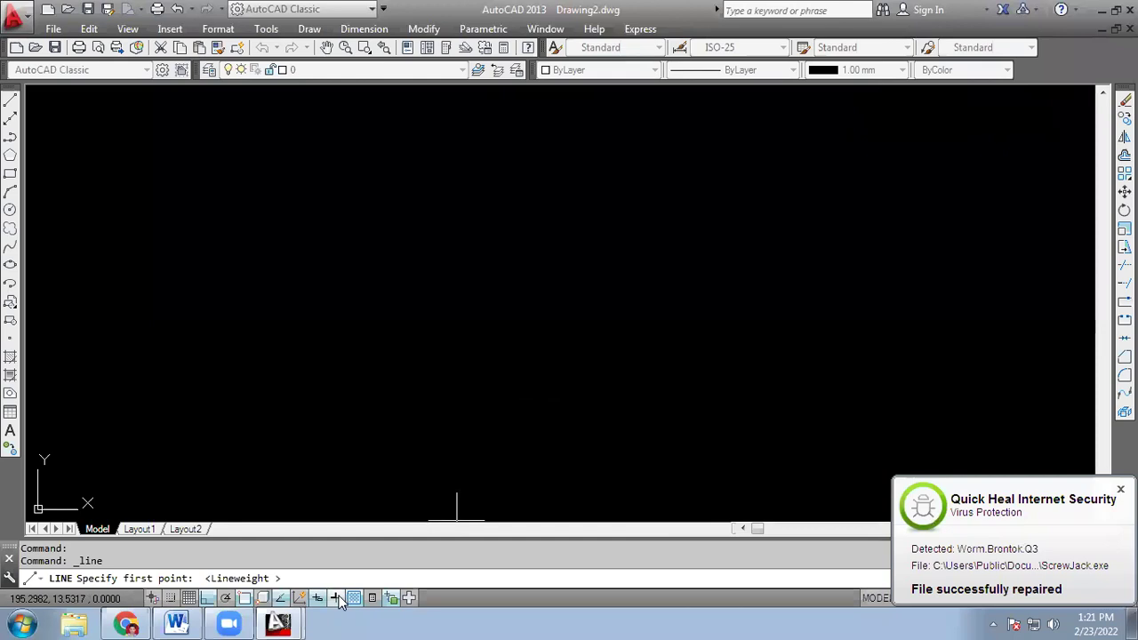
left_click(868, 71)
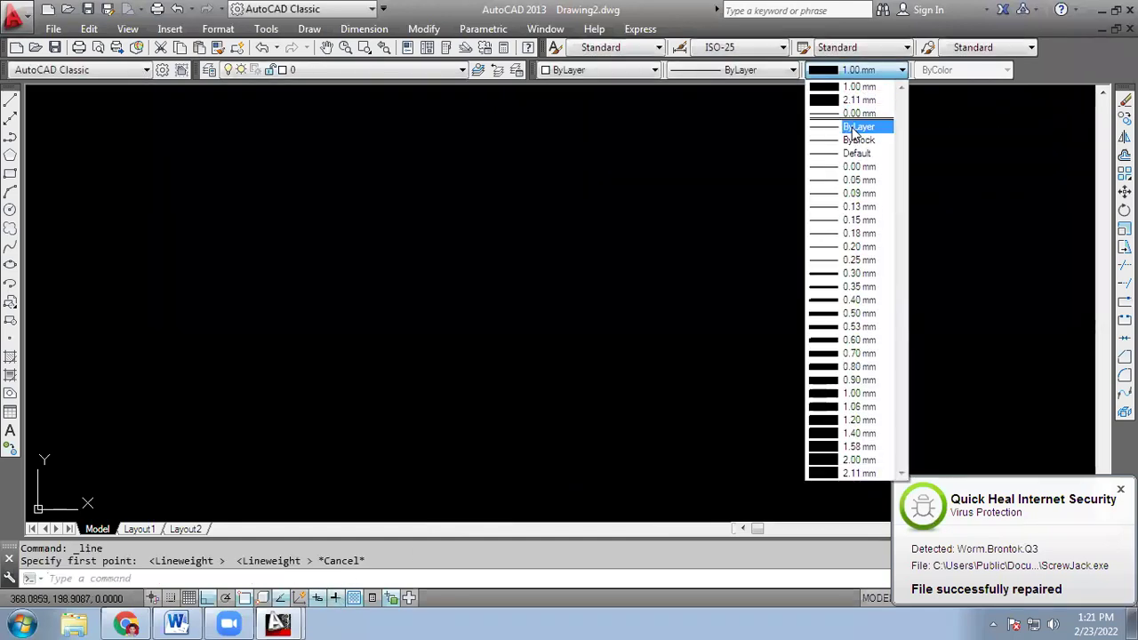
left_click(832, 133)
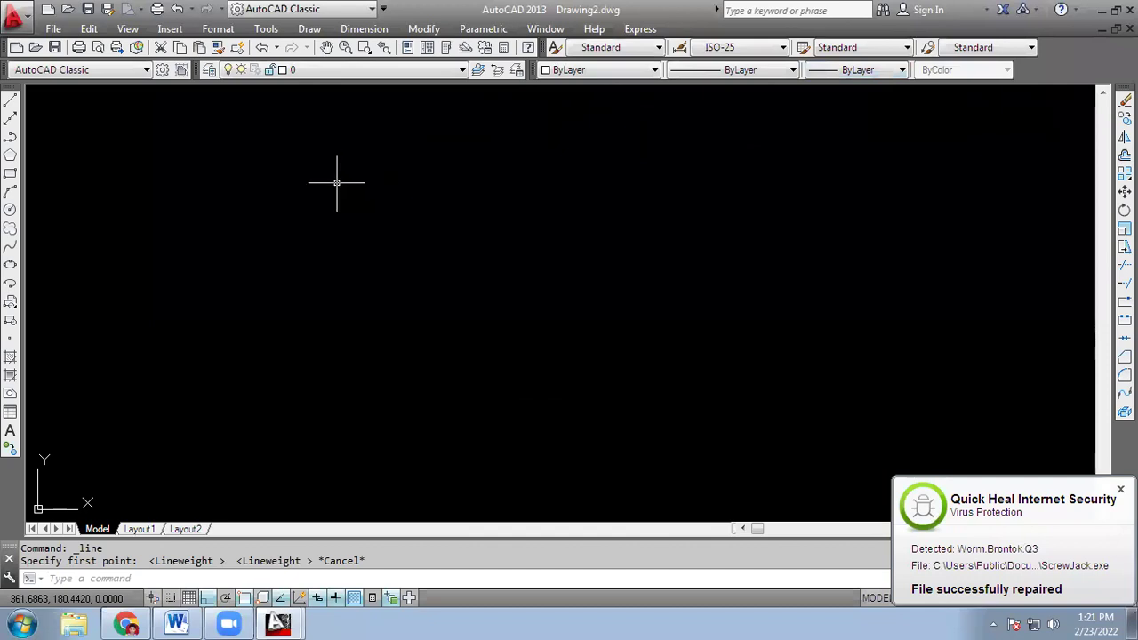
Draw the six-sided L-shaped outline as a closed loop of lines
left_click(10, 99)
left_click(345, 175)
left_click(503, 175)
left_click(502, 287)
left_click(674, 287)
left_click(673, 398)
left_click(362, 396)
left_click(362, 175)
key("Escape")
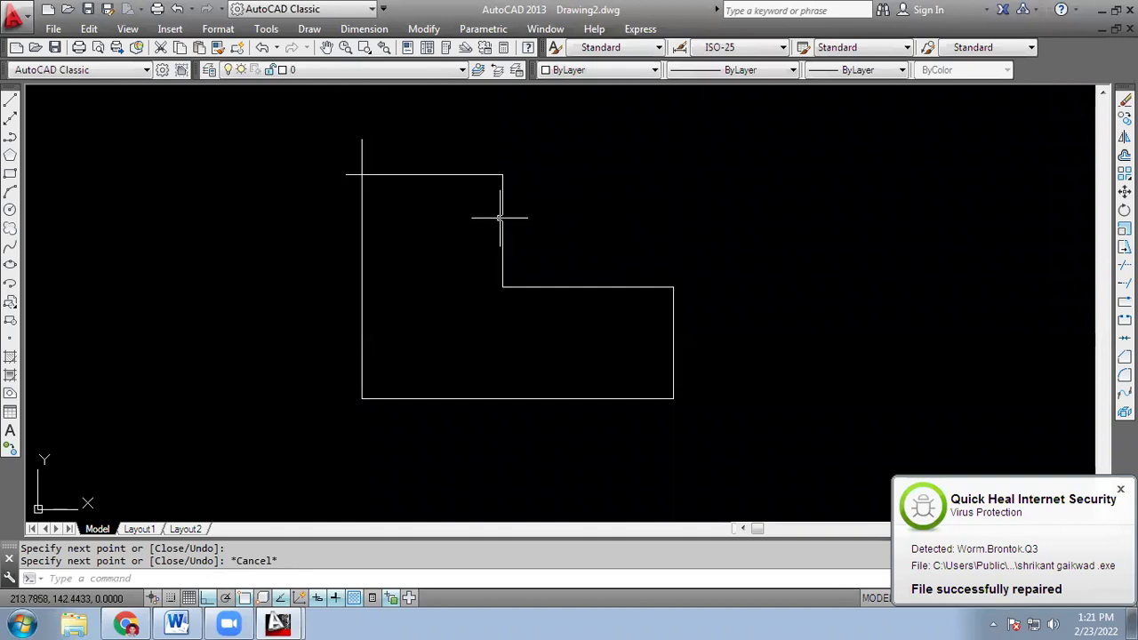
Trim the overshooting line ends at the L-shape's top-left corner
scroll(500, 217, "down", 2)
middle_click_drag(490, 251, 465, 193)
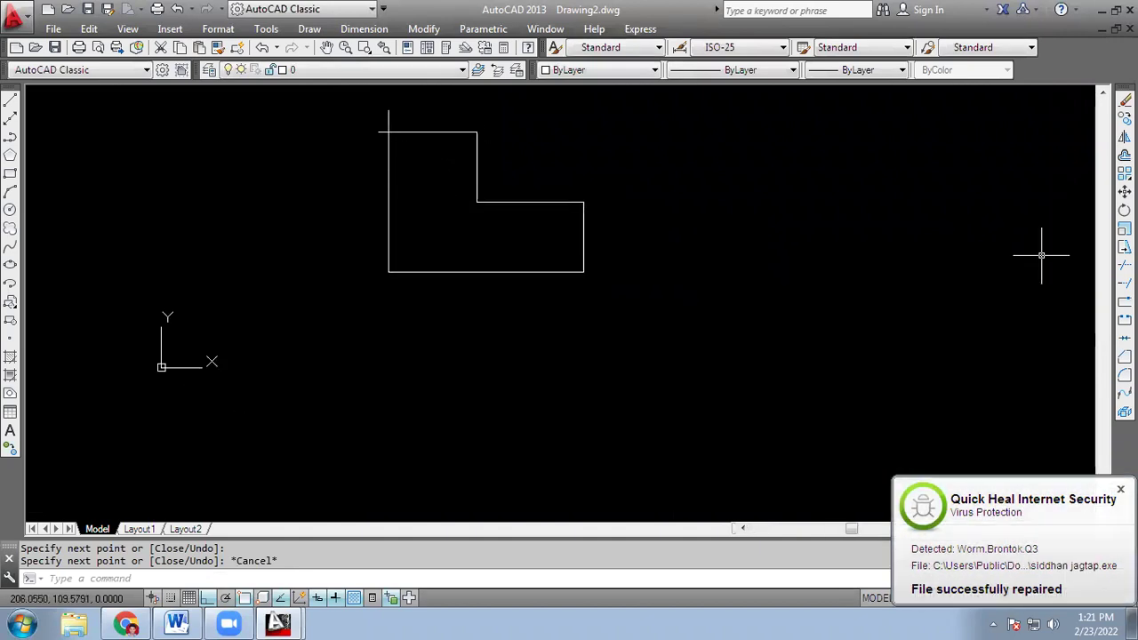
left_click(1124, 265)
left_click(354, 97)
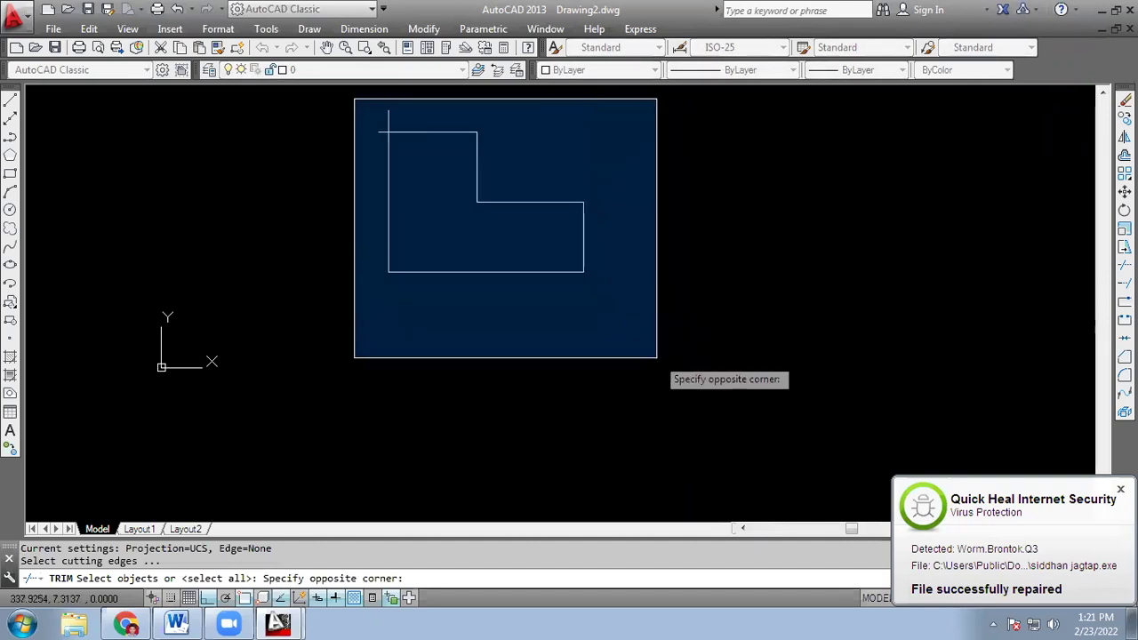
left_click(657, 357)
key("Return")
left_click(389, 123)
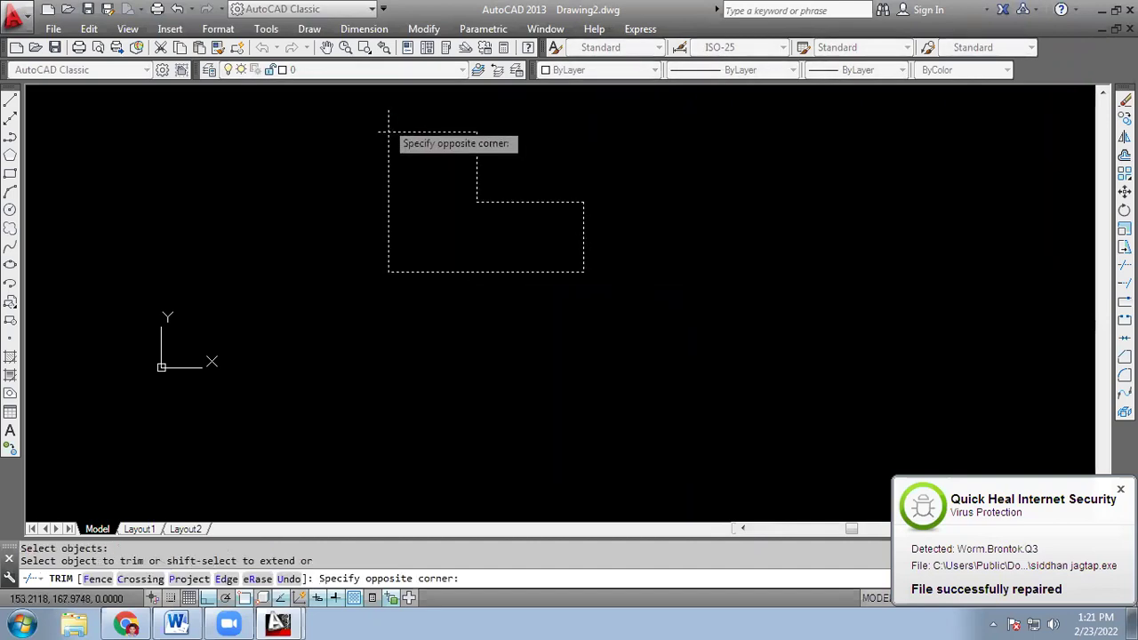
left_click(389, 132)
key("Escape")
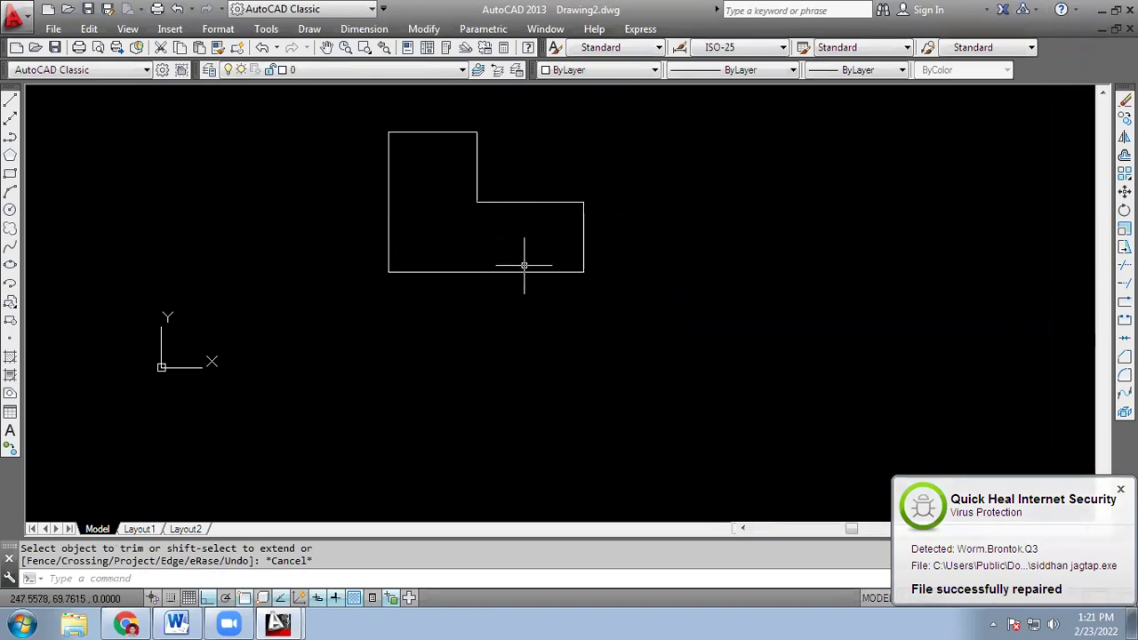
Draw a horizontal reference axis below the L-shape and a vertical axis to its right
left_click(10, 99)
left_click(285, 304)
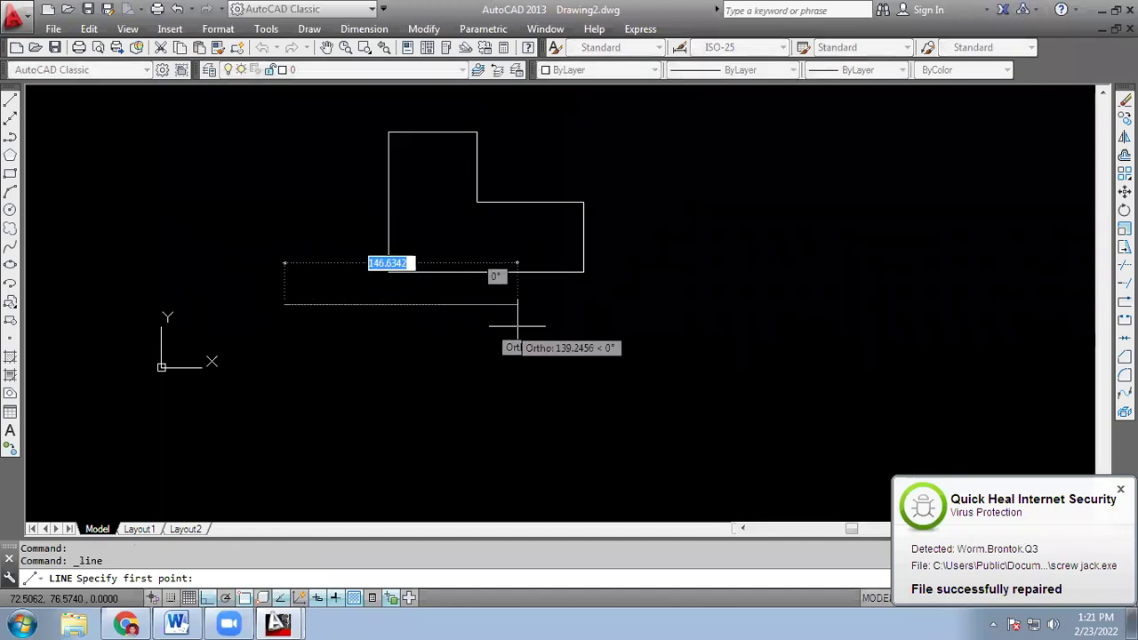
left_click(801, 304)
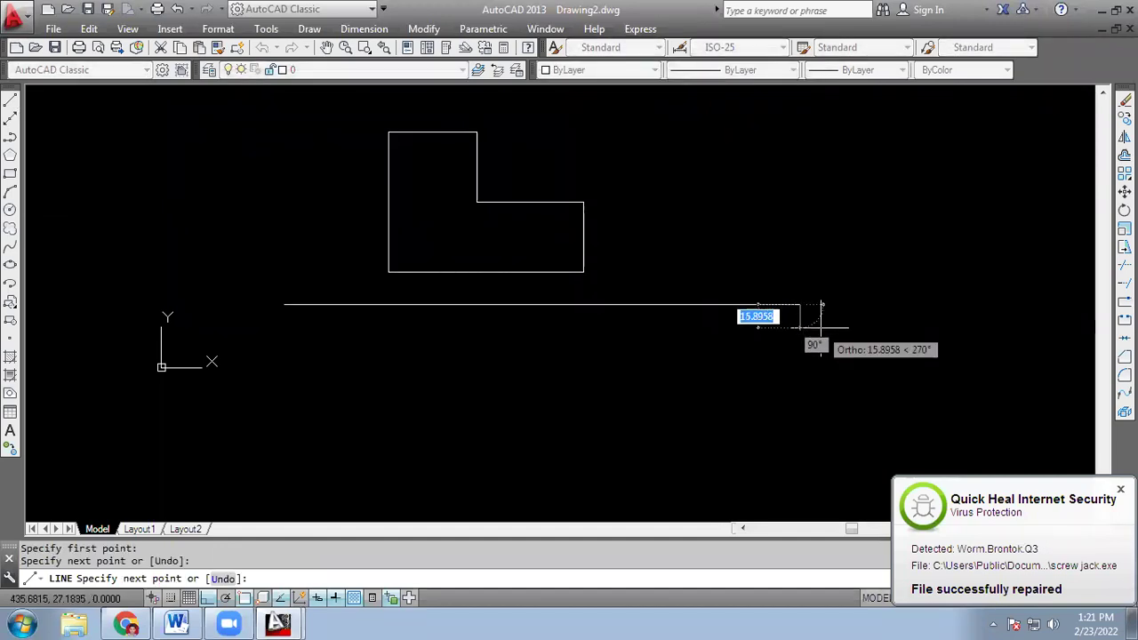
key("Escape")
key("Return")
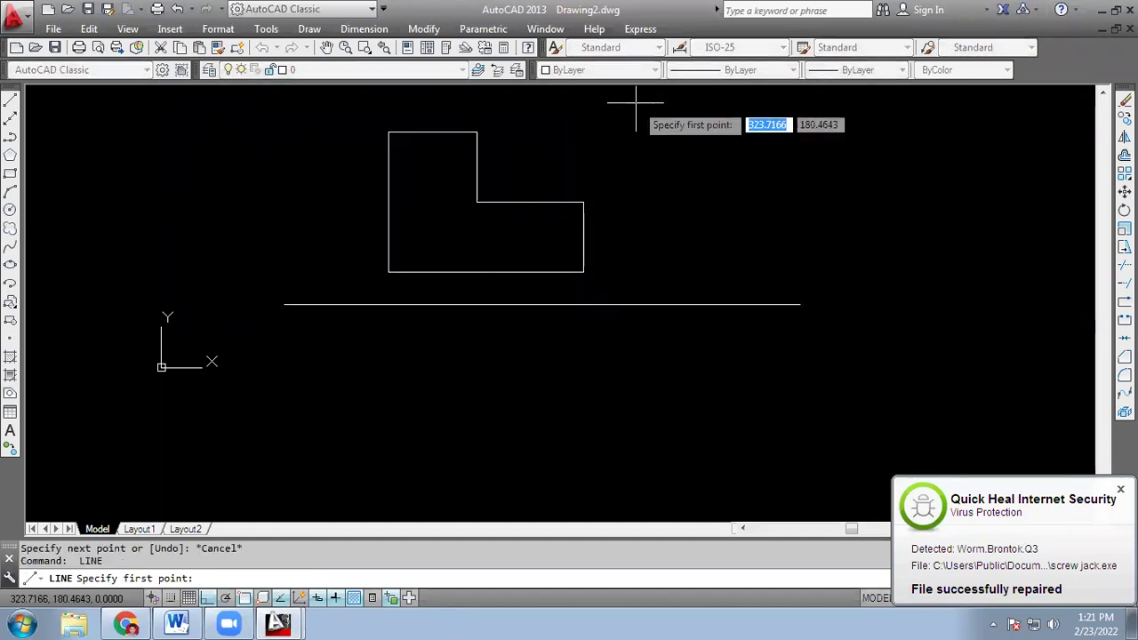
left_click(635, 104)
left_click(612, 459)
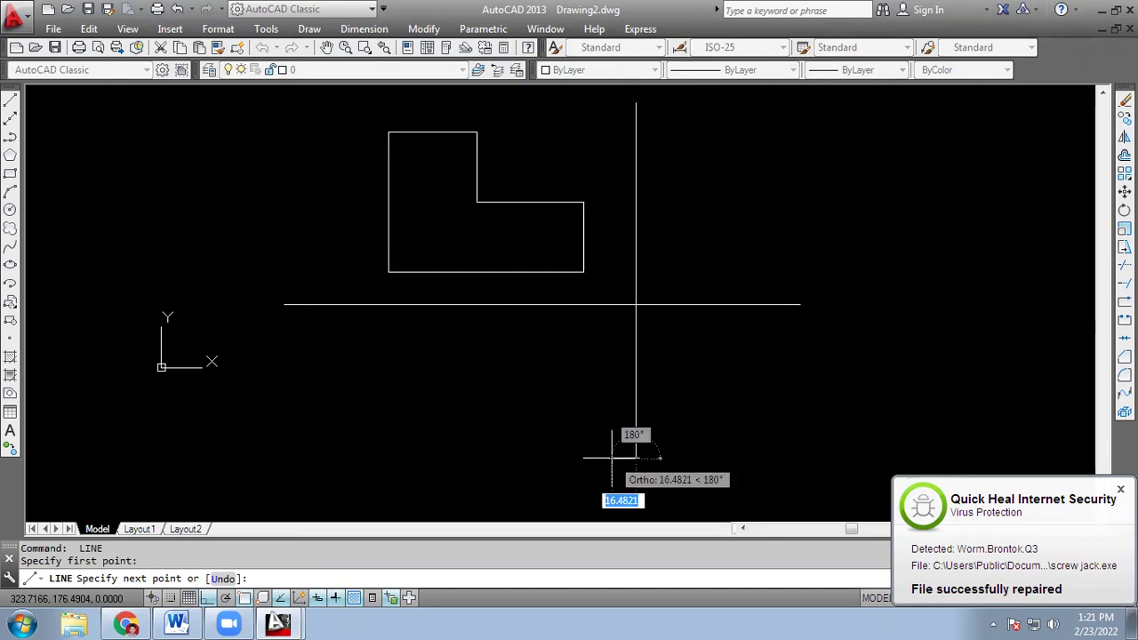
key("Escape")
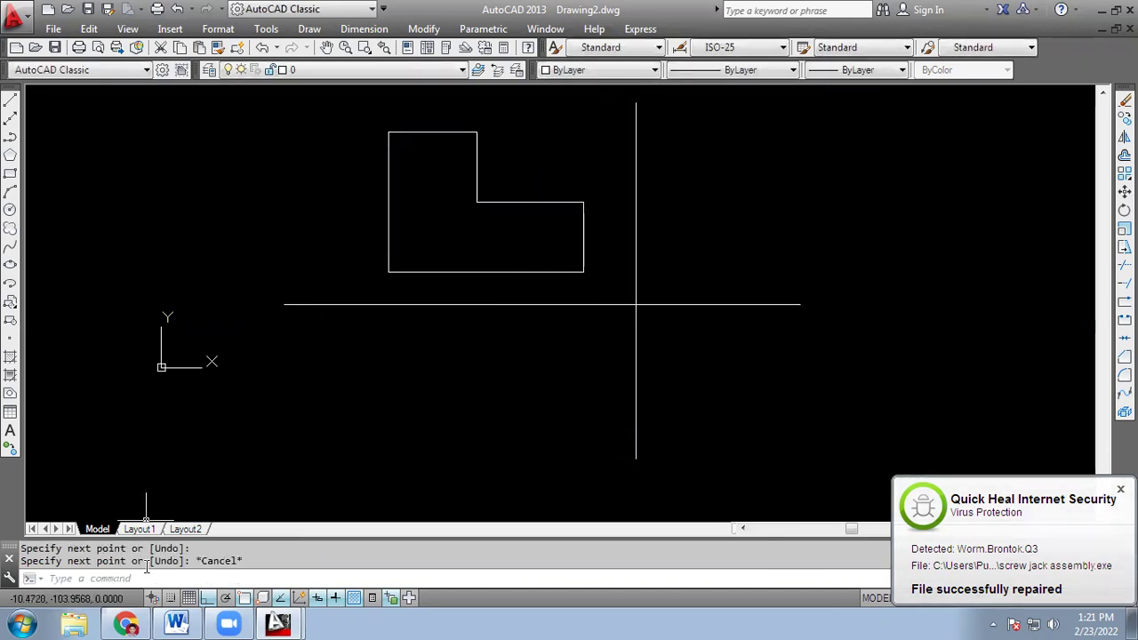
Turn Ortho off and draw a 45° miter line down-right from the axes' intersection
left_click(10, 100)
left_click(208, 597)
left_click(635, 305)
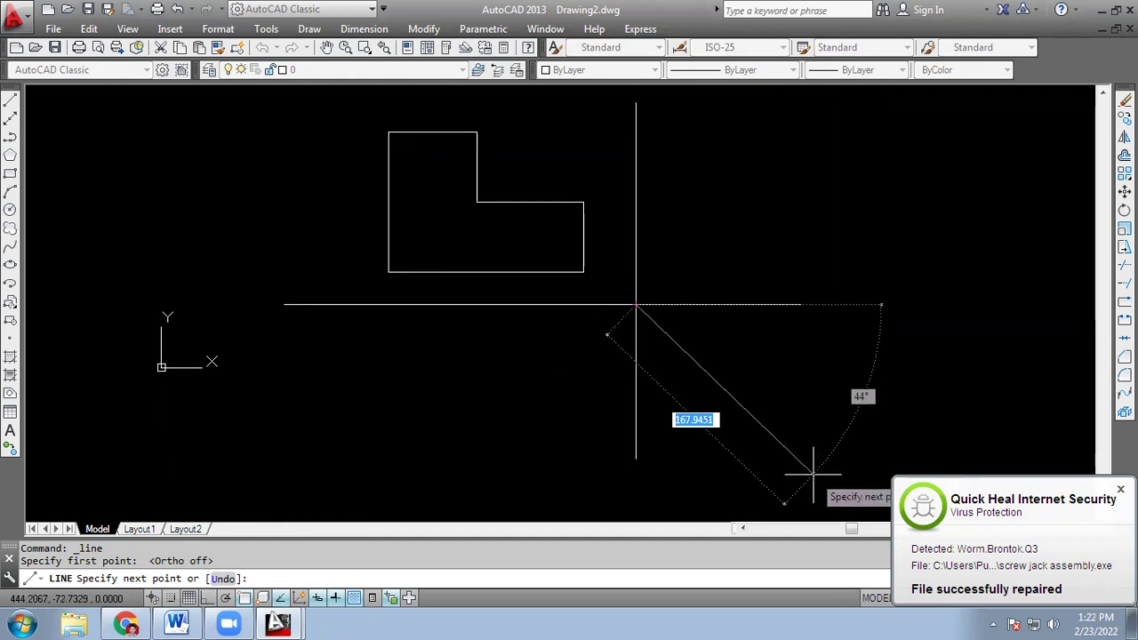
left_click(808, 477)
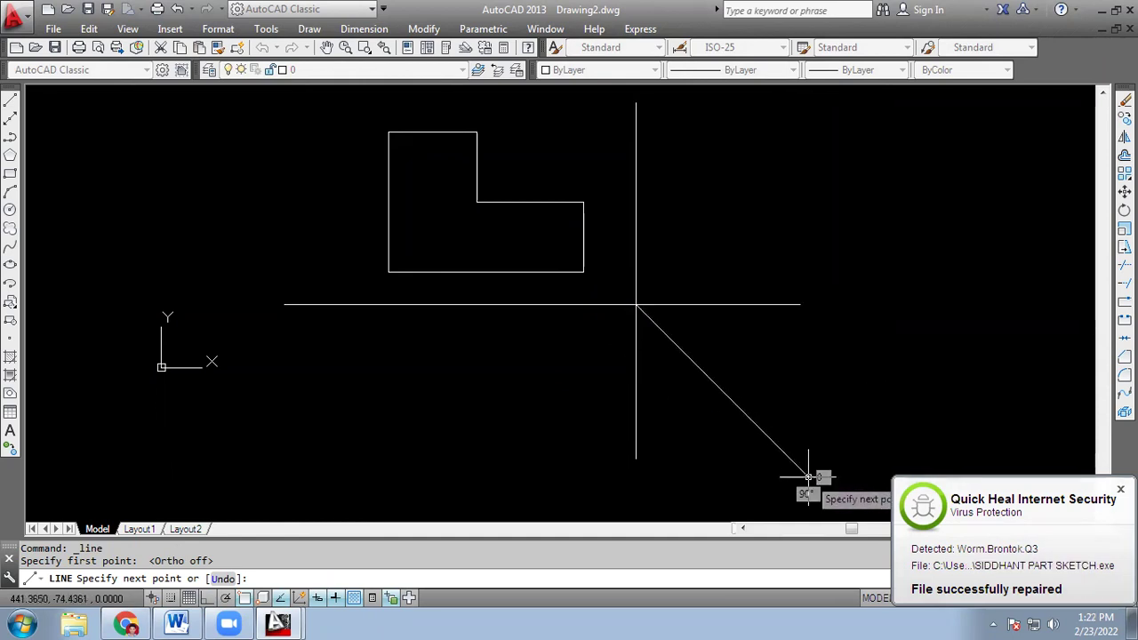
key("Escape")
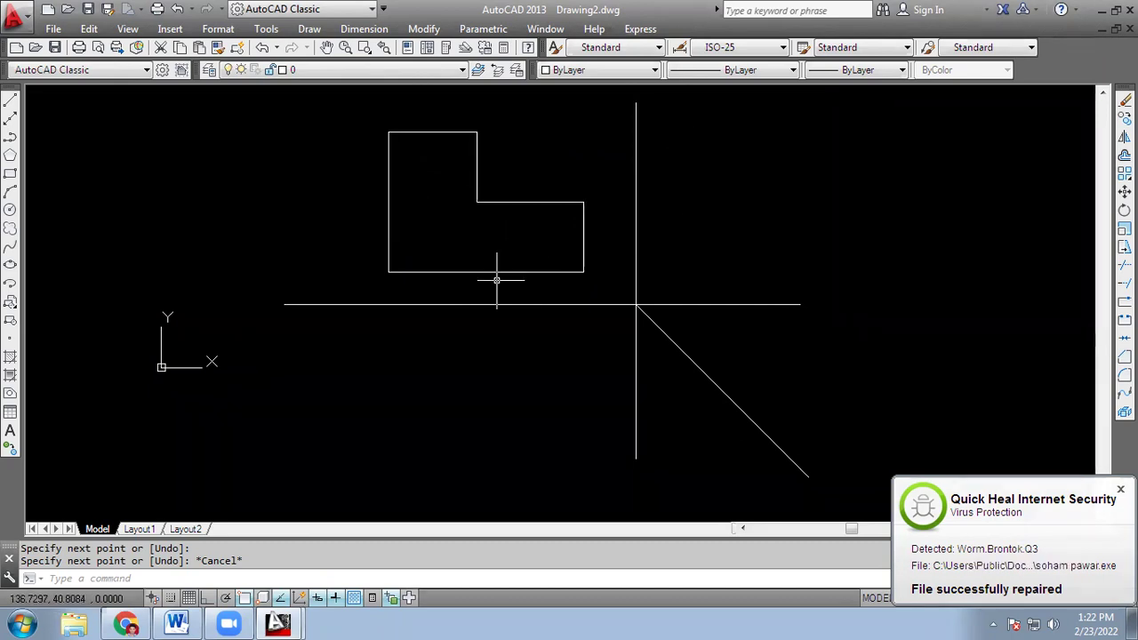
Draw a closed four-sided rectangle under the horizontal axis, aligned with the L-shape's edges
left_click(10, 105)
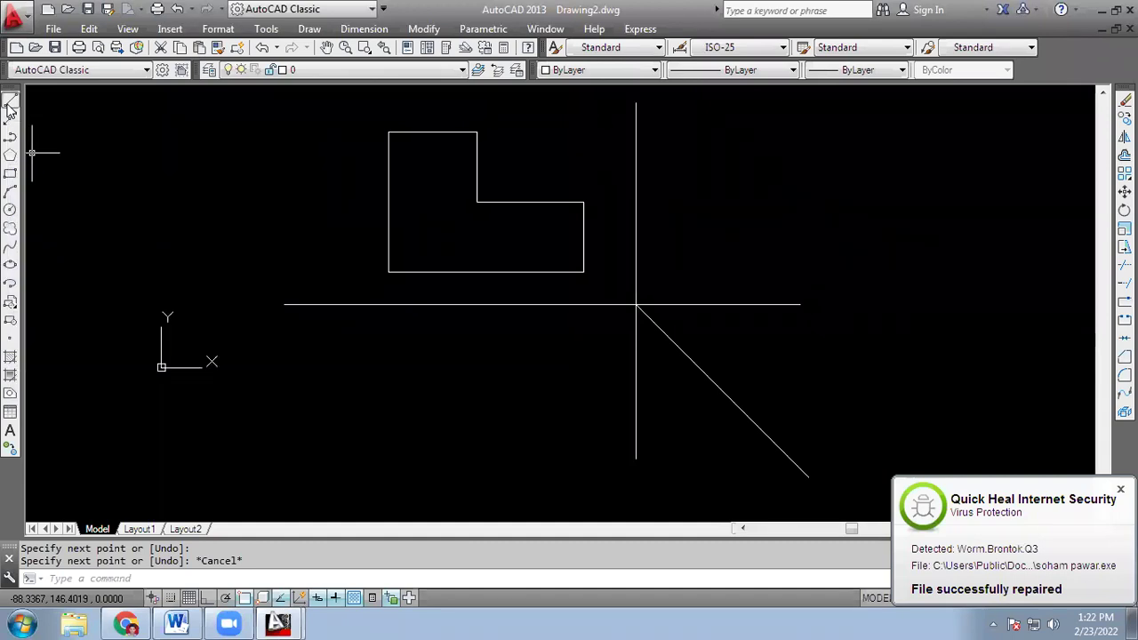
left_click(389, 368)
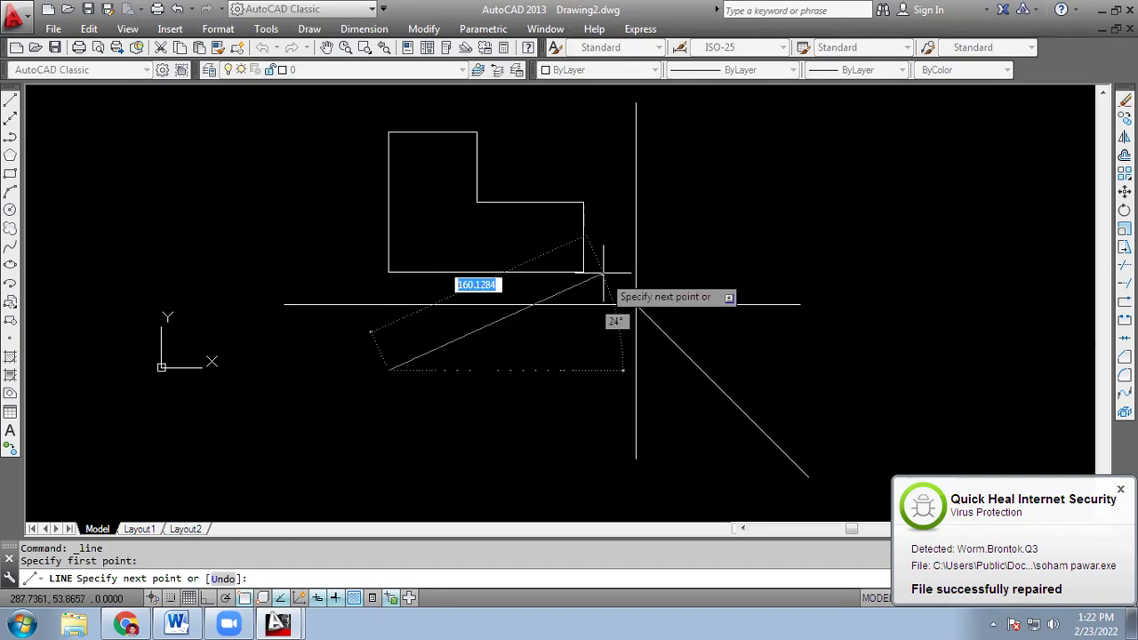
left_click(583, 370)
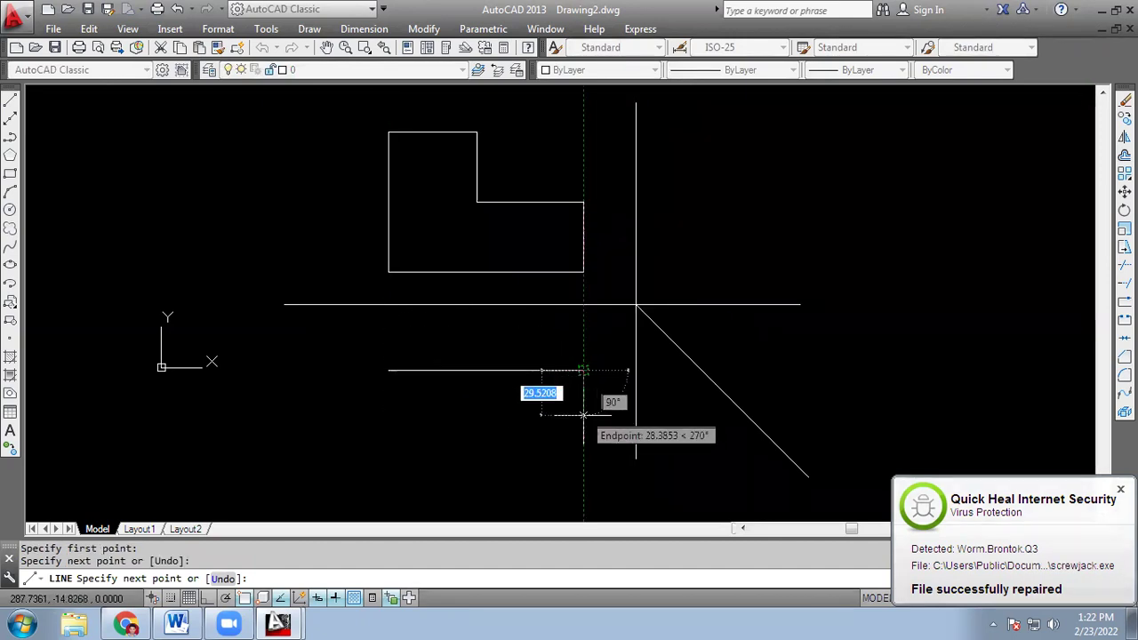
left_click(583, 476)
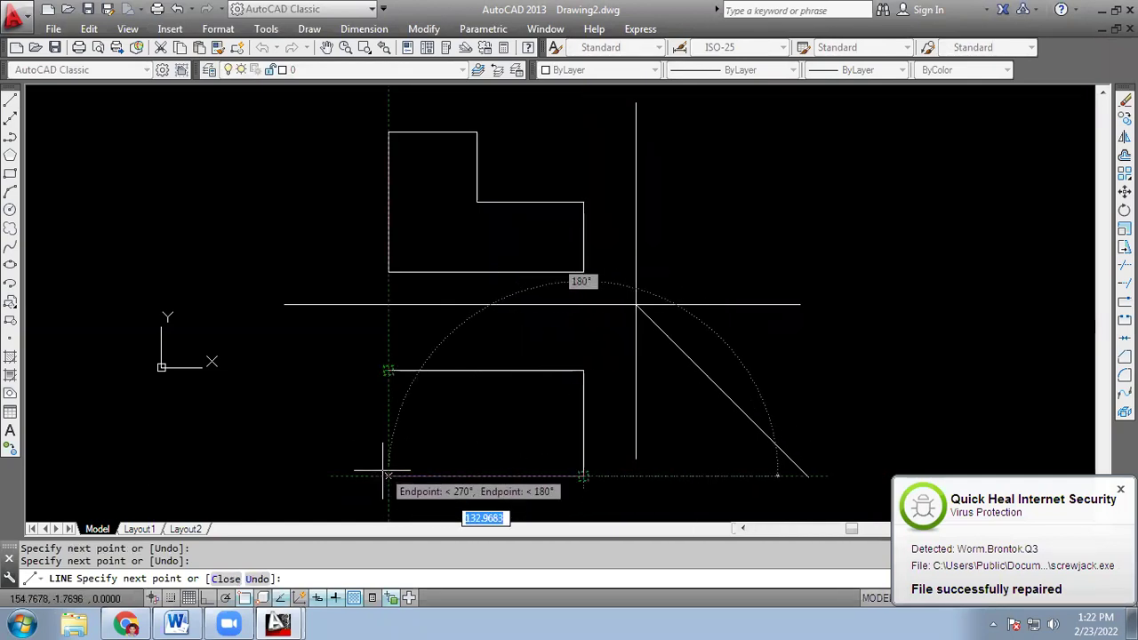
left_click(389, 475)
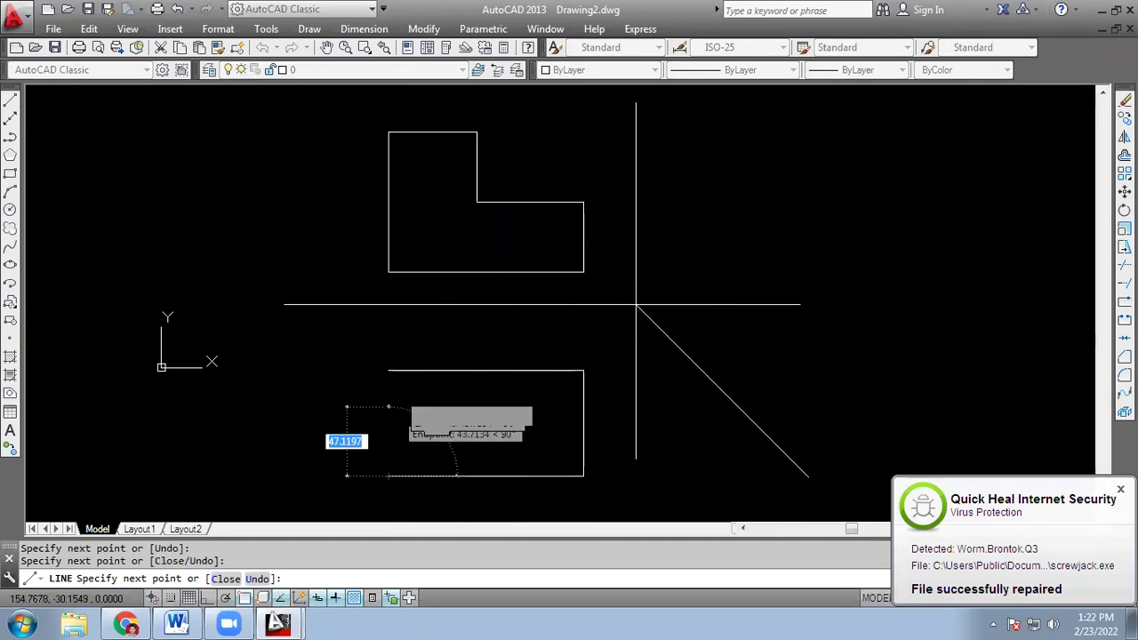
left_click(388, 370)
key("Escape")
Extend the vertical reference axis further down by dragging its bottom grip
scroll(652, 380, "down", 2)
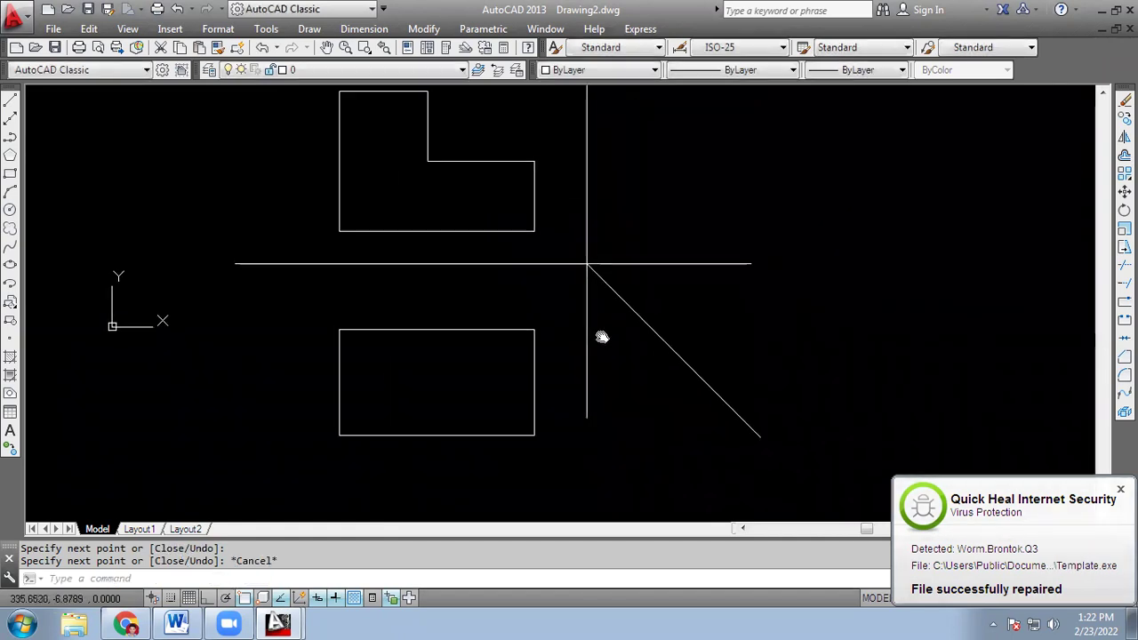
scroll(606, 369, "up", 2)
left_click(586, 385)
left_click(585, 414)
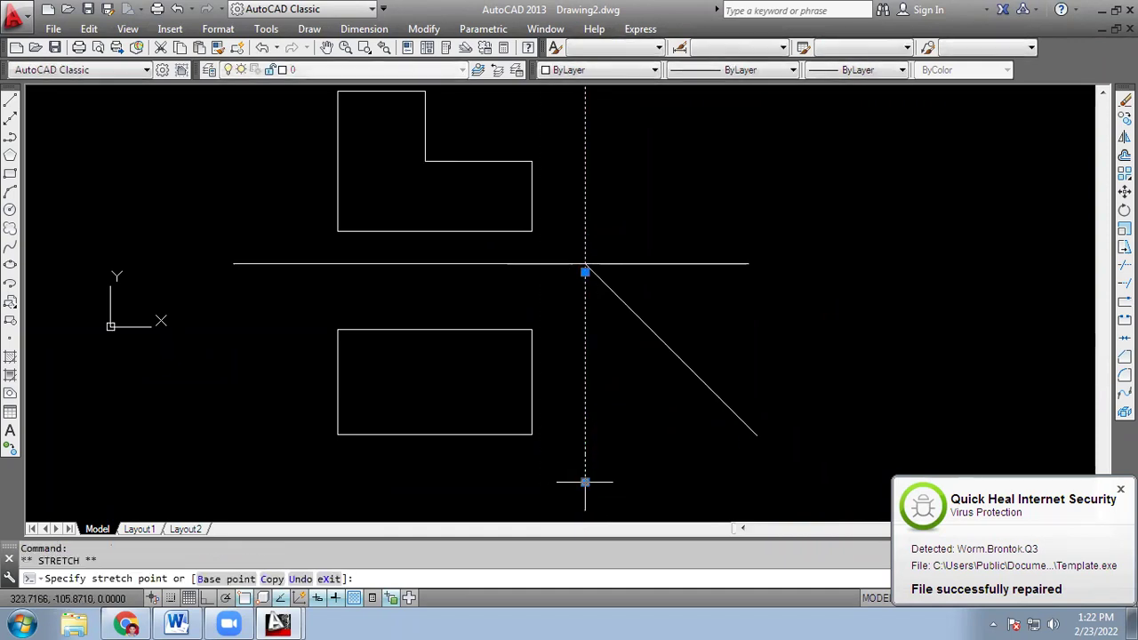
left_click(585, 482)
key("Escape")
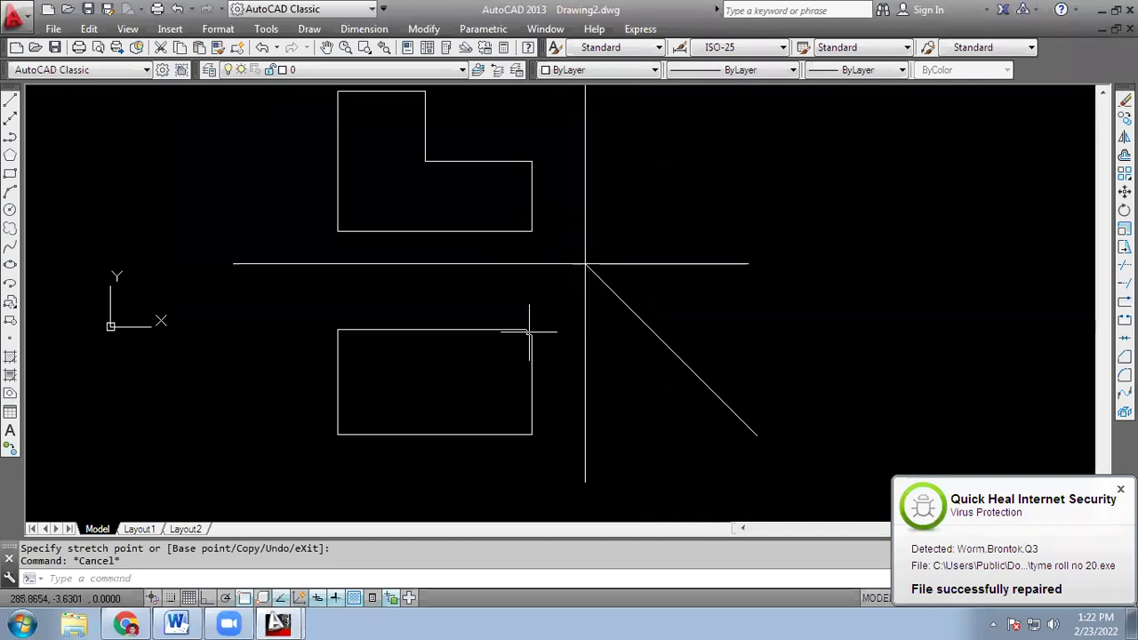
With Ortho on, draw the closed side-view rectangle right of the vertical axis
left_click(10, 103)
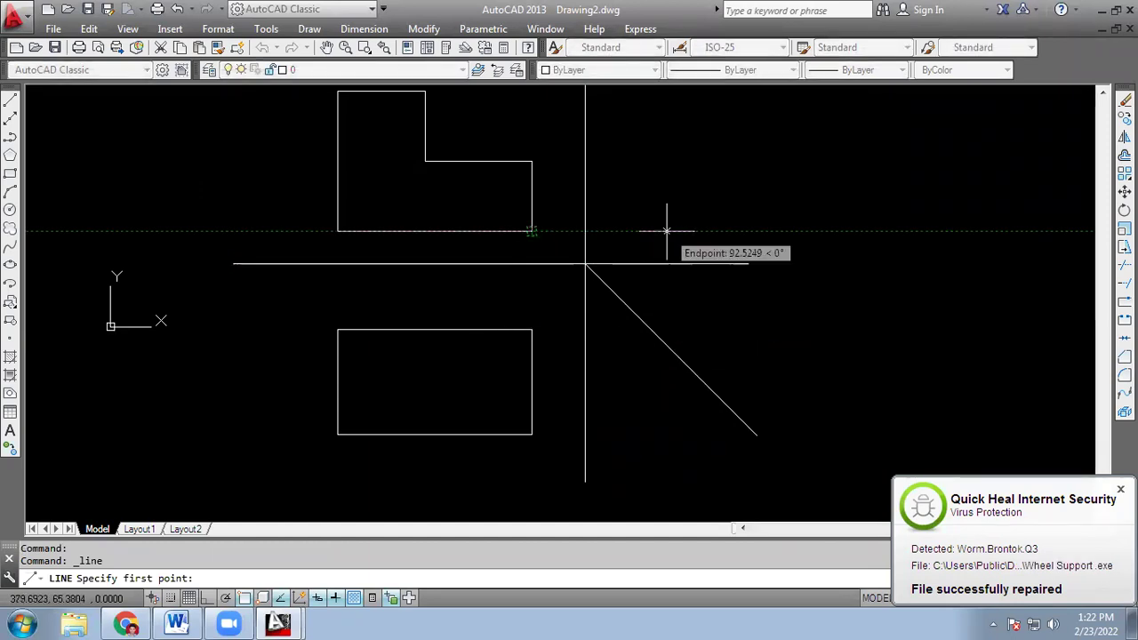
left_click(663, 230)
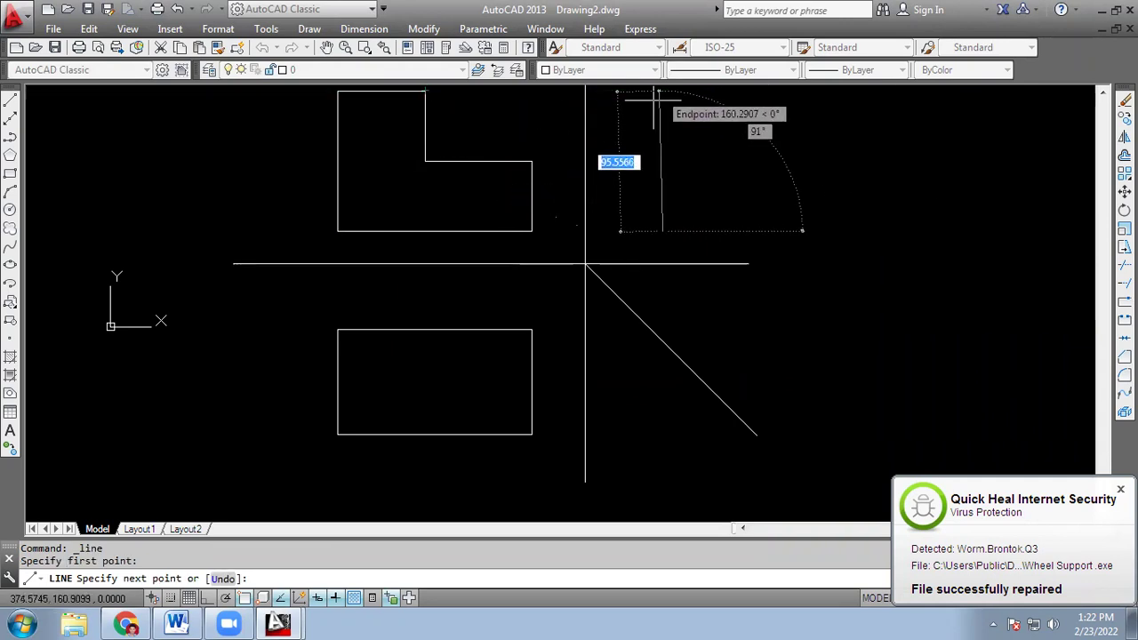
left_click(207, 599)
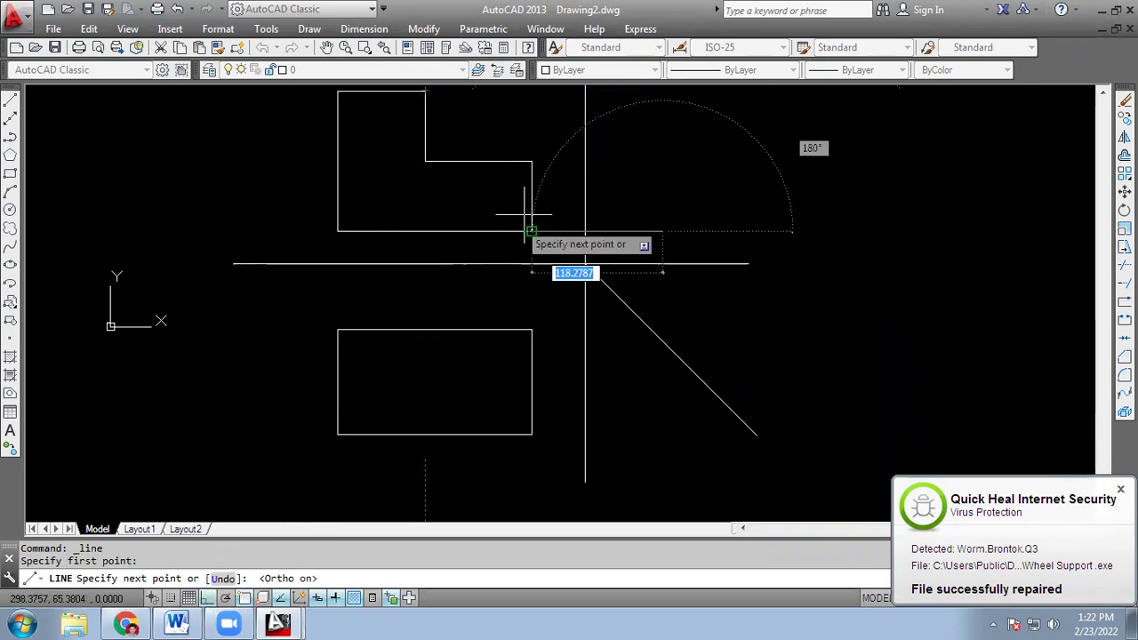
left_click(663, 90)
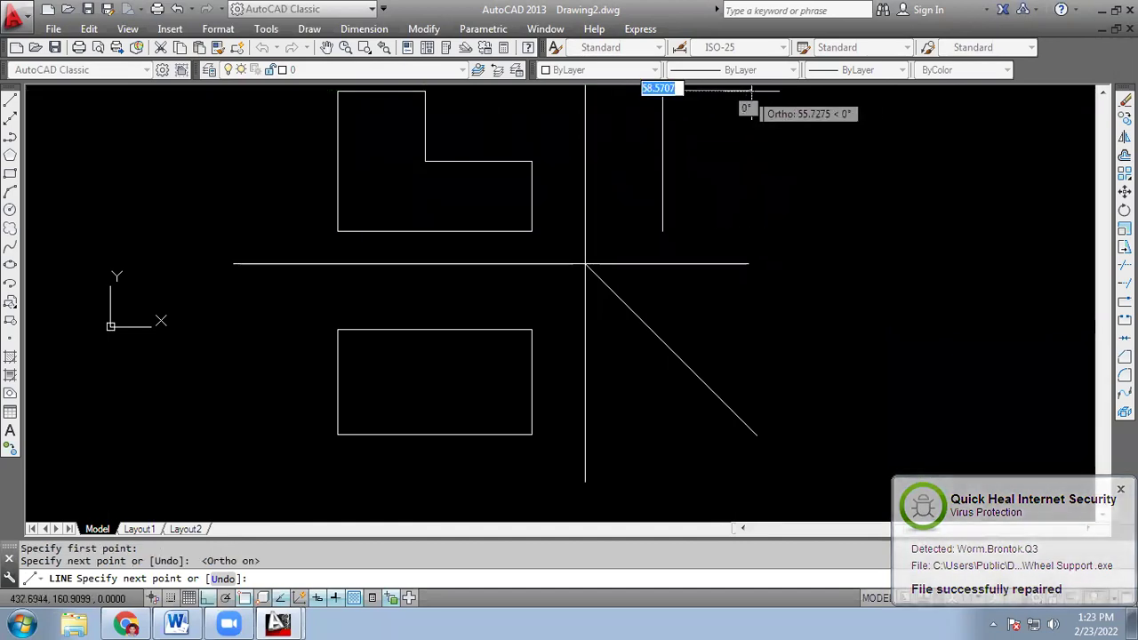
left_click(783, 90)
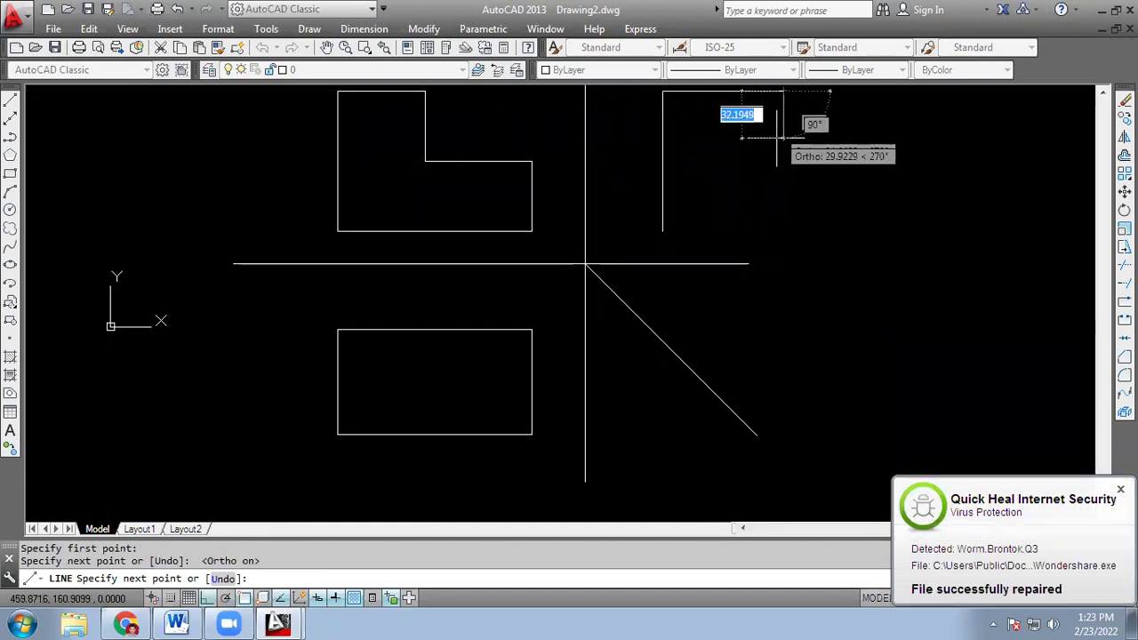
left_click(784, 231)
left_click(697, 231)
left_click(663, 231)
key("Escape")
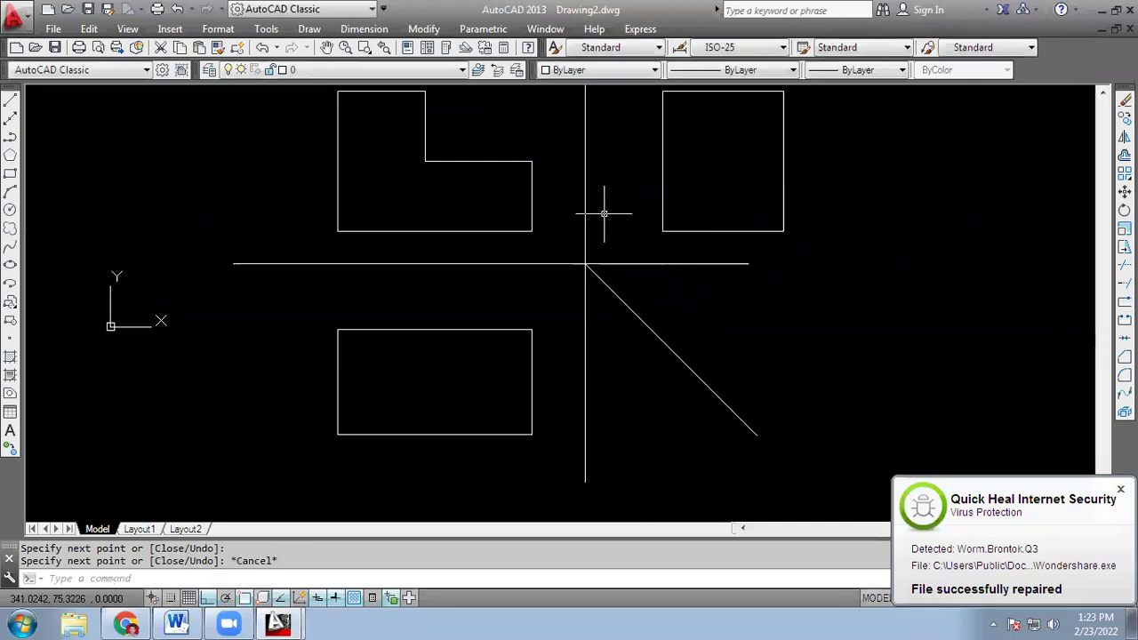
key("Return")
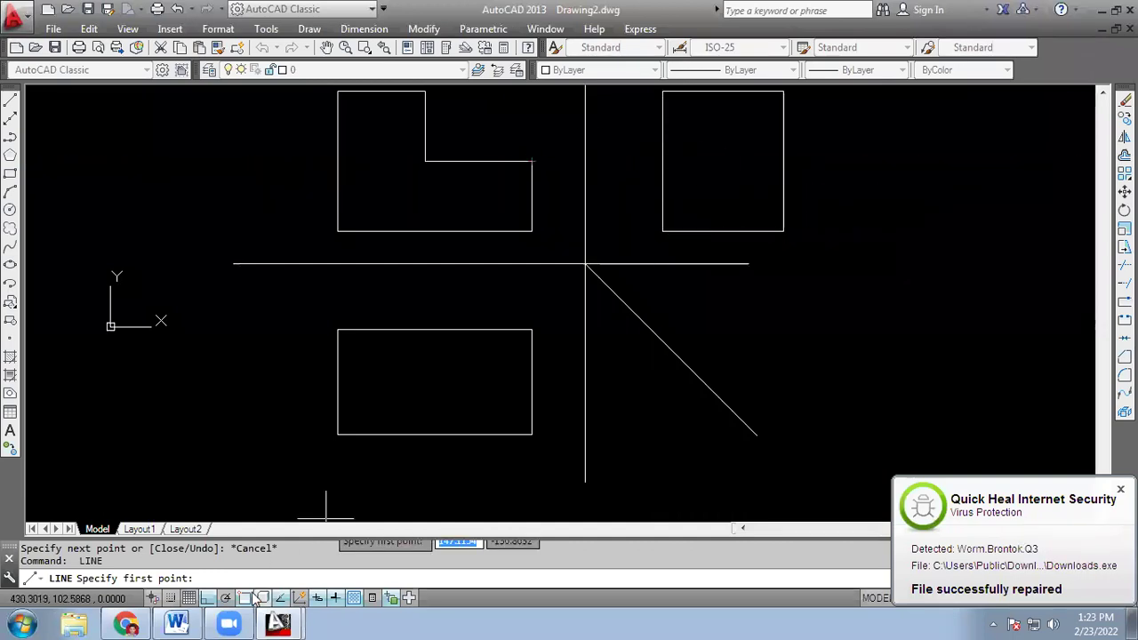
Adjust object snap settings and draw a line from the L-shape's step height across the side view
right_click(245, 597)
left_click(282, 567)
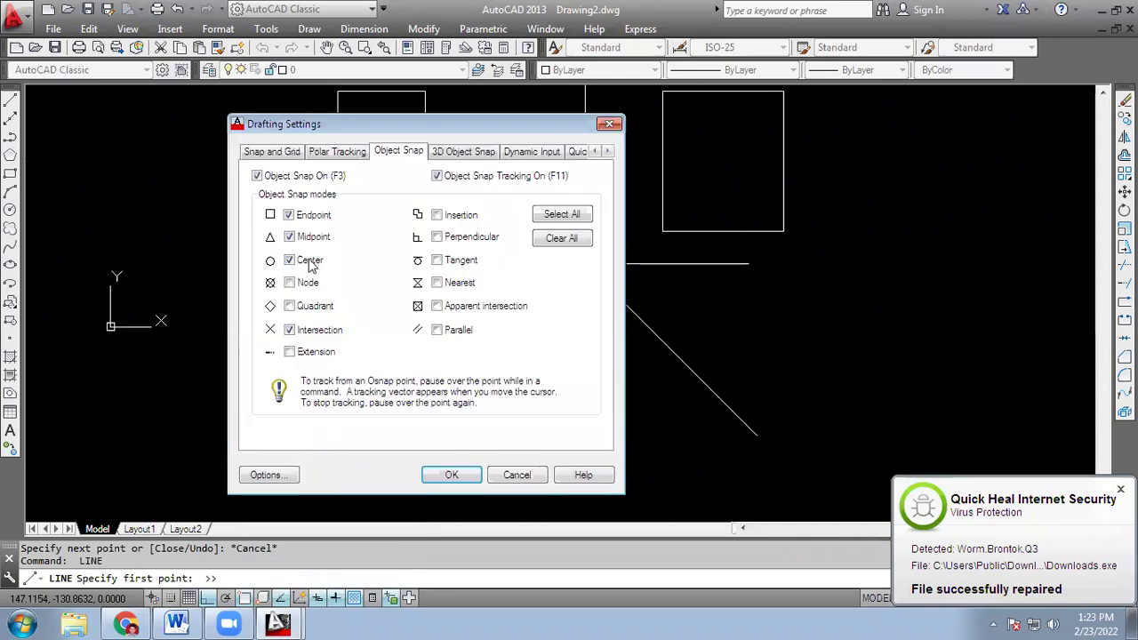
left_click(449, 474)
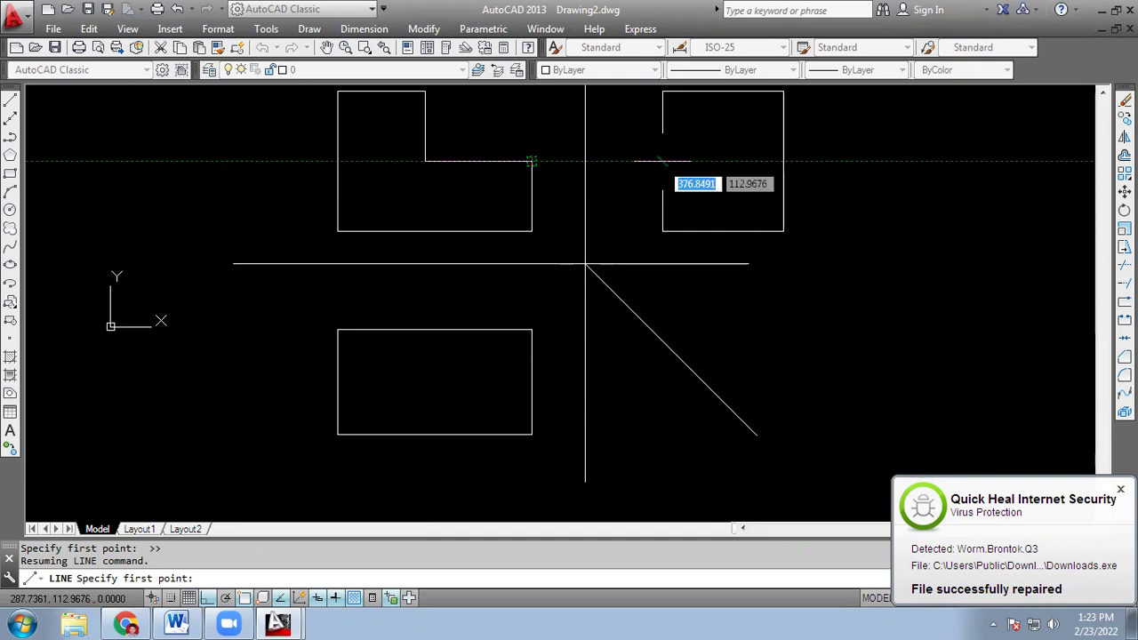
left_click(662, 163)
left_click(800, 162)
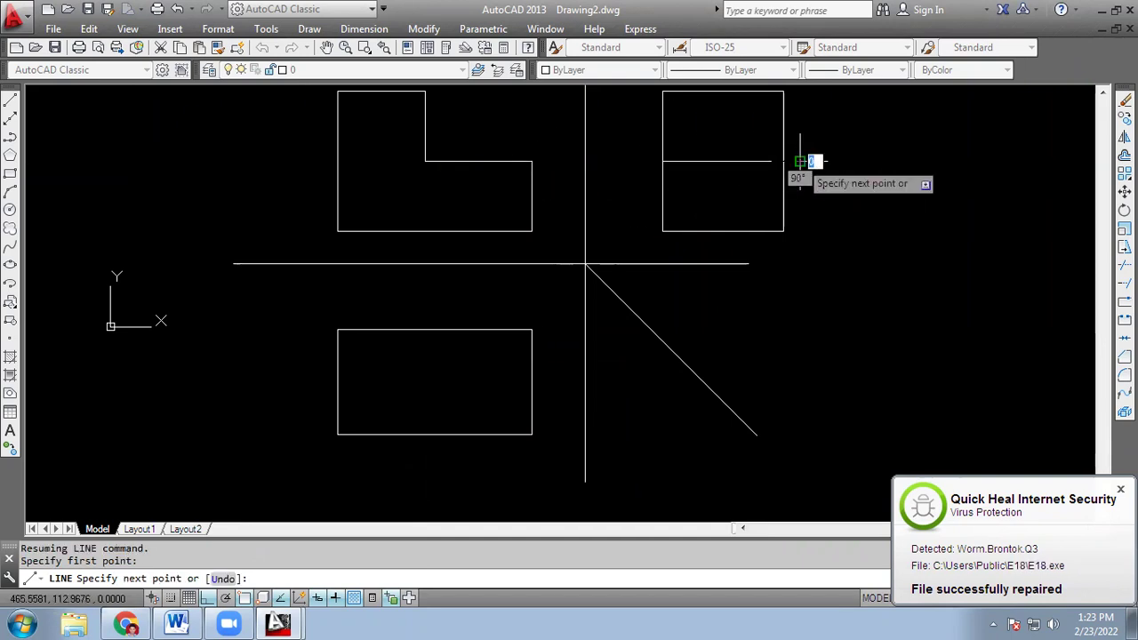
key("Escape")
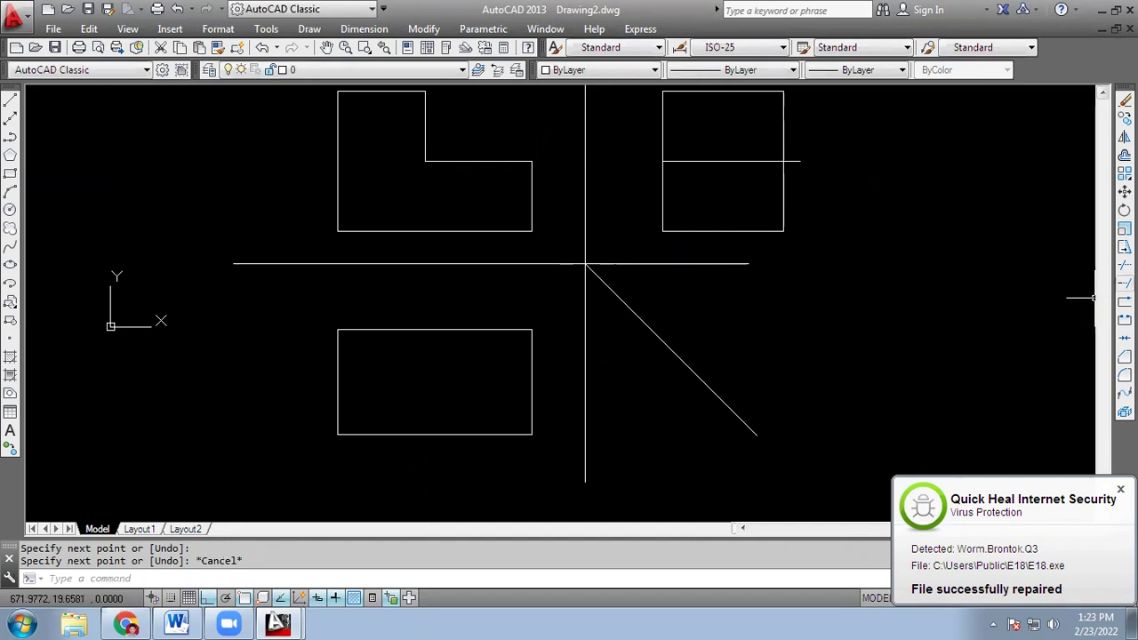
Trim the new line's overhang at the side view's right edge with TR
type("tr")
key("Return")
left_click(784, 184)
key("Return")
key("Escape")
scroll(836, 240, "down", 4)
scroll(871, 270, "up", 2)
middle_click_drag(821, 287, 656, 316)
scroll(630, 319, "up", 2)
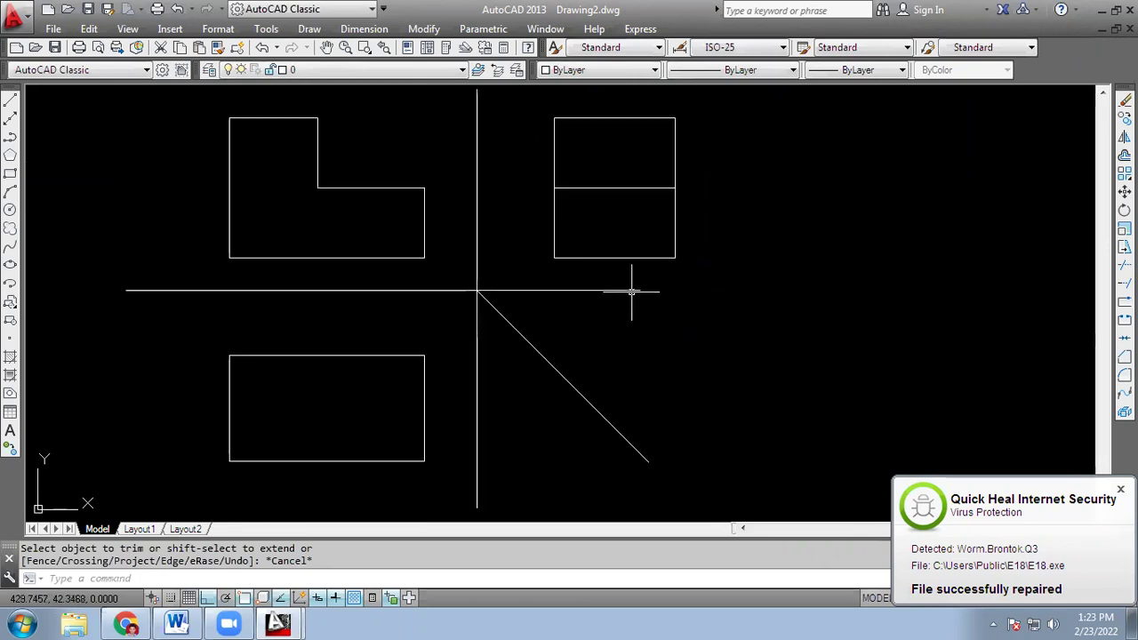
Drag the horizontal axis's right grip further right, beyond the side view
left_click(642, 292)
left_click(639, 290)
left_click(767, 290)
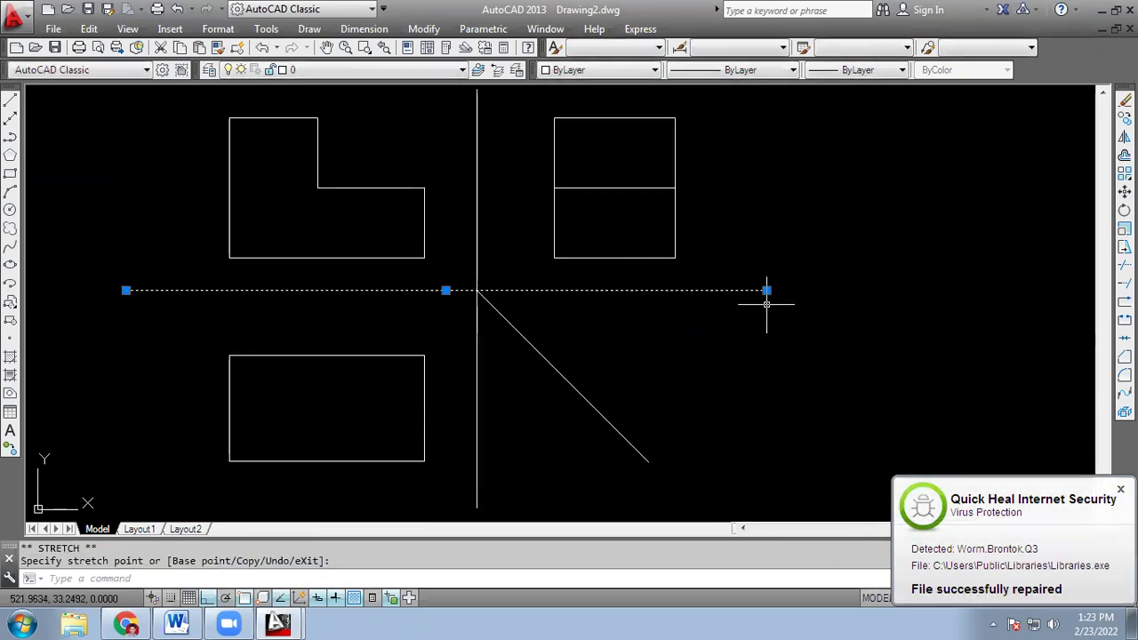
key("Escape")
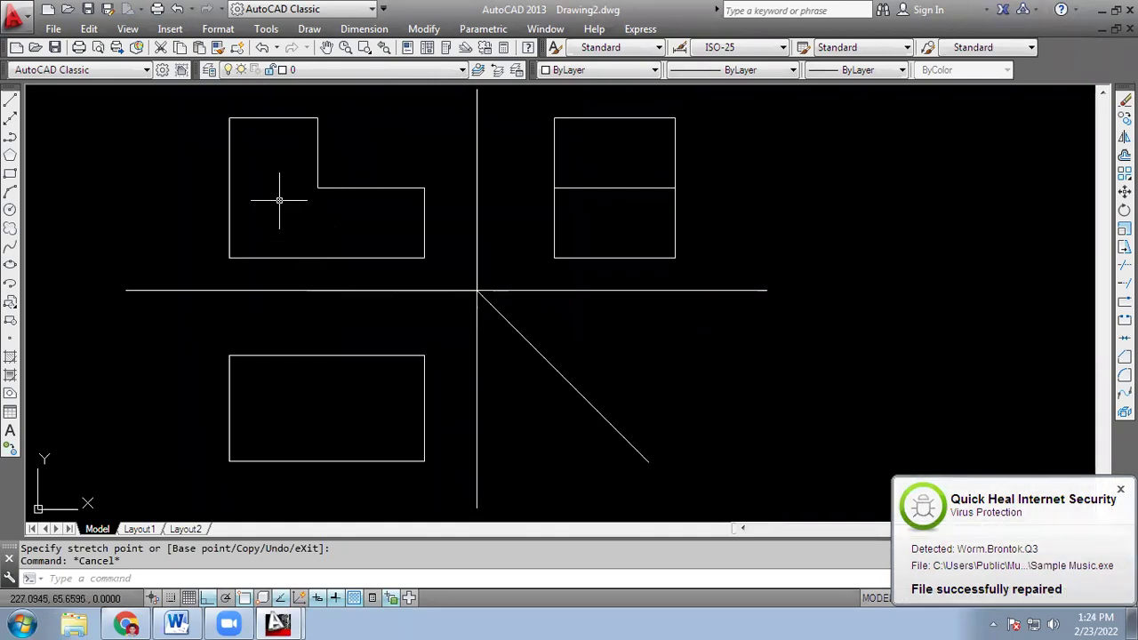
Color the whole L-shaped front view green
left_click(182, 89)
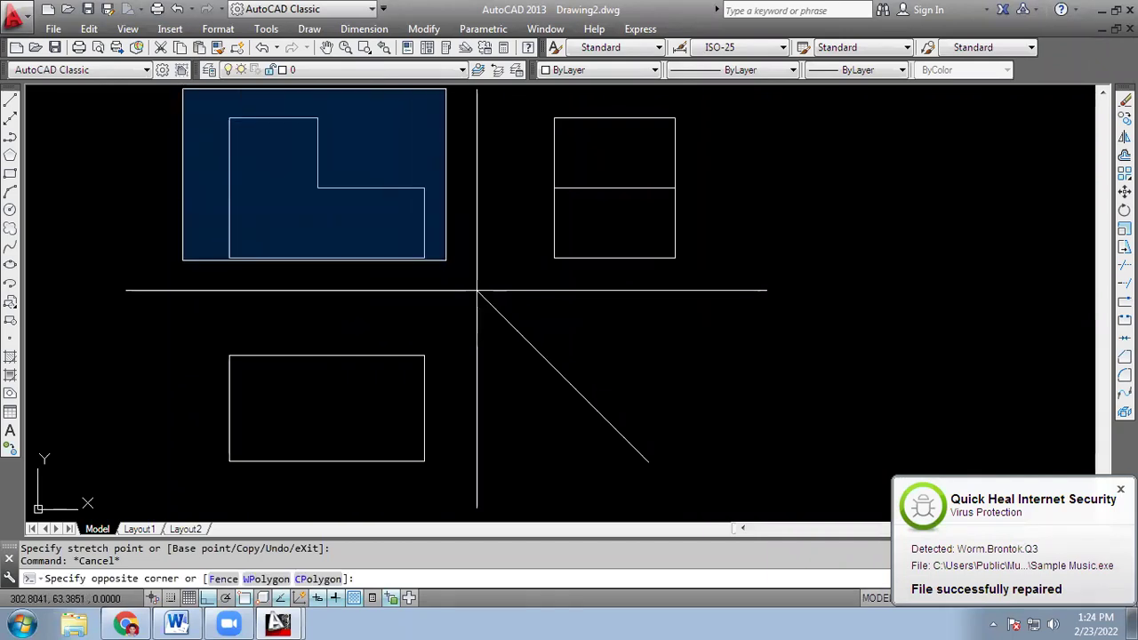
left_click(445, 264)
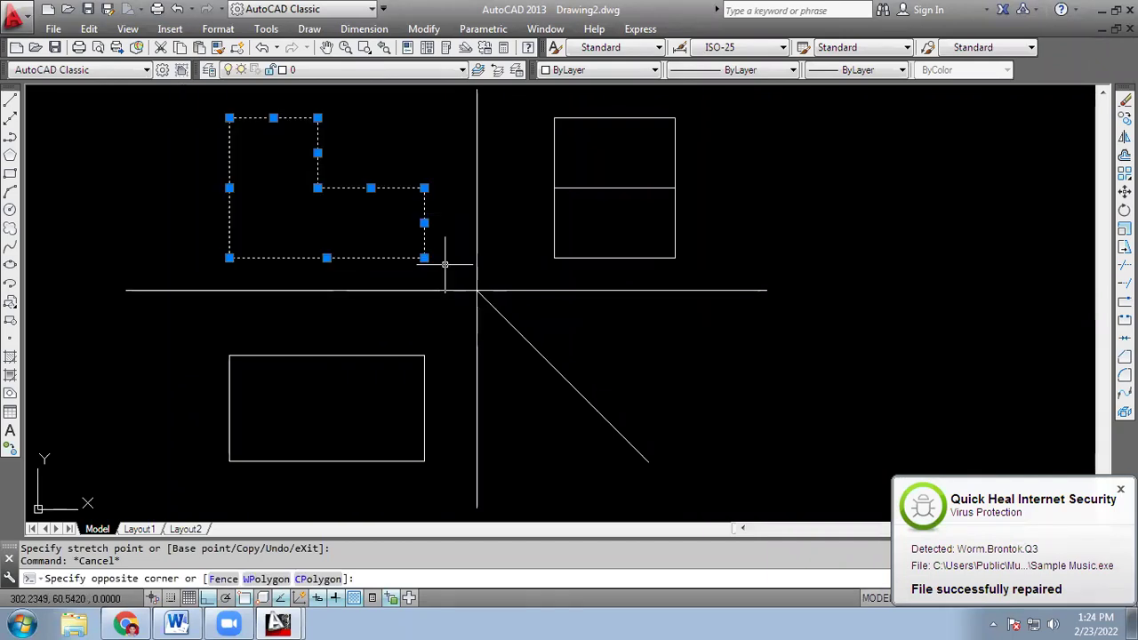
left_click(584, 68)
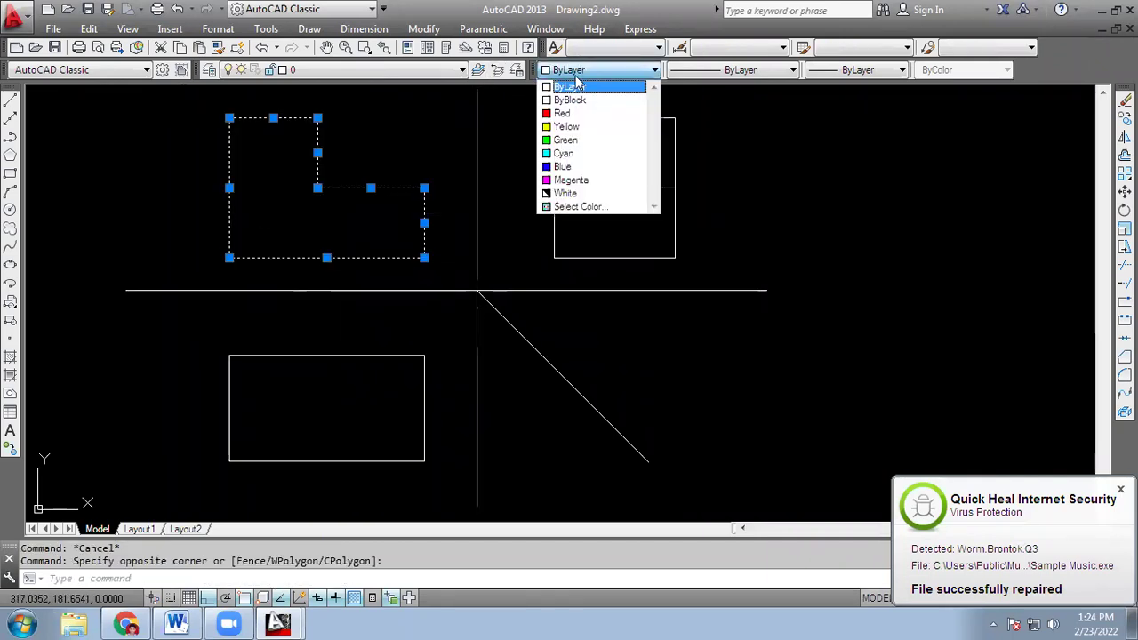
left_click(567, 141)
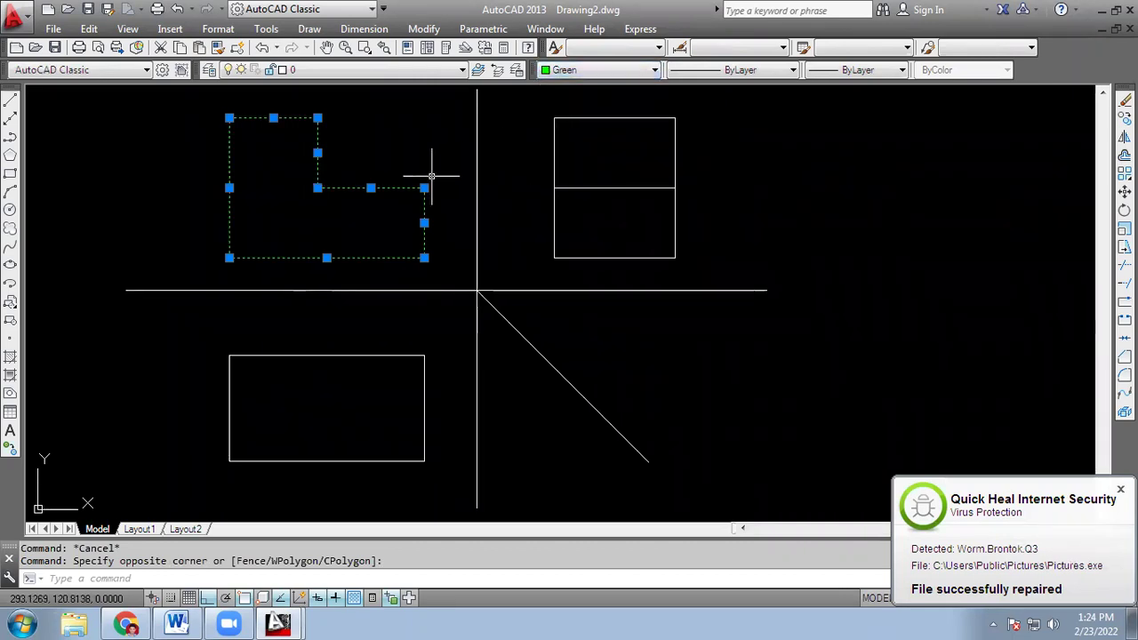
key("Escape")
Make the top-view rectangle cyan with a 0.90 mm lineweight
left_click(212, 339)
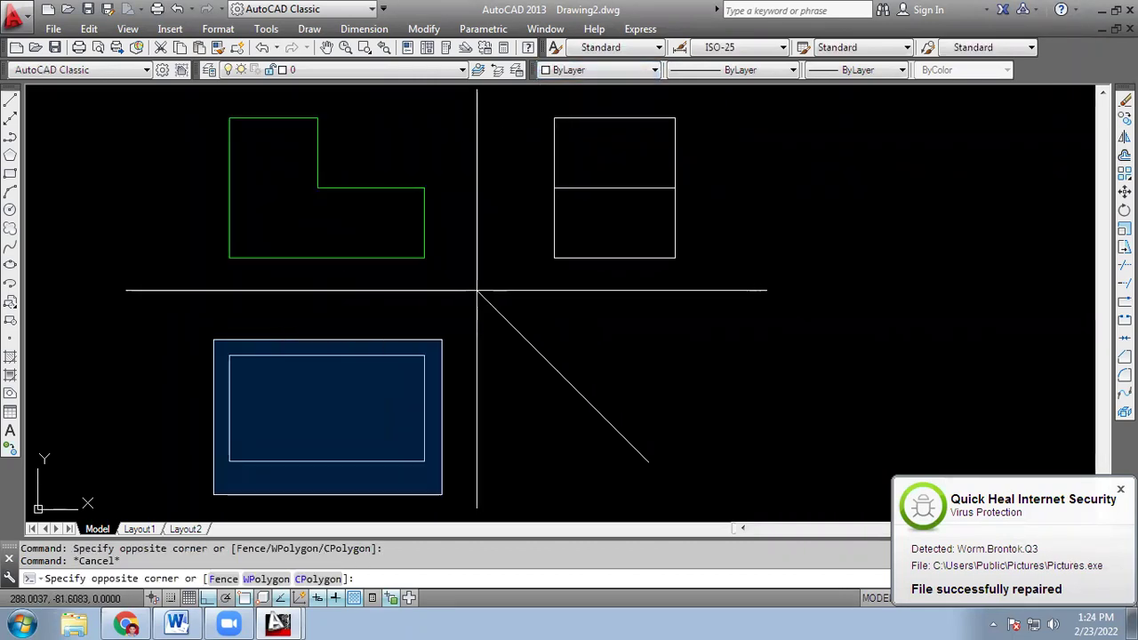
left_click(442, 471)
left_click(587, 70)
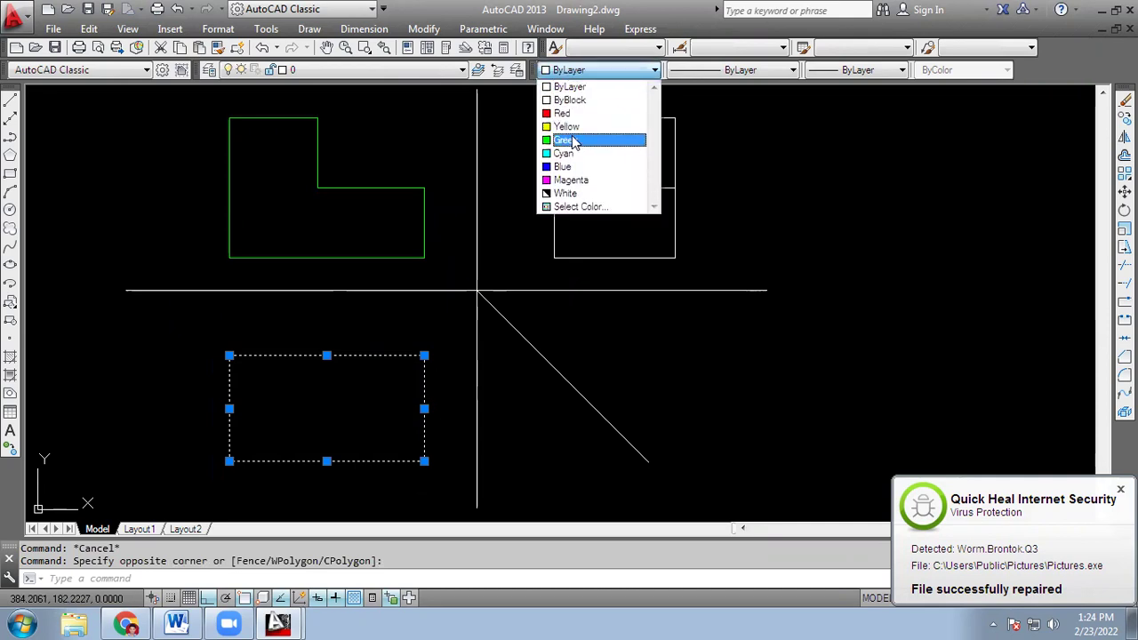
left_click(569, 155)
left_click(818, 72)
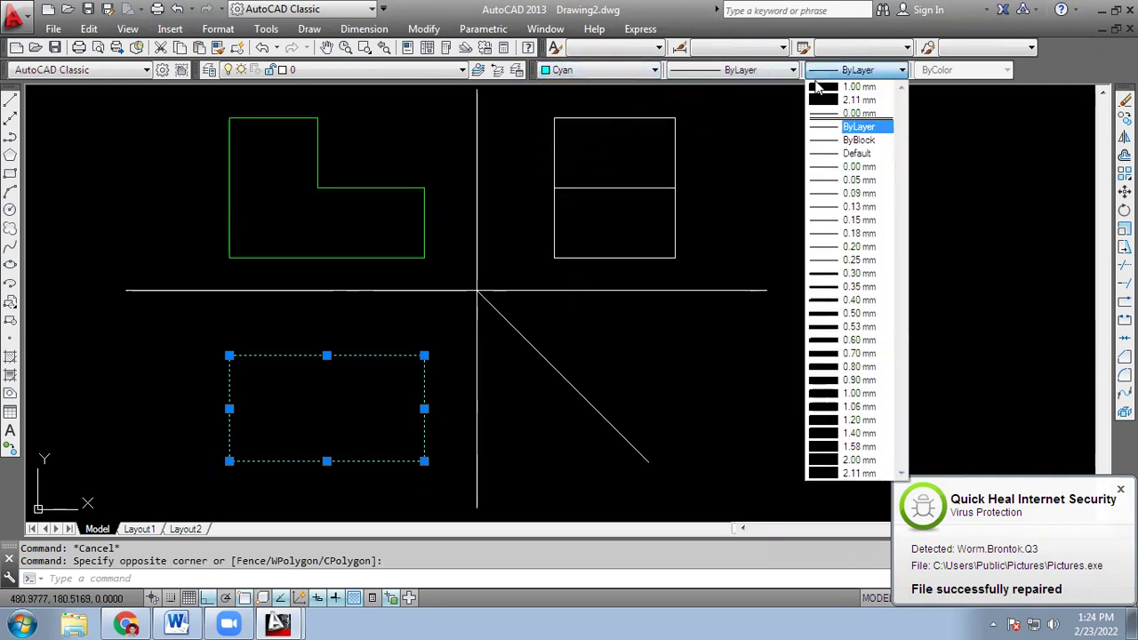
left_click(840, 380)
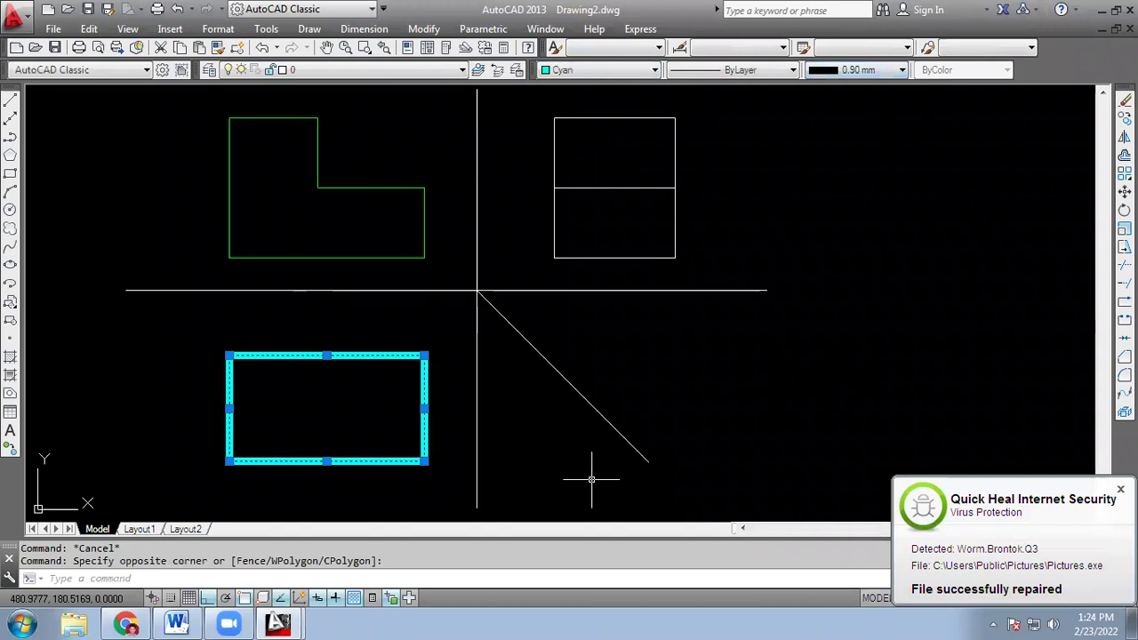
key("Escape")
left_click(538, 92)
left_click(726, 271)
Make the side-view rectangle magenta, keeping the Continuous linetype
left_click(614, 69)
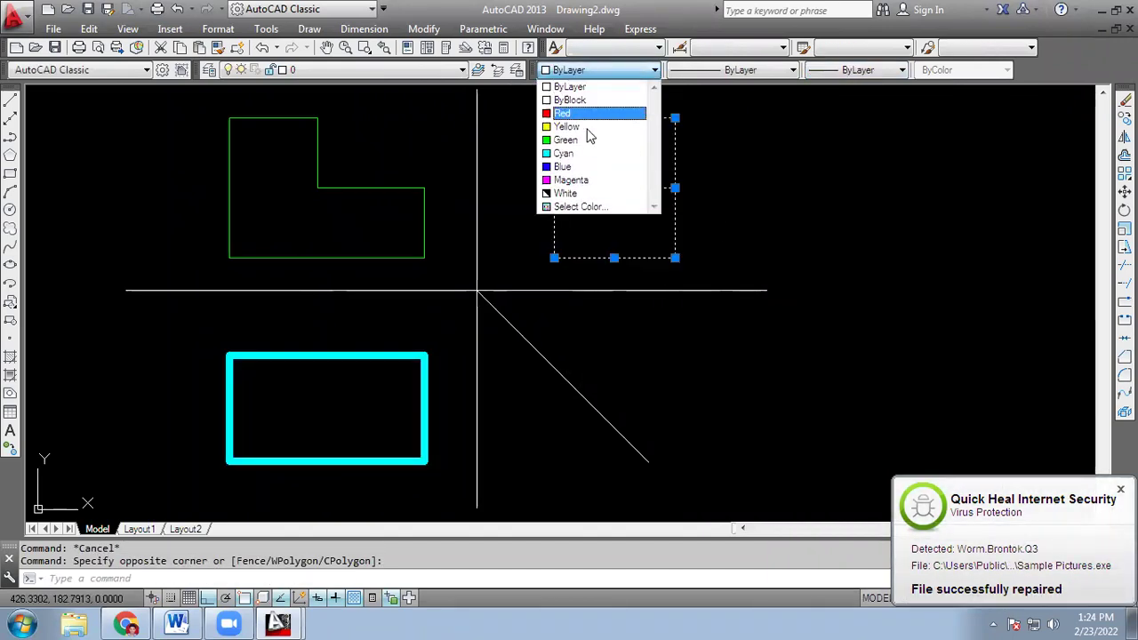
left_click(571, 180)
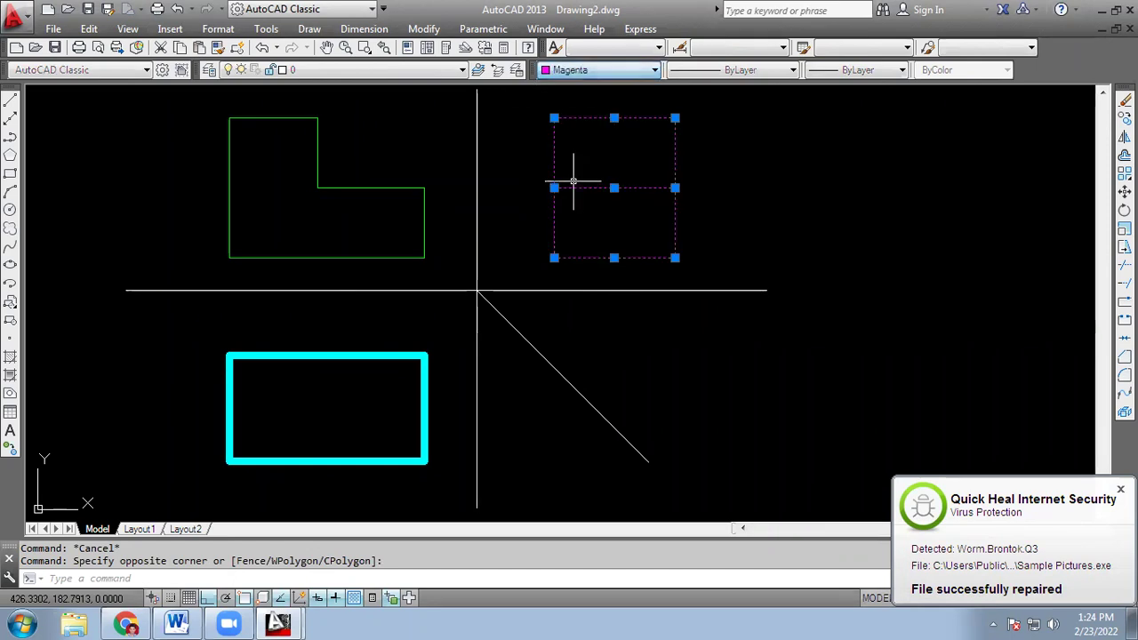
left_click(772, 71)
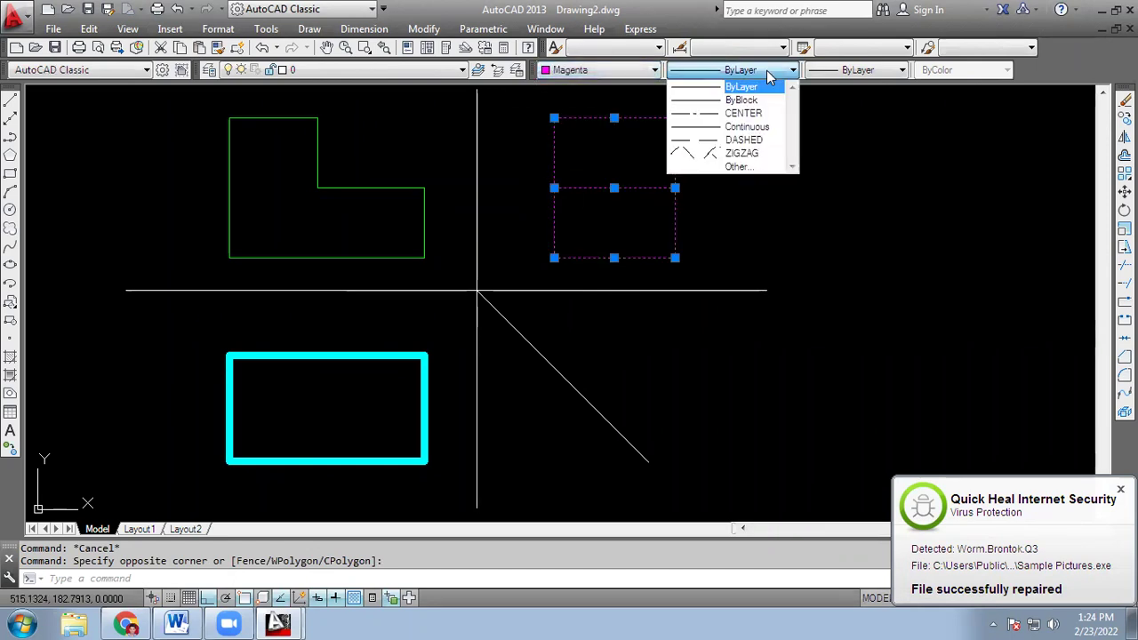
left_click(750, 128)
key("Escape")
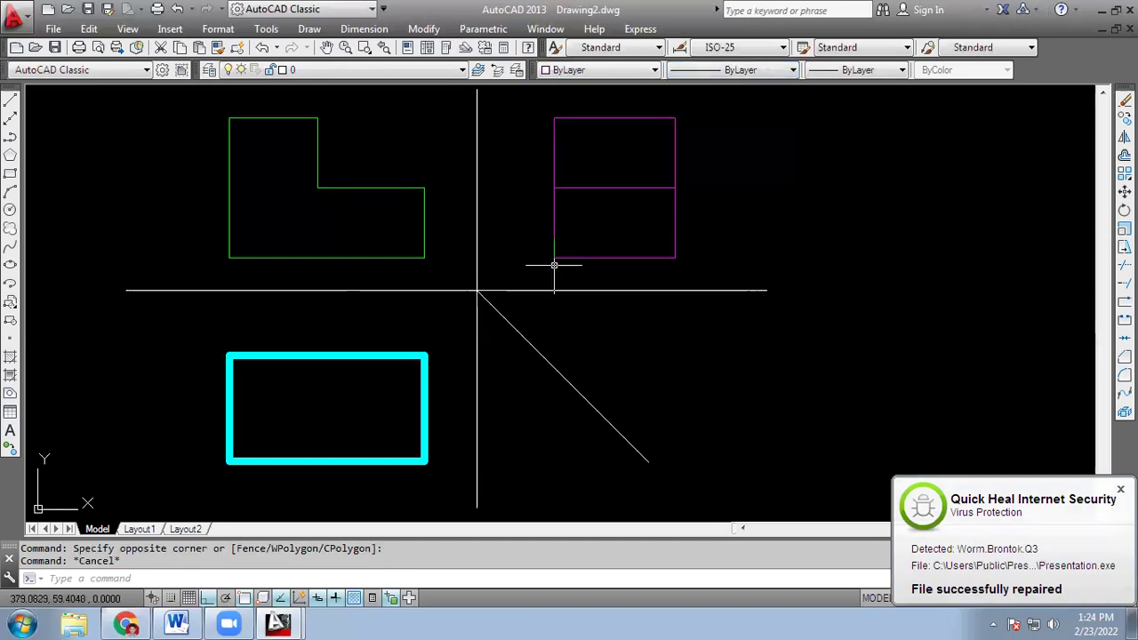
Set the side view's middle line to the DASHED linetype as a hidden line
left_click(594, 188)
left_click(722, 71)
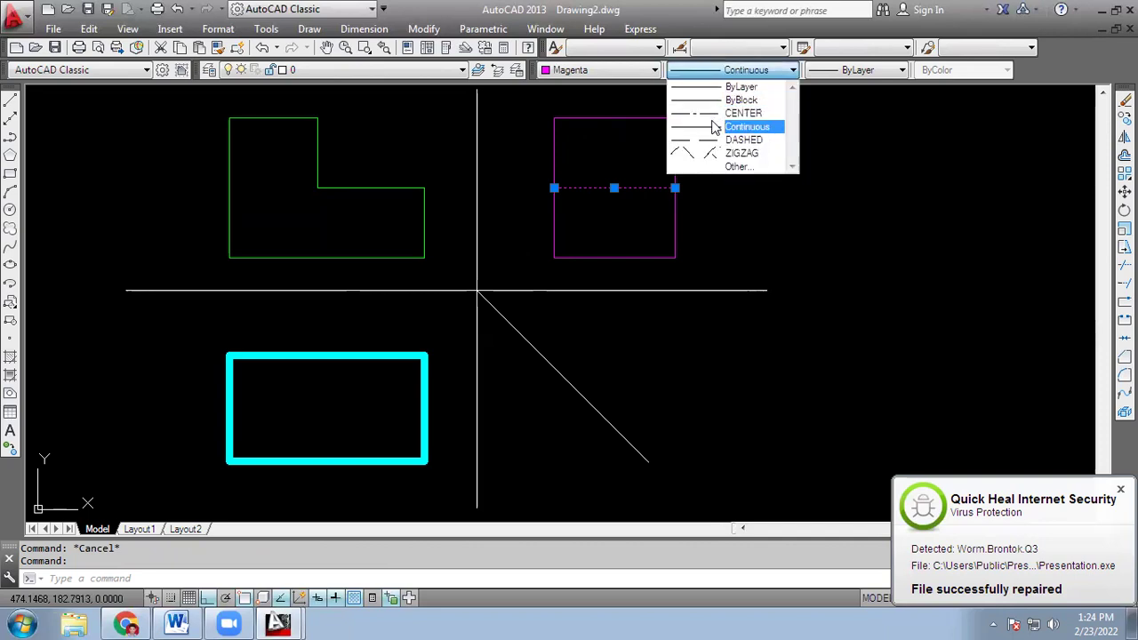
left_click(718, 143)
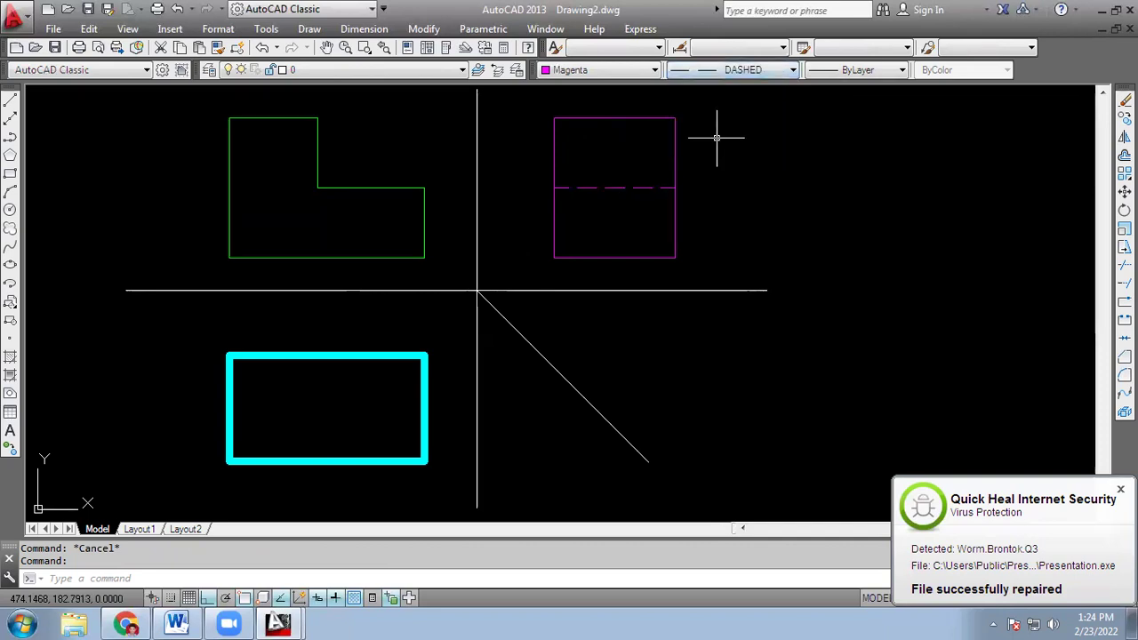
key("Escape")
Give every line of the side view a 0.90 mm lineweight
left_click(538, 118)
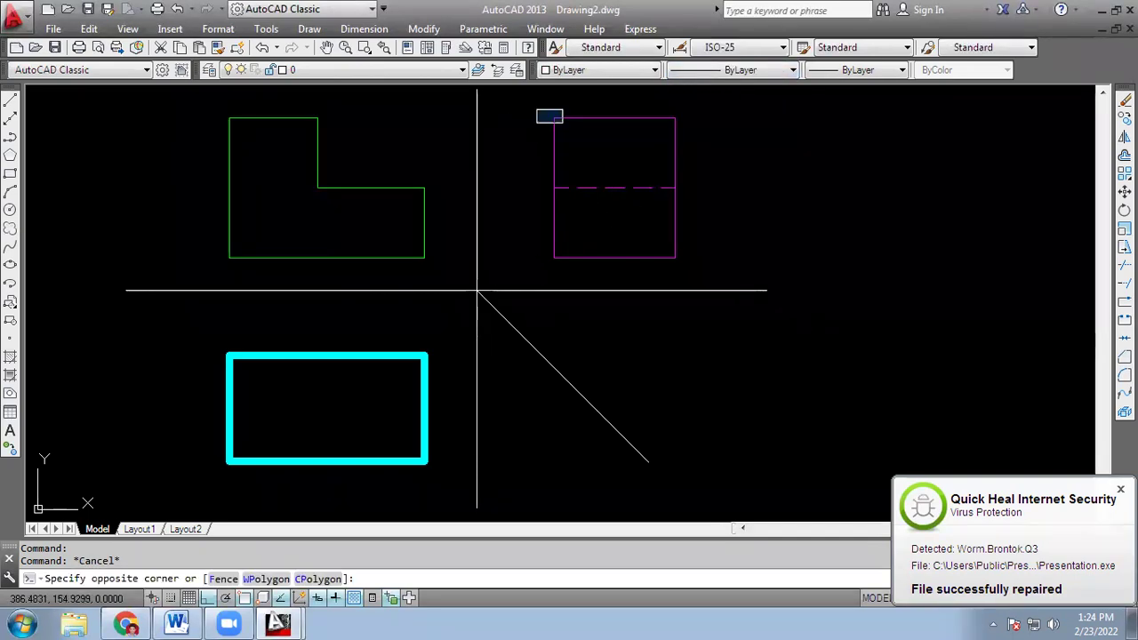
left_click(698, 267)
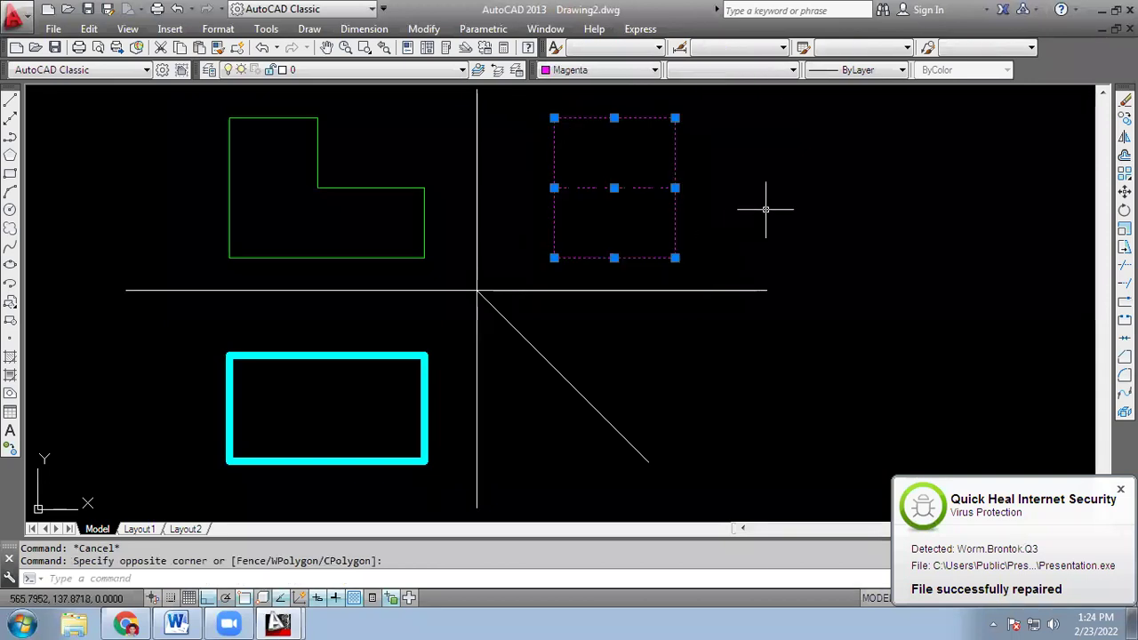
left_click(894, 73)
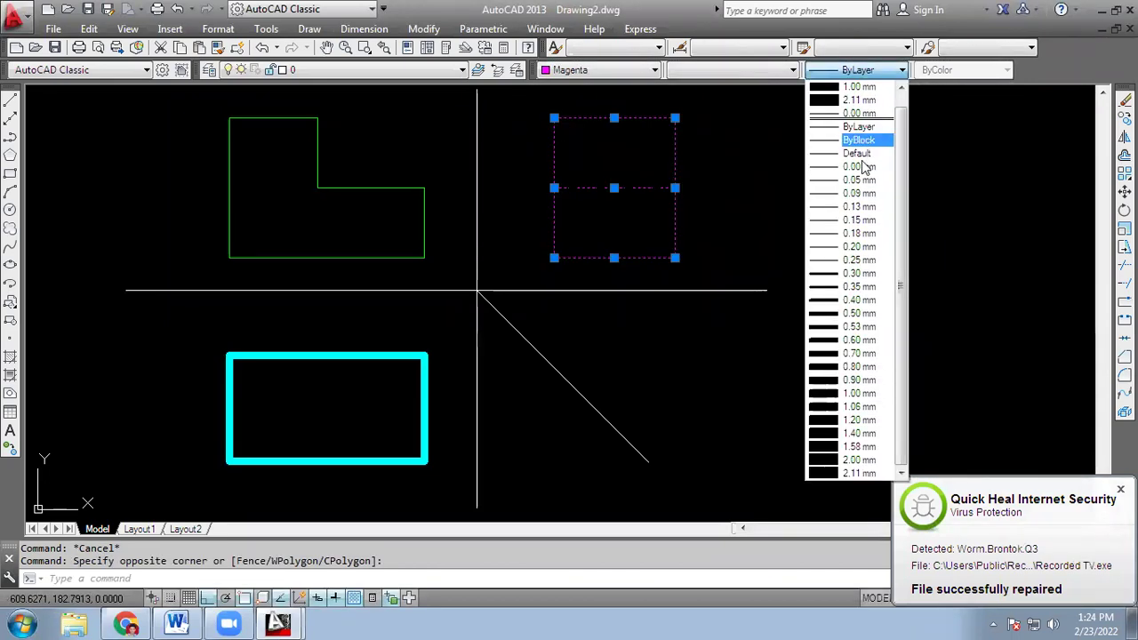
left_click(843, 381)
key("Escape")
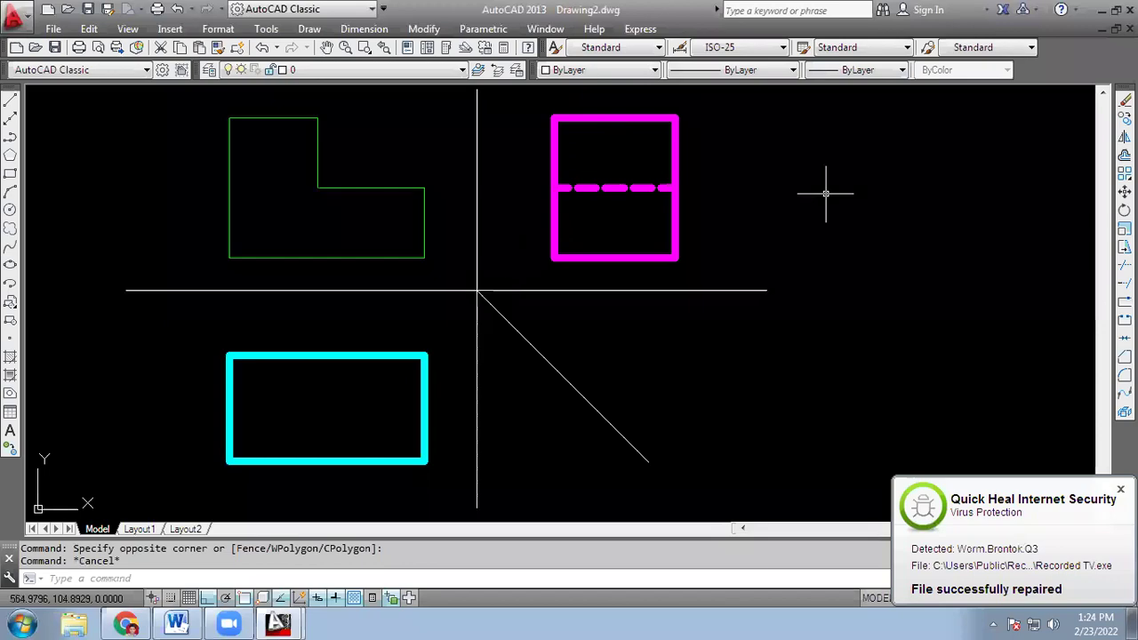